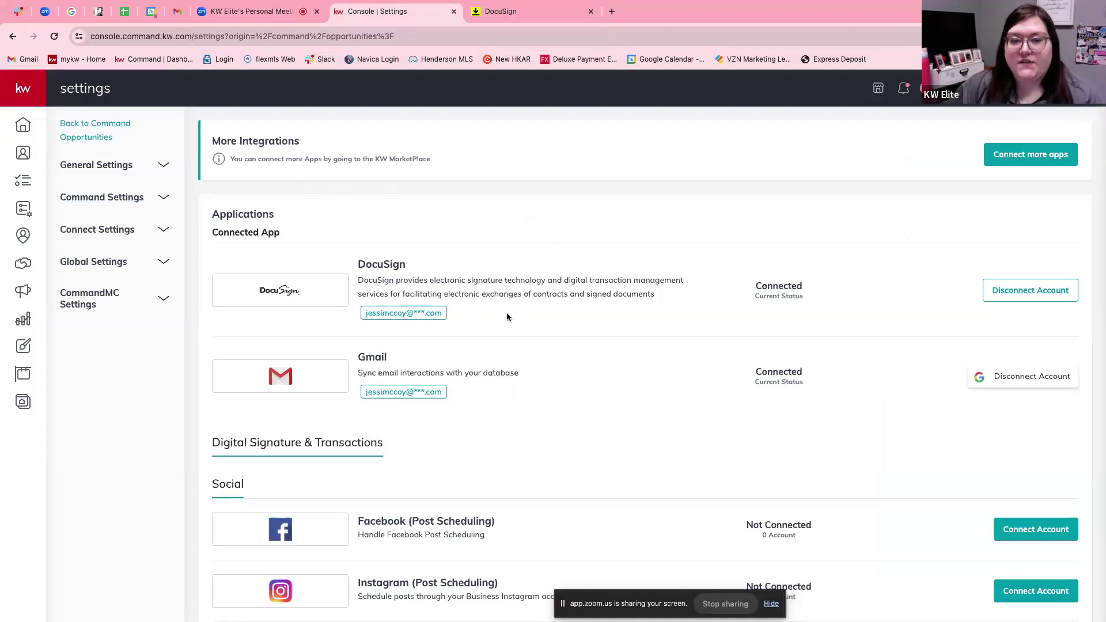
Leave the settings page and return to the KW Command Home dashboard.
{"action": "left_click", "coordinate": [23, 128]}
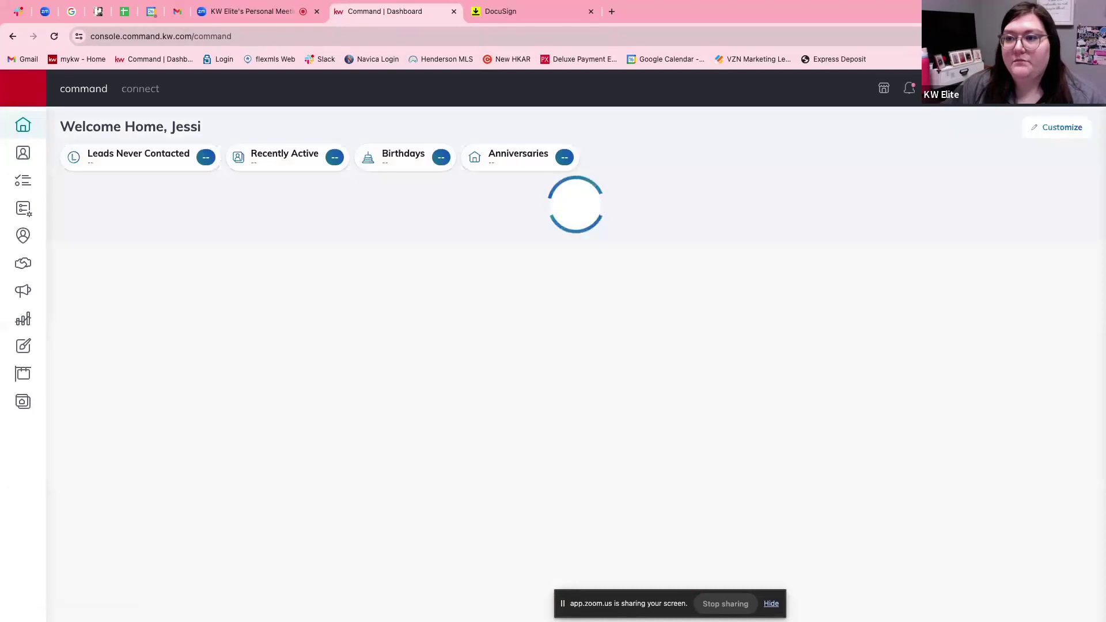
Visit account Settings via the profile menu, then show the Opportunities pipeline overview.
{"action": "left_click", "coordinate": [1051, 88]}
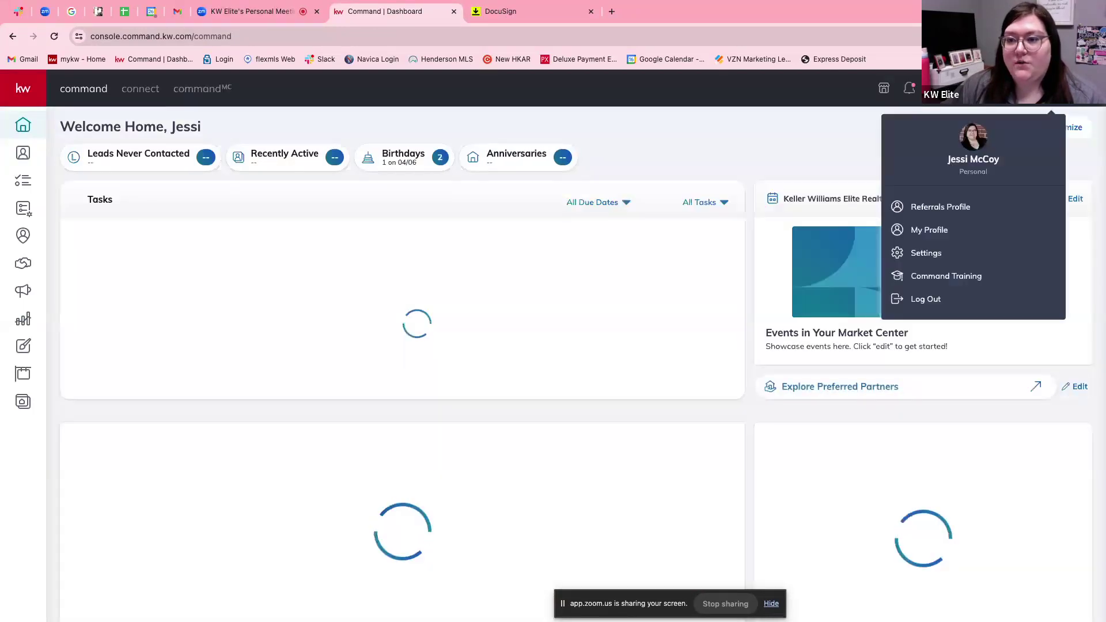
{"action": "left_click", "coordinate": [964, 254]}
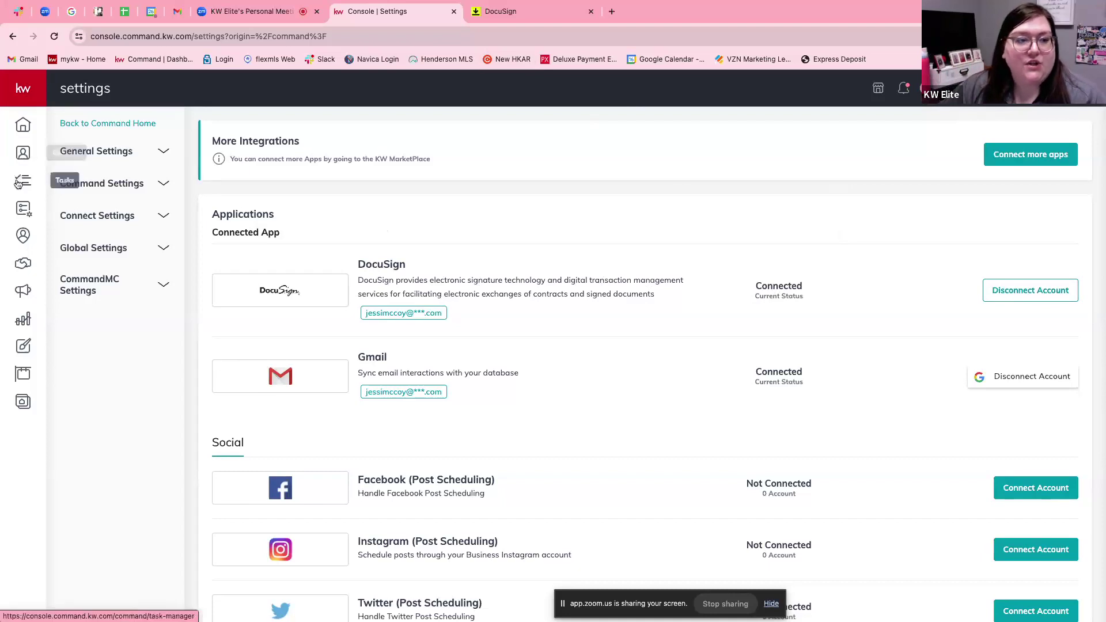
{"action": "left_click", "coordinate": [19, 265]}
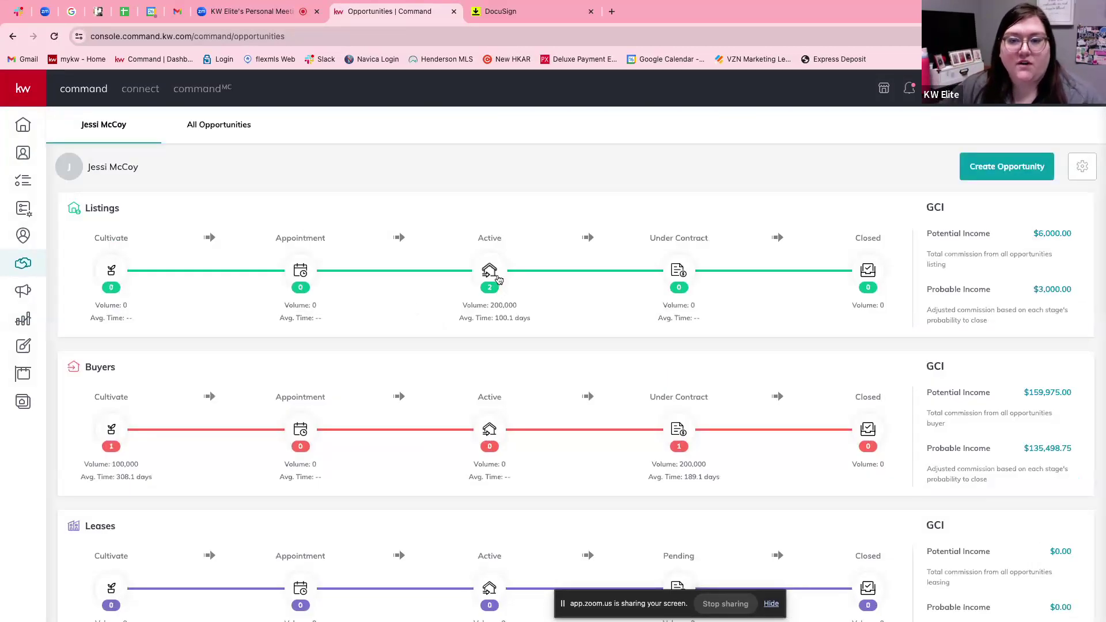
On an Active listing's documents, apply the Residential checklist and show the Under Contract stage.
{"action": "left_click", "coordinate": [499, 279]}
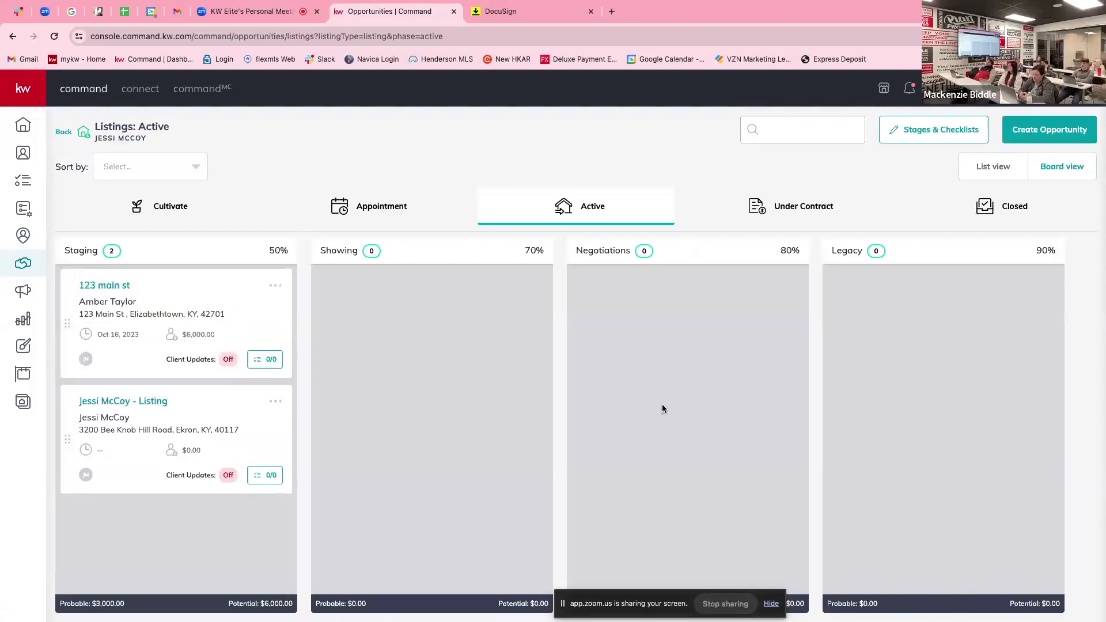
{"action": "left_click", "coordinate": [141, 403]}
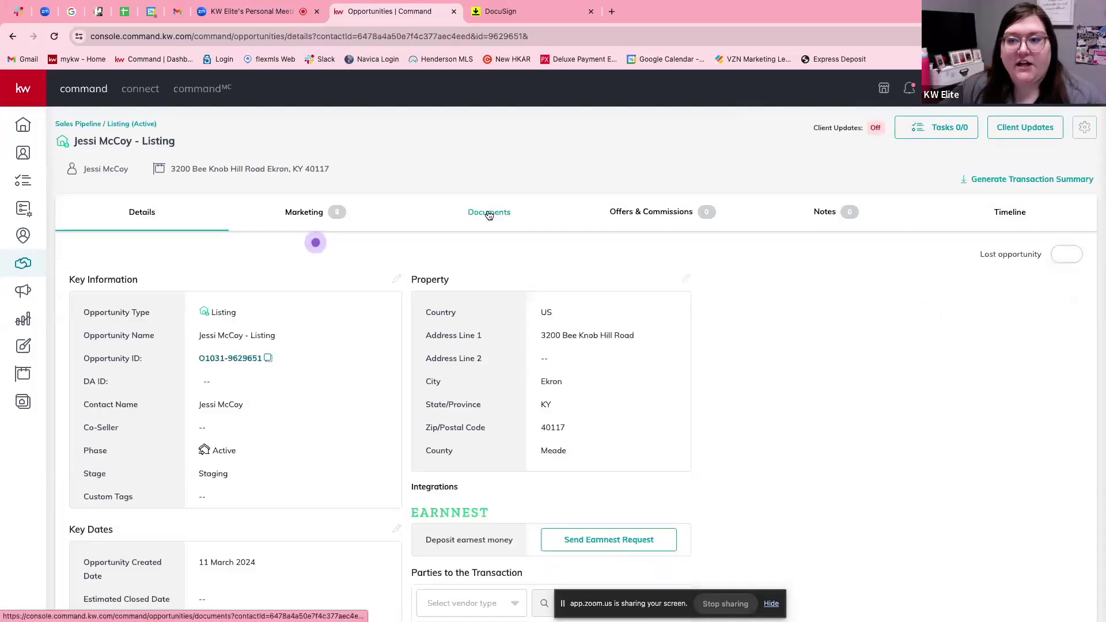
{"action": "left_click", "coordinate": [489, 212]}
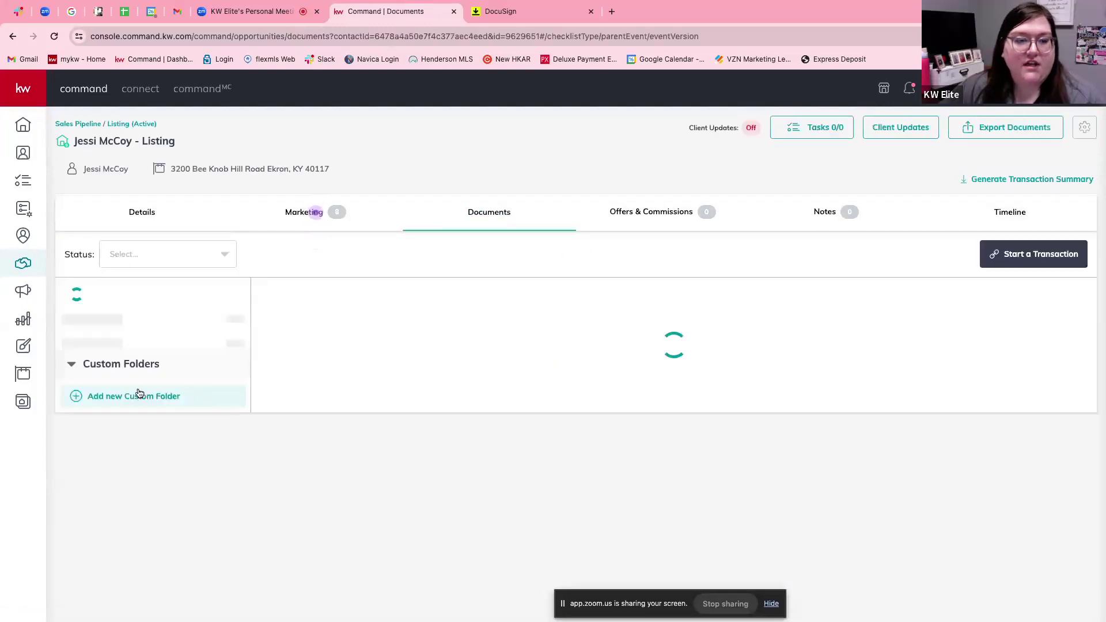
{"action": "left_click", "coordinate": [172, 293]}
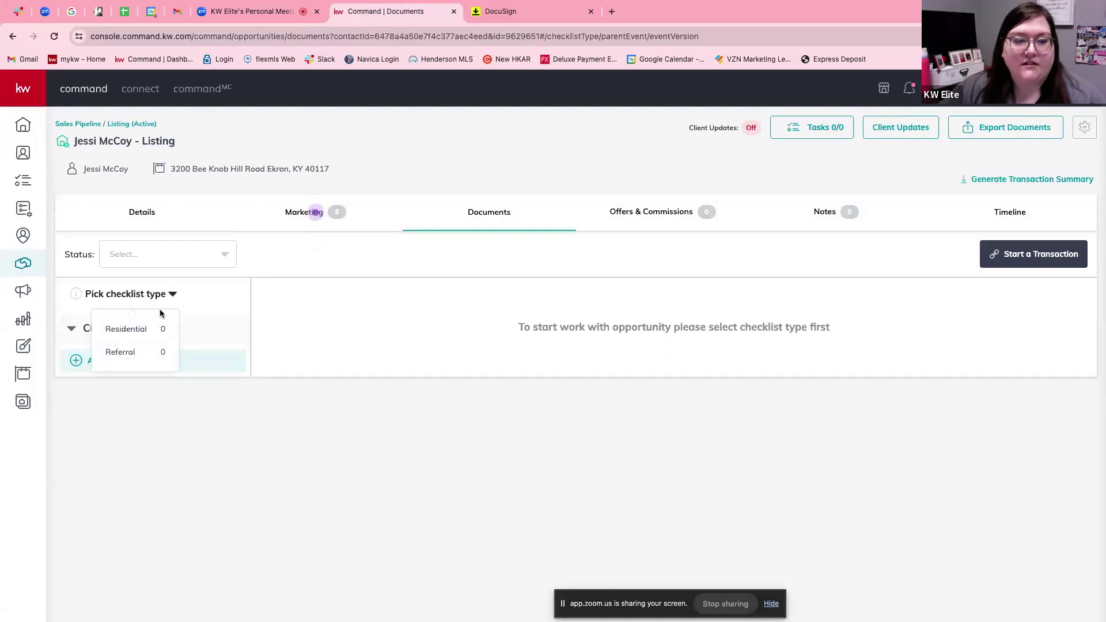
{"action": "left_click", "coordinate": [168, 328]}
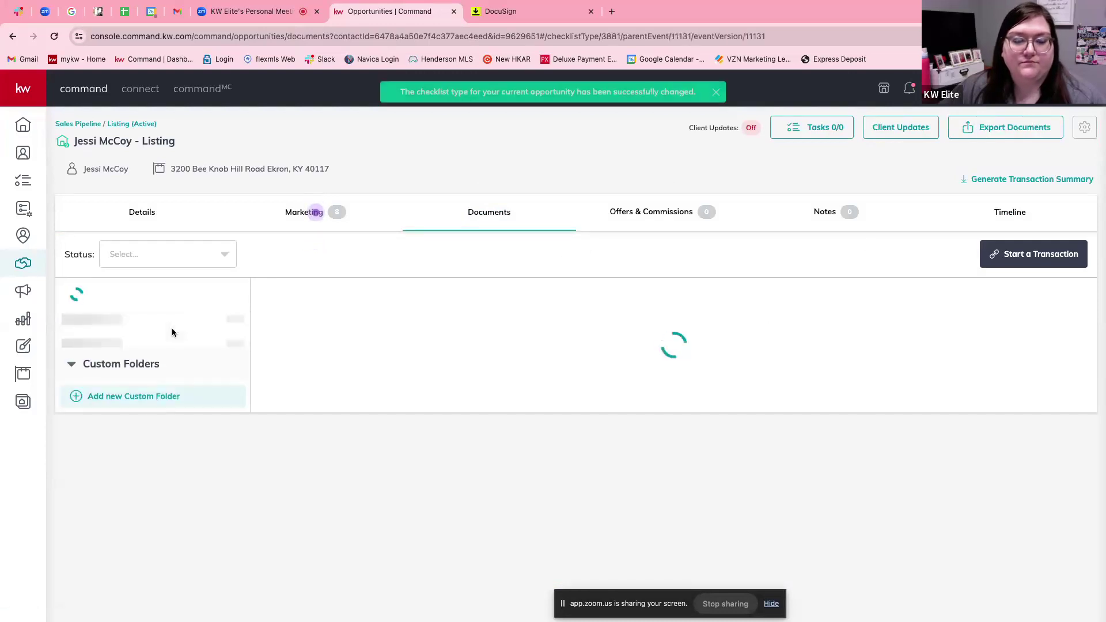
{"action": "left_click", "coordinate": [126, 361]}
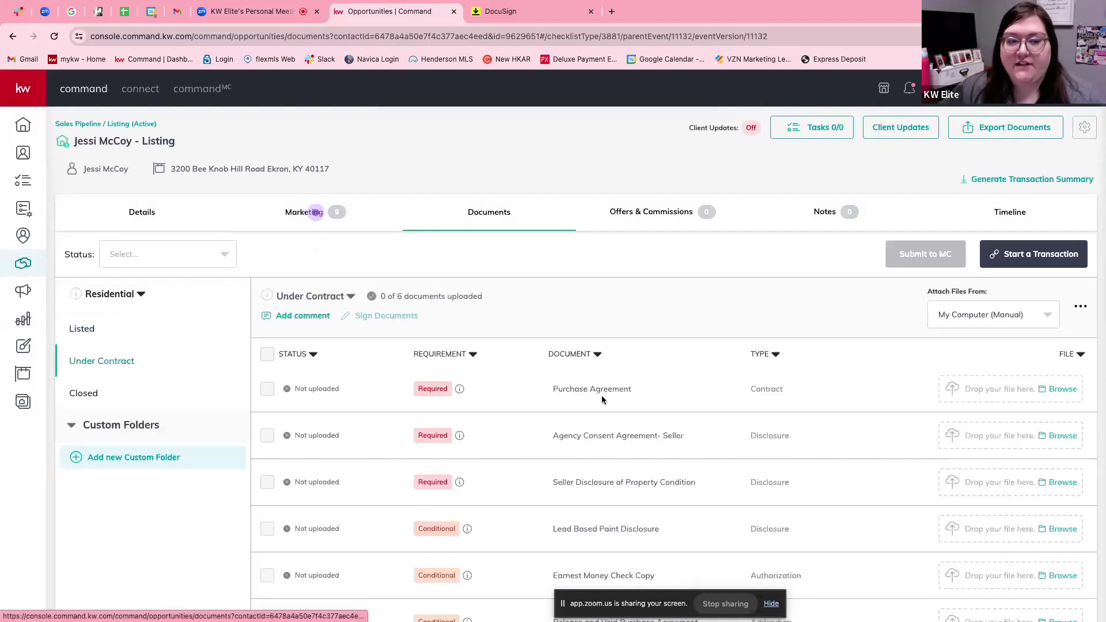
Check the document upload and attach options, then start a transaction for the listing.
{"action": "left_click", "coordinate": [1062, 389]}
{"action": "left_click", "coordinate": [704, 433]}
{"action": "left_click", "coordinate": [1042, 322]}
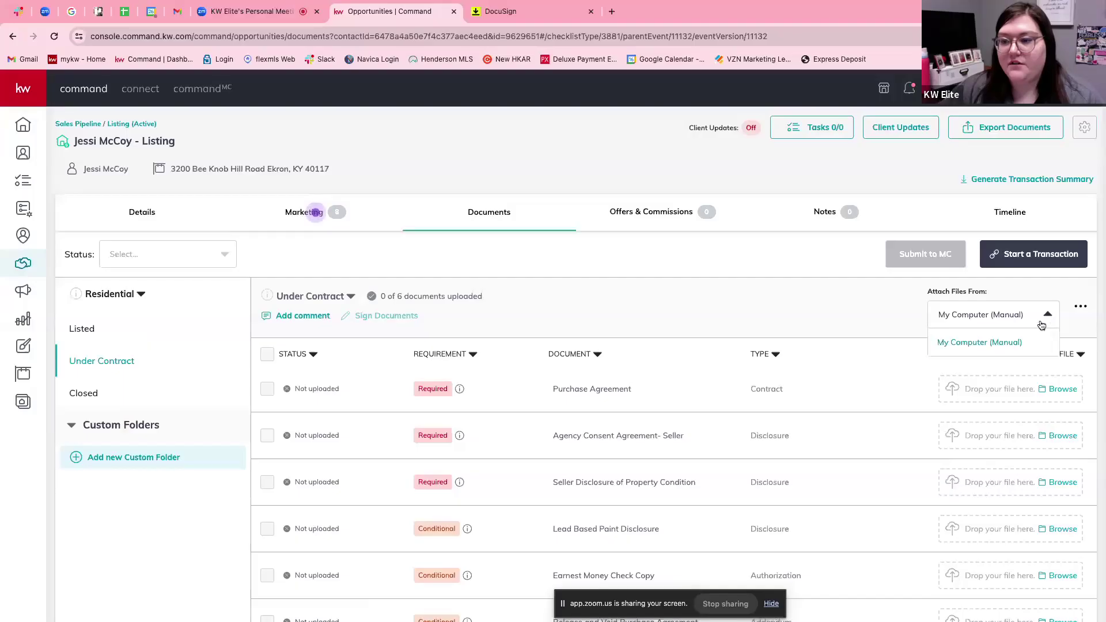
{"action": "left_click", "coordinate": [1080, 309]}
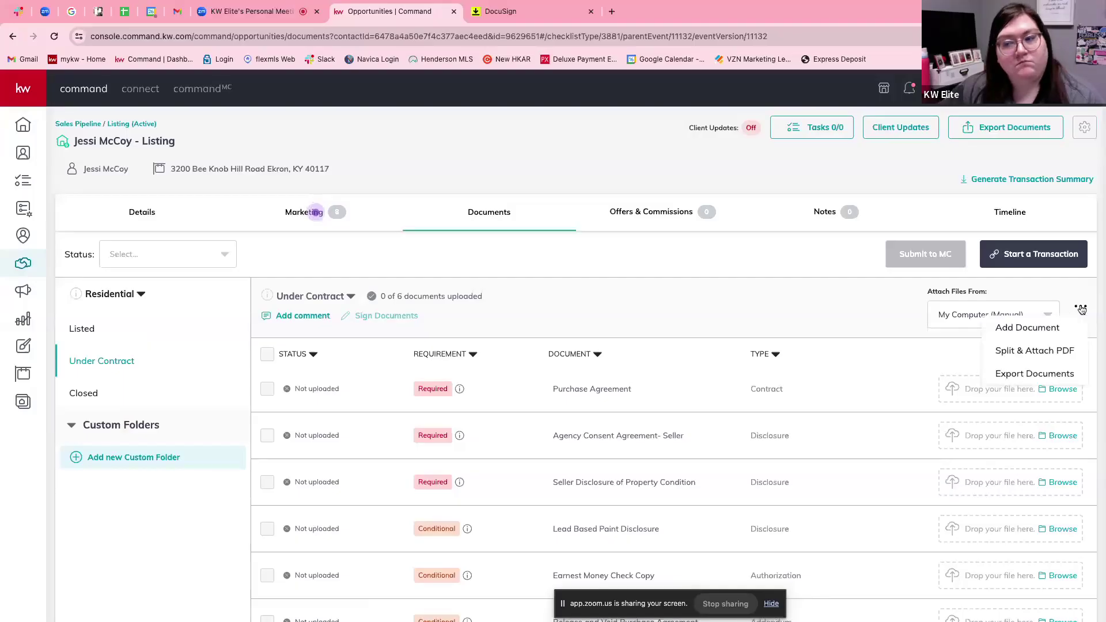
{"action": "left_click", "coordinate": [1047, 312]}
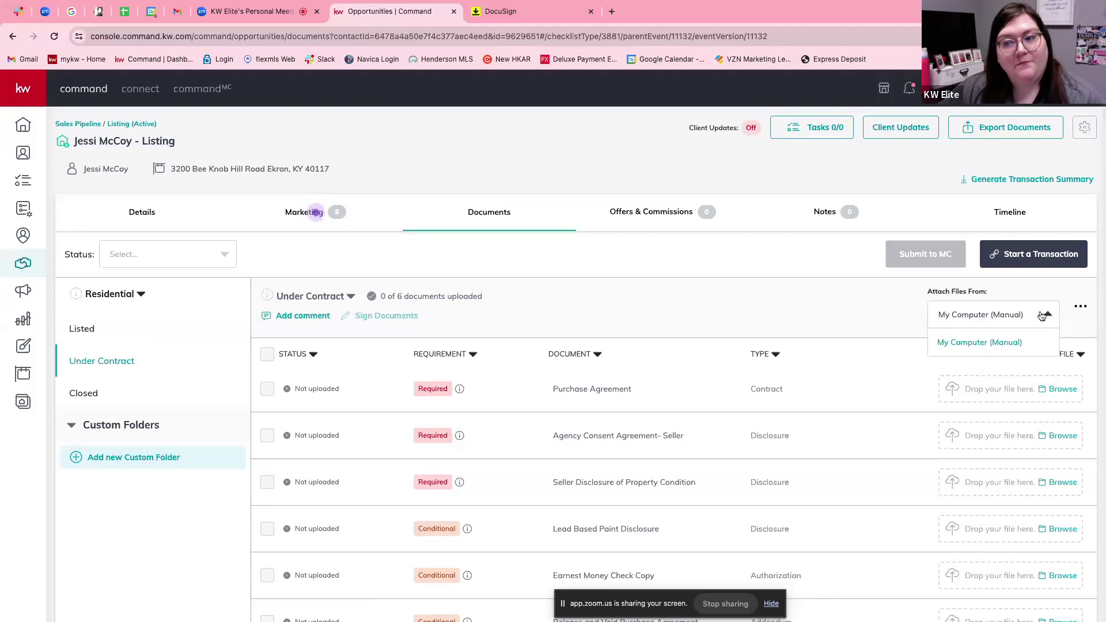
{"action": "left_click", "coordinate": [1024, 251]}
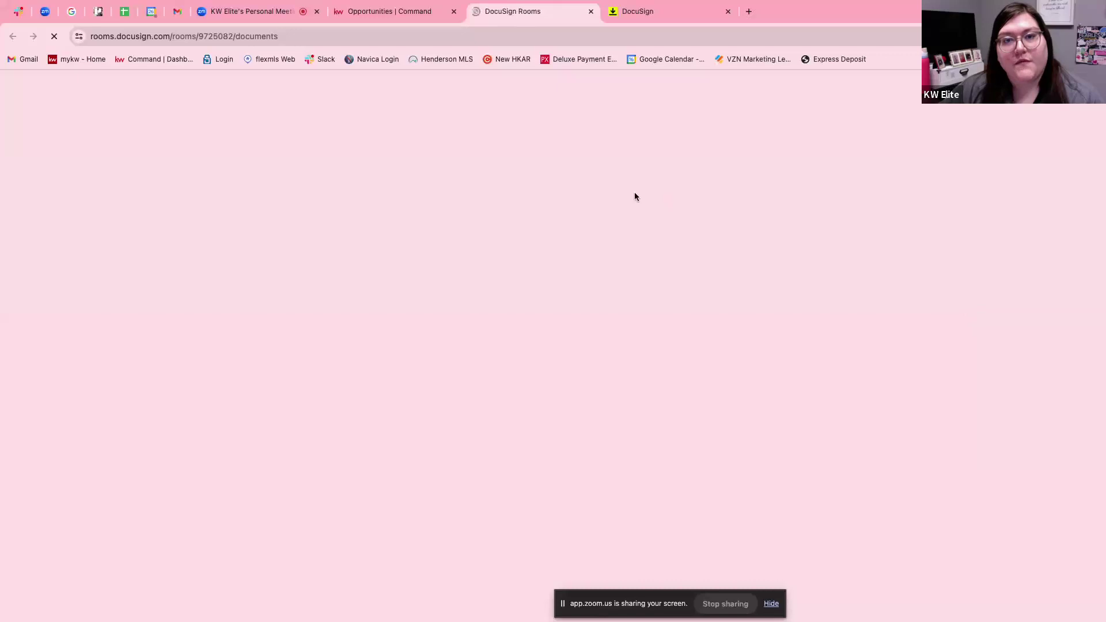
Switch between the Command tab and the DocuSign Rooms tab until the empty room Documents page loads.
{"action": "left_click", "coordinate": [345, 12]}
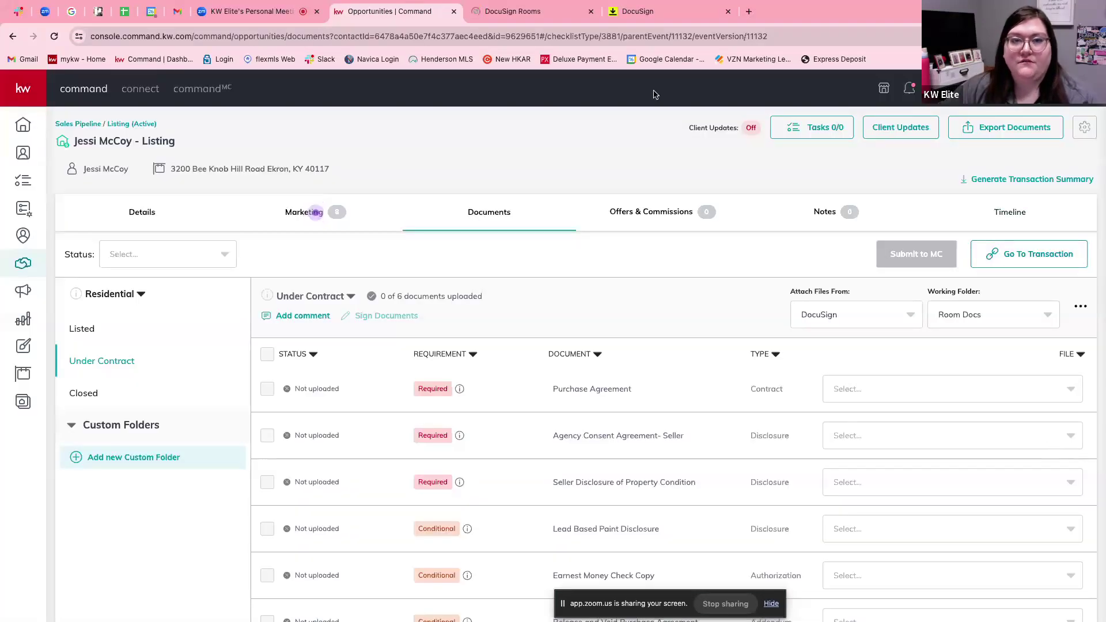
{"action": "left_click", "coordinate": [530, 17]}
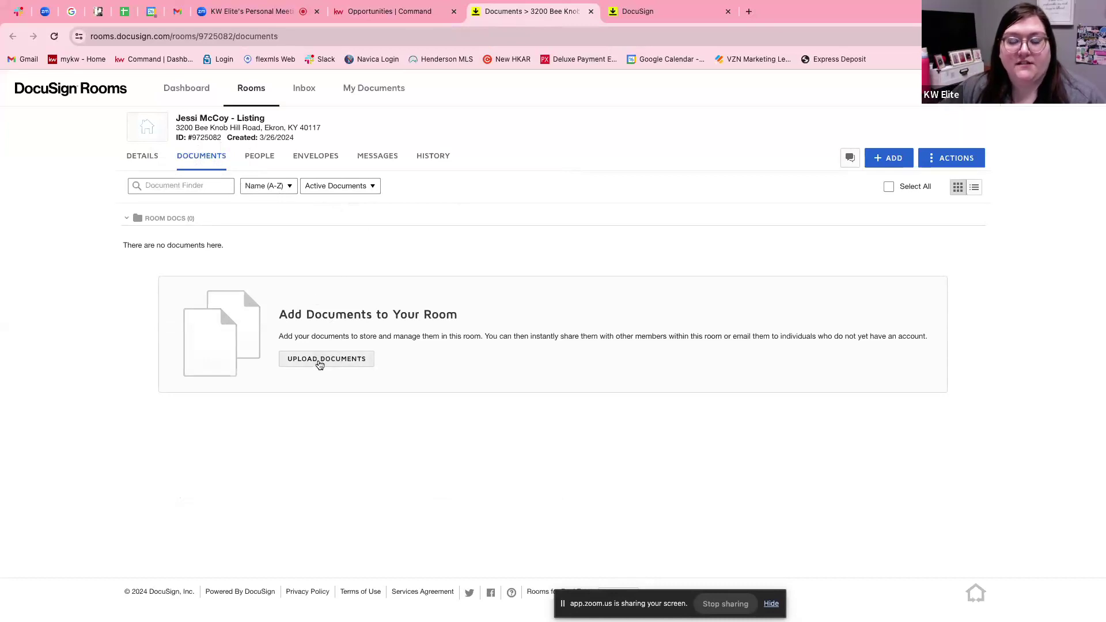
Cancel a computer upload, check the Active Documents filter, and show the ADD sources list.
{"action": "left_click", "coordinate": [320, 362]}
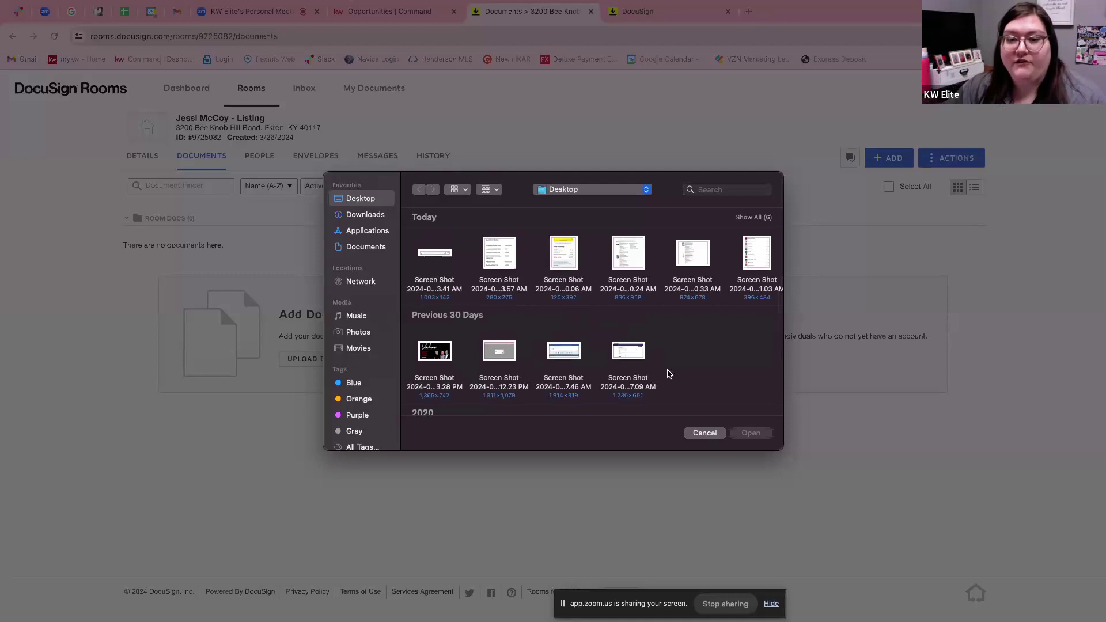
{"action": "left_click", "coordinate": [704, 438]}
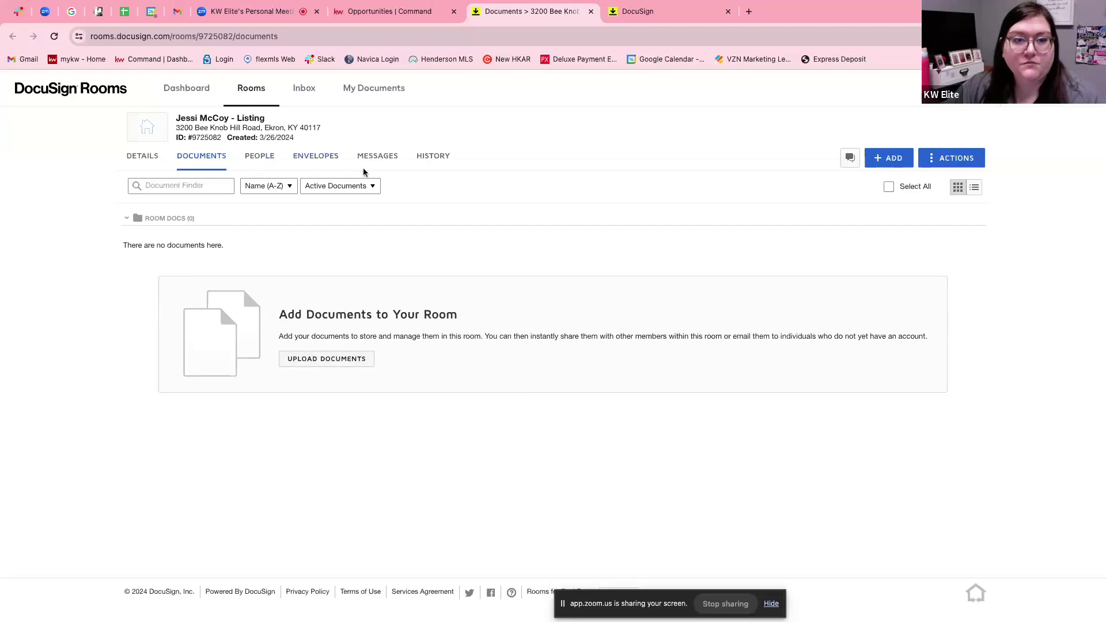
{"action": "left_click", "coordinate": [378, 191]}
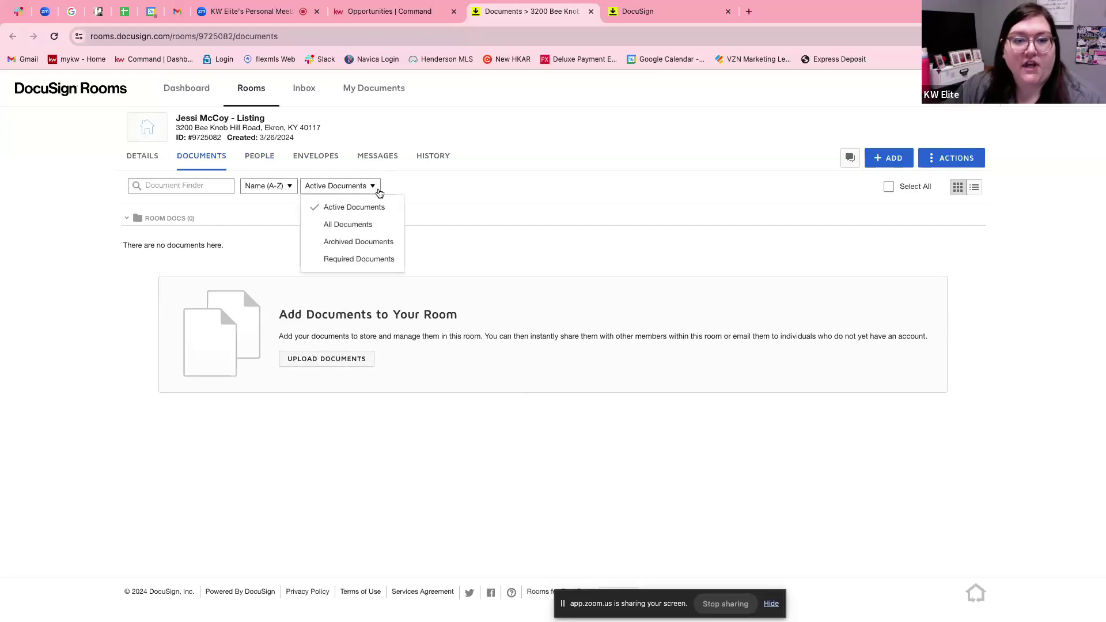
{"action": "left_click", "coordinate": [896, 161]}
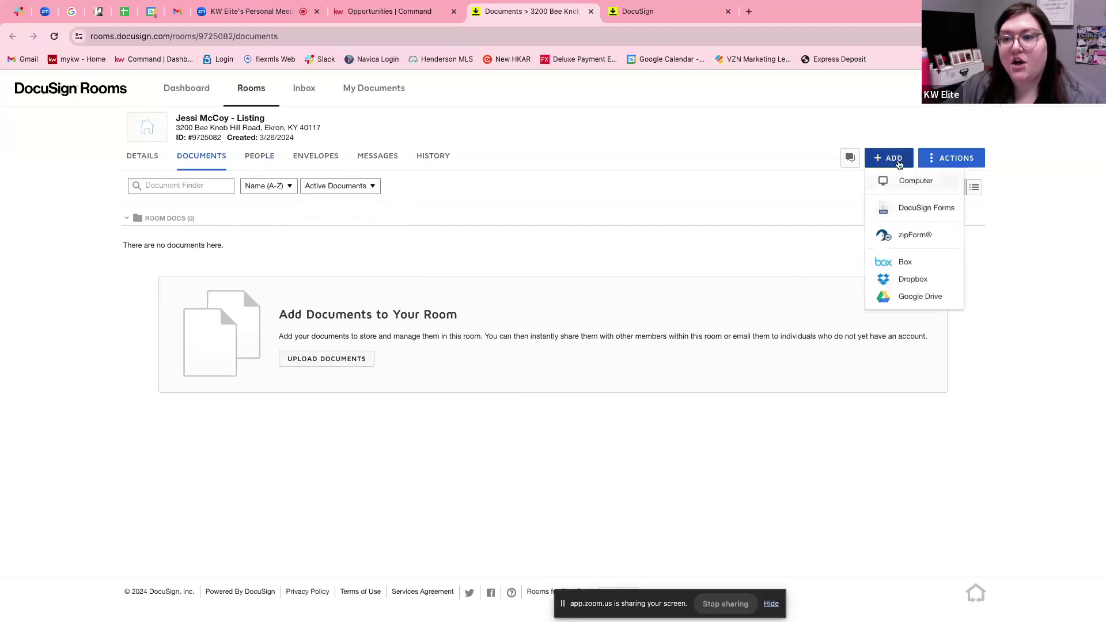
From DocuSign Forms, reveal more libraries, select KW 1031 - KY and scroll through its forms.
{"action": "left_click", "coordinate": [907, 208]}
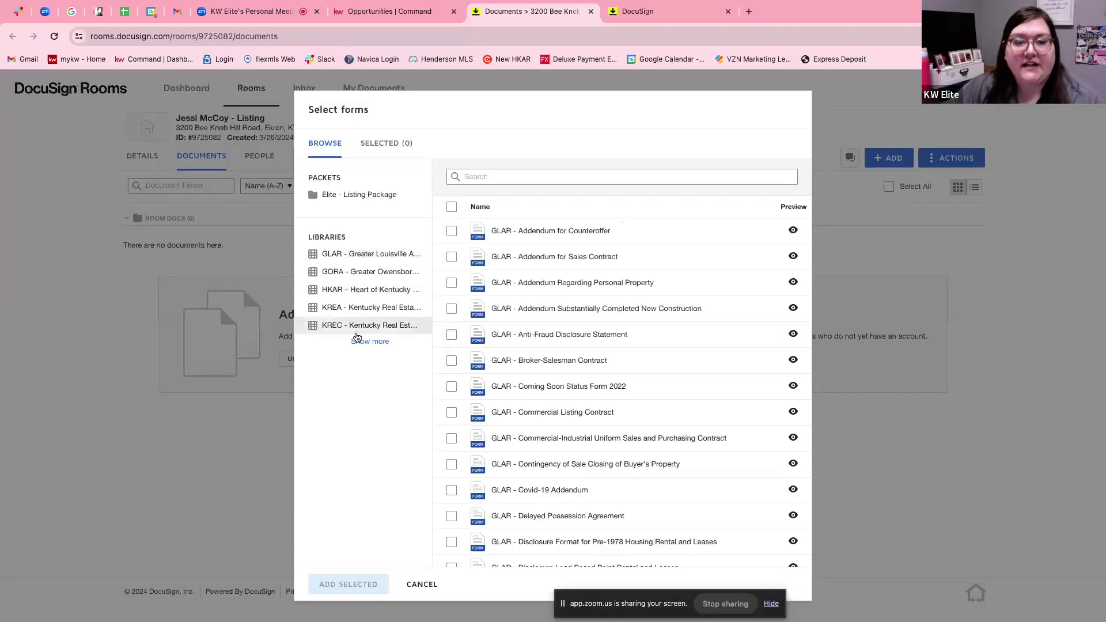
{"action": "left_click", "coordinate": [360, 341]}
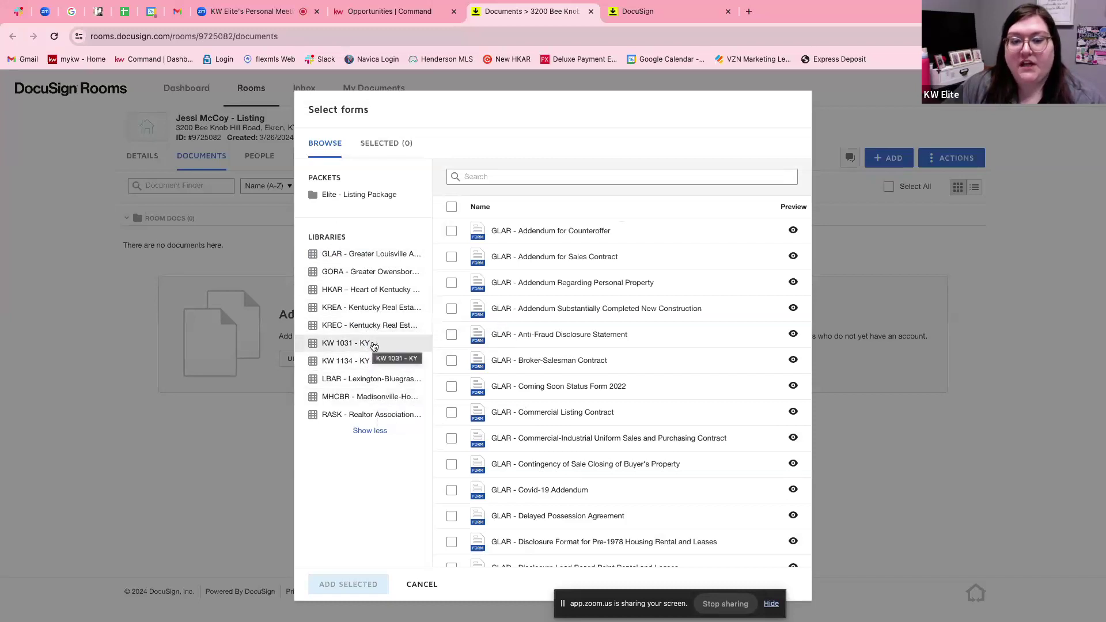
{"action": "left_click", "coordinate": [337, 346]}
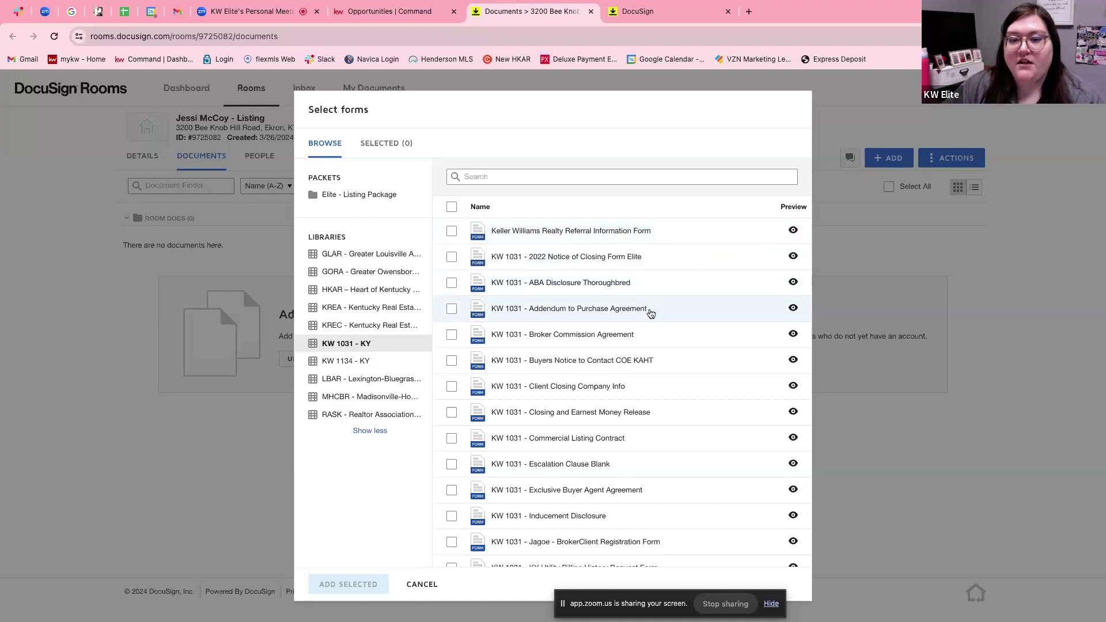
{"action": "scroll", "coordinate": [650, 313], "scroll_direction": "down", "scroll_amount": 2}
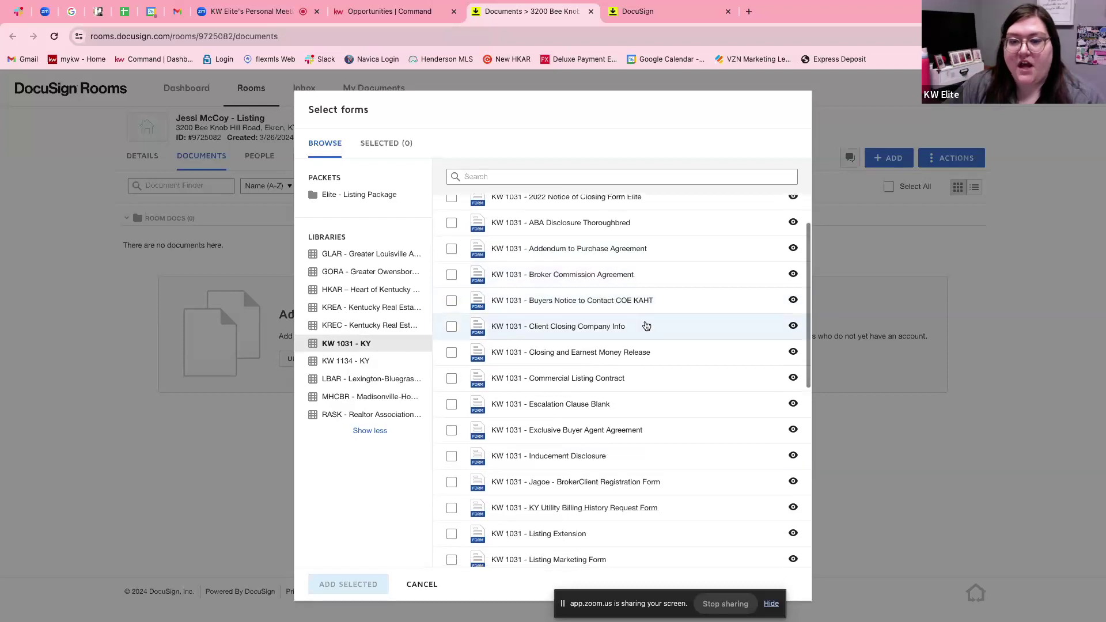
{"action": "scroll", "coordinate": [648, 323], "scroll_direction": "down", "scroll_amount": 3}
{"action": "scroll", "coordinate": [646, 328], "scroll_direction": "down", "scroll_amount": 1}
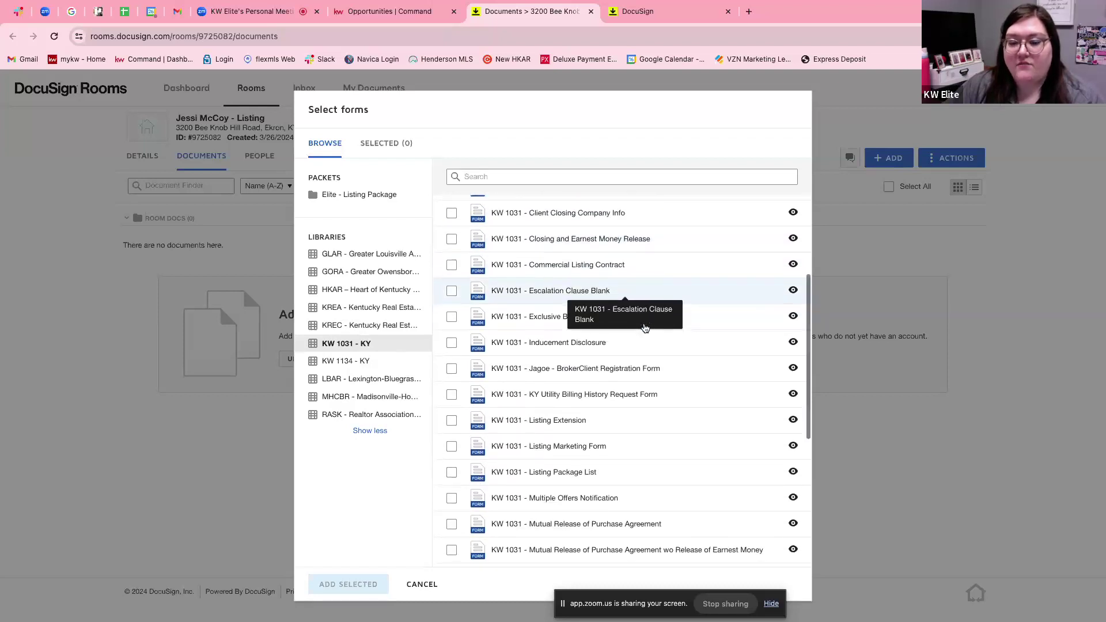
{"action": "scroll", "coordinate": [645, 328], "scroll_direction": "down", "scroll_amount": 2}
{"action": "scroll", "coordinate": [645, 327], "scroll_direction": "down", "scroll_amount": 5}
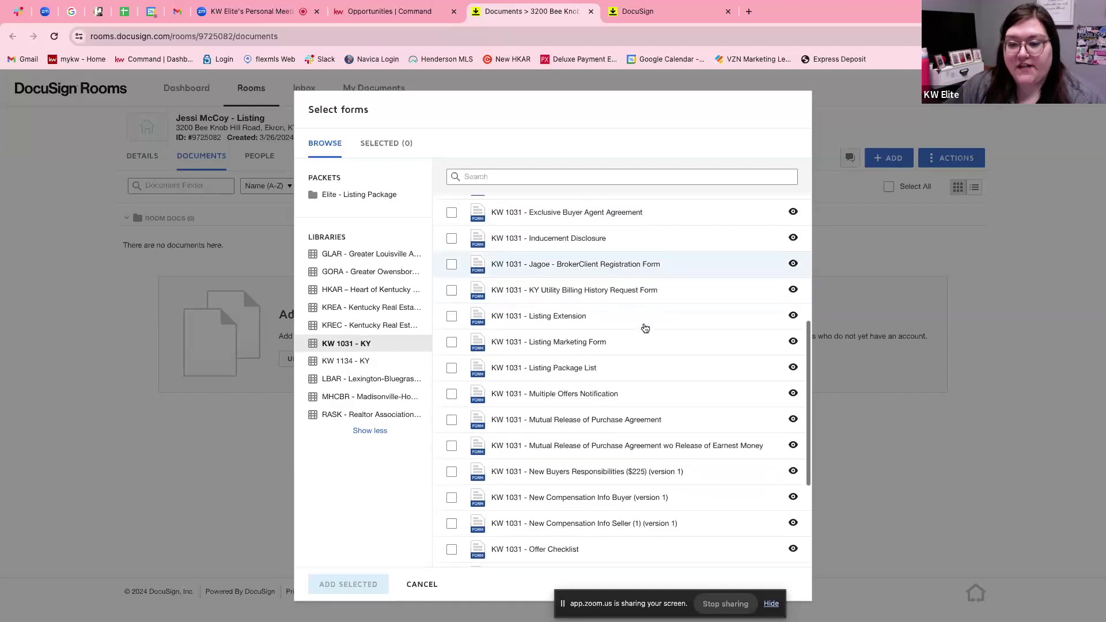
{"action": "scroll", "coordinate": [645, 328], "scroll_direction": "down", "scroll_amount": 3}
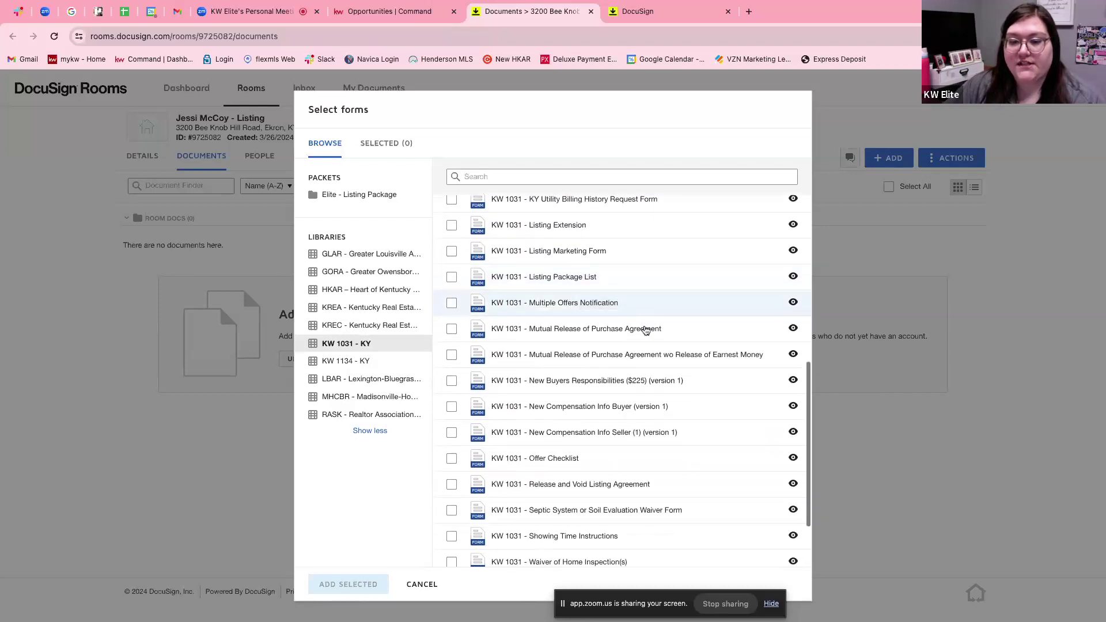
{"action": "scroll", "coordinate": [645, 329], "scroll_direction": "down", "scroll_amount": 1}
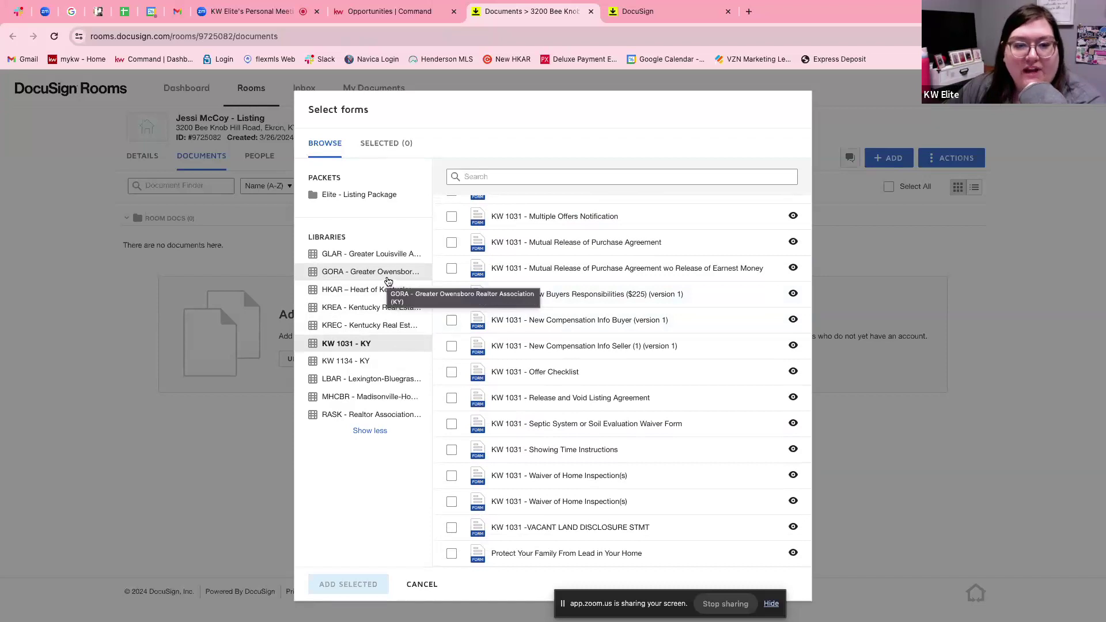
Browse the GORA and KREC libraries, then tick KW 1031 - ABA Disclosure Thoroughbred in KW 1031 - KY.
{"action": "left_click", "coordinate": [388, 281]}
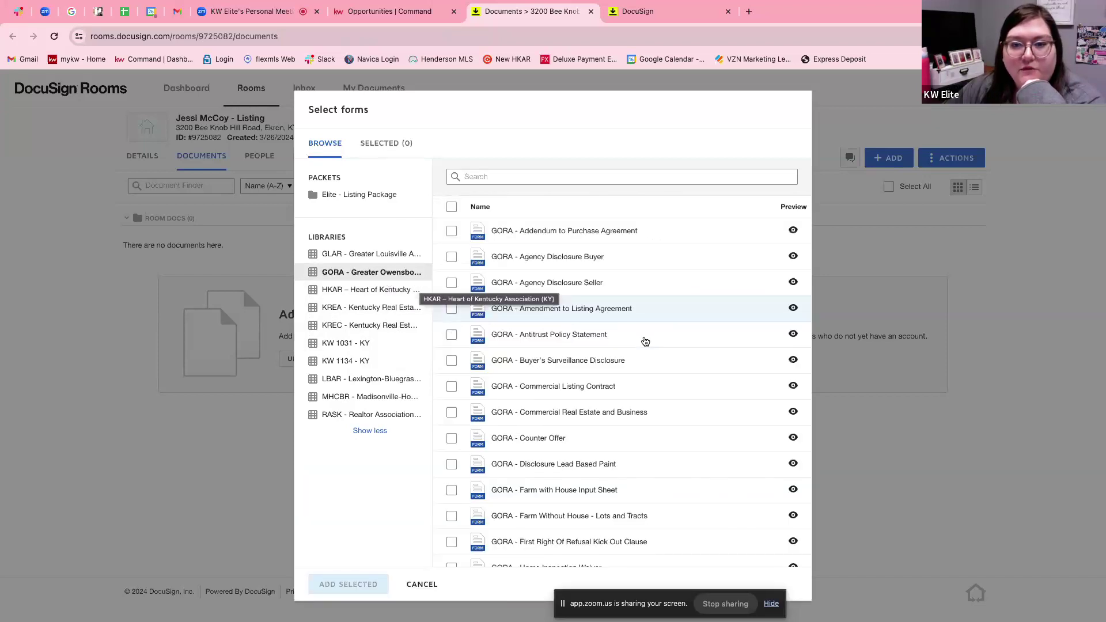
{"action": "scroll", "coordinate": [645, 337], "scroll_direction": "down", "scroll_amount": 2}
{"action": "scroll", "coordinate": [647, 338], "scroll_direction": "down", "scroll_amount": 3}
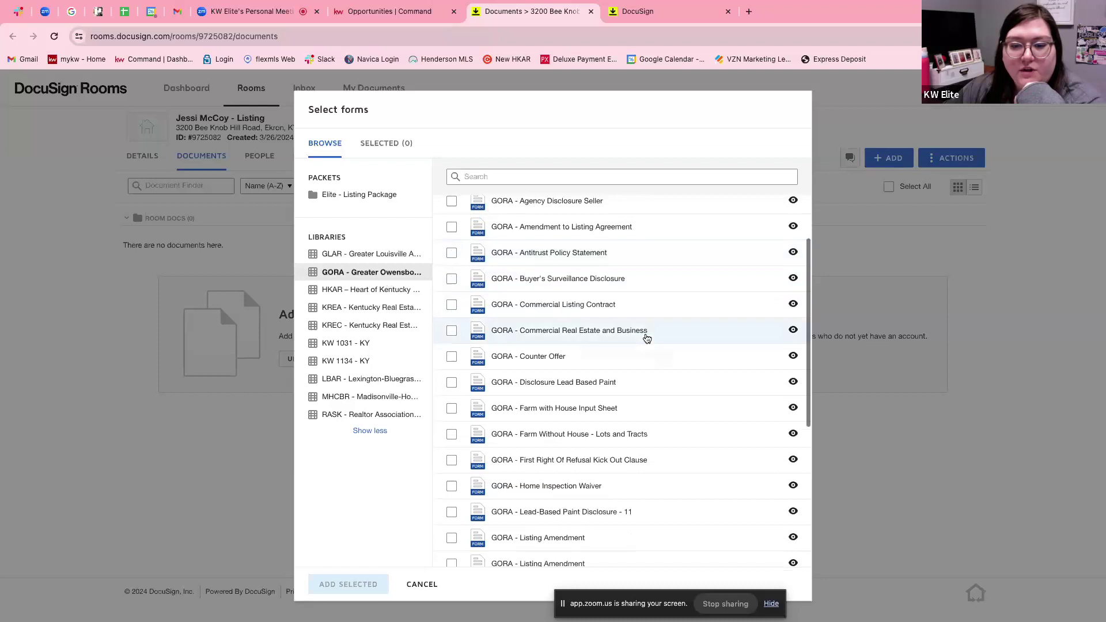
{"action": "scroll", "coordinate": [631, 463], "scroll_direction": "down", "scroll_amount": 3}
{"action": "scroll", "coordinate": [610, 490], "scroll_direction": "down", "scroll_amount": 3}
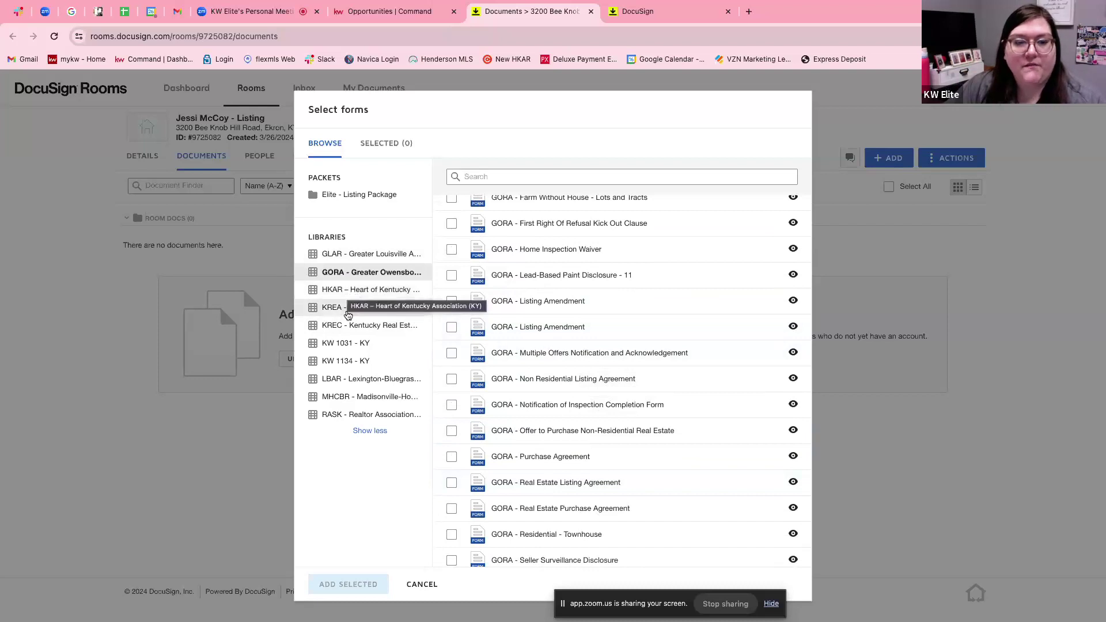
{"action": "left_click", "coordinate": [347, 327]}
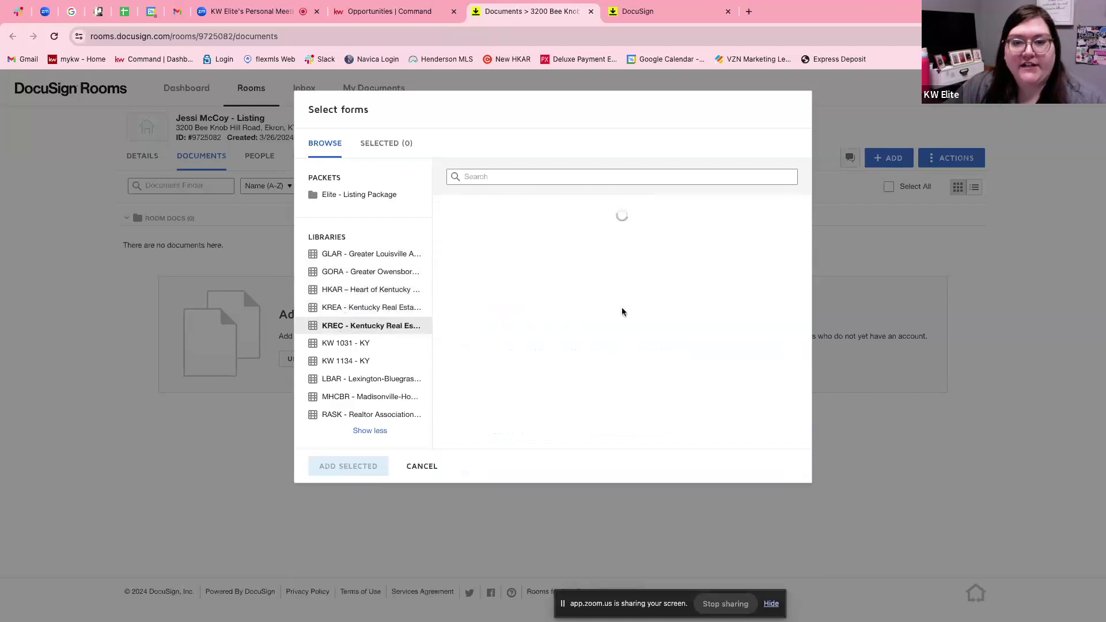
{"action": "scroll", "coordinate": [680, 303], "scroll_direction": "down", "scroll_amount": 2}
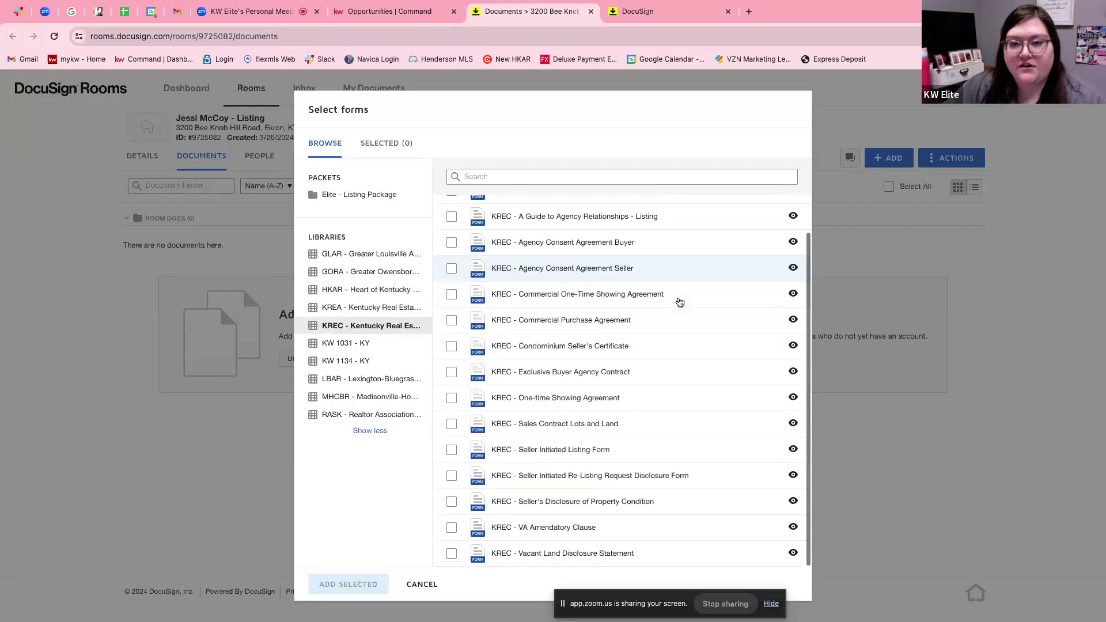
{"action": "scroll", "coordinate": [680, 303], "scroll_direction": "up", "scroll_amount": 1}
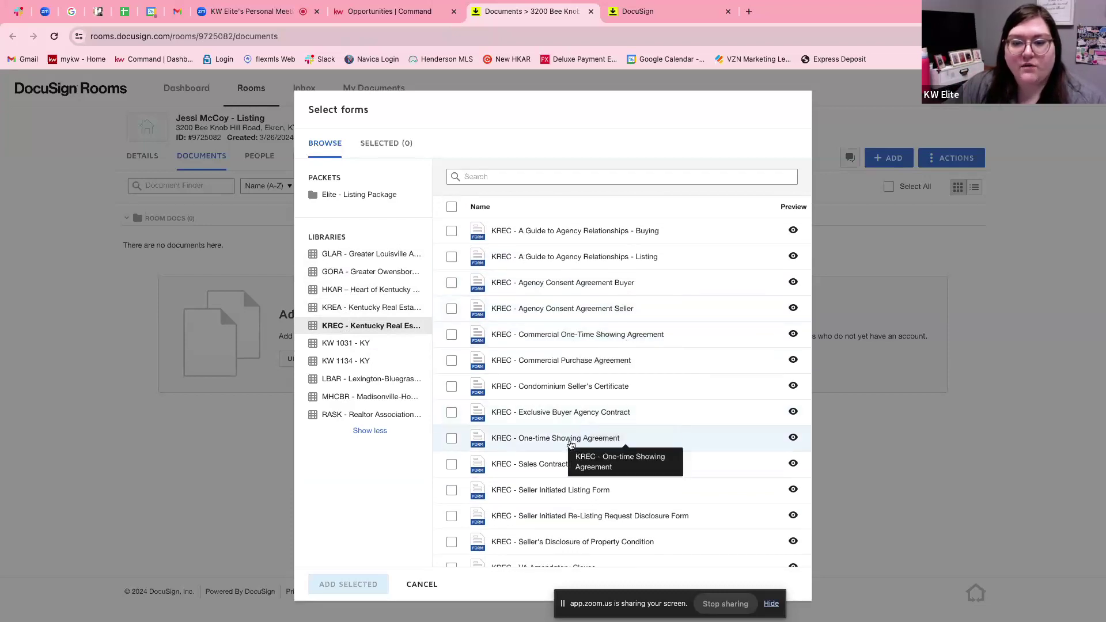
{"action": "left_click", "coordinate": [376, 343]}
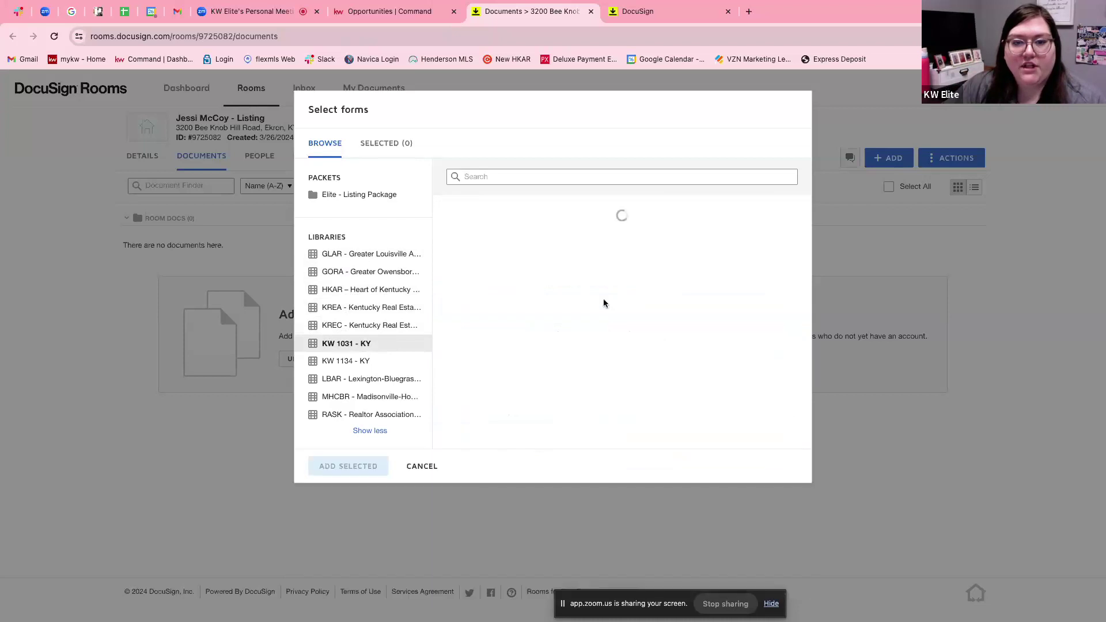
{"action": "left_click", "coordinate": [570, 283]}
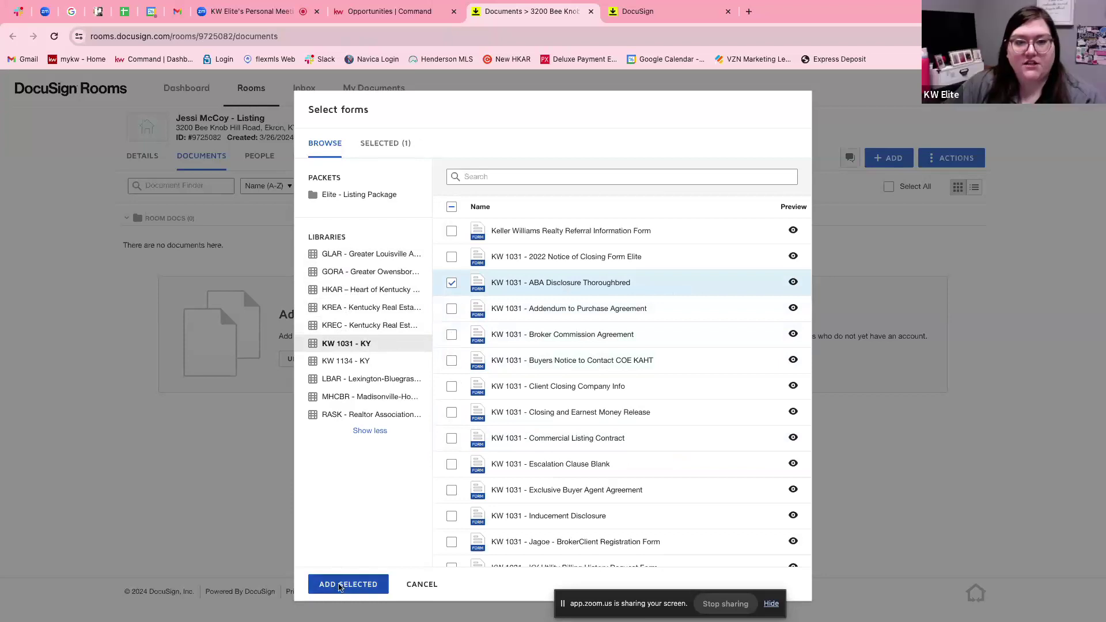
Add the ABA Disclosure Thoroughbred form to the room, review it, and save and close.
{"action": "left_click", "coordinate": [339, 585]}
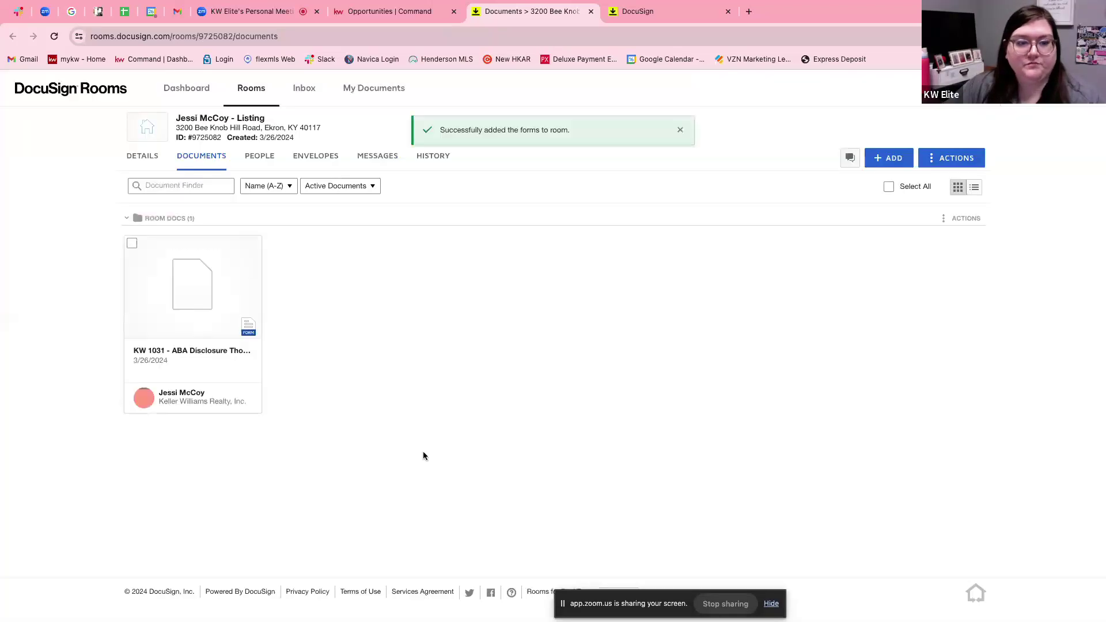
{"action": "left_click", "coordinate": [179, 289]}
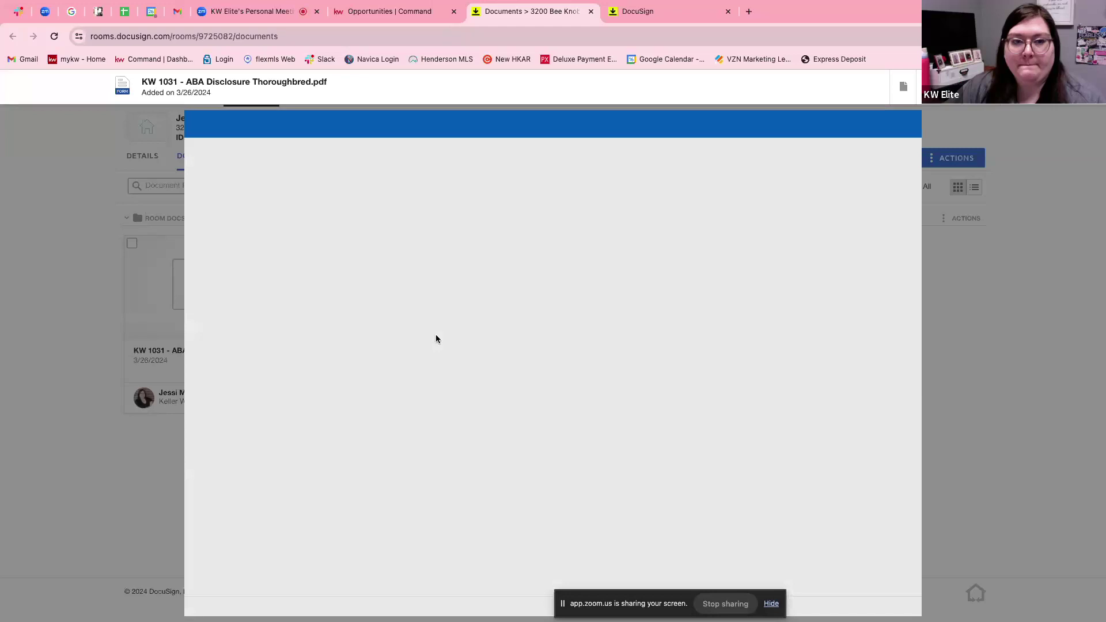
{"action": "scroll", "coordinate": [435, 339], "scroll_direction": "down", "scroll_amount": 1}
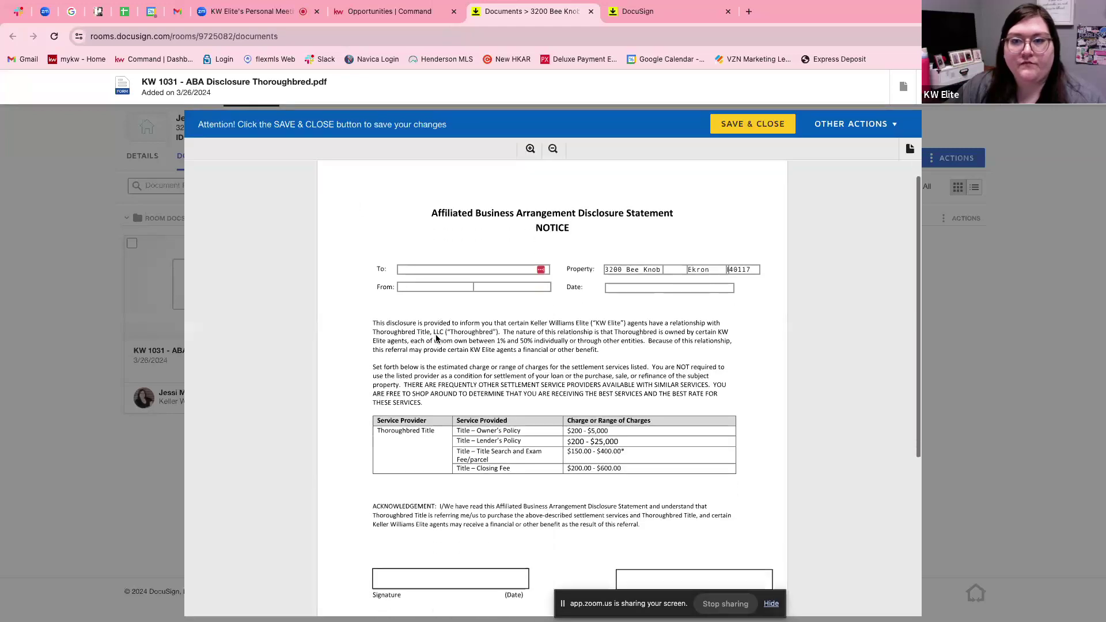
{"action": "left_click", "coordinate": [896, 131]}
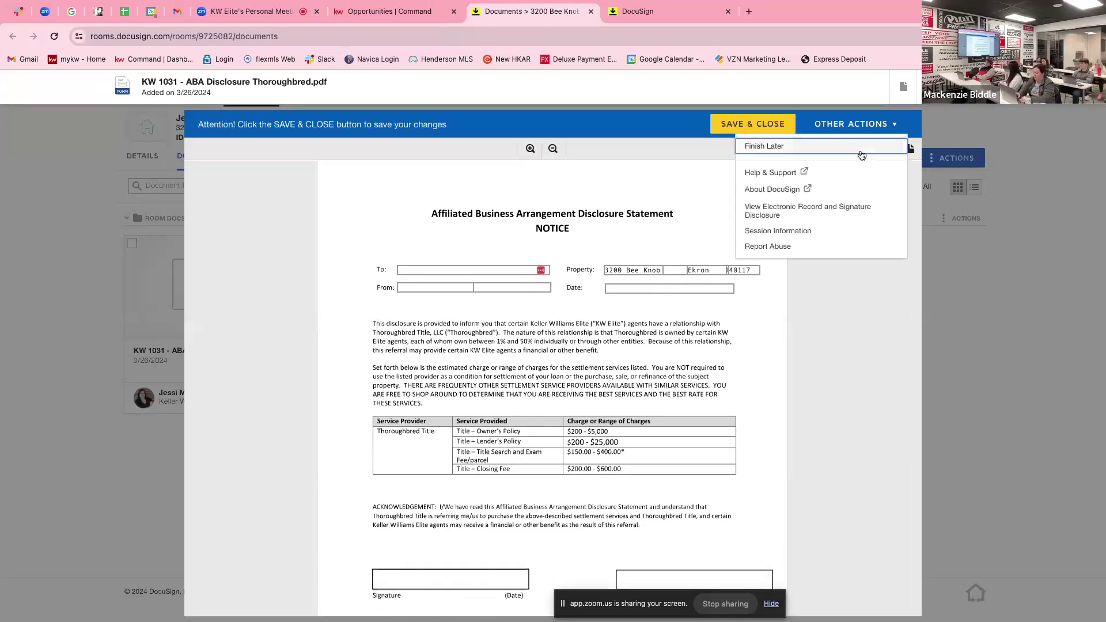
{"action": "left_click", "coordinate": [824, 309]}
{"action": "scroll", "coordinate": [823, 306], "scroll_direction": "down", "scroll_amount": 5}
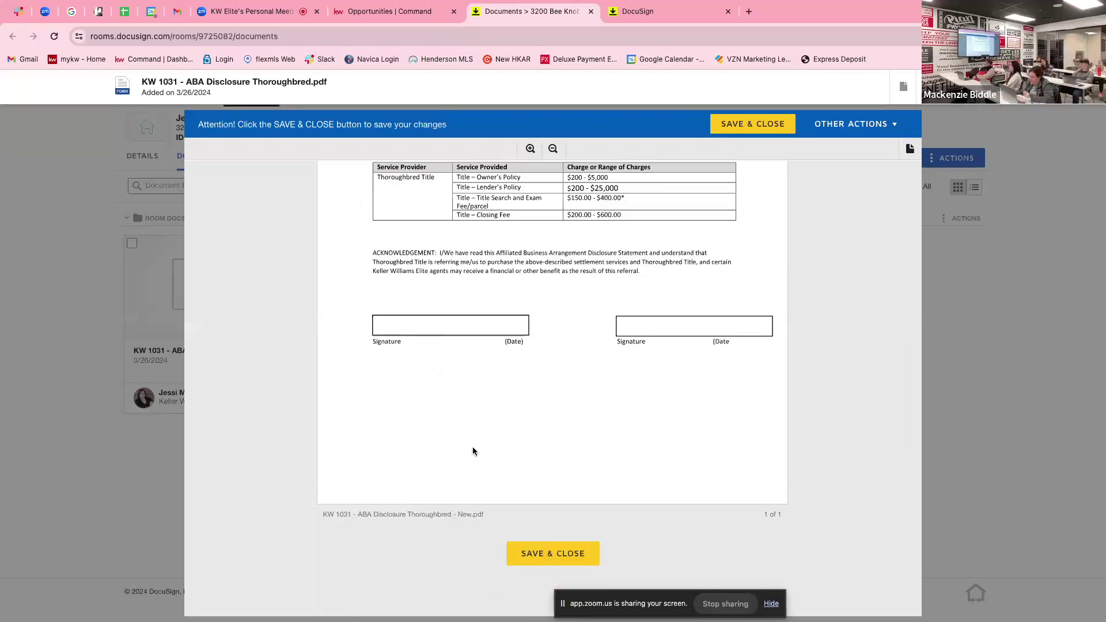
{"action": "left_click", "coordinate": [547, 555]}
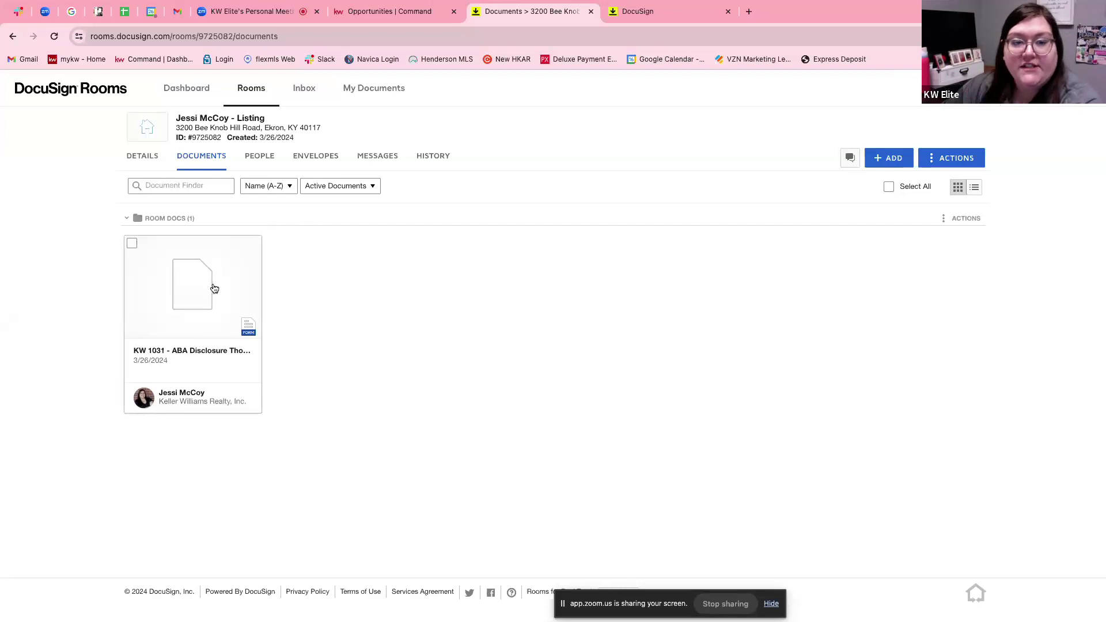
Create a new envelope from the room's Envelopes tab.
{"action": "left_click", "coordinate": [317, 166]}
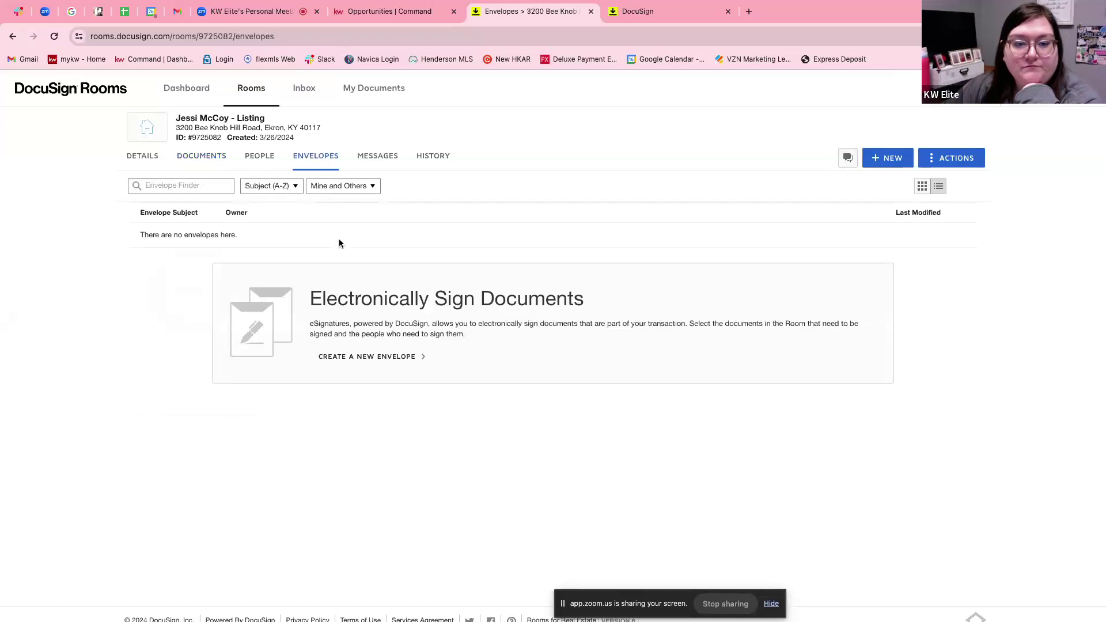
{"action": "left_click", "coordinate": [387, 363]}
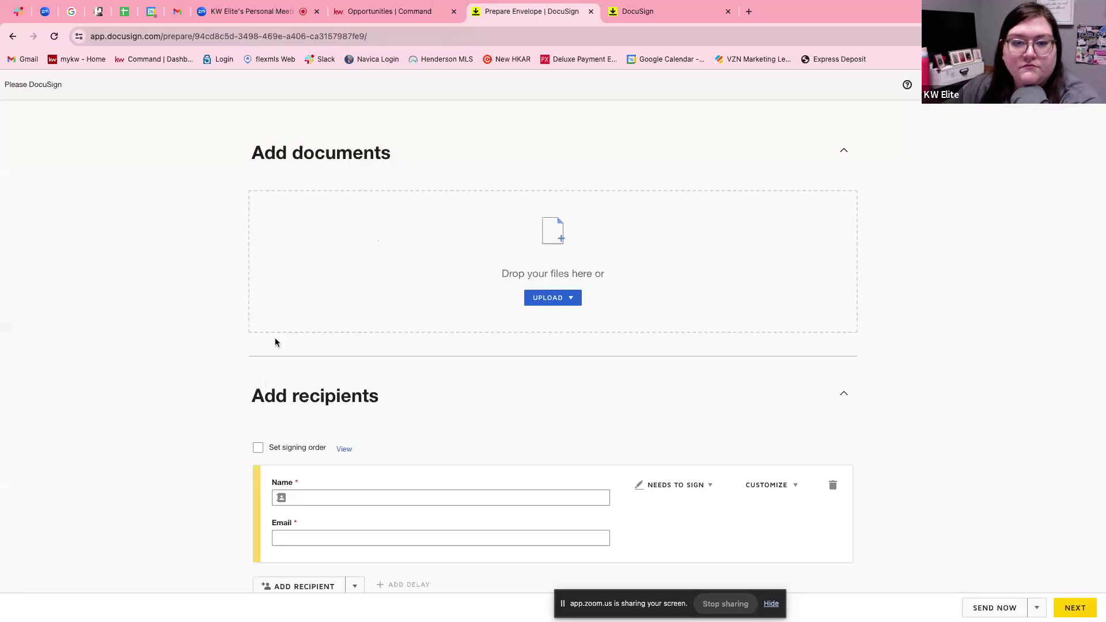
Add the room's ABA Disclosure PDF to the envelope, then switch to the Zoom meeting.
{"action": "left_click", "coordinate": [570, 298]}
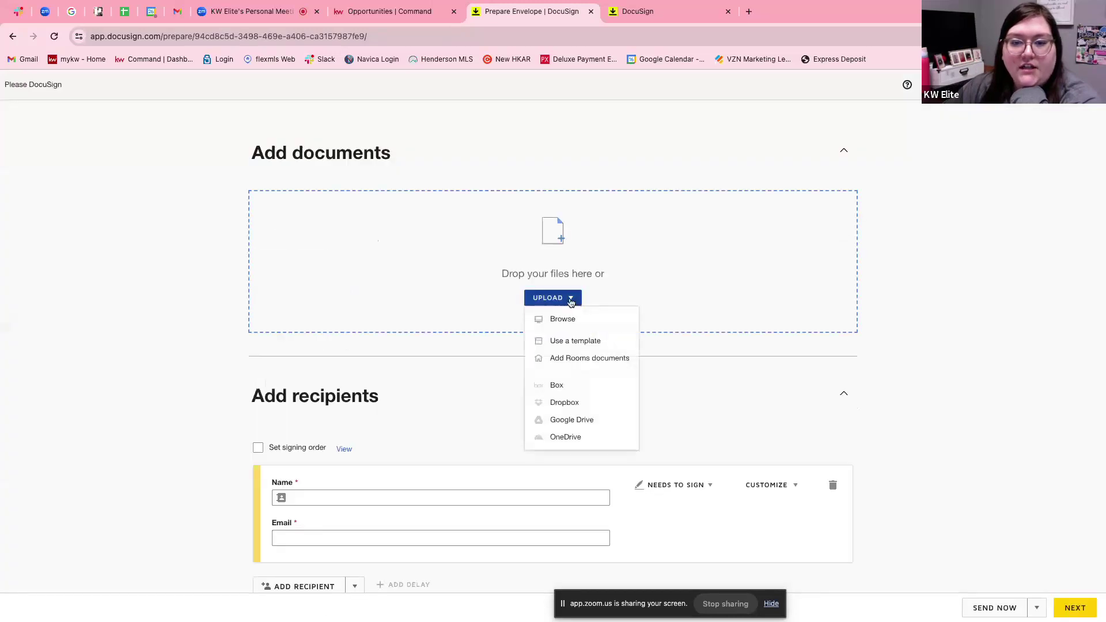
{"action": "left_click", "coordinate": [582, 363]}
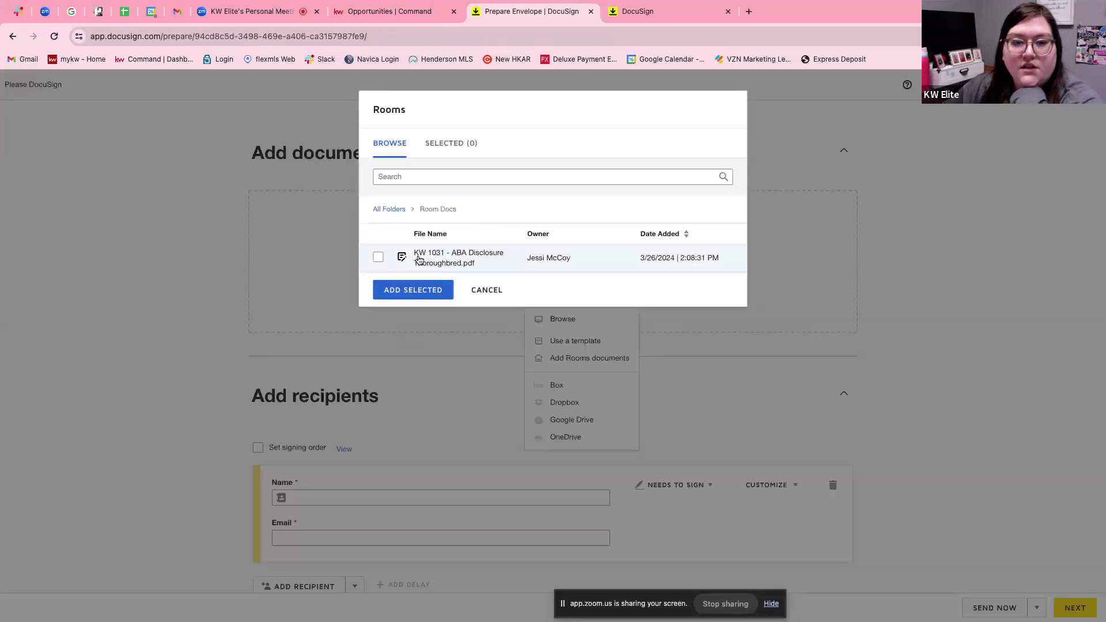
{"action": "left_click", "coordinate": [377, 257]}
{"action": "left_click", "coordinate": [409, 297]}
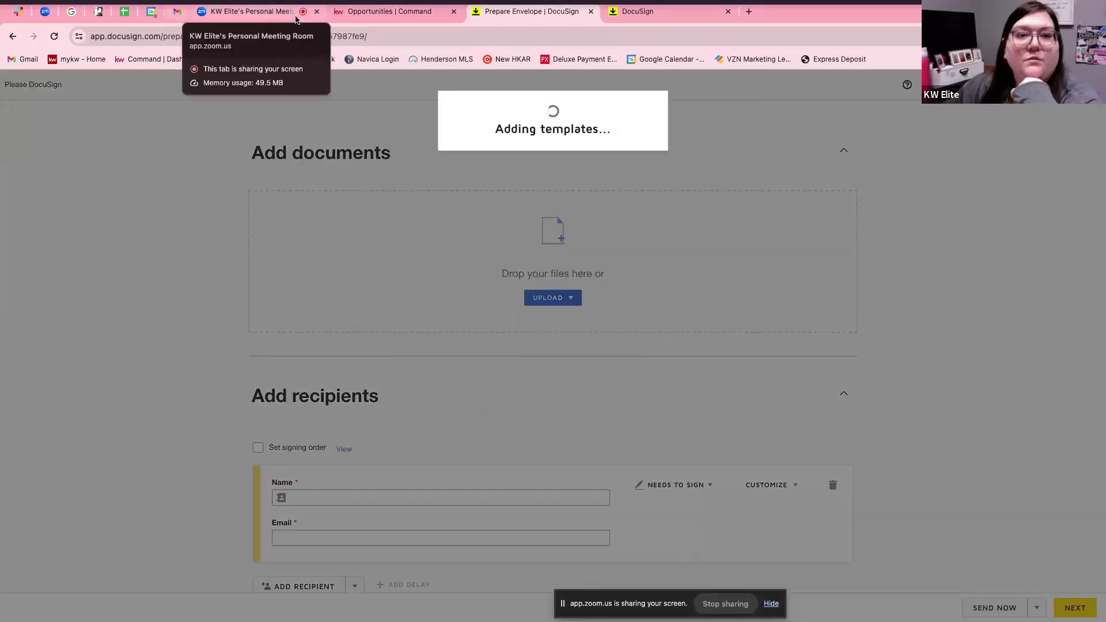
{"action": "left_click", "coordinate": [266, 10]}
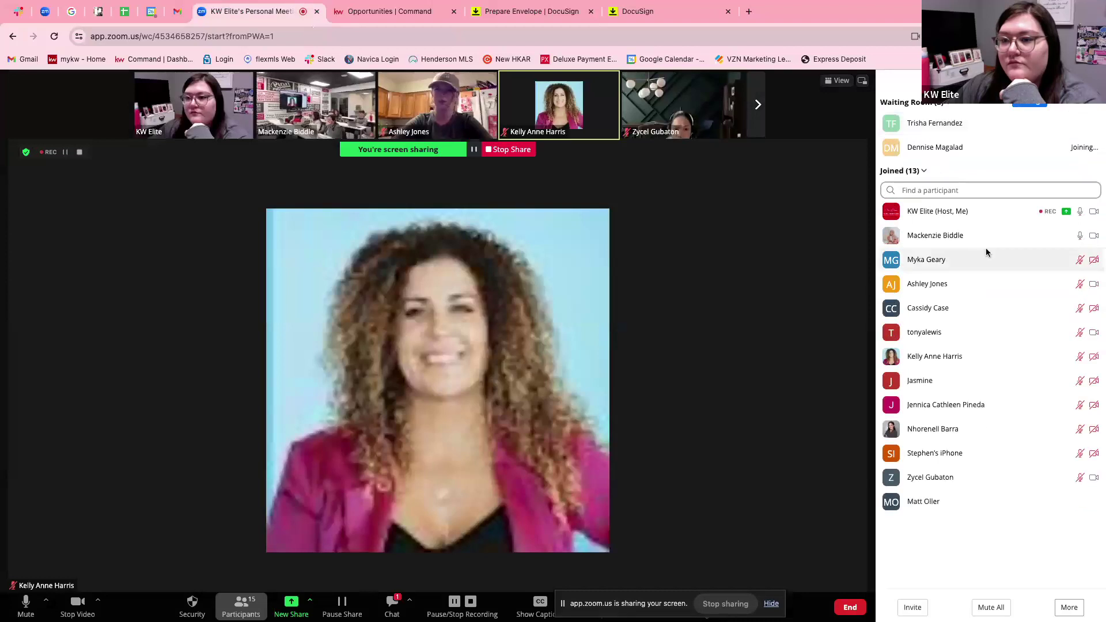
Make a participant in the Zoom meeting a co-host and confirm the change.
{"action": "mouse_move", "coordinate": [986, 252]}
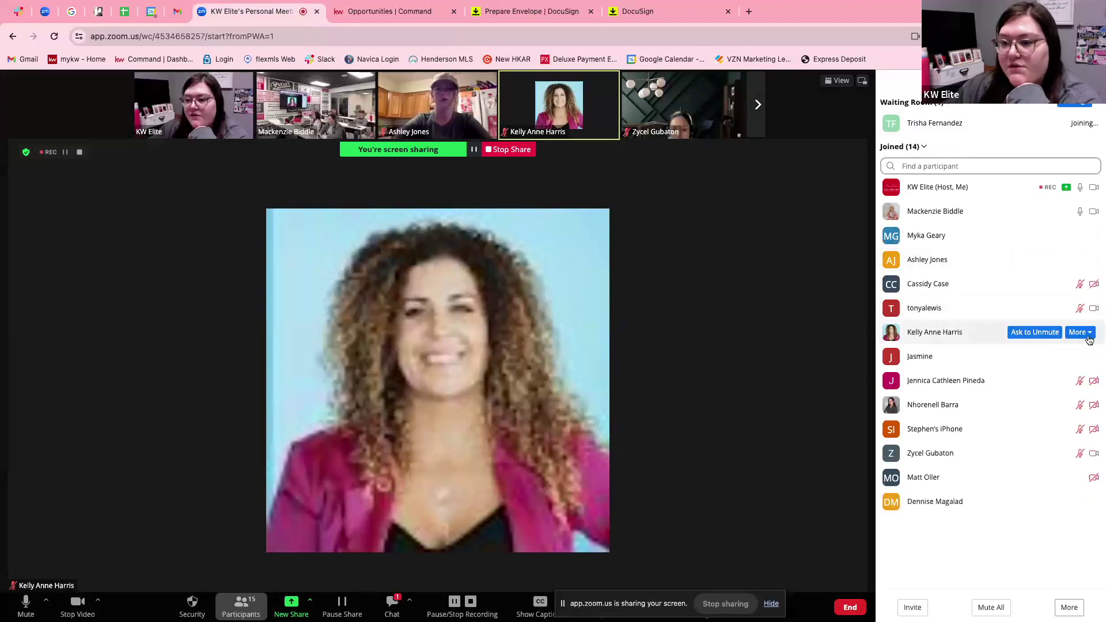
{"action": "left_click", "coordinate": [1089, 334]}
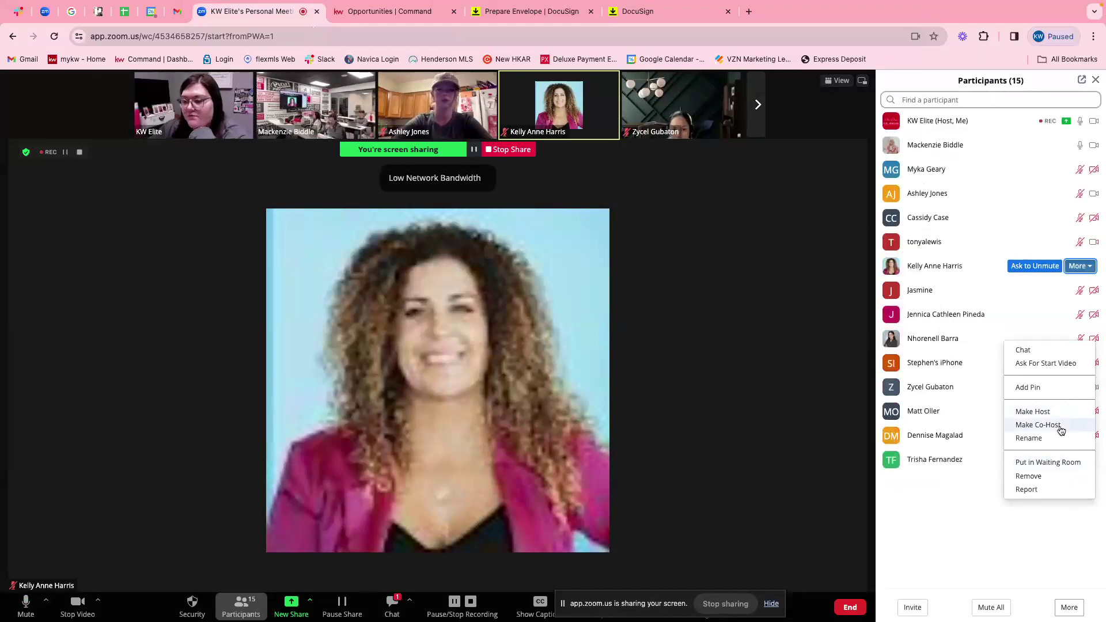
{"action": "left_click", "coordinate": [1037, 425]}
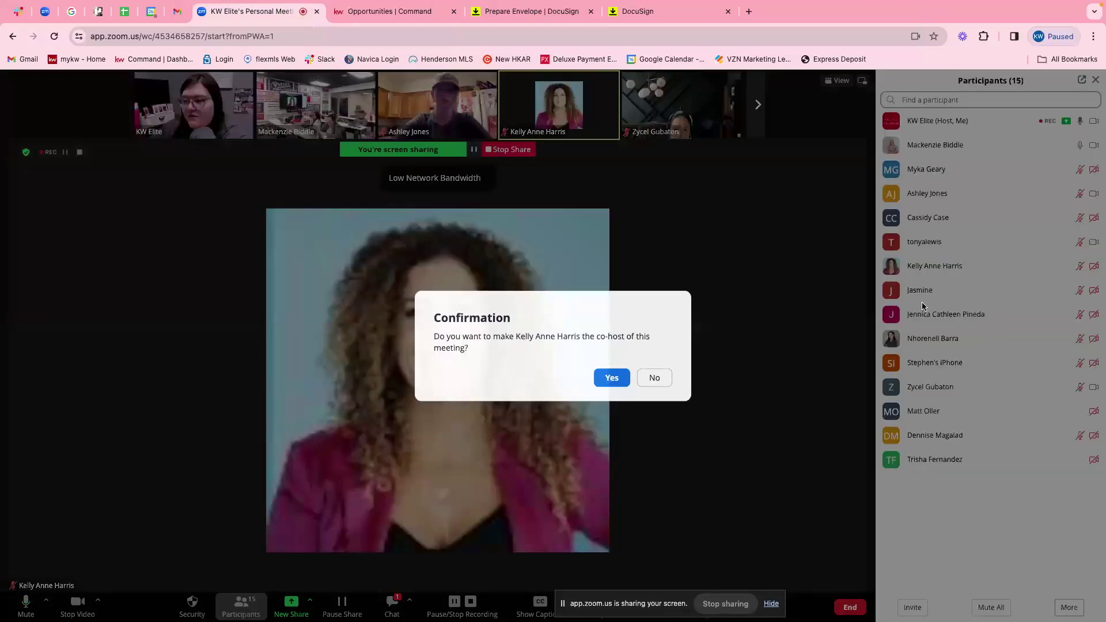
{"action": "left_click", "coordinate": [614, 384]}
Admit the waiting-room attendee, bringing the meeting to 16 participants.
{"action": "mouse_move", "coordinate": [599, 130]}
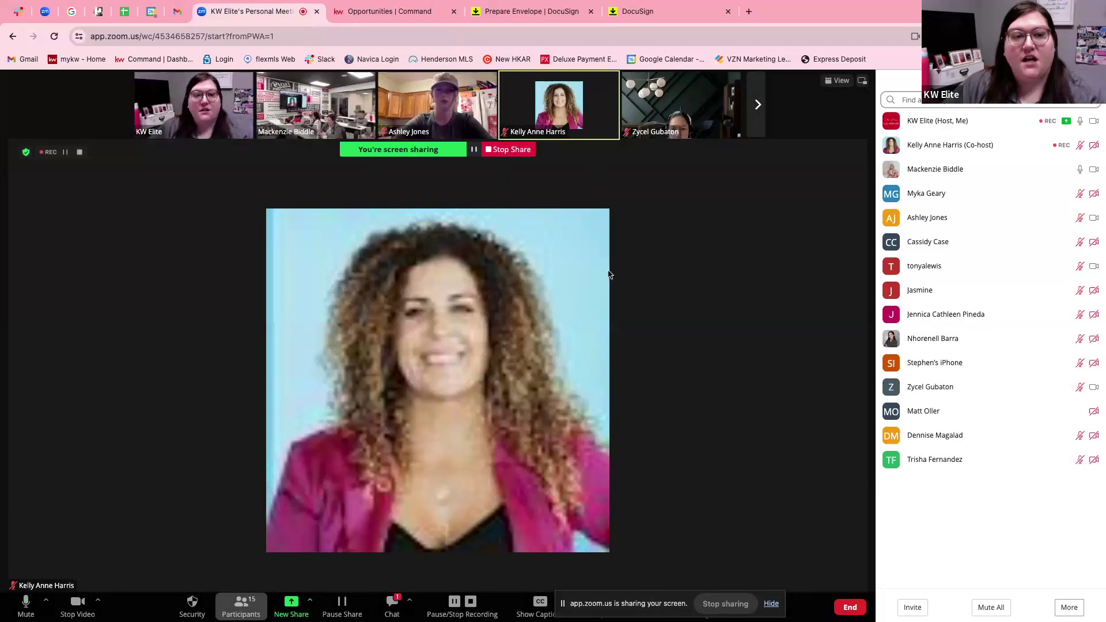
{"action": "left_click", "coordinate": [563, 183]}
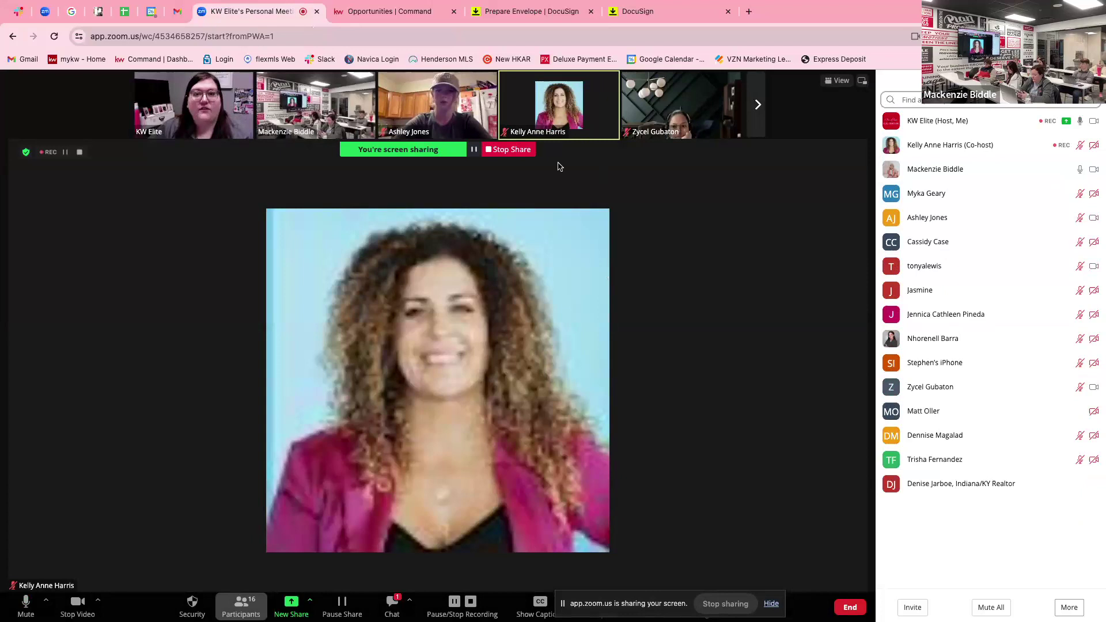
{"action": "mouse_move", "coordinate": [505, 113]}
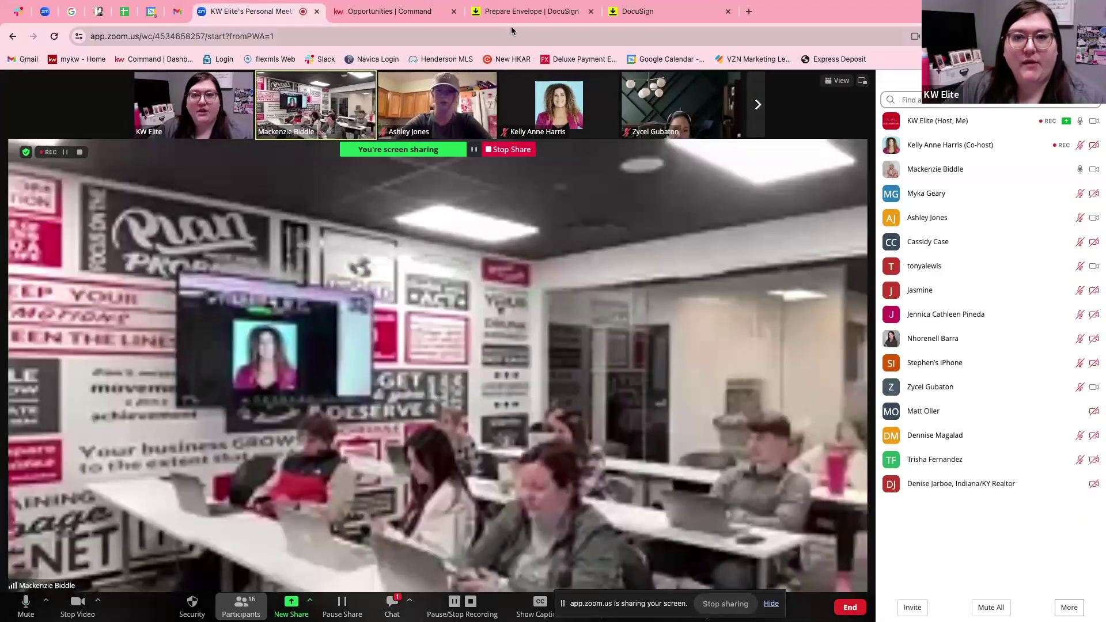
Return to the Prepare Envelope page and scroll down to the blank Buyer One and Buyer Two recipient cards.
{"action": "left_click", "coordinate": [526, 12]}
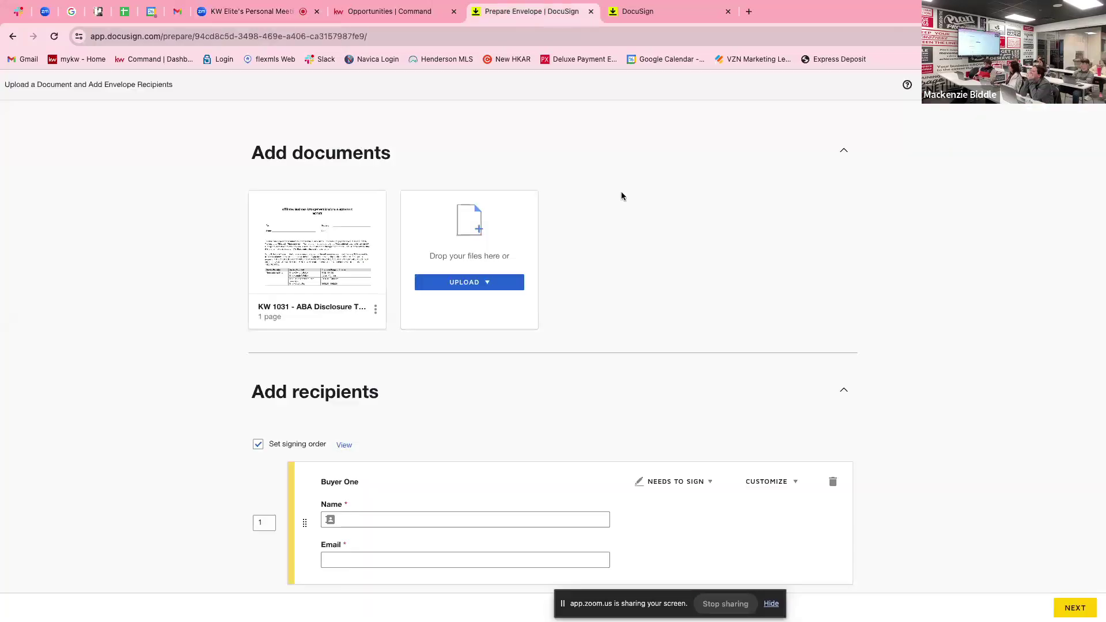
{"action": "scroll", "coordinate": [630, 307], "scroll_direction": "down", "scroll_amount": 1}
{"action": "scroll", "coordinate": [361, 208], "scroll_direction": "up", "scroll_amount": 2}
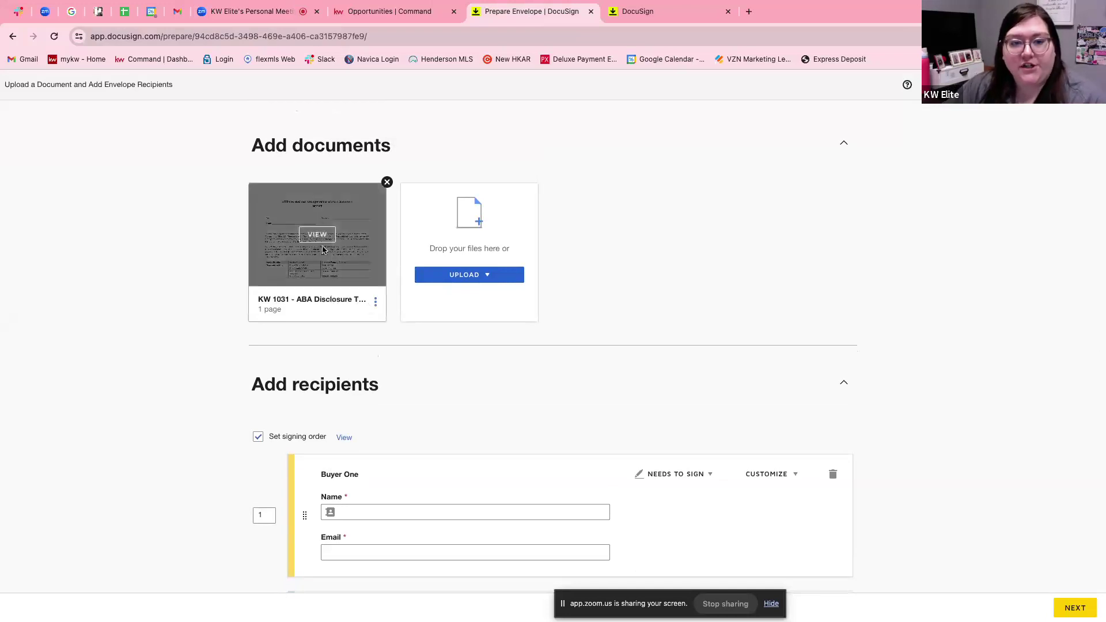
{"action": "scroll", "coordinate": [461, 410], "scroll_direction": "down", "scroll_amount": 3}
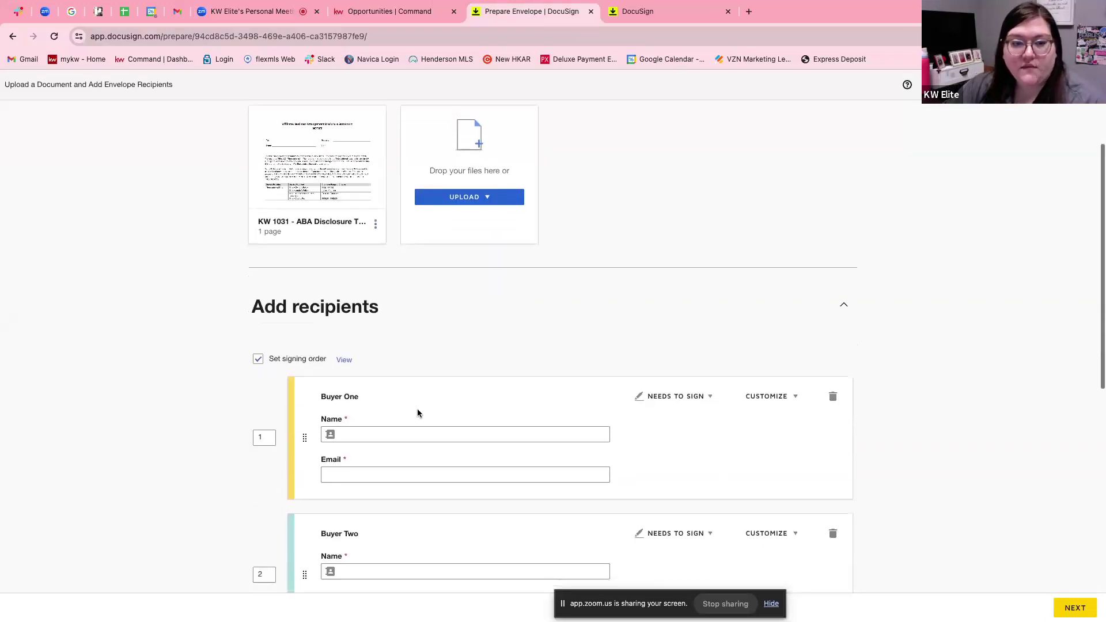
{"action": "scroll", "coordinate": [365, 385], "scroll_direction": "down", "scroll_amount": 1}
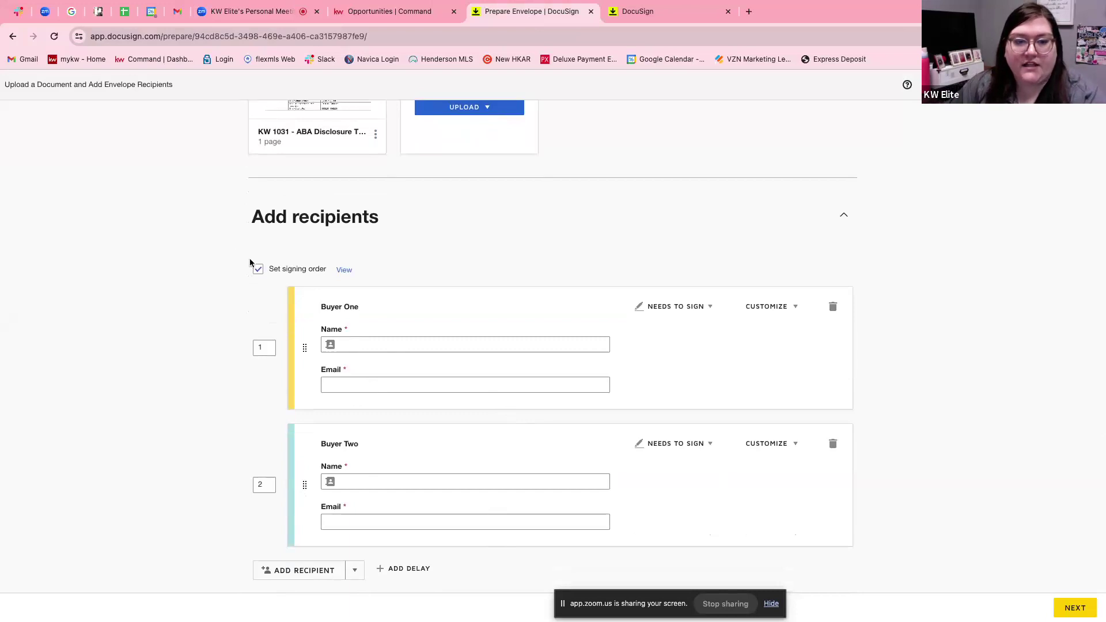
Fill Buyer One from a saved contact suggestion, trim the name, and turn off signing order.
{"action": "left_click", "coordinate": [380, 343]}
{"action": "type", "text": "Jess"}
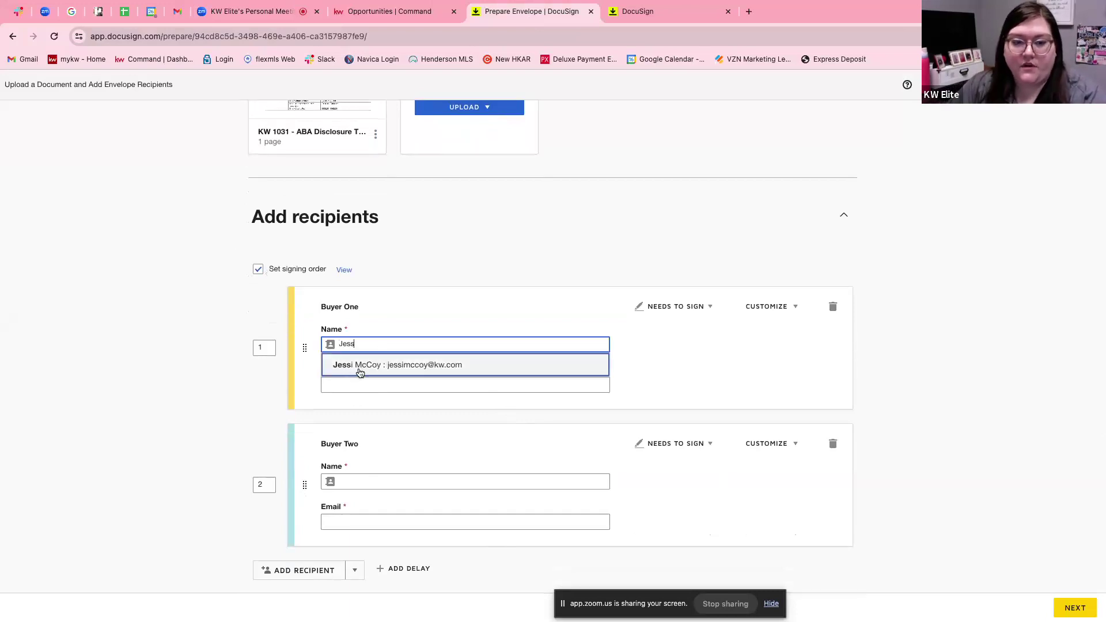
{"action": "left_click", "coordinate": [357, 371]}
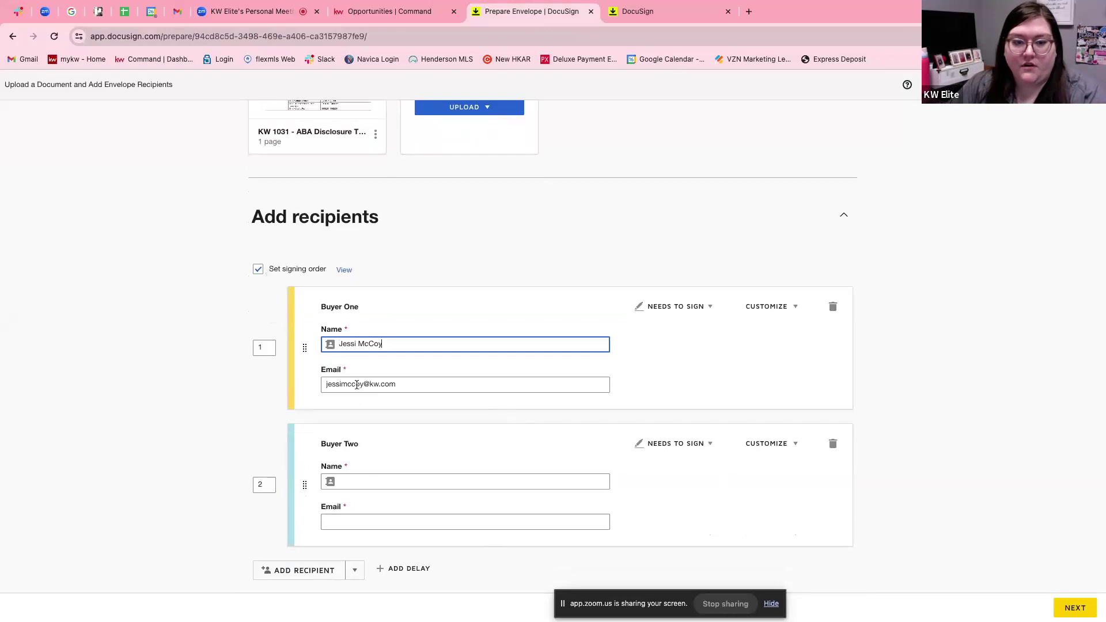
{"action": "key", "text": "BackSpace"}
{"action": "key", "text": "BackSpace"}
{"action": "key", "text": "BackSpace"}
{"action": "key", "text": "BackSpace"}
{"action": "key", "text": "BackSpace"}
{"action": "key", "text": "BackSpace"}
{"action": "key", "text": "BackSpace"}
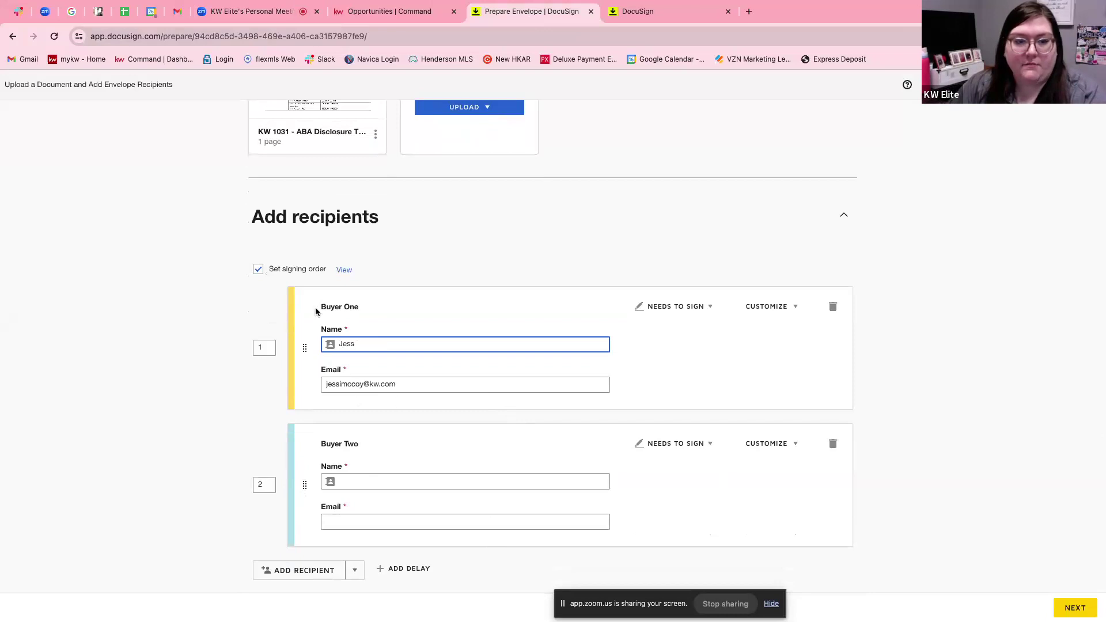
{"action": "left_click", "coordinate": [259, 269]}
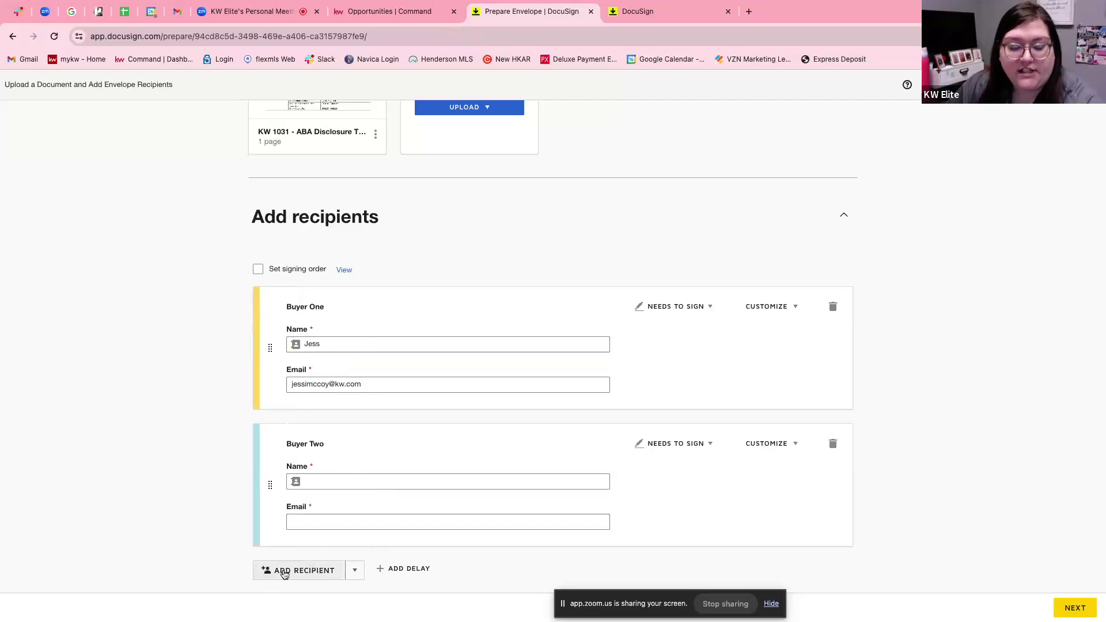
Enter Buyer Two's full name and Gmail address in the second recipient card.
{"action": "left_click", "coordinate": [343, 481]}
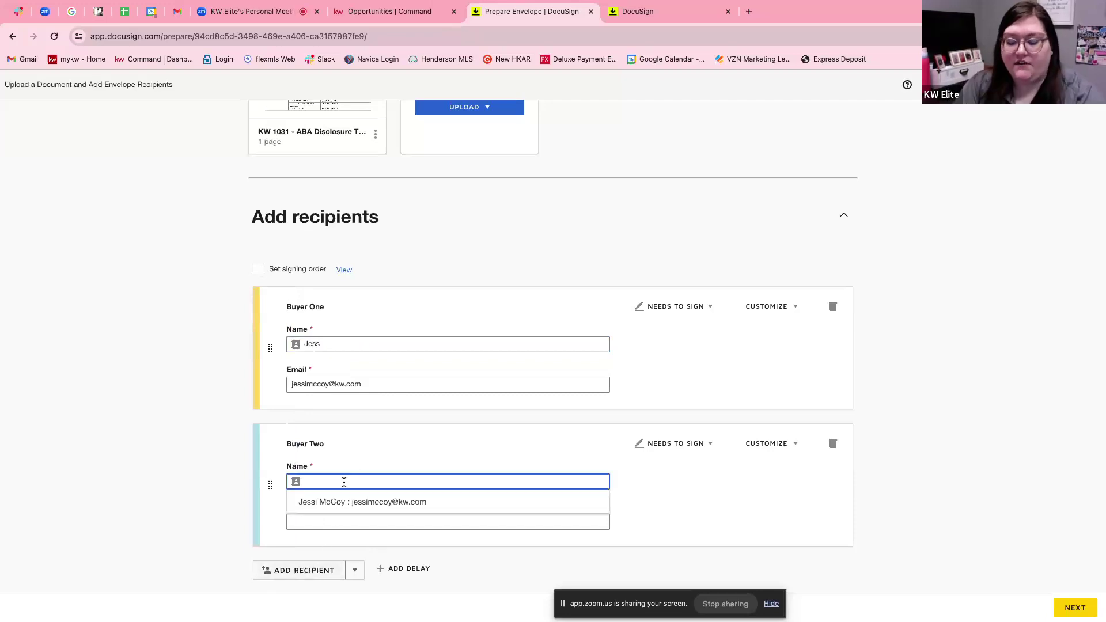
{"action": "type", "text": "ste"}
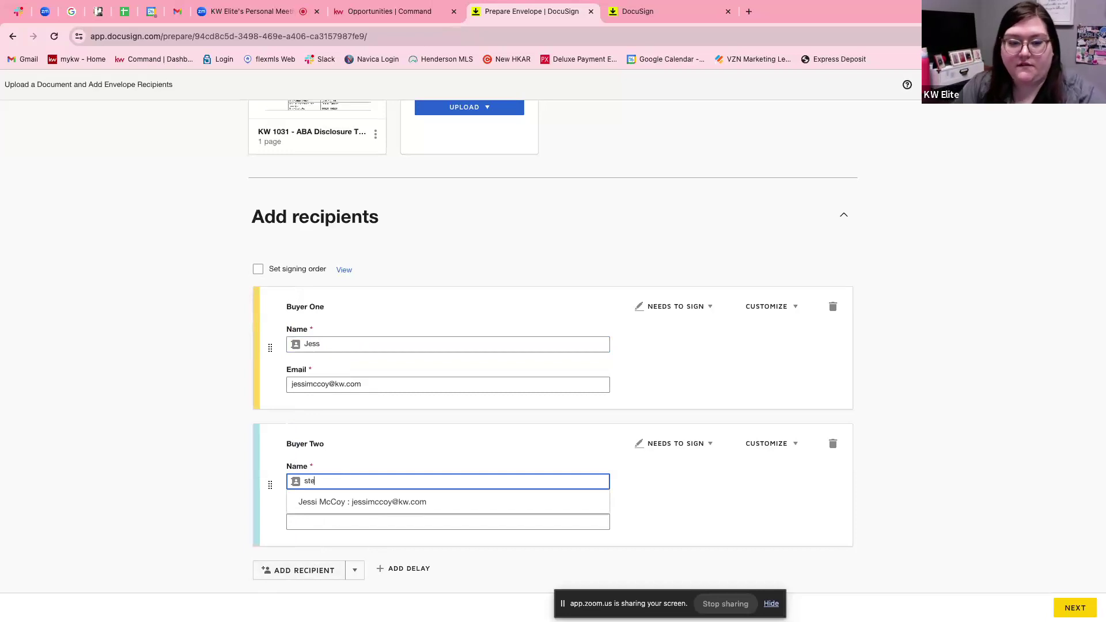
{"action": "key", "text": "BackSpace"}
{"action": "key", "text": "BackSpace"}
{"action": "key", "text": "BackSpace"}
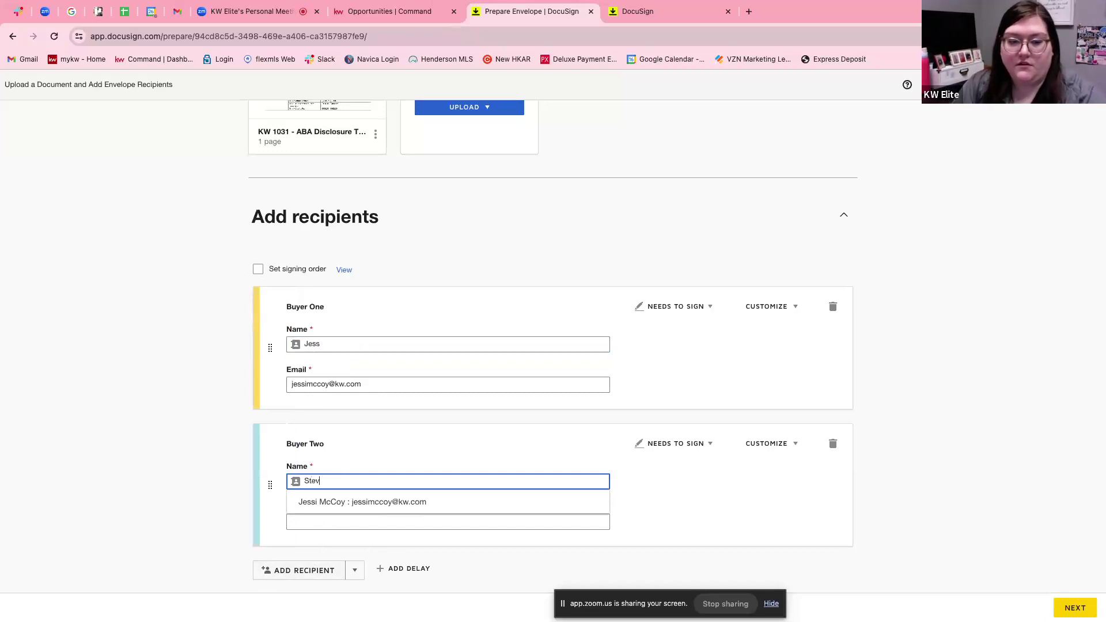
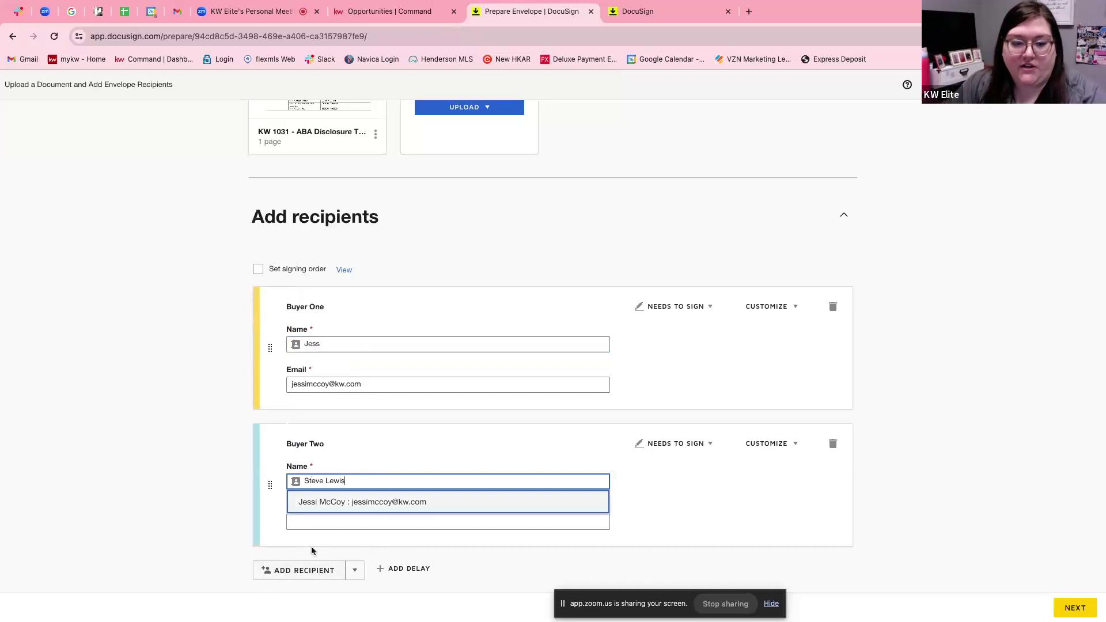
{"action": "left_click", "coordinate": [314, 524]}
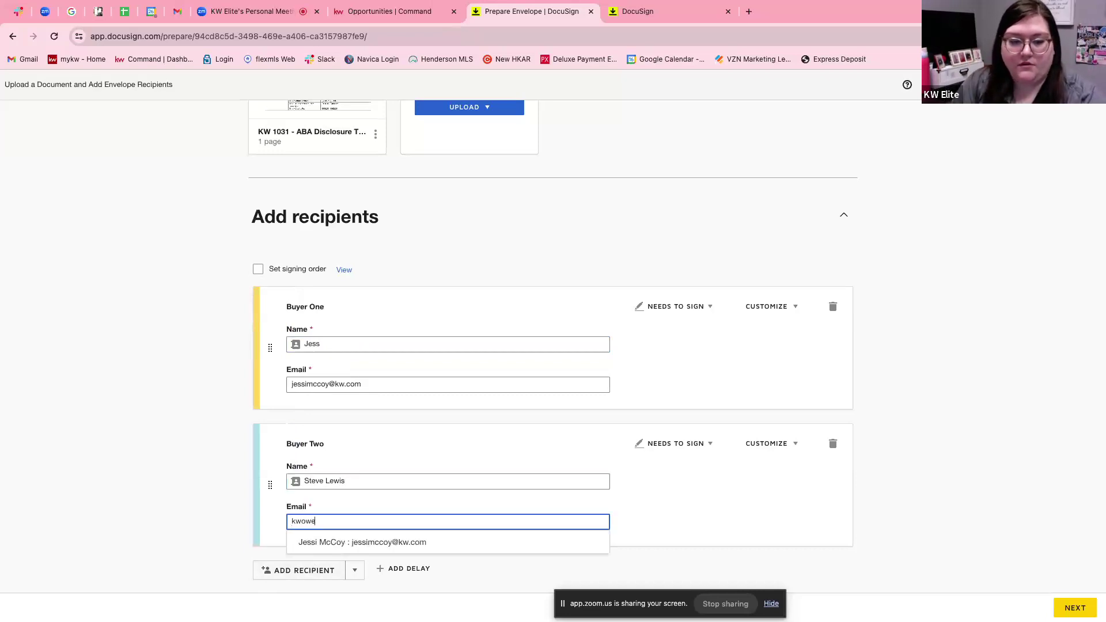
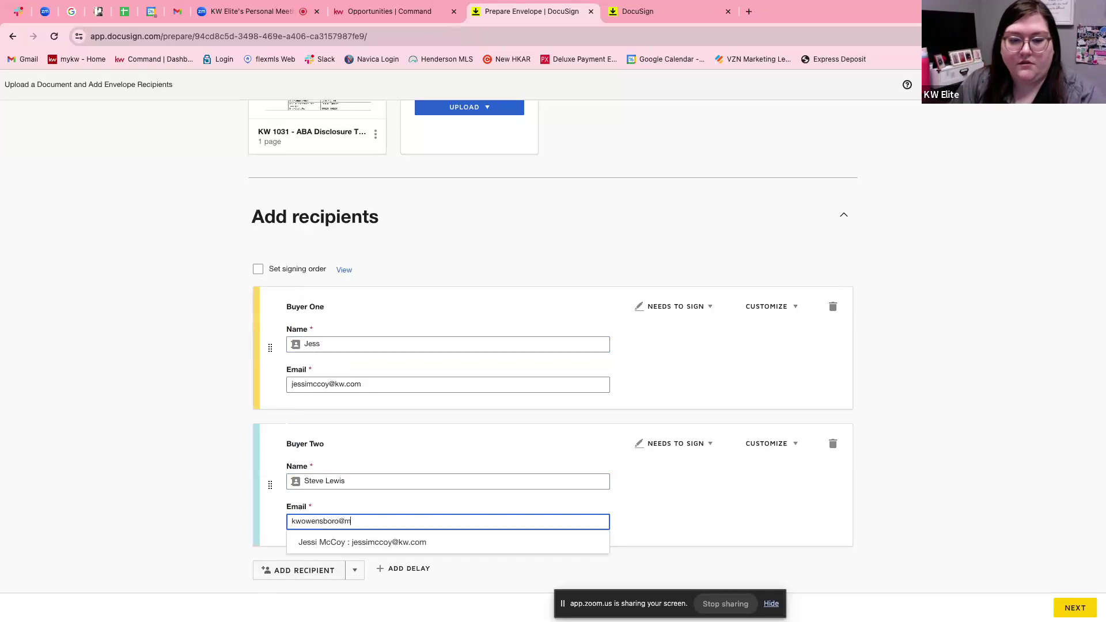
{"action": "left_click", "coordinate": [680, 522]}
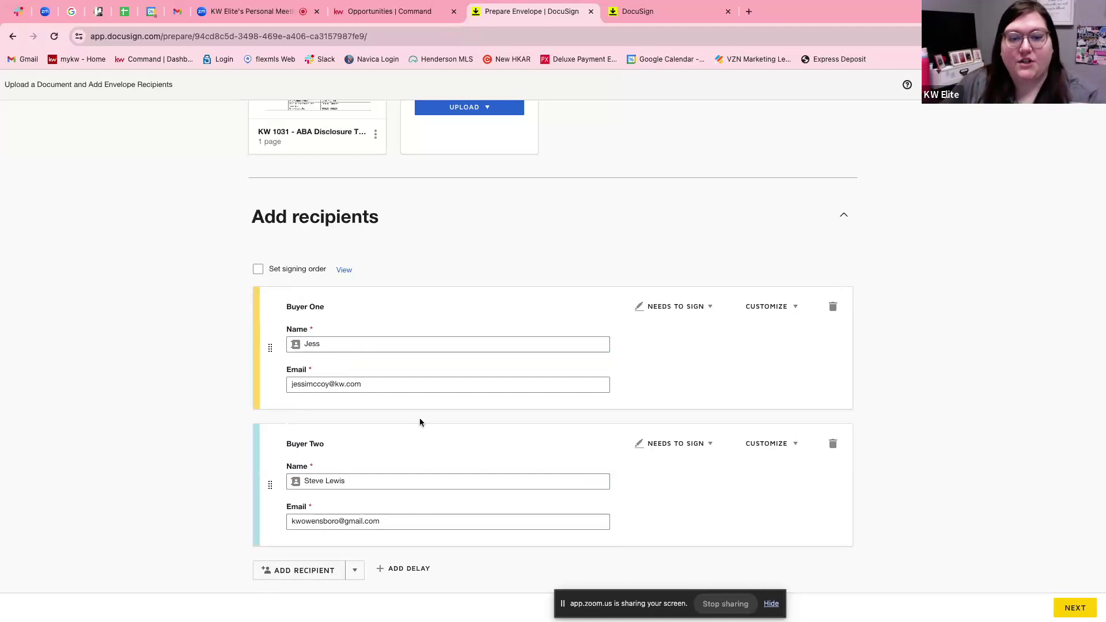
Re-enable Set signing order, keeping Buyer One first and Buyer Two second after a trial swap.
{"action": "left_click", "coordinate": [260, 271]}
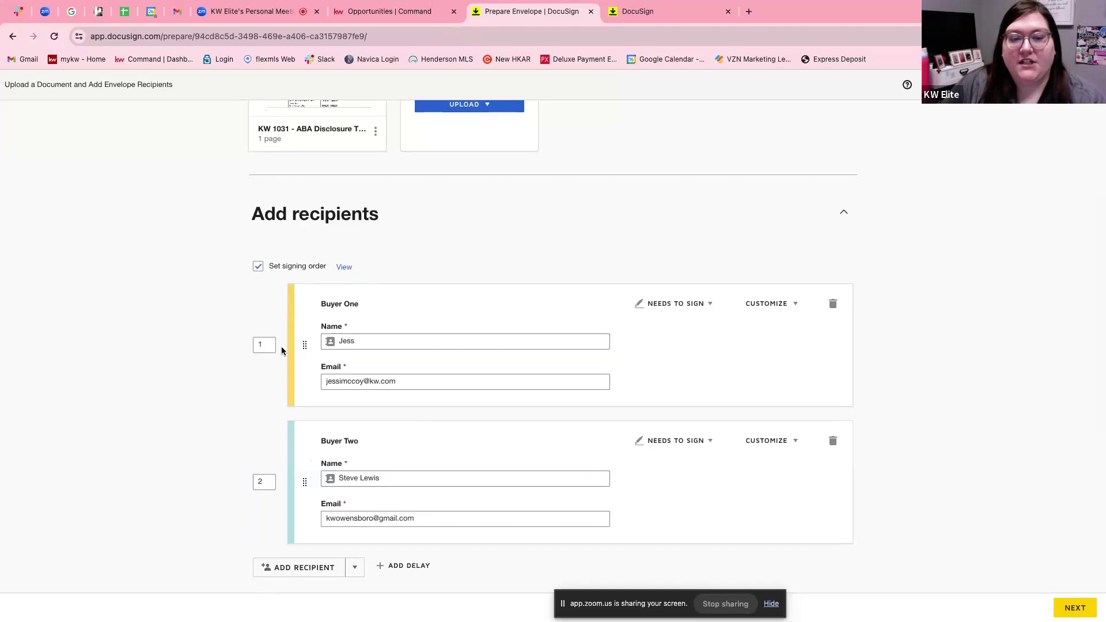
{"action": "left_click_drag", "start_coordinate": [303, 350], "coordinate": [272, 395]}
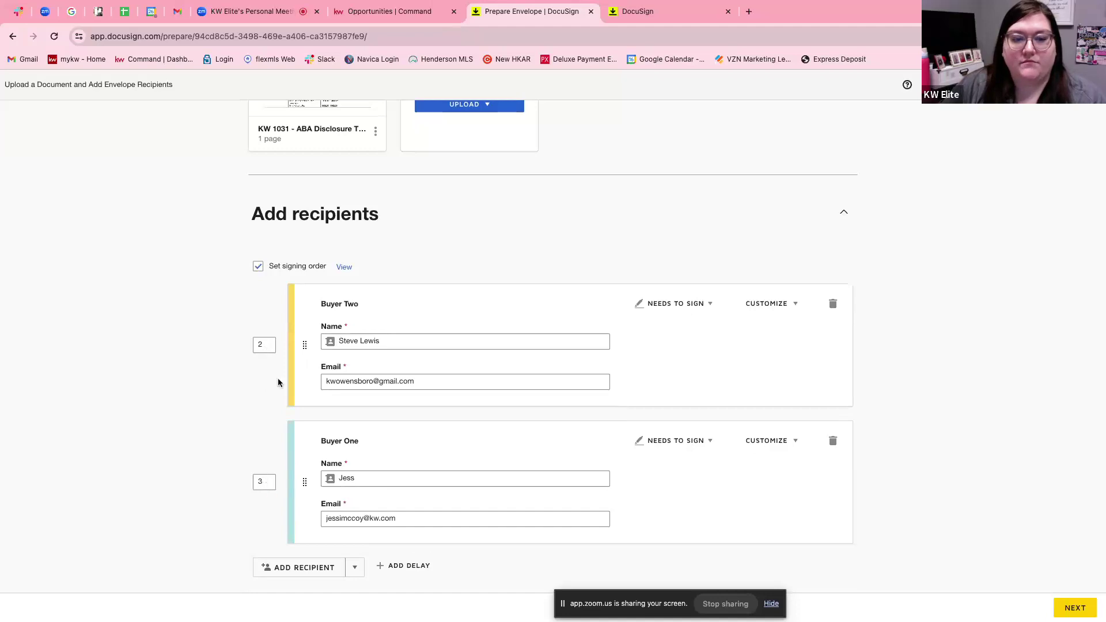
{"action": "left_click_drag", "start_coordinate": [304, 483], "coordinate": [320, 369]}
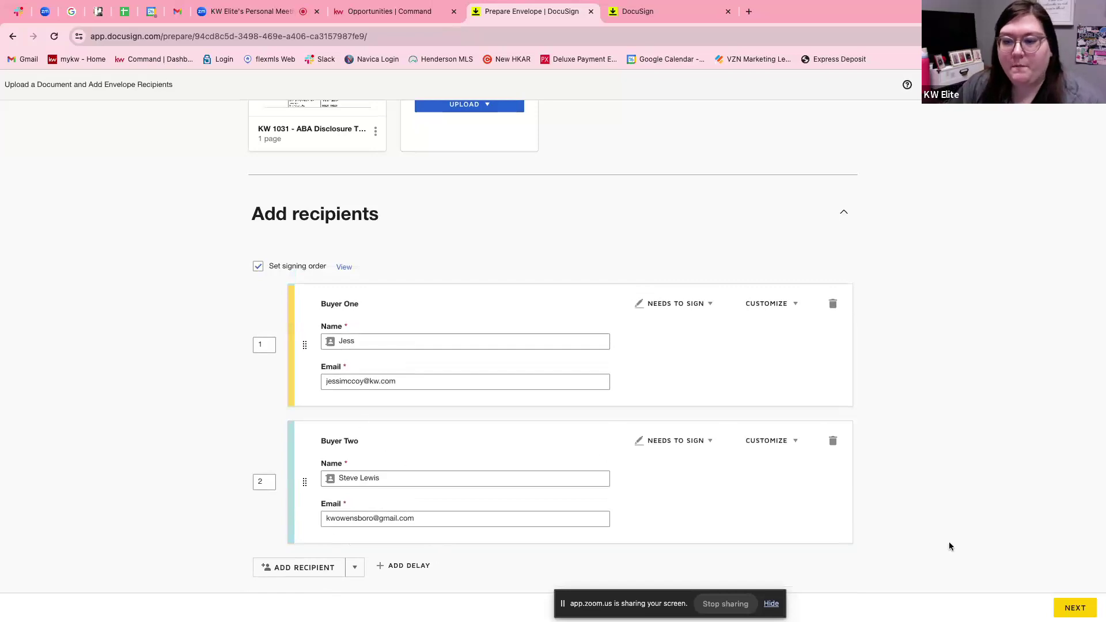
{"action": "scroll", "coordinate": [950, 538], "scroll_direction": "down", "scroll_amount": 1}
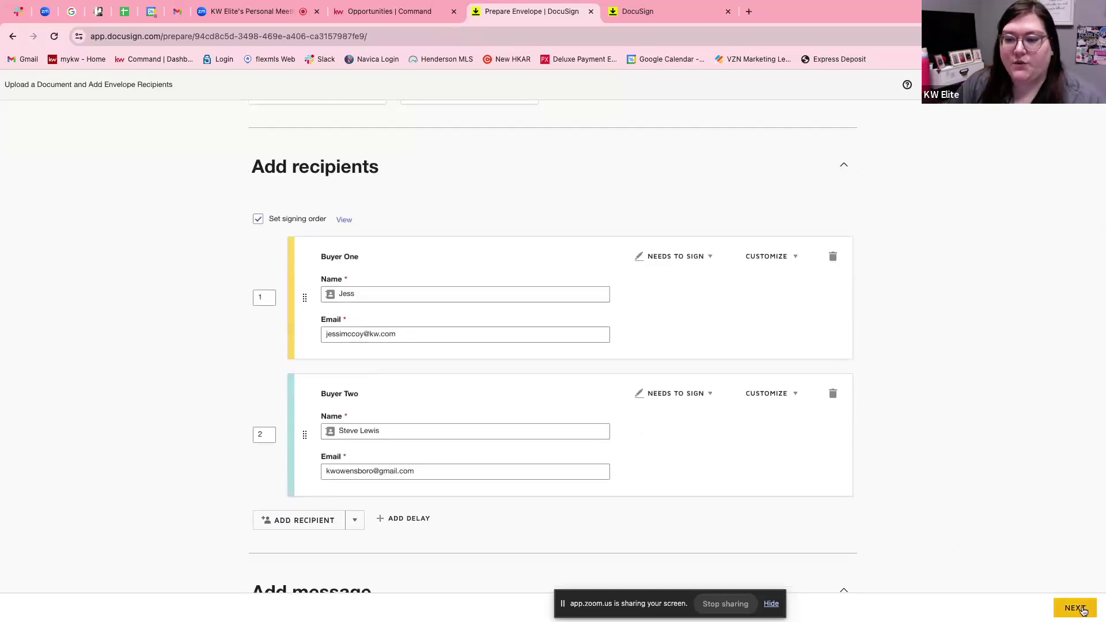
Fill the required email subject with 'Please sign' and proceed to the Add Fields page.
{"action": "left_click", "coordinate": [1082, 609]}
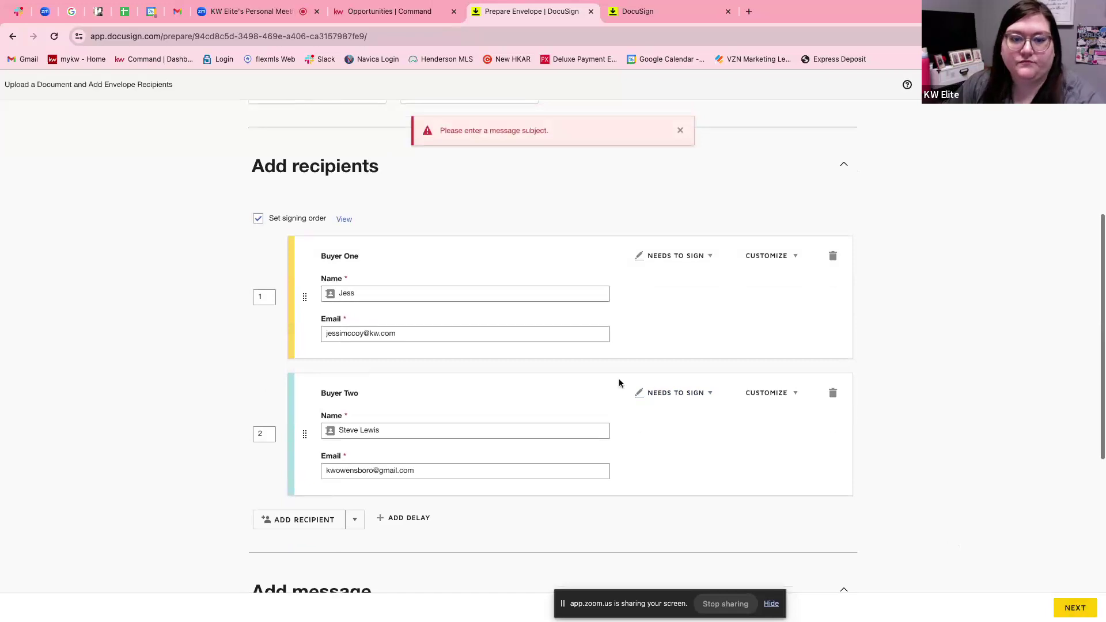
{"action": "scroll", "coordinate": [619, 383], "scroll_direction": "down", "scroll_amount": 5}
{"action": "left_click", "coordinate": [316, 434]}
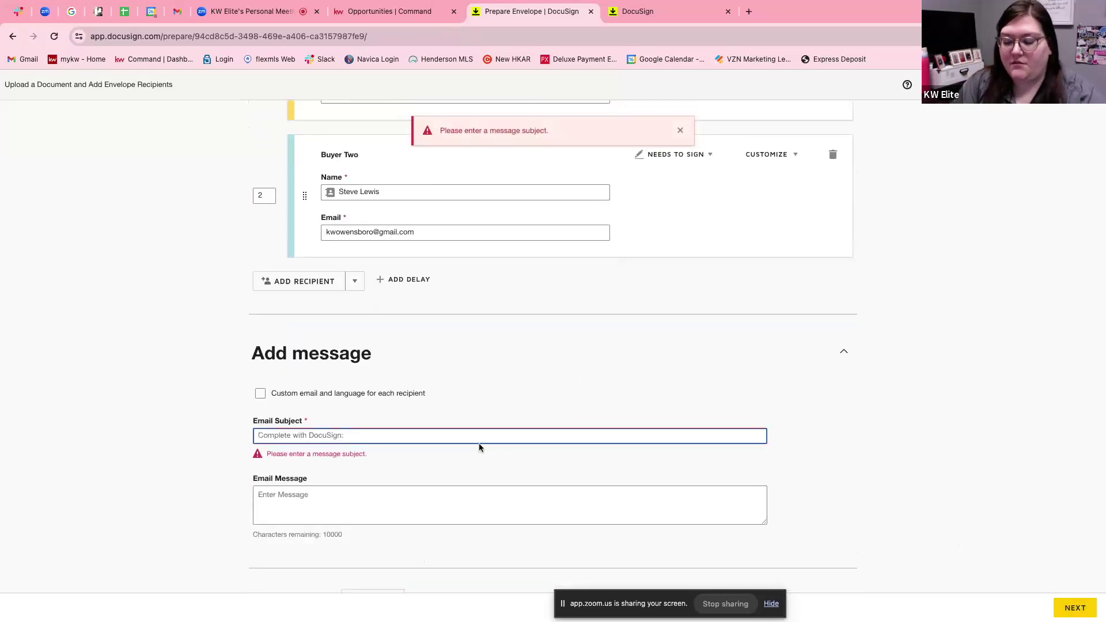
{"action": "type", "text": "Please sign"}
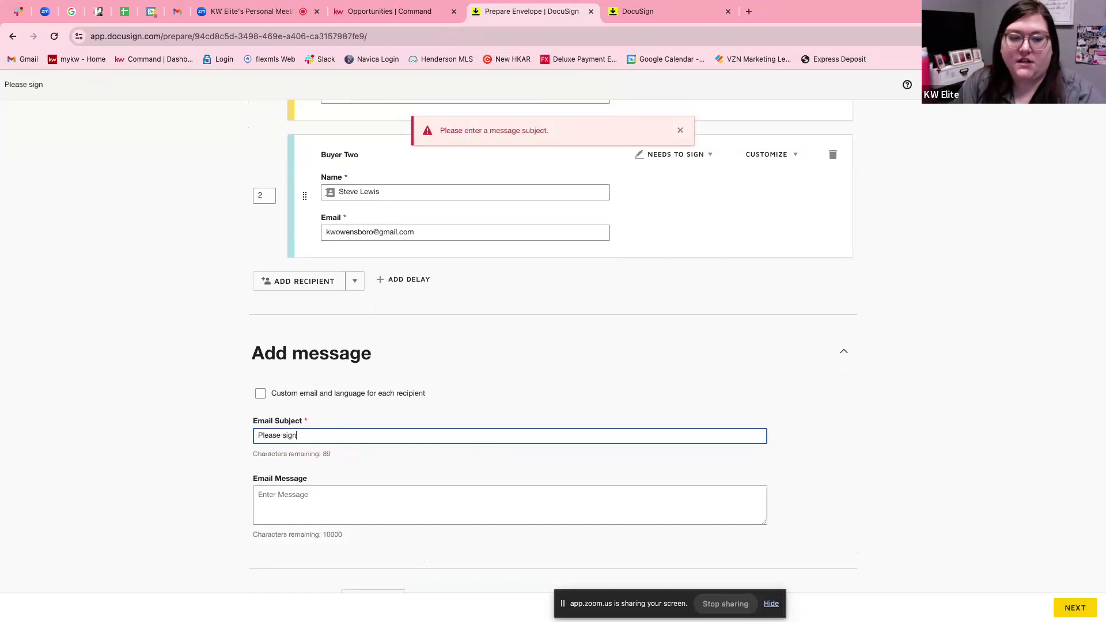
{"action": "left_click", "coordinate": [1003, 492]}
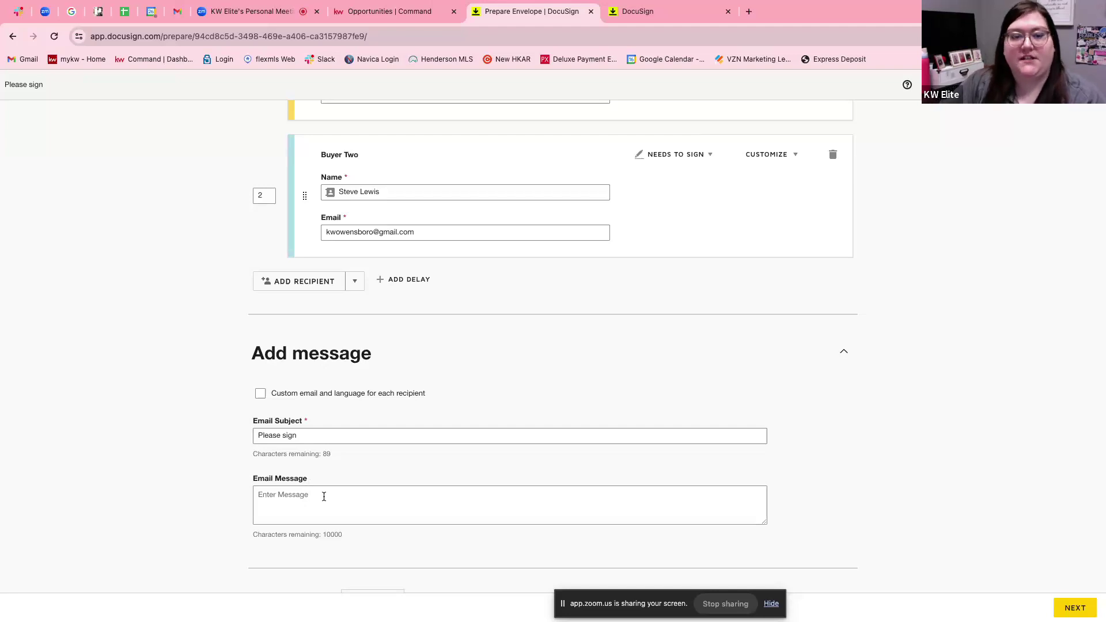
{"action": "left_click", "coordinate": [1071, 606]}
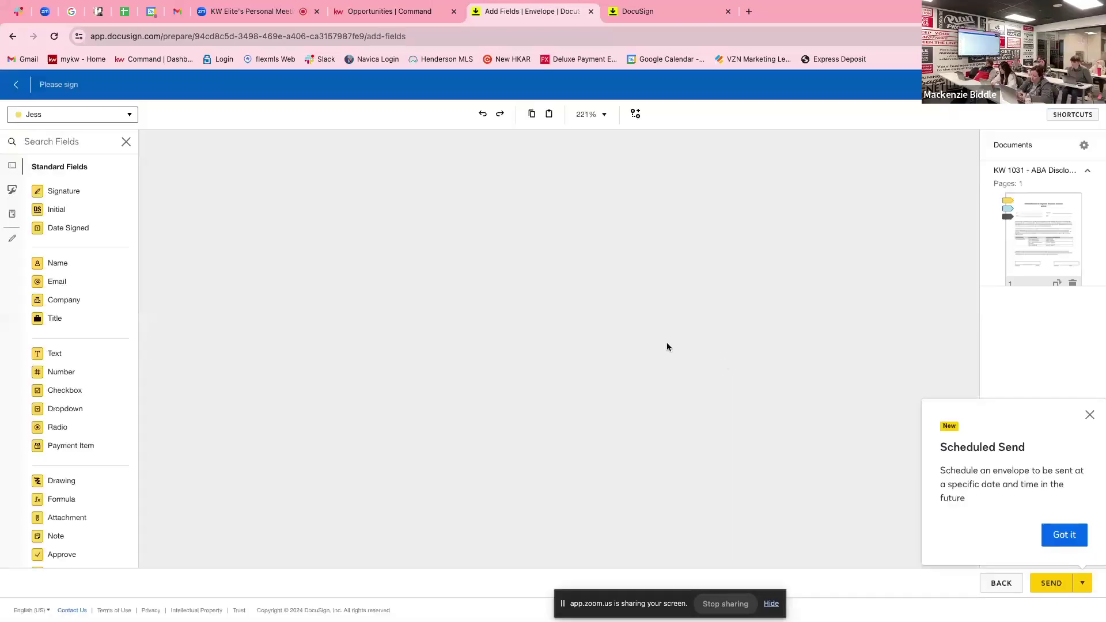
Scroll through the ABA Disclosure Statement in the field editor and close the Scheduled Send tip.
{"action": "scroll", "coordinate": [406, 311], "scroll_direction": "down", "scroll_amount": 3}
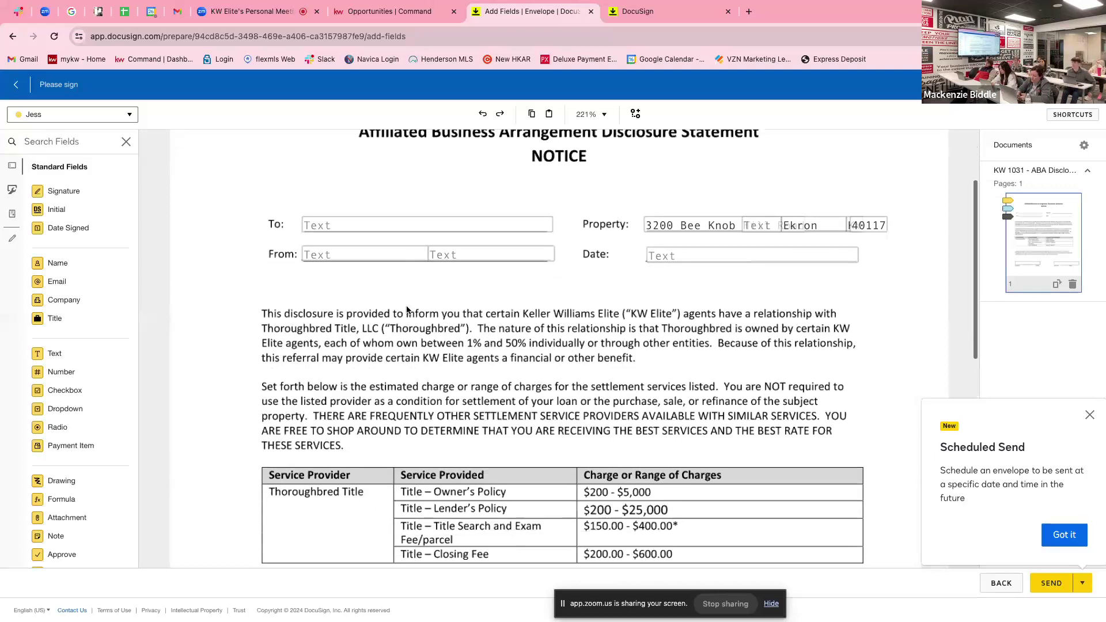
{"action": "scroll", "coordinate": [407, 310], "scroll_direction": "down", "scroll_amount": 2}
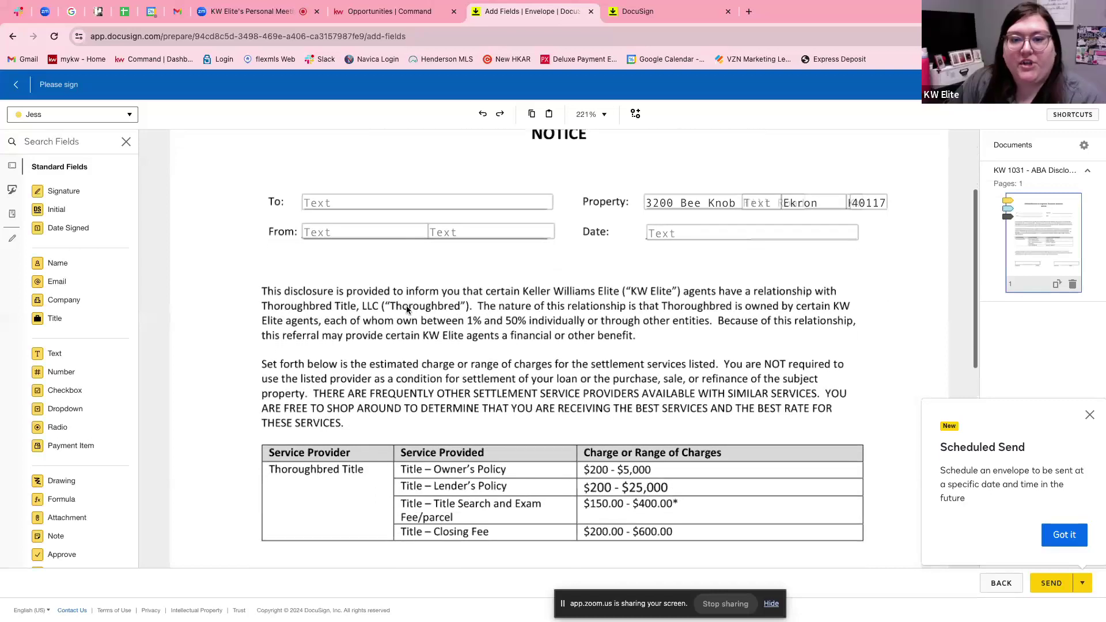
{"action": "scroll", "coordinate": [406, 310], "scroll_direction": "down", "scroll_amount": 4}
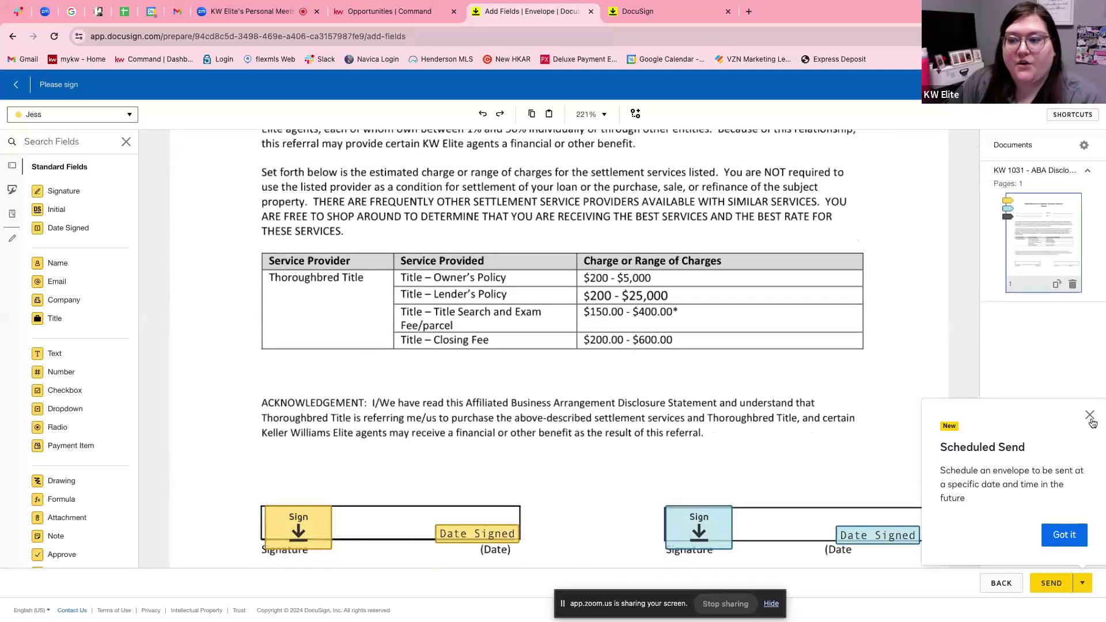
{"action": "left_click", "coordinate": [1090, 418]}
{"action": "scroll", "coordinate": [517, 335], "scroll_direction": "up", "scroll_amount": 4}
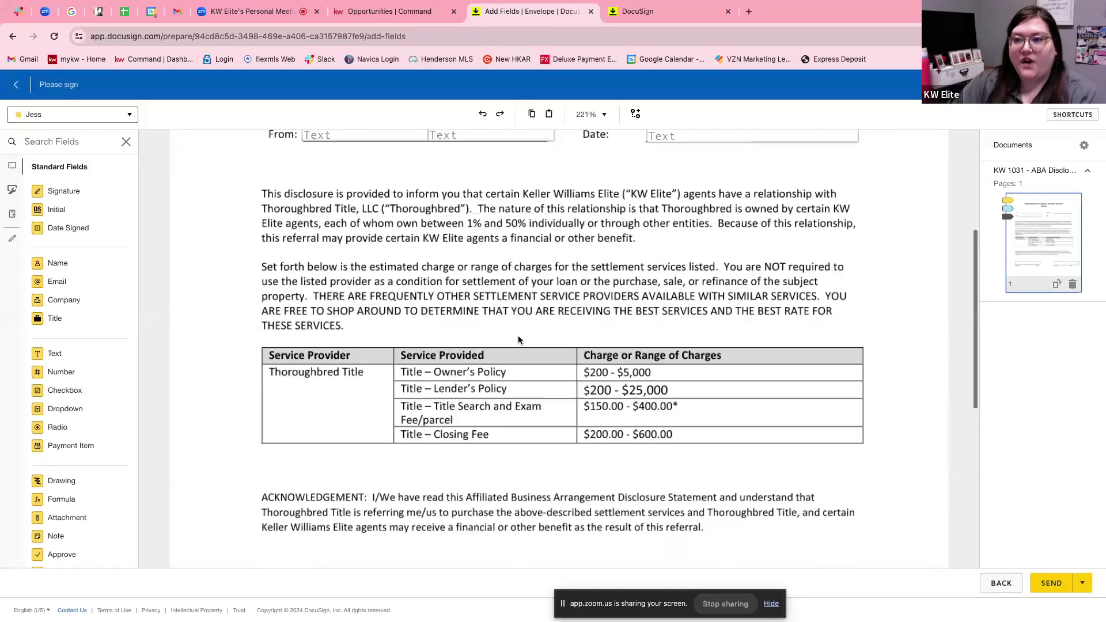
{"action": "scroll", "coordinate": [518, 339], "scroll_direction": "up", "scroll_amount": 2}
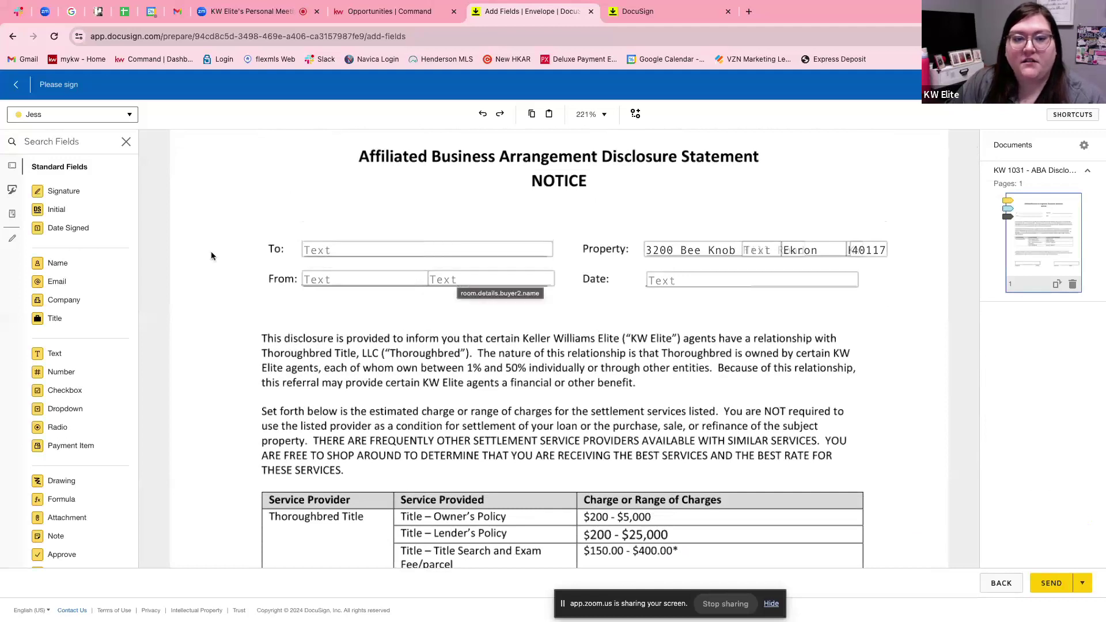
Give the disclosure's To field the first buyer's full name as default text.
{"action": "left_click", "coordinate": [340, 250]}
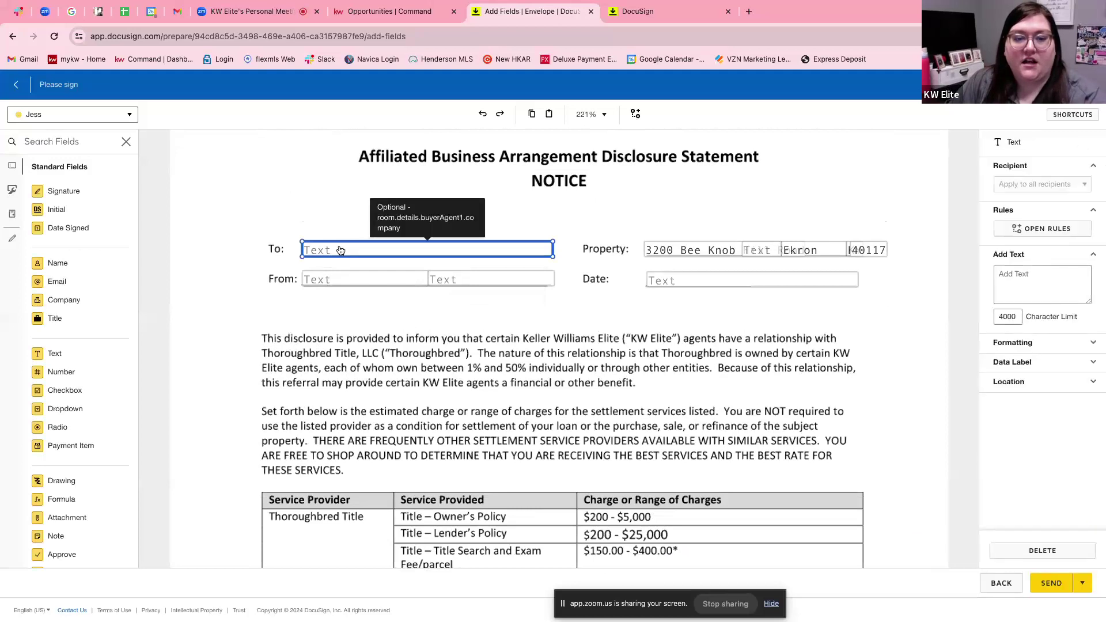
{"action": "left_click", "coordinate": [1030, 277]}
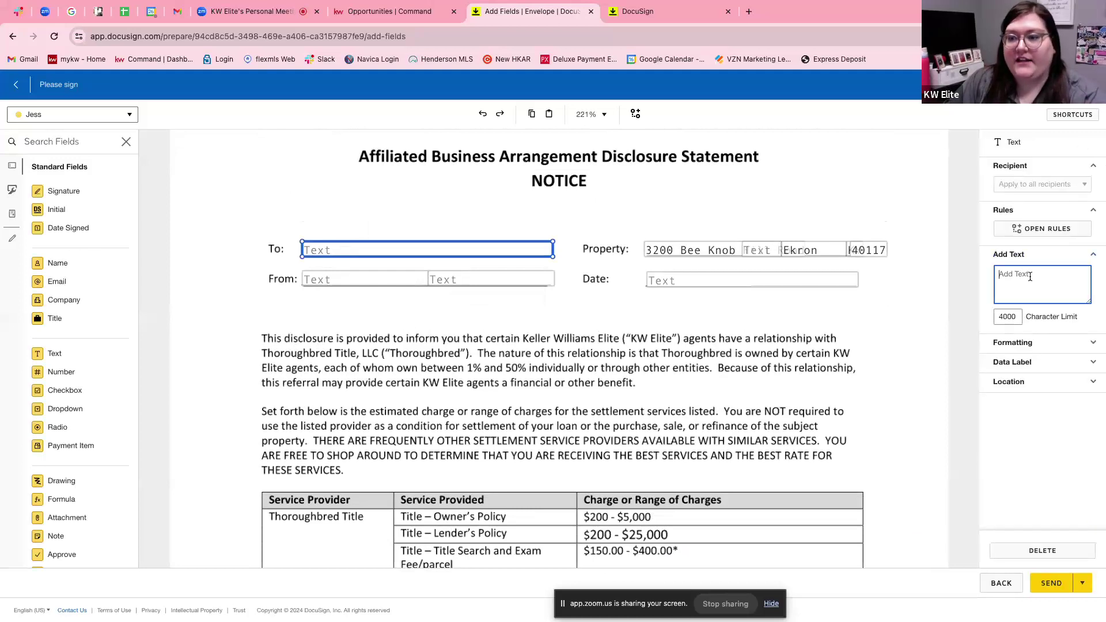
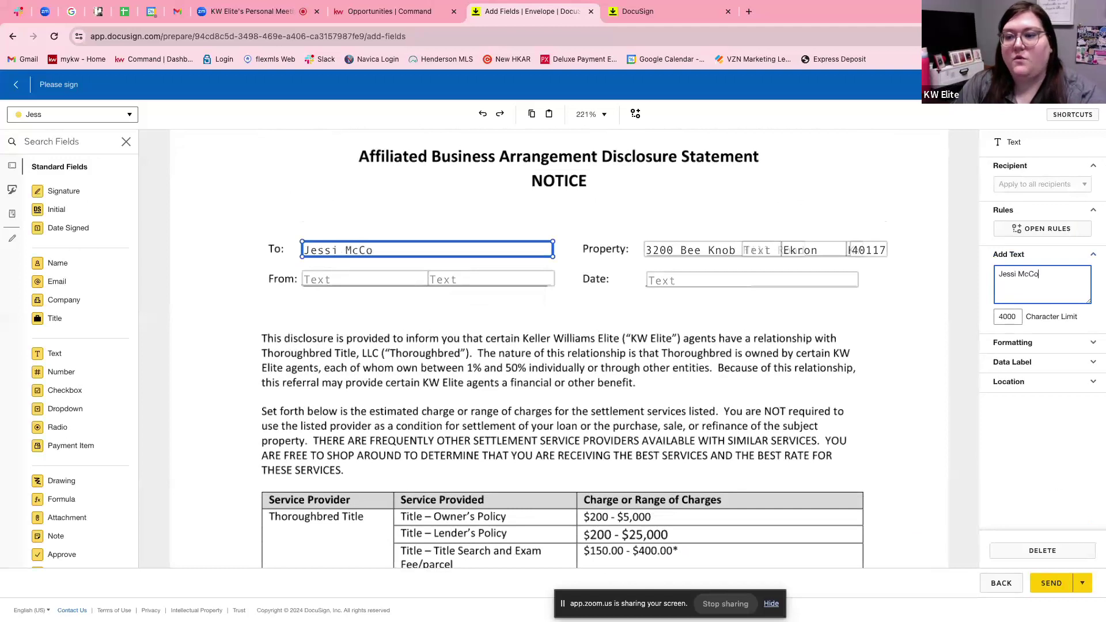
Select the first From field and review both buyers' Sign and Date Signed fields below.
{"action": "left_click", "coordinate": [320, 282]}
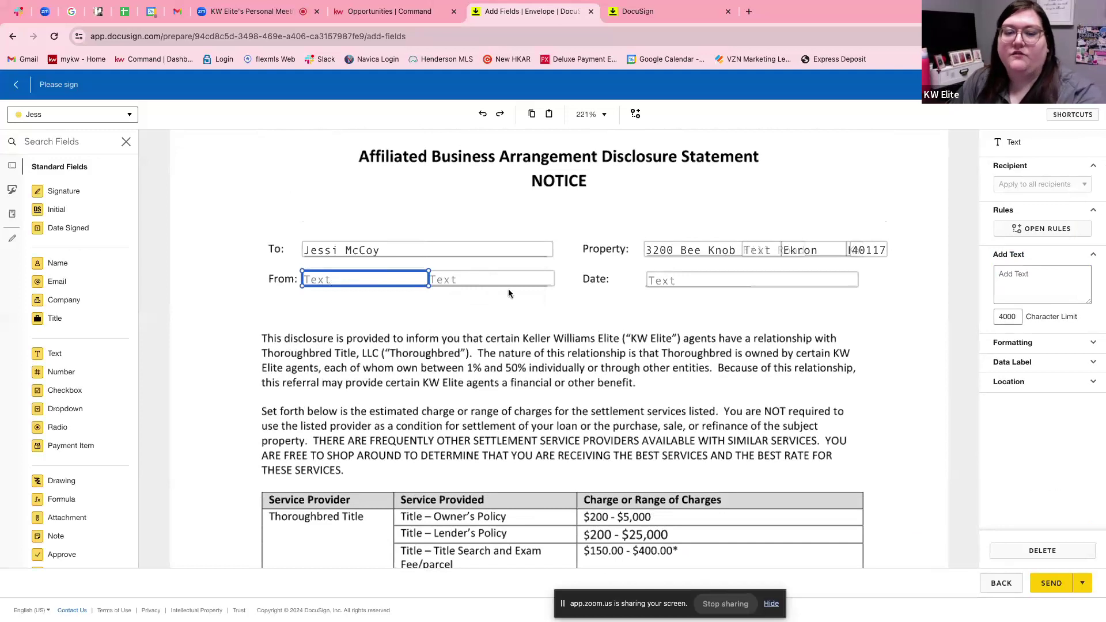
{"action": "scroll", "coordinate": [578, 285], "scroll_direction": "down", "scroll_amount": 5}
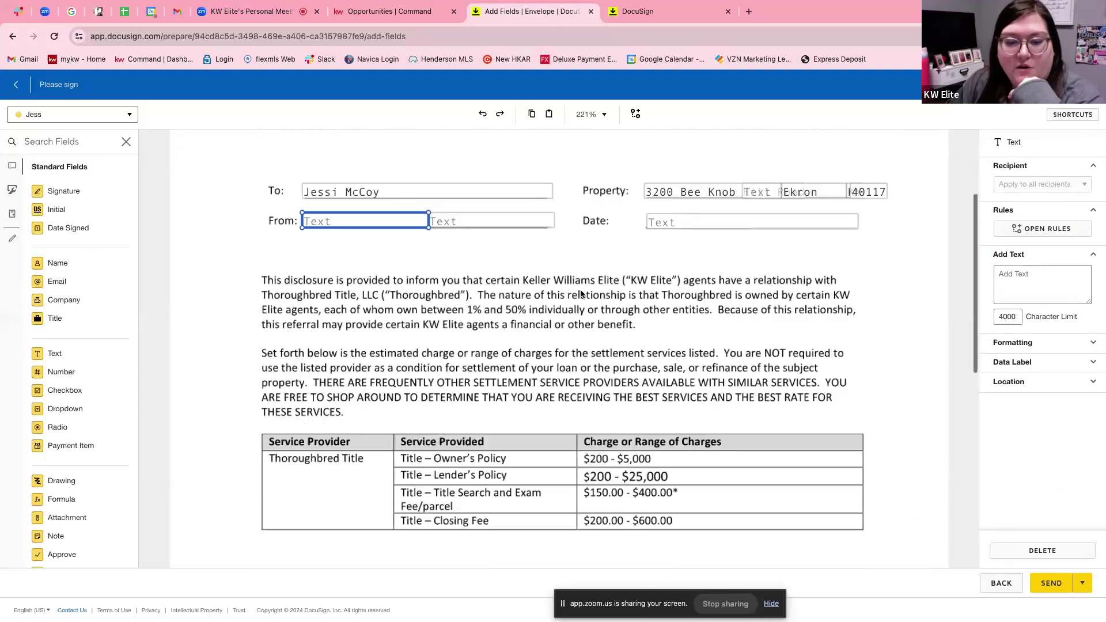
{"action": "scroll", "coordinate": [580, 291], "scroll_direction": "down", "scroll_amount": 1}
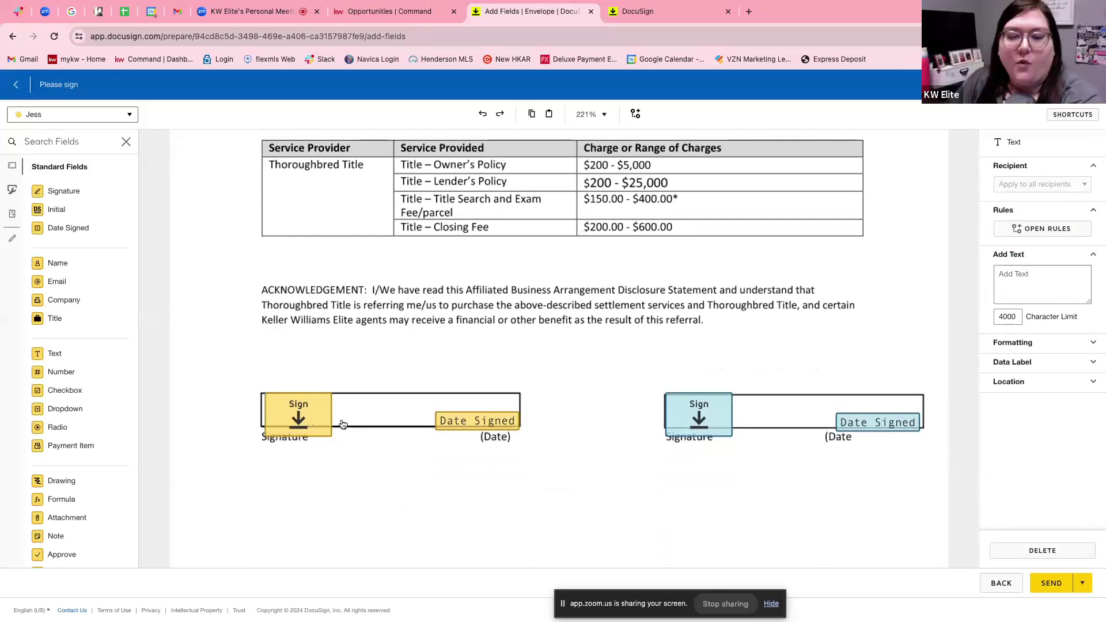
{"action": "scroll", "coordinate": [504, 431], "scroll_direction": "down", "scroll_amount": 2}
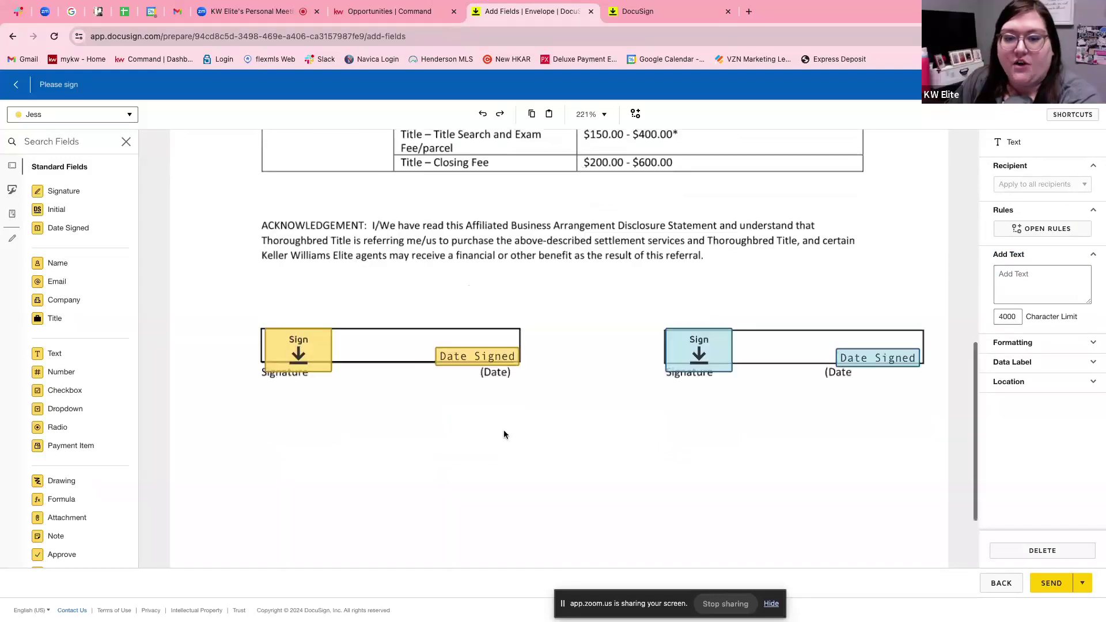
{"action": "scroll", "coordinate": [882, 442], "scroll_direction": "down", "scroll_amount": 1}
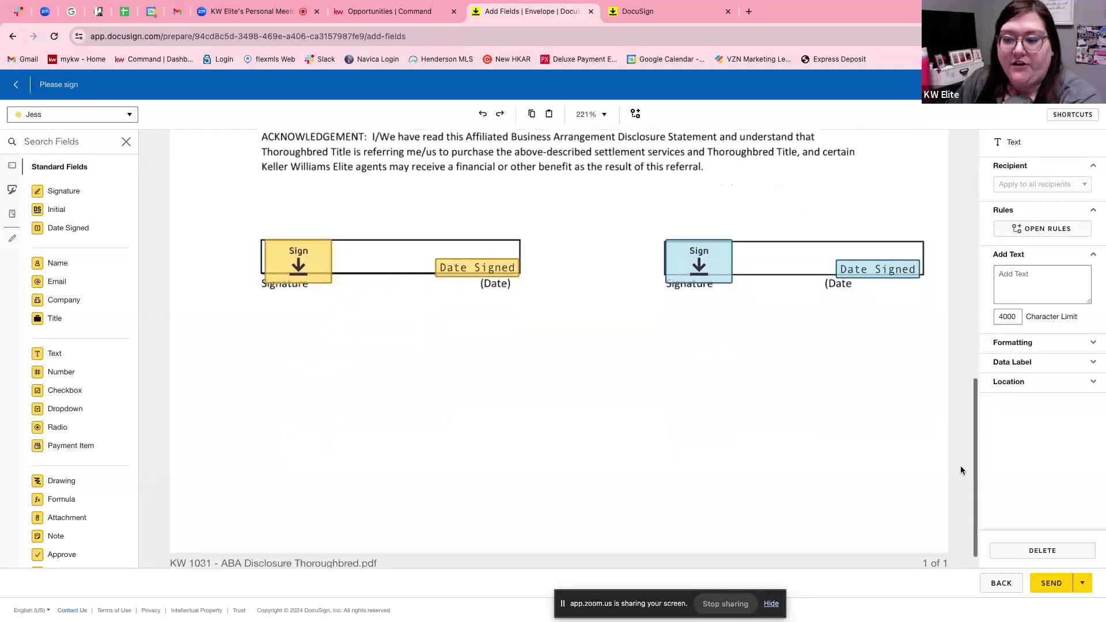
Send the 'Please sign' envelope, then go to the Gmail inbox.
{"action": "left_click", "coordinate": [1061, 583]}
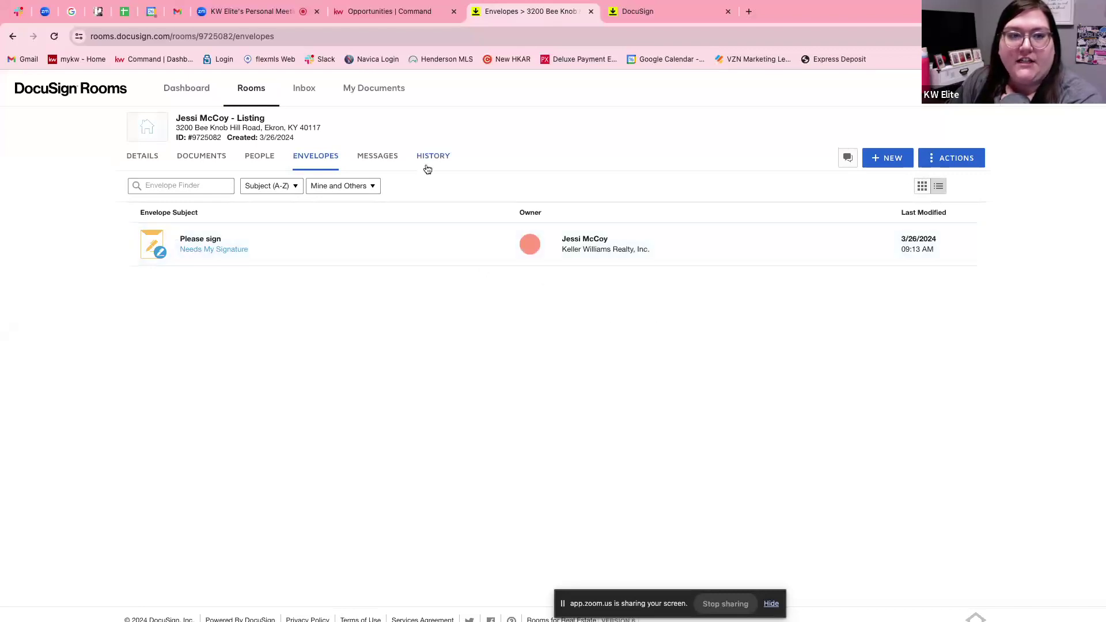
{"action": "left_click", "coordinate": [178, 14]}
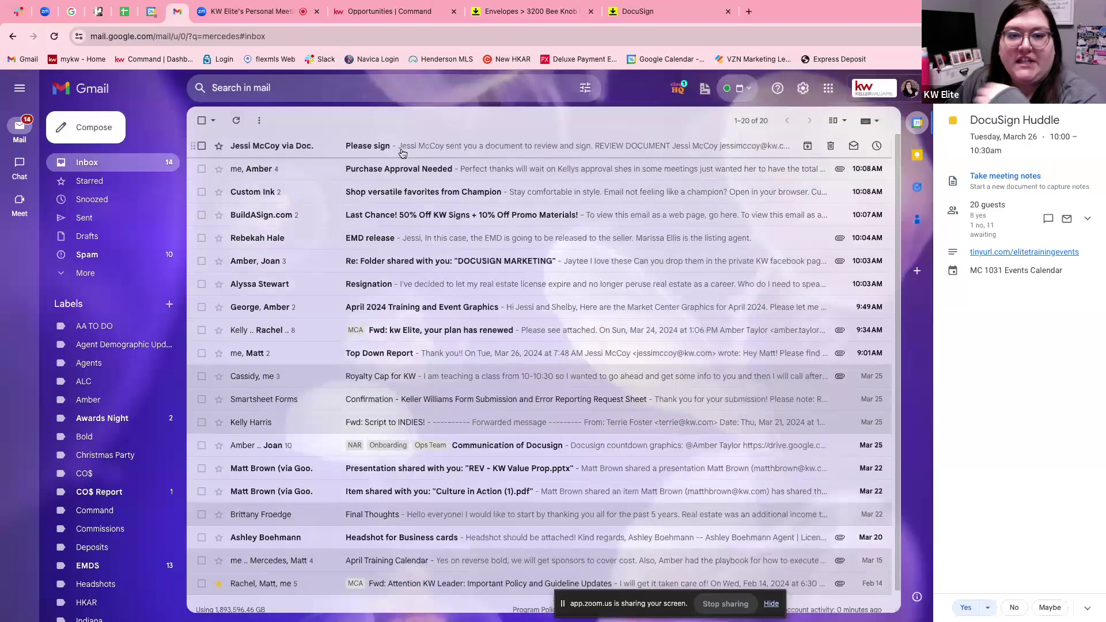
Open the 'Please sign' email and follow its REVIEW DOCUMENT link to the signing page.
{"action": "left_click", "coordinate": [402, 151]}
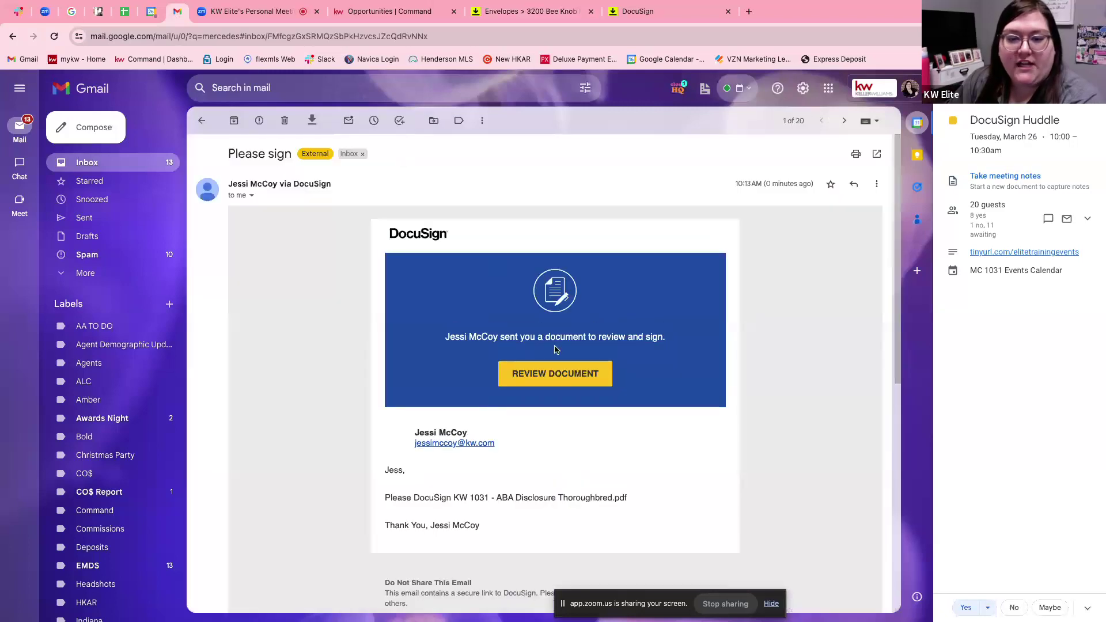
{"action": "left_click", "coordinate": [560, 378]}
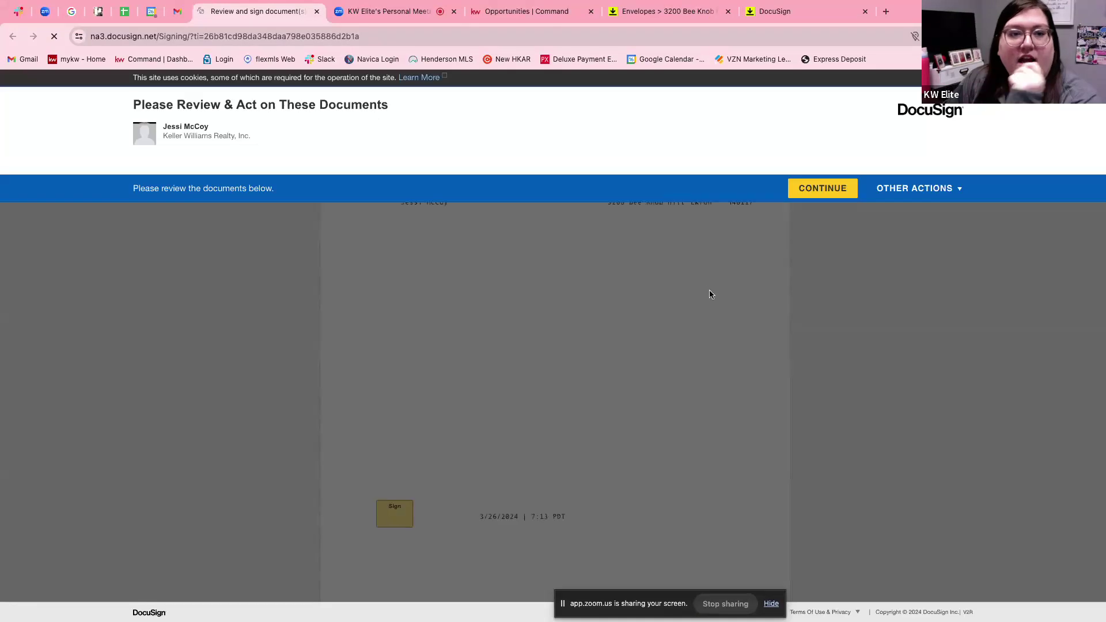
Sign the disclosure's Sign field with the saved signature and finish the signing session.
{"action": "left_click", "coordinate": [825, 191]}
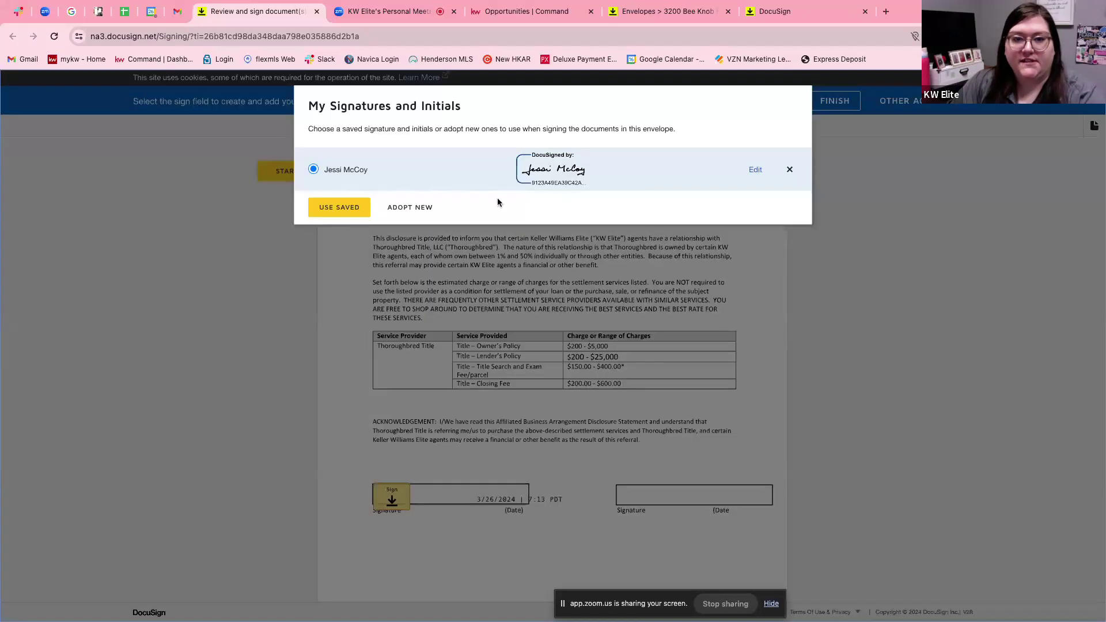
{"action": "left_click", "coordinate": [339, 208]}
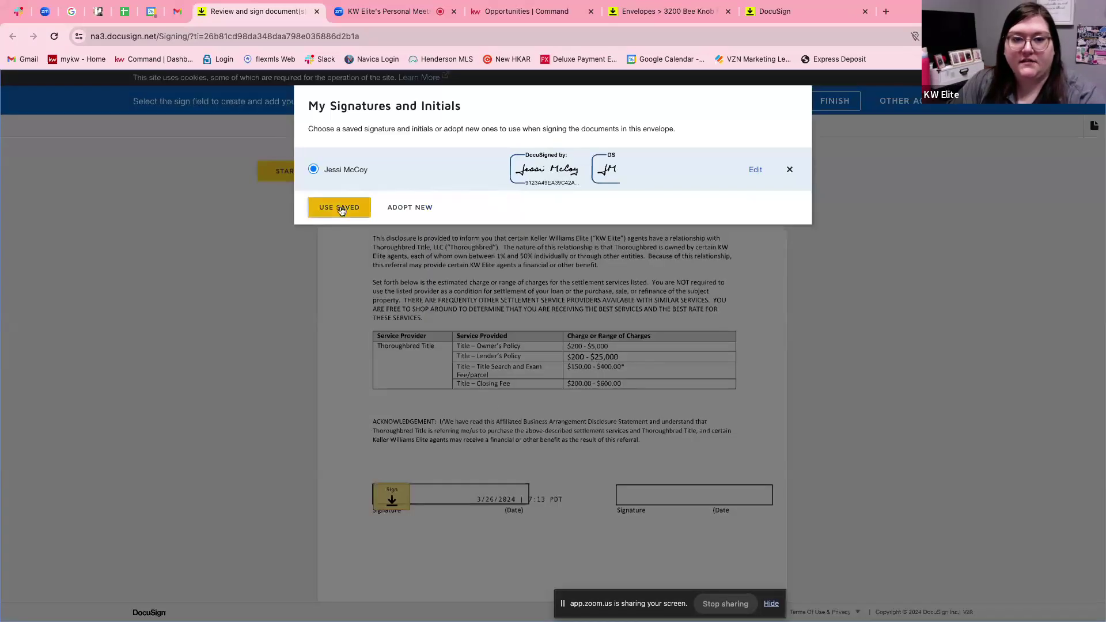
{"action": "scroll", "coordinate": [665, 534], "scroll_direction": "down", "scroll_amount": 3}
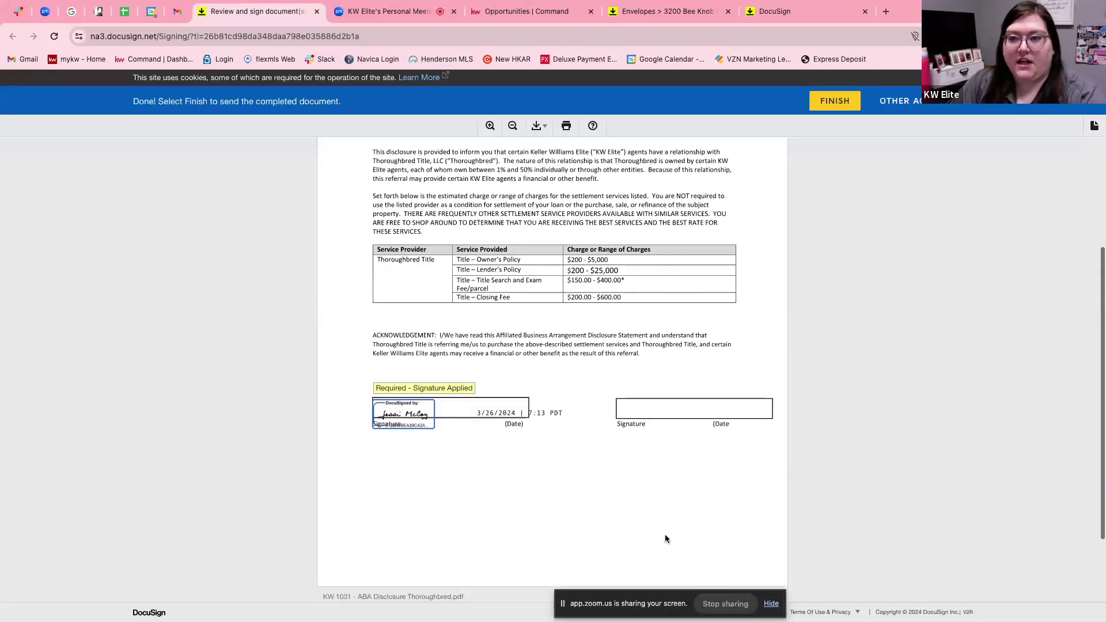
{"action": "left_click", "coordinate": [563, 537]}
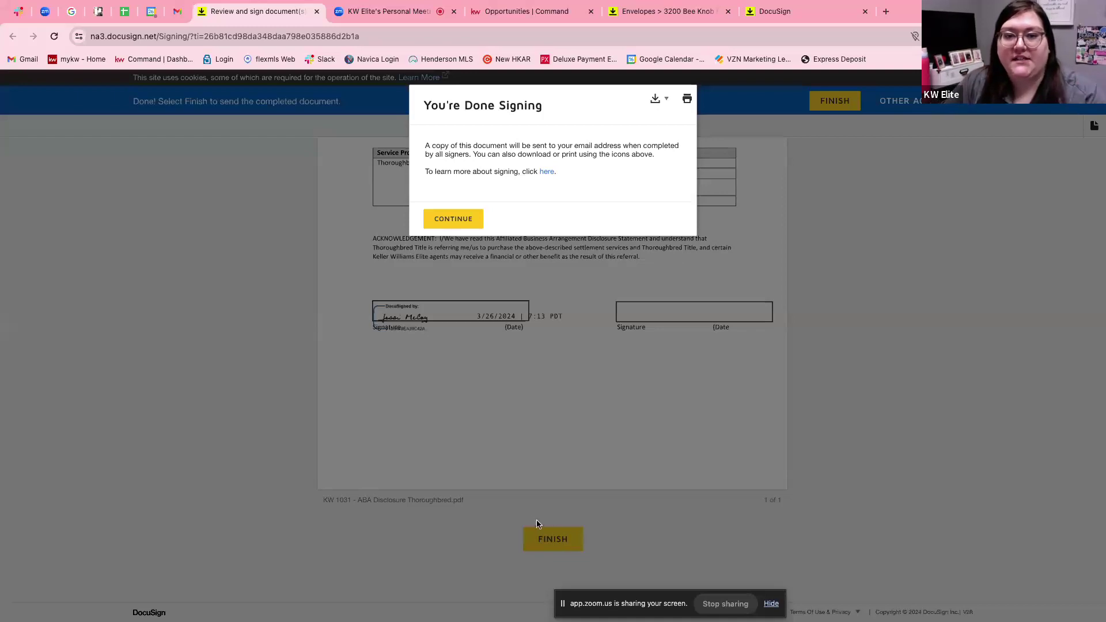
{"action": "left_click", "coordinate": [465, 225]}
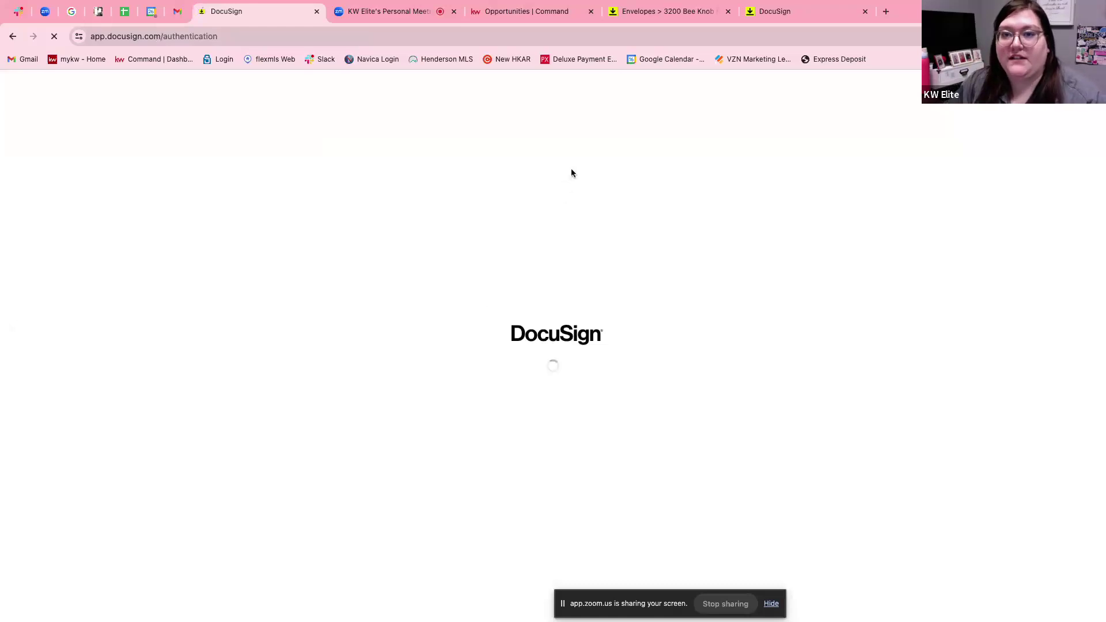
Confirm the Please sign envelope shows as signed in room history, then view the room's four members.
{"action": "left_click", "coordinate": [648, 11]}
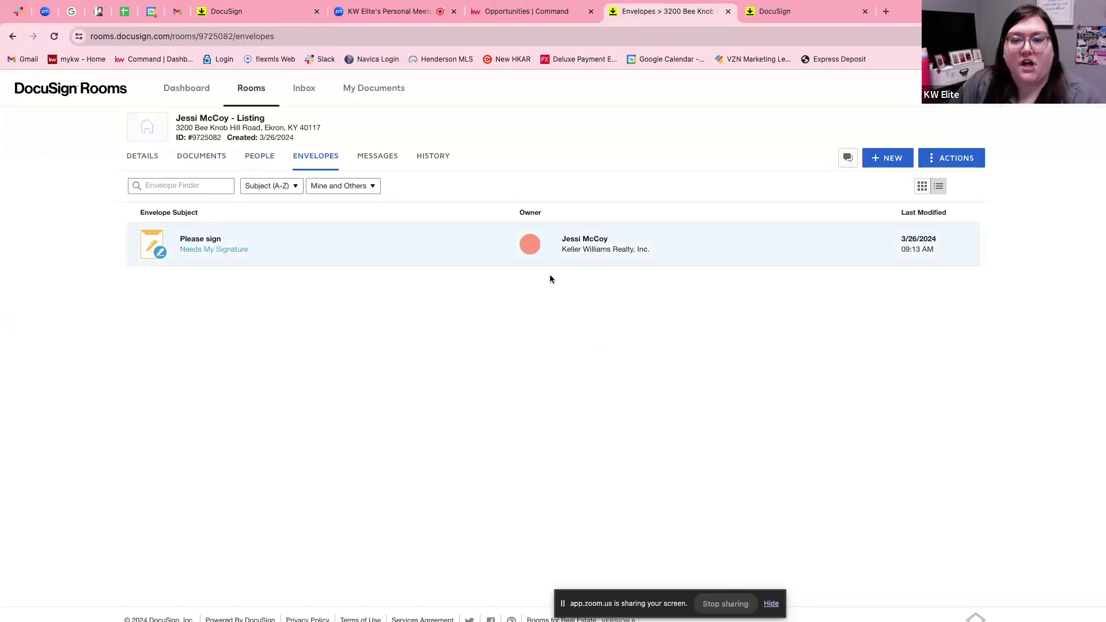
{"action": "left_click", "coordinate": [424, 160]}
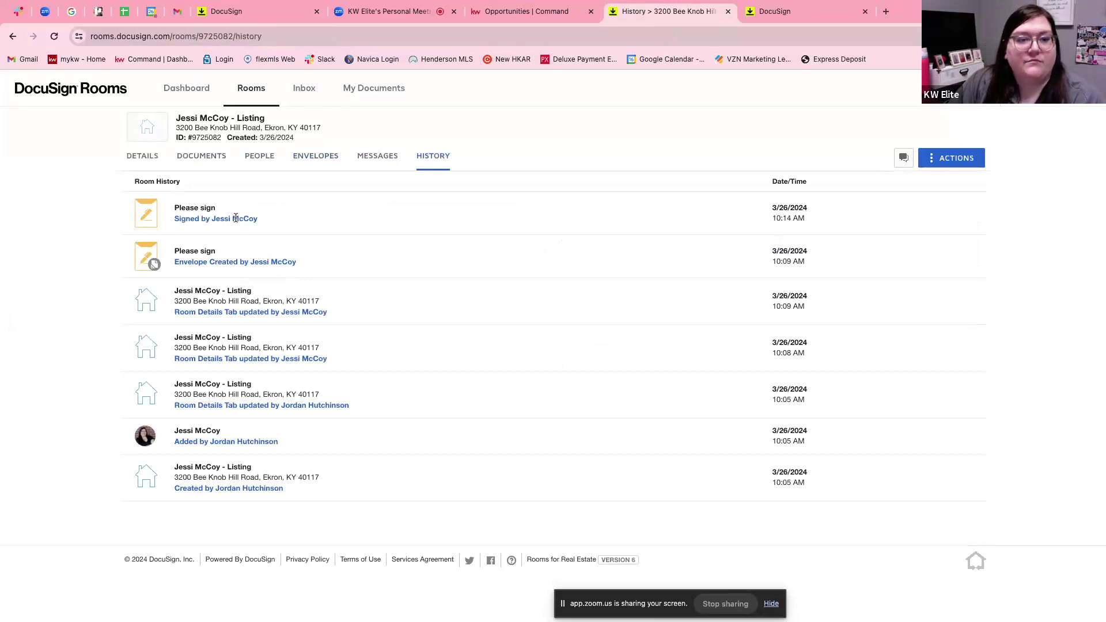
{"action": "left_click", "coordinate": [258, 155]}
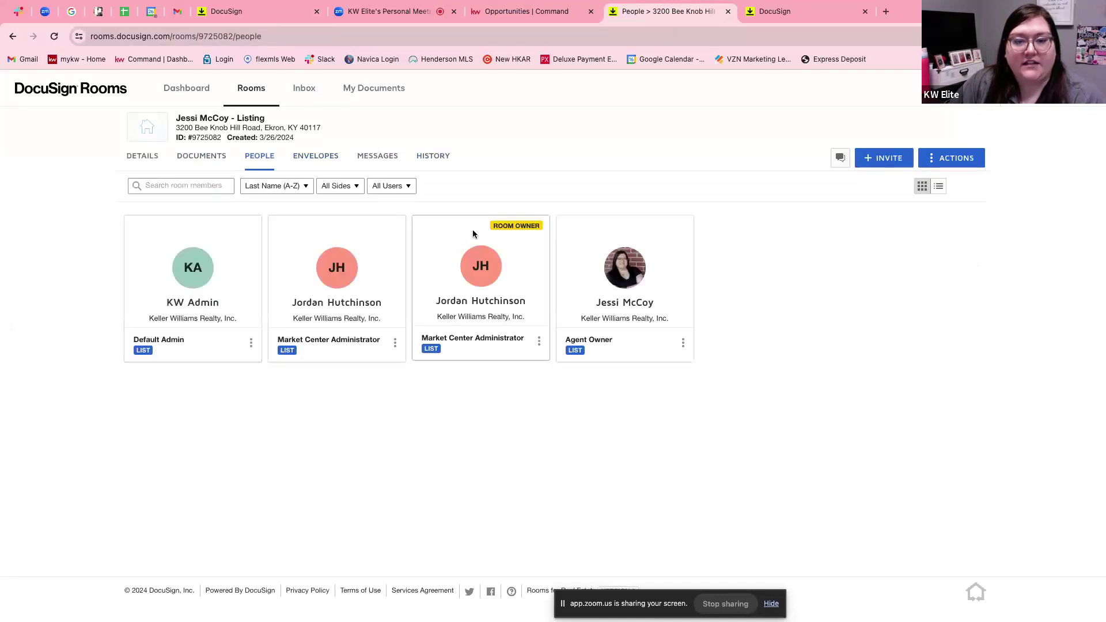
Review the room information, location and seller details, then cancel editing without saving.
{"action": "left_click", "coordinate": [148, 158]}
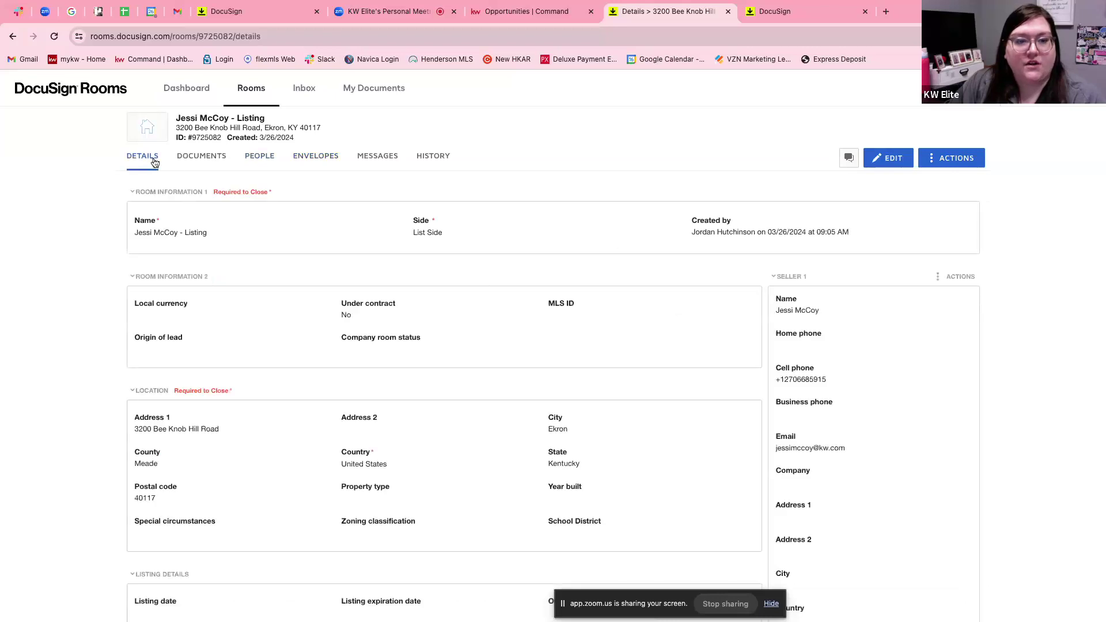
{"action": "scroll", "coordinate": [279, 318], "scroll_direction": "down", "scroll_amount": 1}
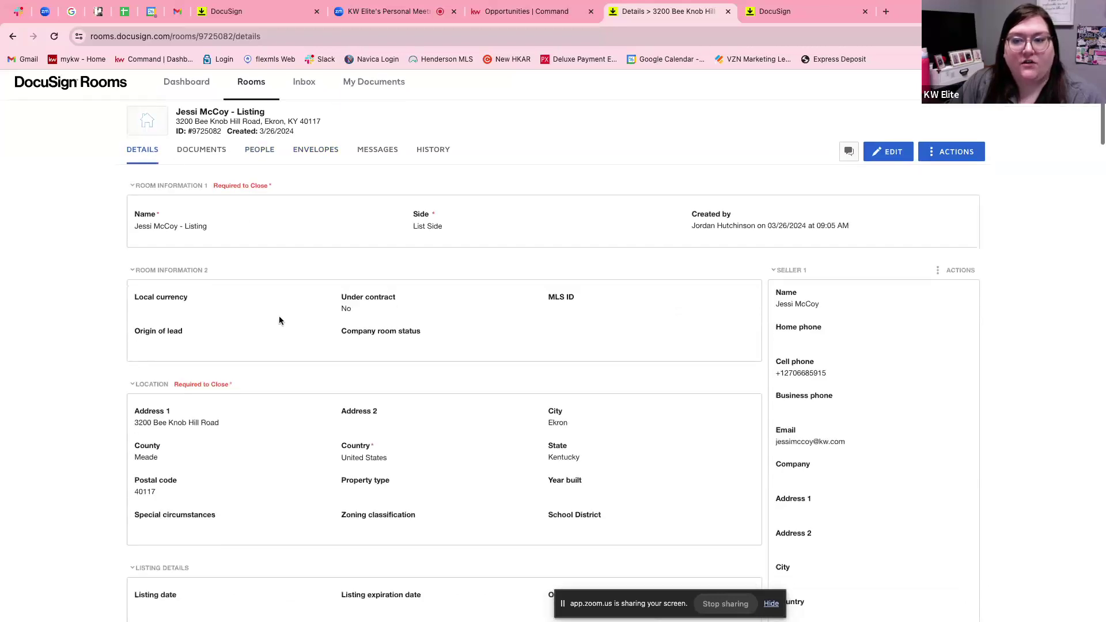
{"action": "scroll", "coordinate": [279, 318], "scroll_direction": "down", "scroll_amount": 3}
{"action": "scroll", "coordinate": [279, 321], "scroll_direction": "down", "scroll_amount": 4}
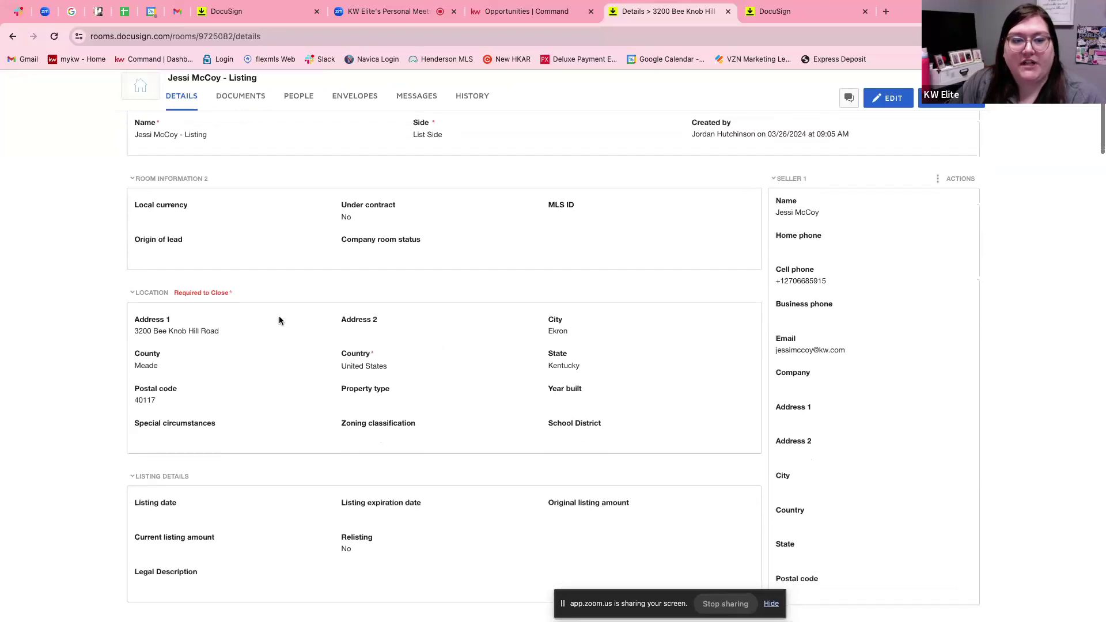
{"action": "scroll", "coordinate": [281, 320], "scroll_direction": "down", "scroll_amount": 4}
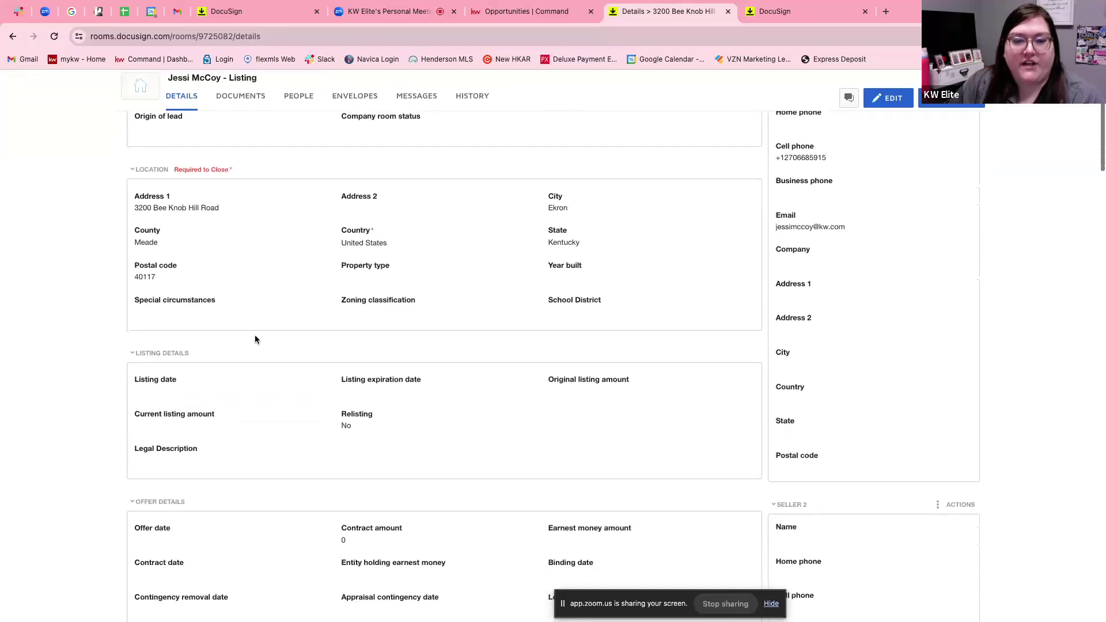
{"action": "scroll", "coordinate": [318, 351], "scroll_direction": "down", "scroll_amount": 12}
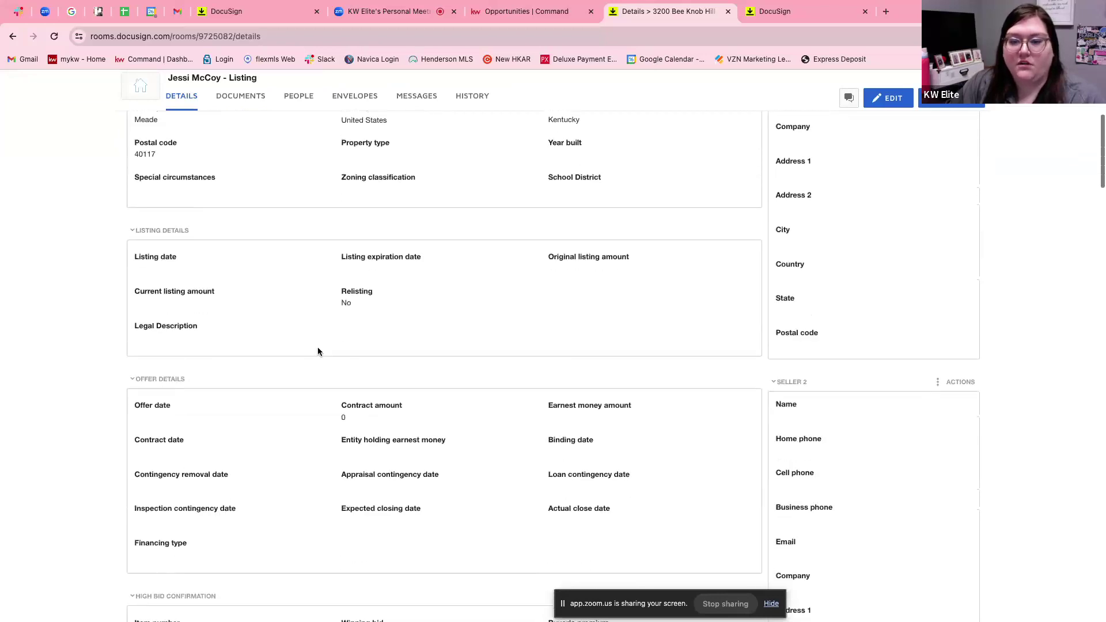
{"action": "scroll", "coordinate": [318, 351], "scroll_direction": "down", "scroll_amount": 3}
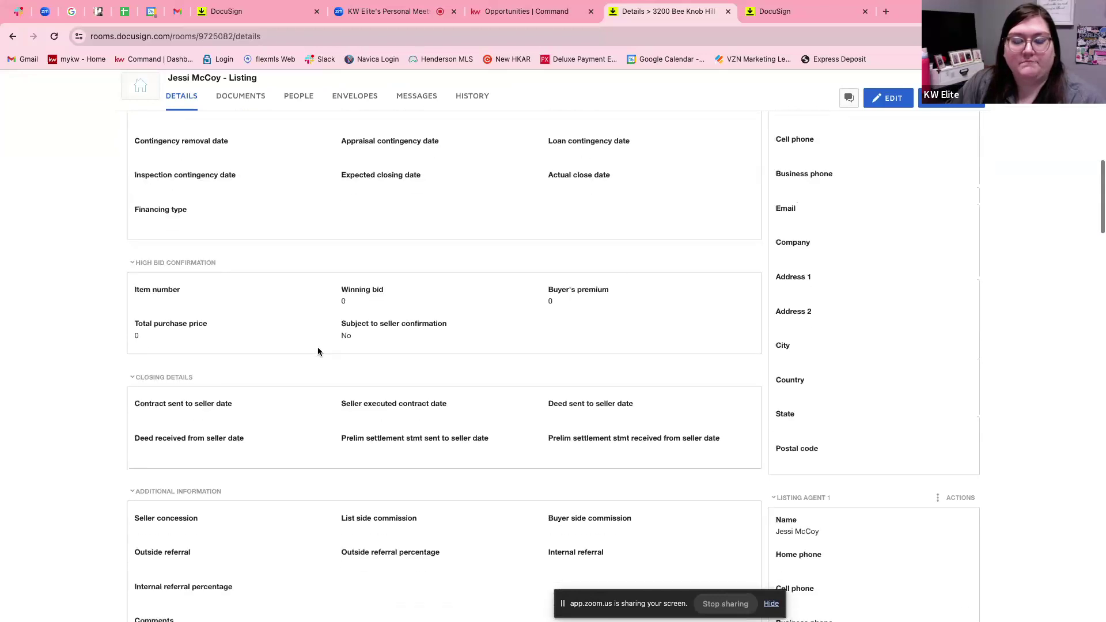
{"action": "scroll", "coordinate": [318, 351], "scroll_direction": "down", "scroll_amount": 6}
{"action": "scroll", "coordinate": [317, 351], "scroll_direction": "down", "scroll_amount": 6}
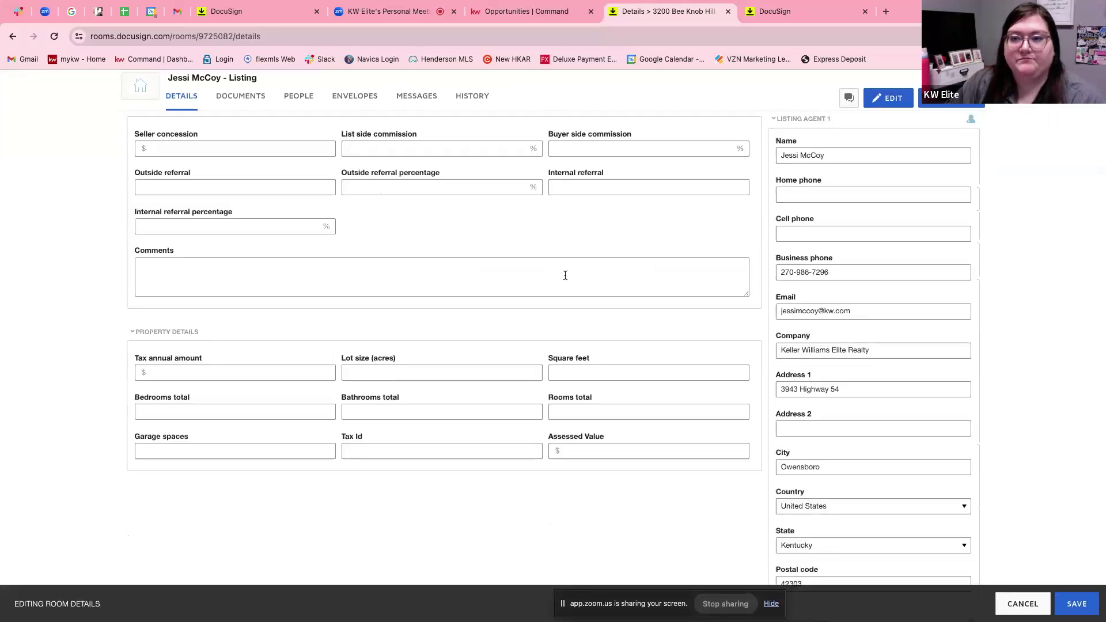
{"action": "scroll", "coordinate": [565, 275], "scroll_direction": "up", "scroll_amount": 2}
{"action": "scroll", "coordinate": [565, 275], "scroll_direction": "up", "scroll_amount": 15}
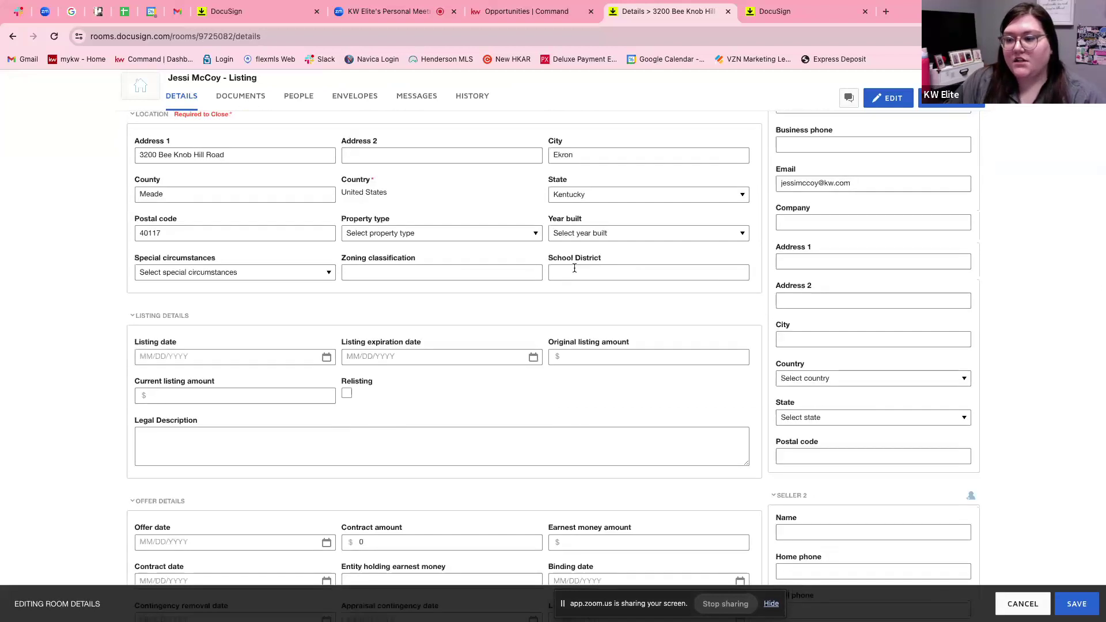
{"action": "left_click", "coordinate": [1012, 602]}
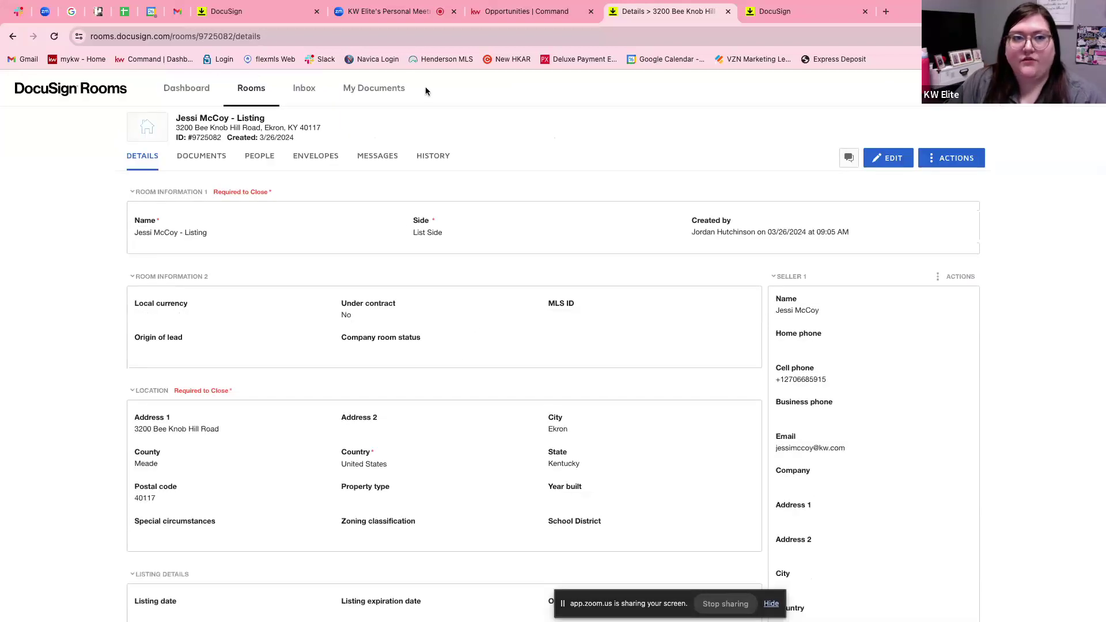
On the listing's Documents checklist, set the working folder to Room Docs.
{"action": "left_click", "coordinate": [521, 15]}
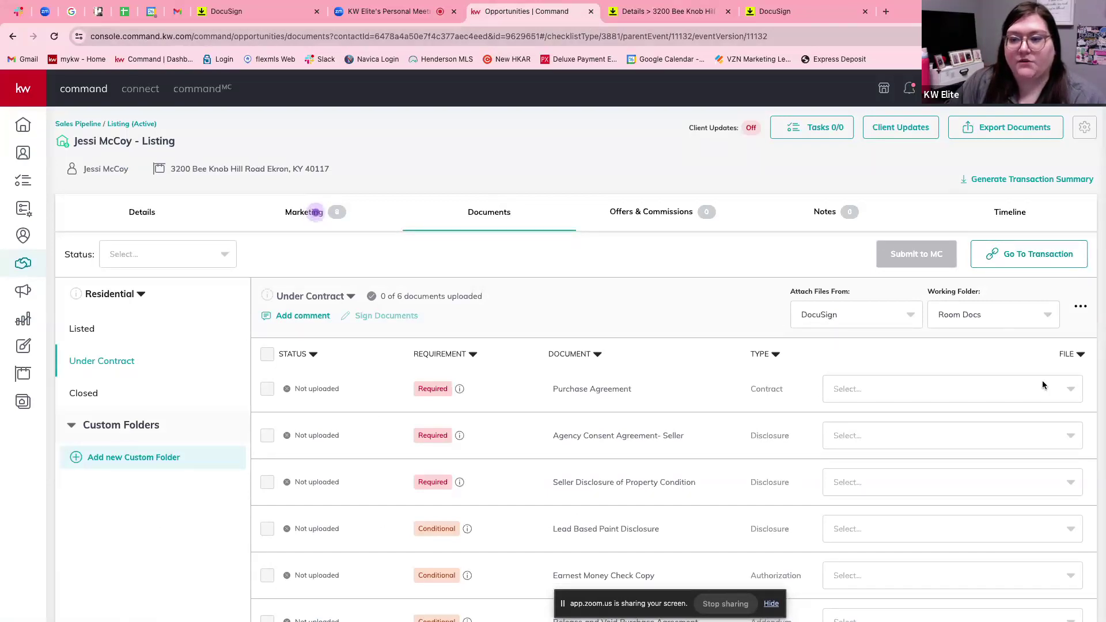
{"action": "left_click", "coordinate": [1068, 394]}
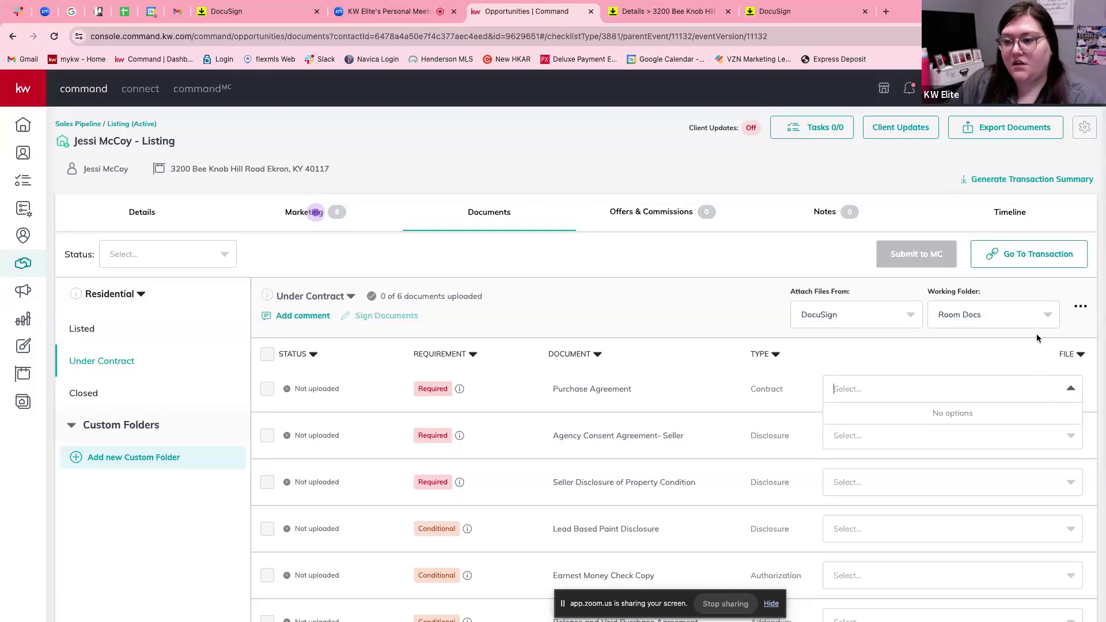
{"action": "left_click", "coordinate": [1043, 315]}
{"action": "left_click", "coordinate": [995, 344]}
Check Purchase Agreement and Agency Consent Agreement- Seller for attachable files; none are available.
{"action": "left_click", "coordinate": [991, 391]}
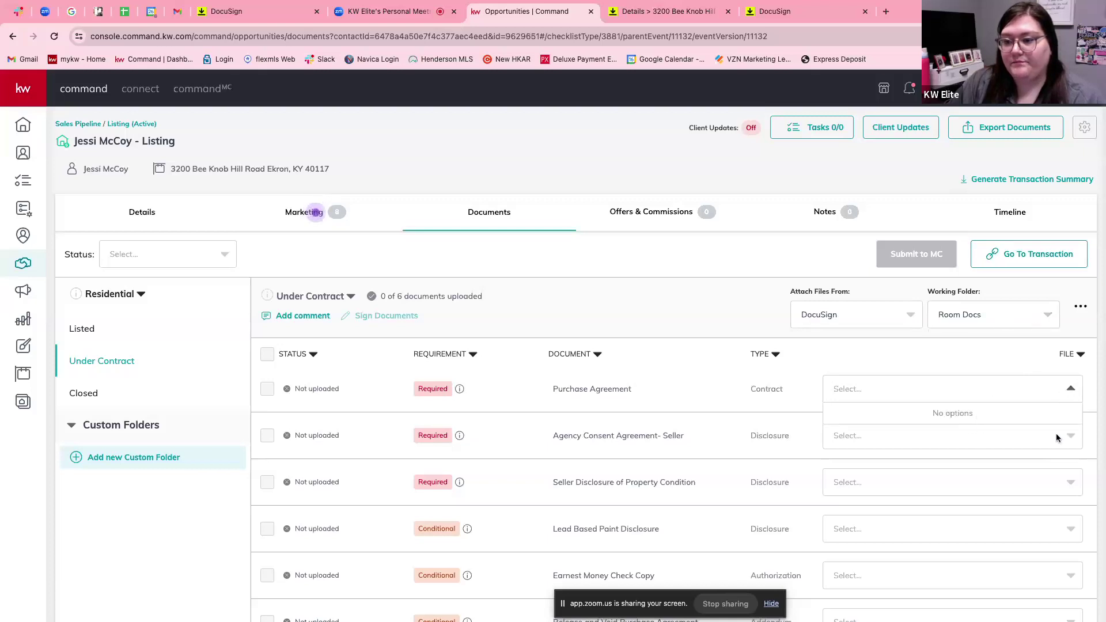
{"action": "left_click", "coordinate": [1072, 438]}
{"action": "left_click", "coordinate": [1071, 437]}
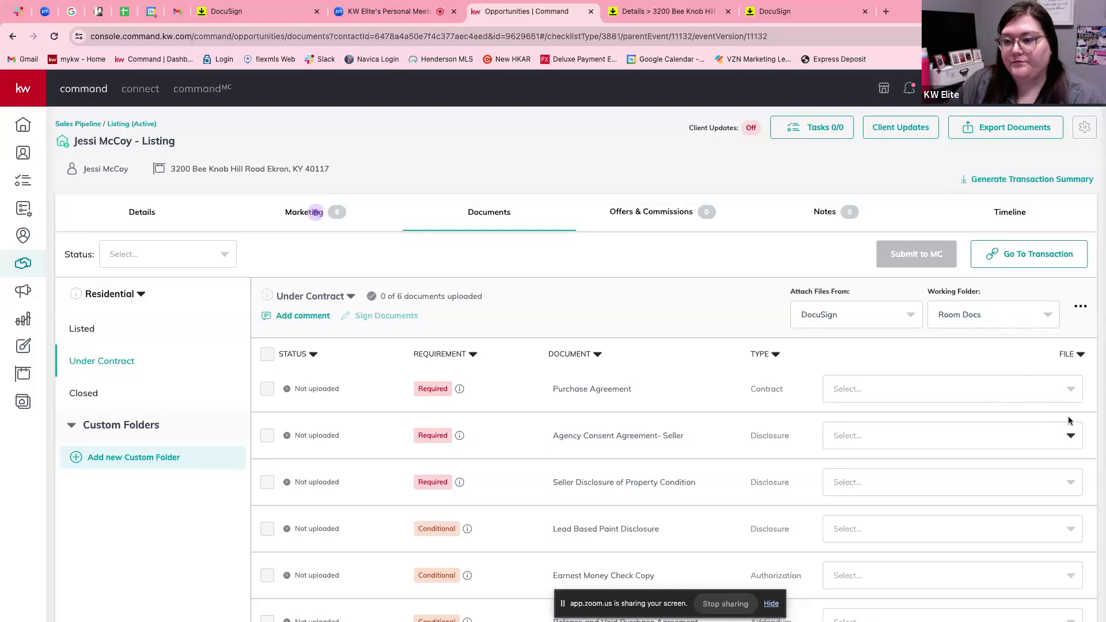
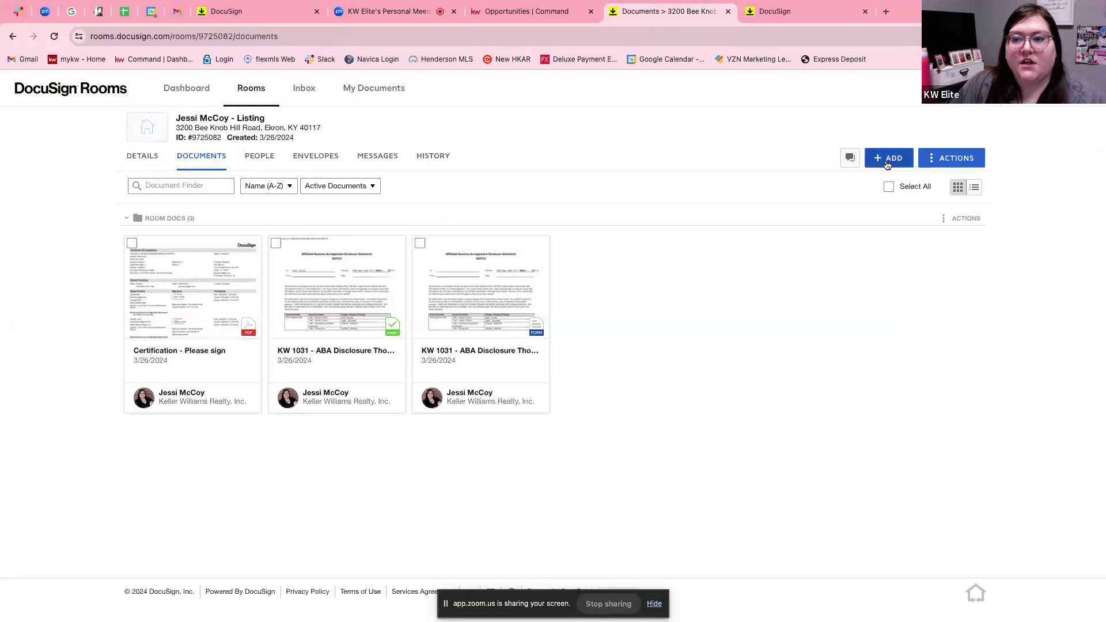
Upload Onboarding Checklist.pdf from Downloads into the room's documents and open its details page.
{"action": "left_click", "coordinate": [887, 164]}
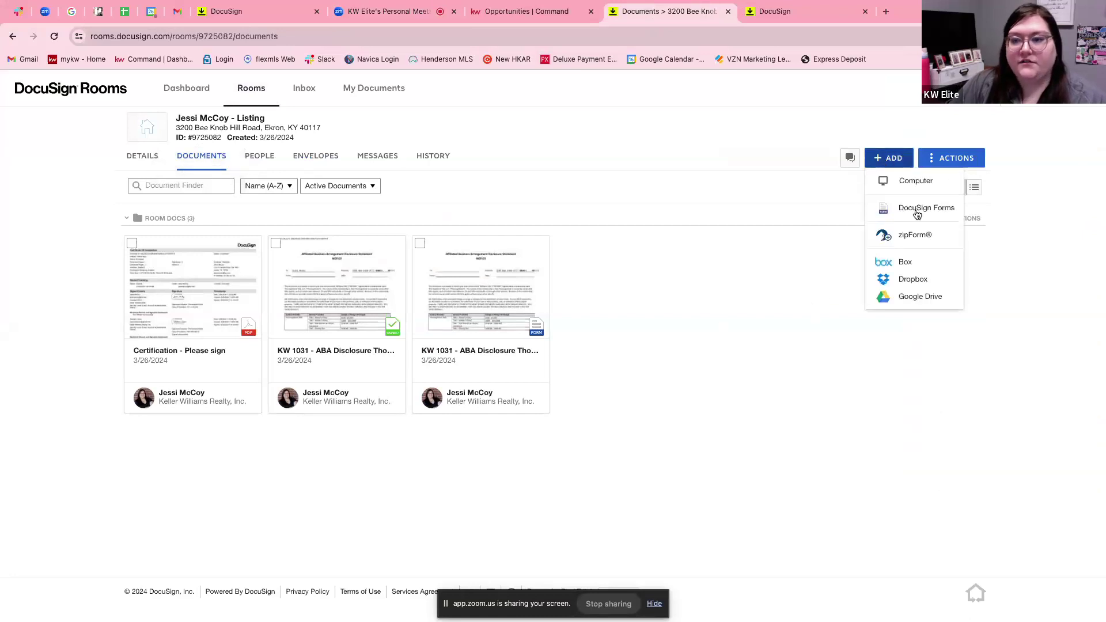
{"action": "left_click", "coordinate": [909, 182]}
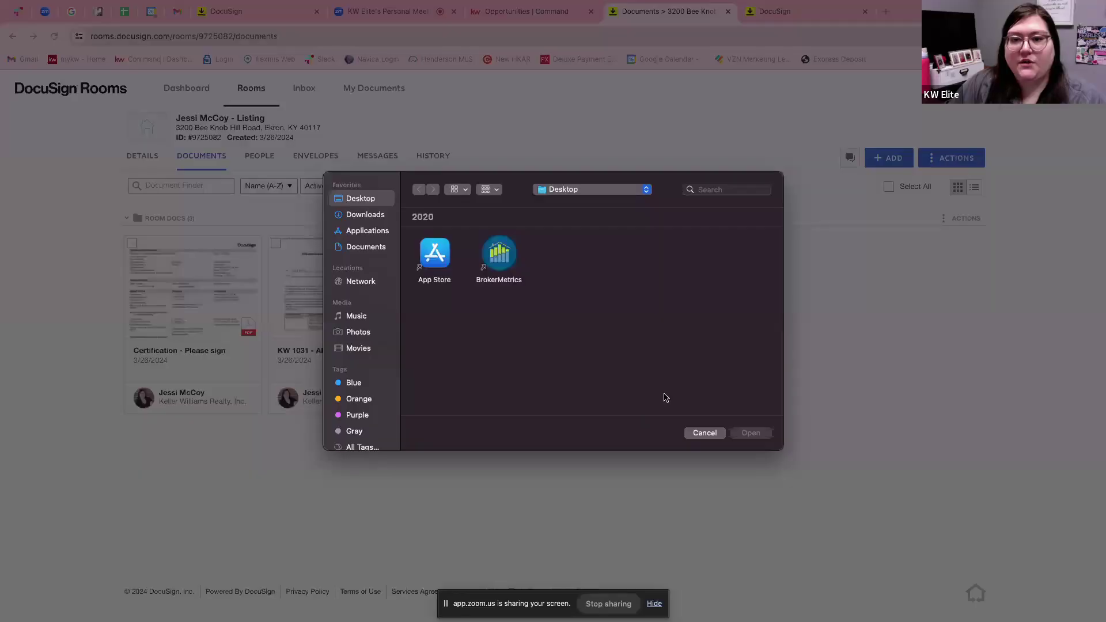
{"action": "left_click", "coordinate": [366, 217]}
{"action": "left_click", "coordinate": [722, 190]}
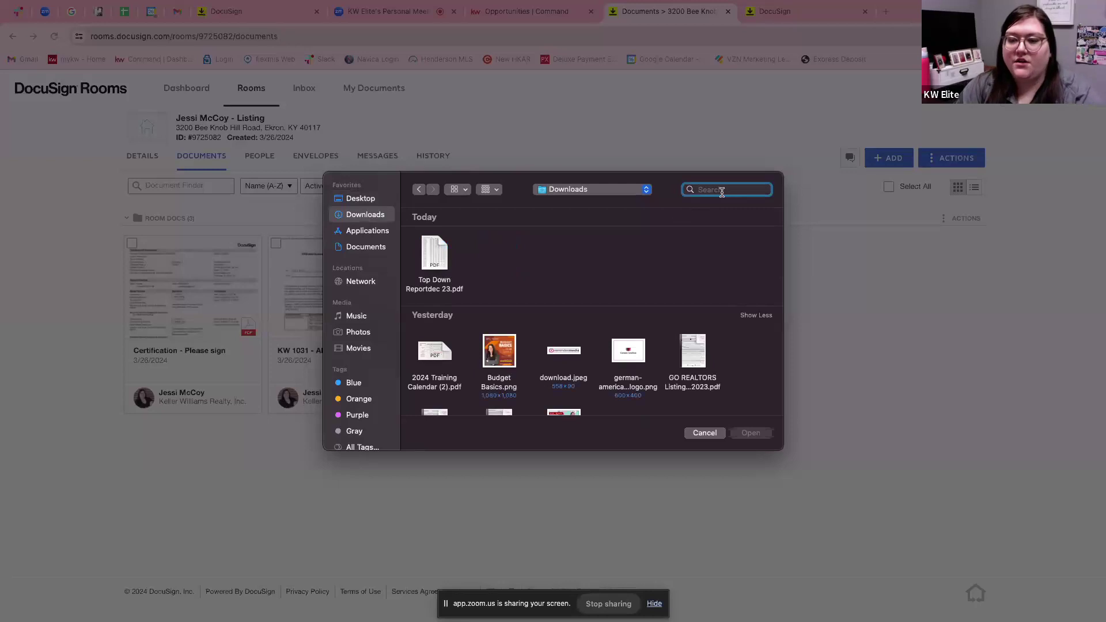
{"action": "type", "text": "demographics"}
{"action": "key", "text": "Return"}
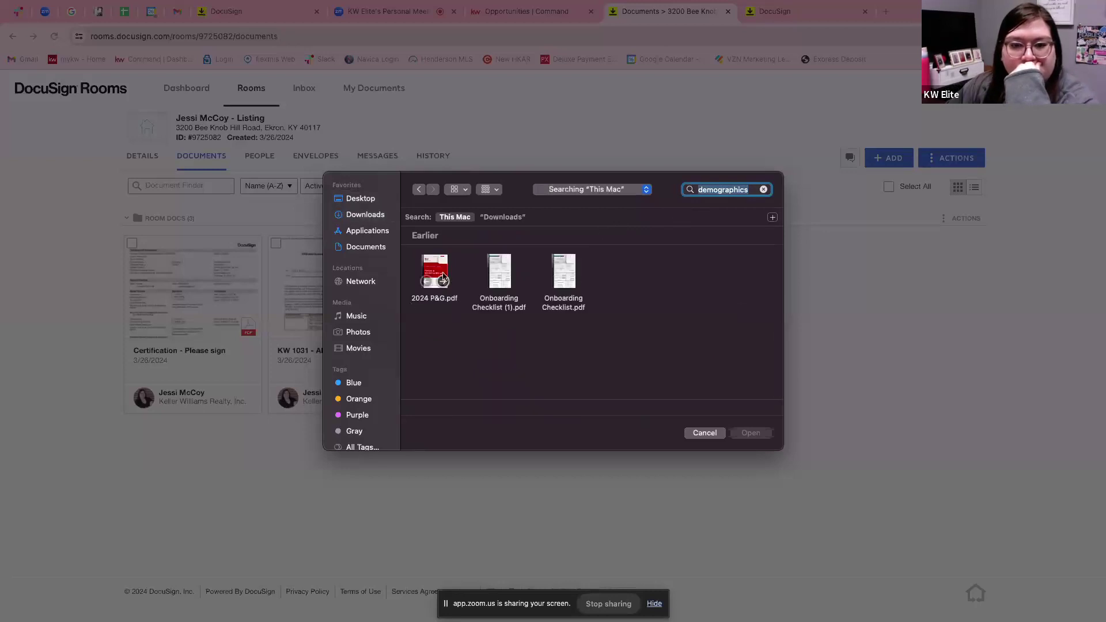
{"action": "left_click", "coordinate": [567, 279]}
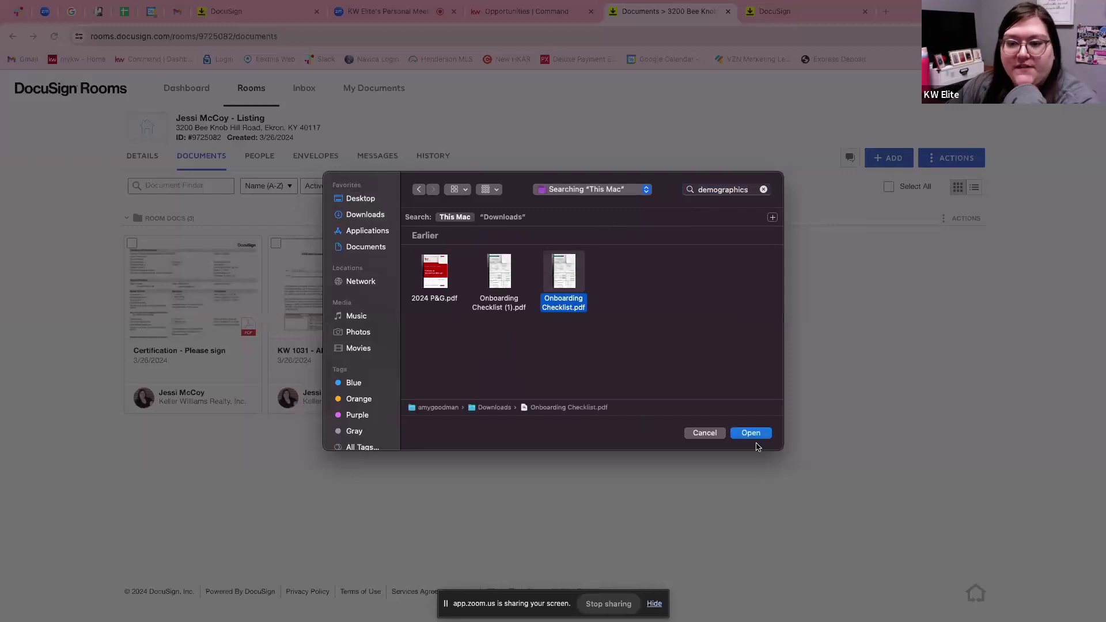
{"action": "left_click", "coordinate": [754, 436]}
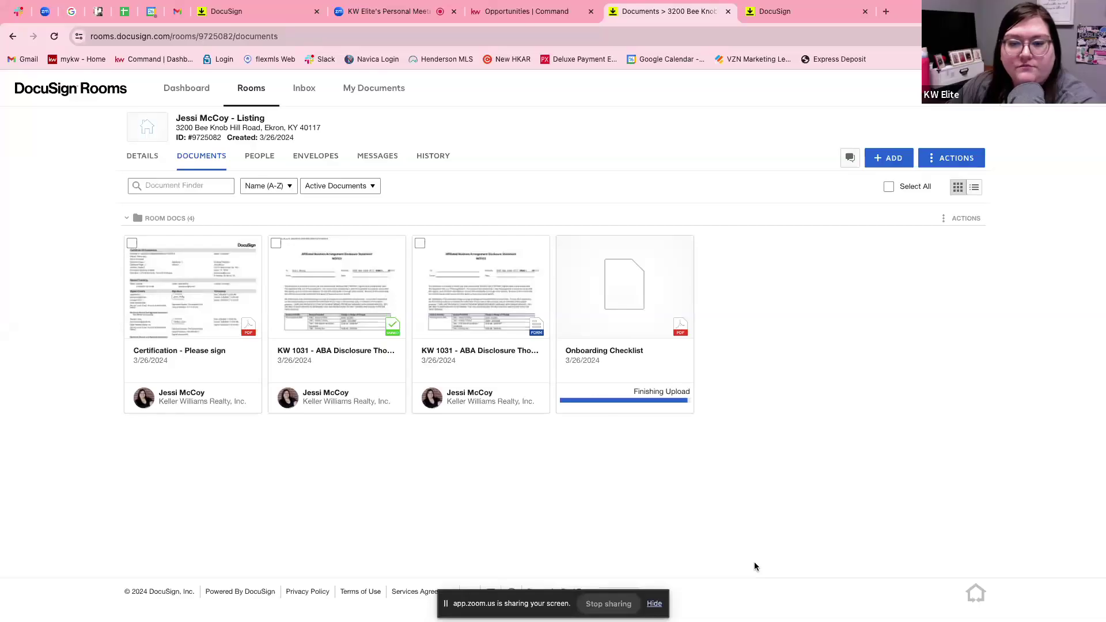
{"action": "left_click", "coordinate": [621, 358]}
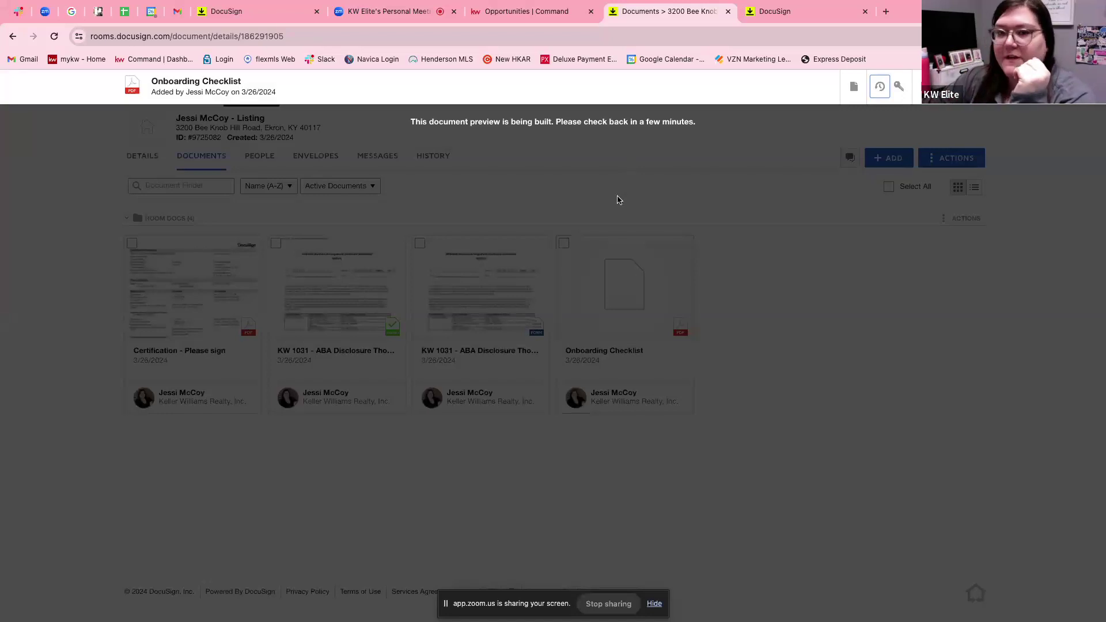
Close the document details, start a new envelope from the room, and show the add-document choices.
{"action": "left_click", "coordinate": [981, 92]}
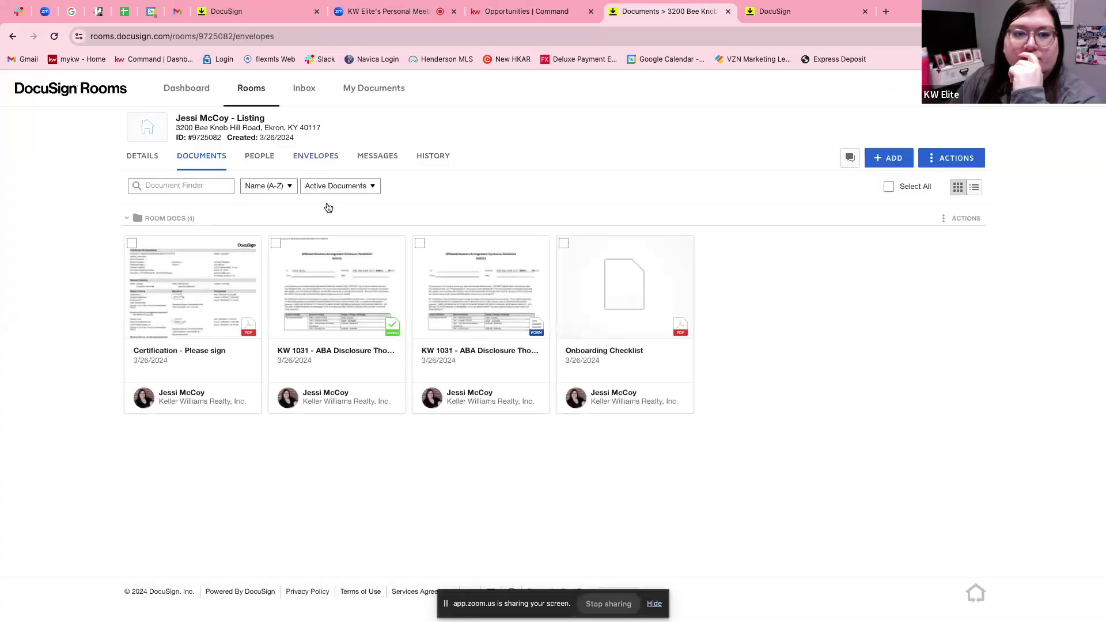
{"action": "left_click", "coordinate": [899, 163]}
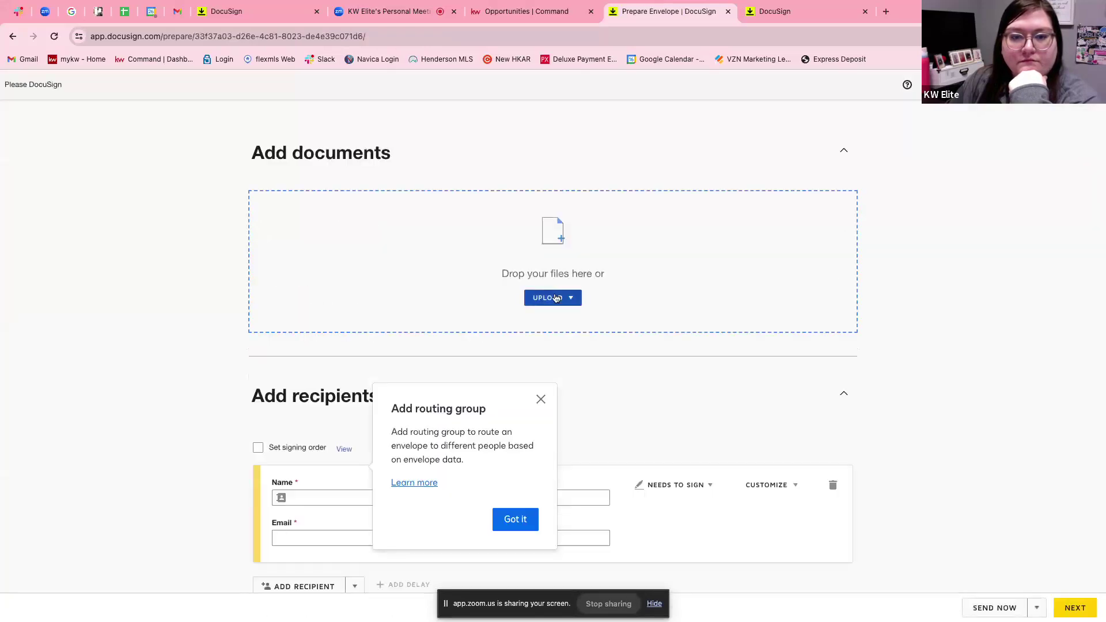
{"action": "left_click", "coordinate": [556, 298]}
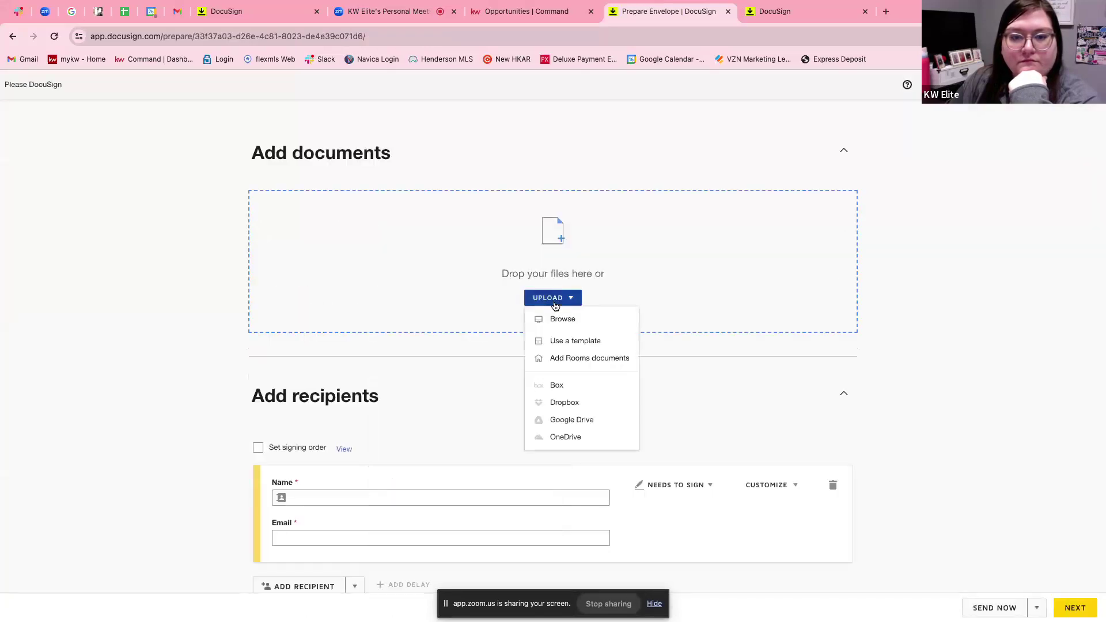
Attach the room's Onboarding Checklist.pdf to the envelope.
{"action": "left_click", "coordinate": [553, 359]}
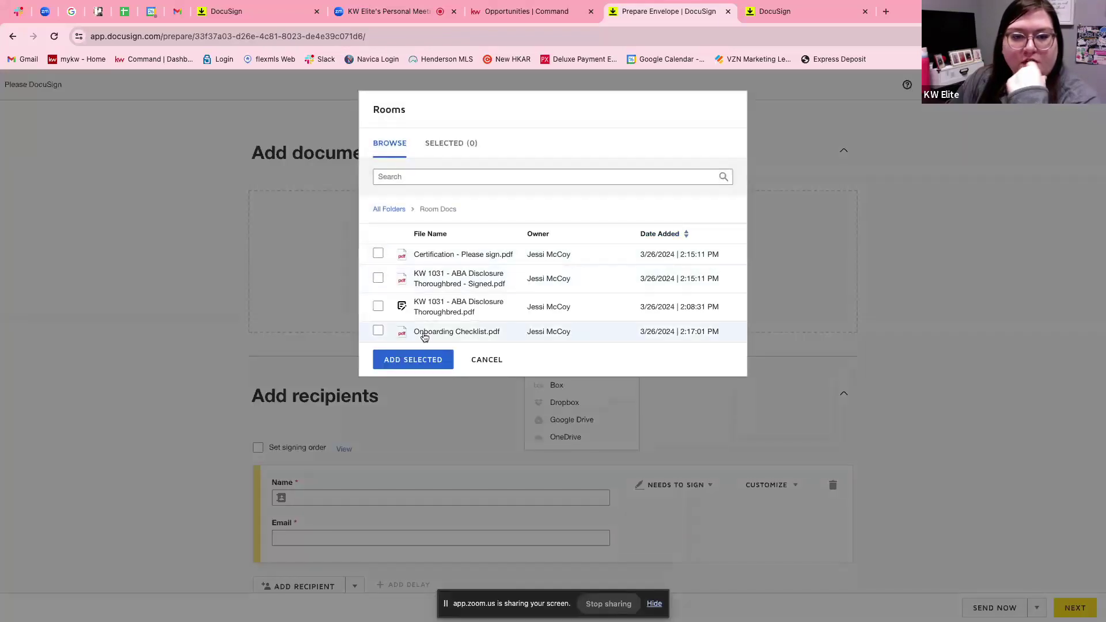
{"action": "left_click", "coordinate": [378, 331]}
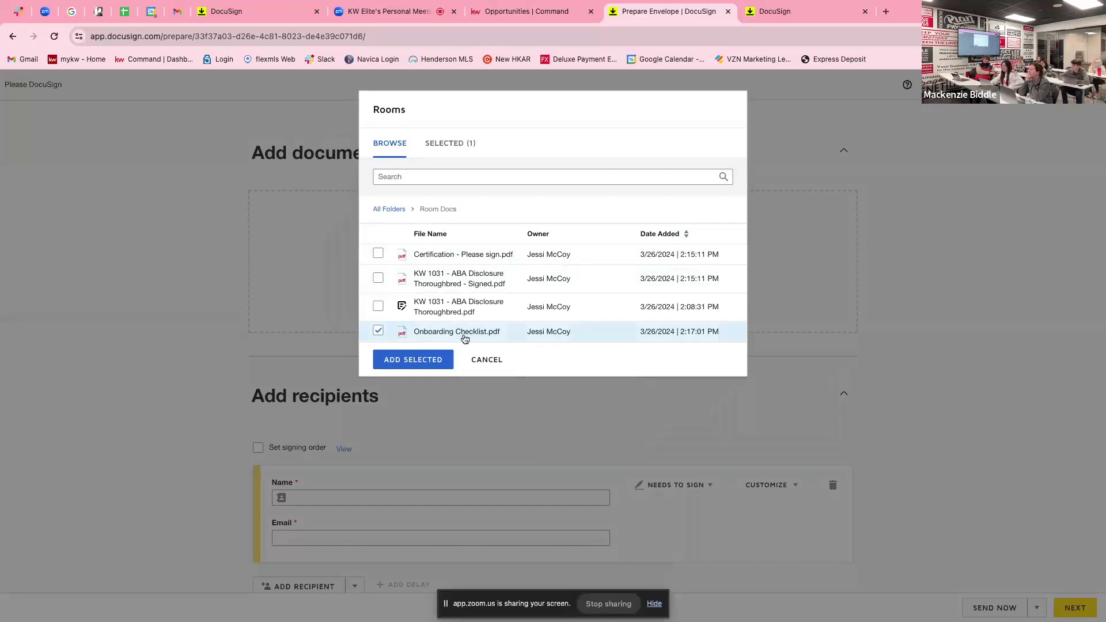
{"action": "left_click", "coordinate": [425, 359]}
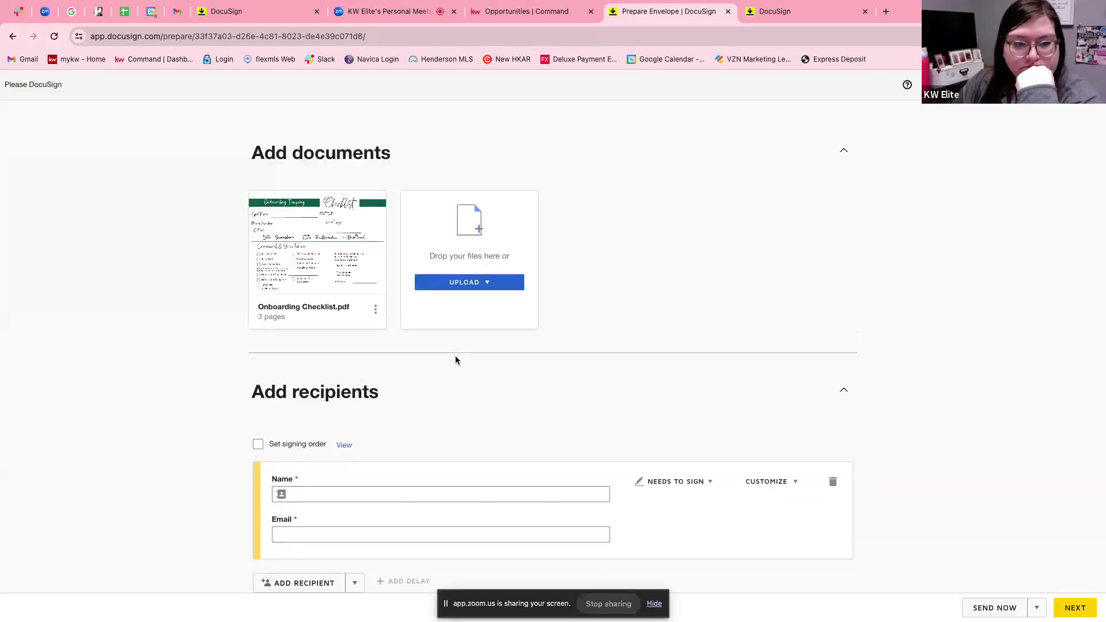
Fill in the signer's name and e-mail from the saved contact, then continue to Add Fields.
{"action": "left_click", "coordinate": [353, 490]}
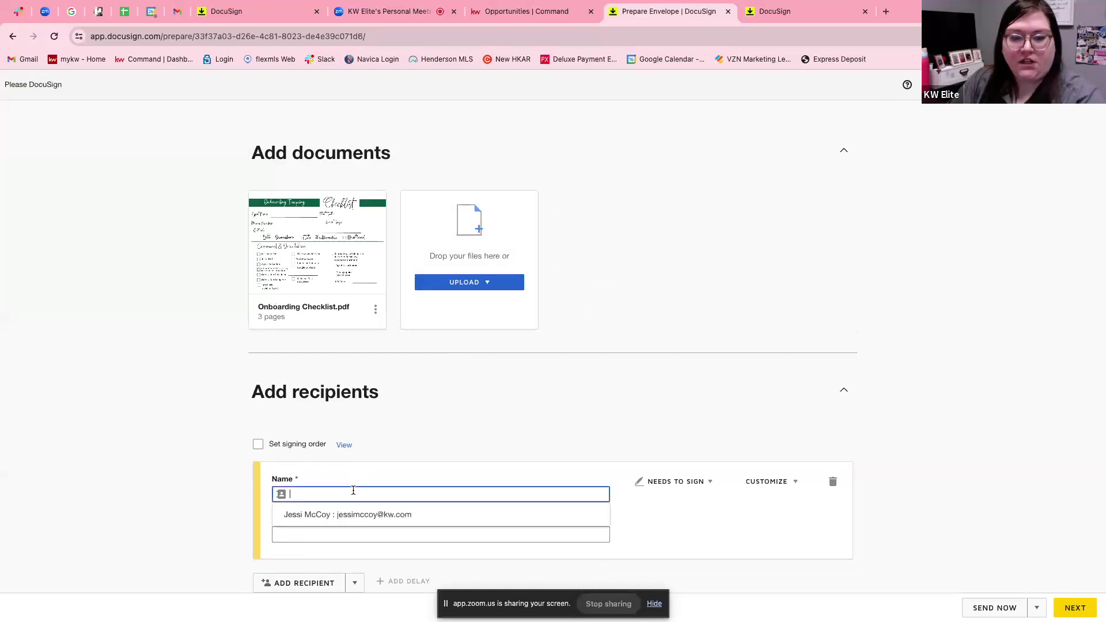
{"action": "left_click", "coordinate": [343, 517]}
{"action": "left_click", "coordinate": [1085, 605]}
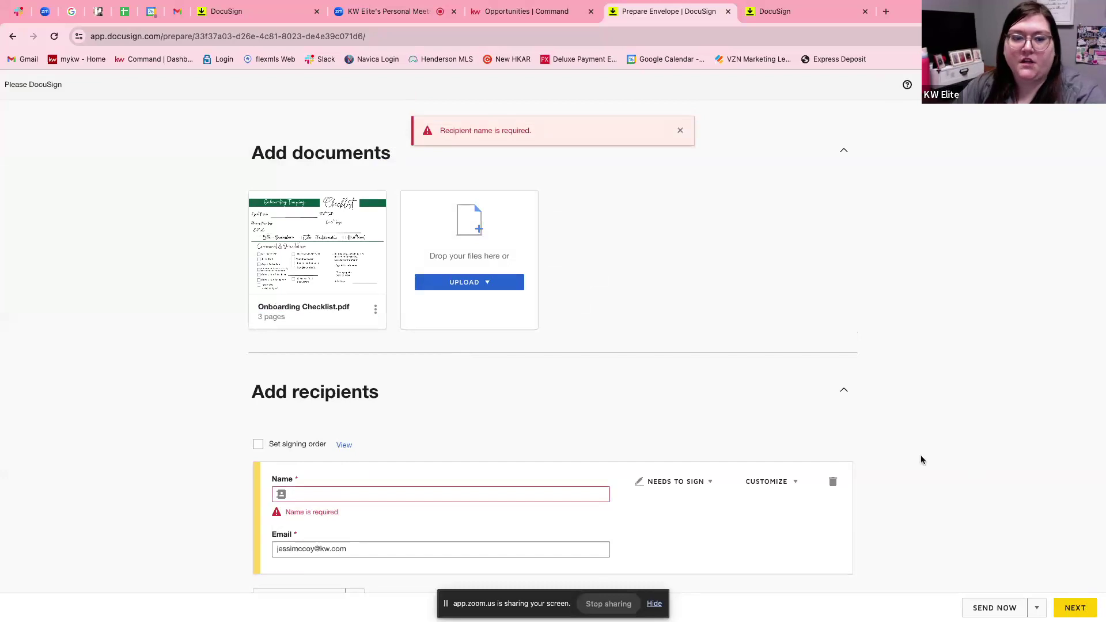
{"action": "scroll", "coordinate": [553, 439], "scroll_direction": "down", "scroll_amount": 3}
{"action": "left_click", "coordinate": [394, 325]}
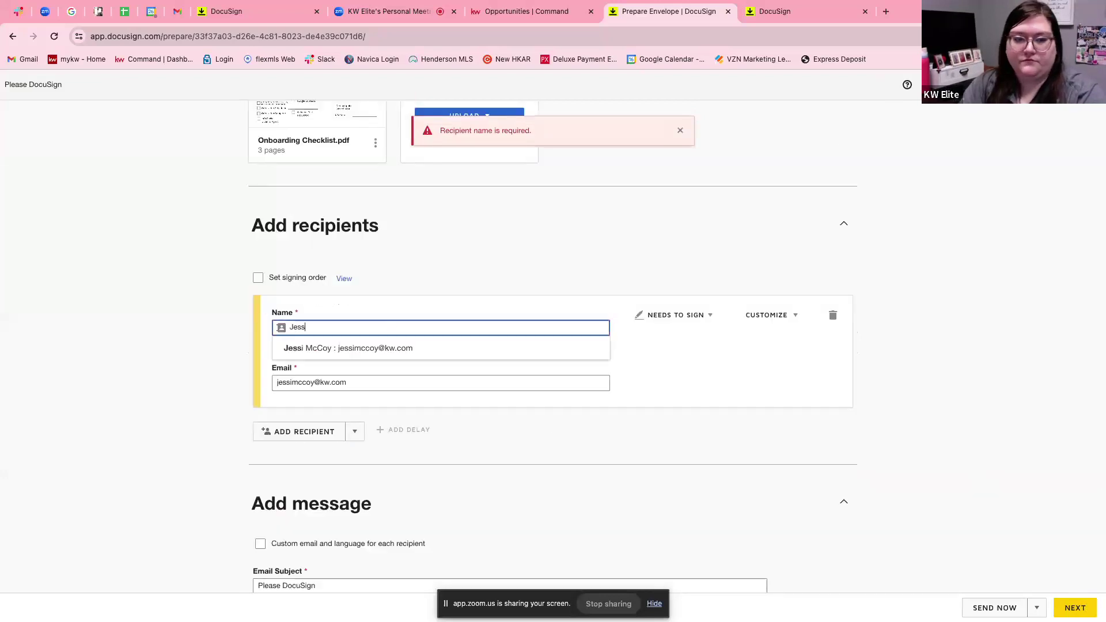
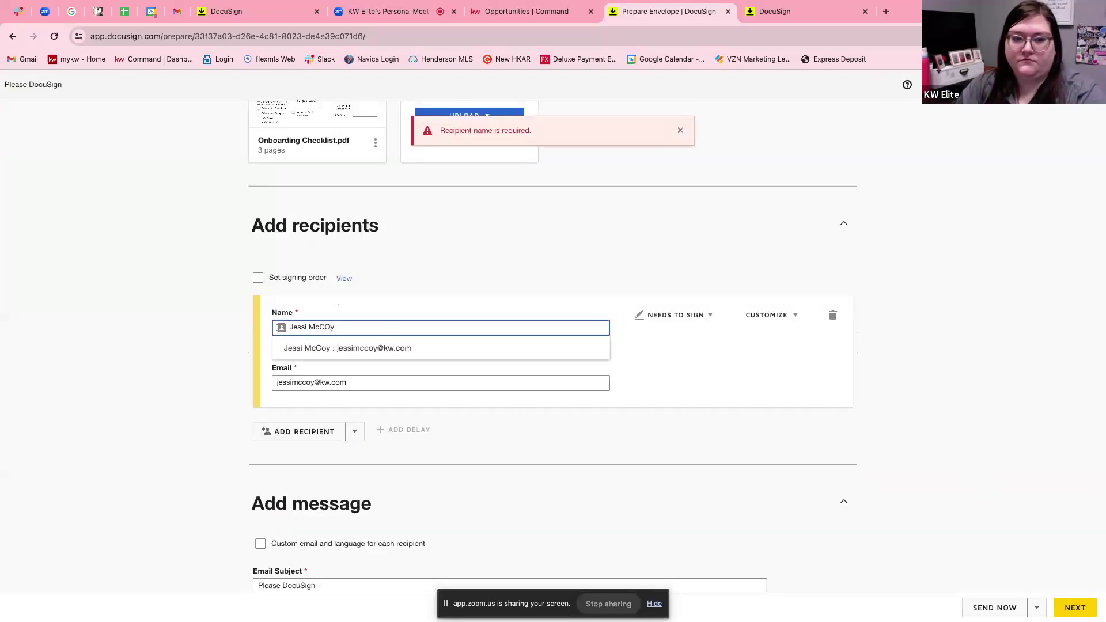
{"action": "left_click", "coordinate": [694, 516]}
{"action": "scroll", "coordinate": [697, 517], "scroll_direction": "down", "scroll_amount": 1}
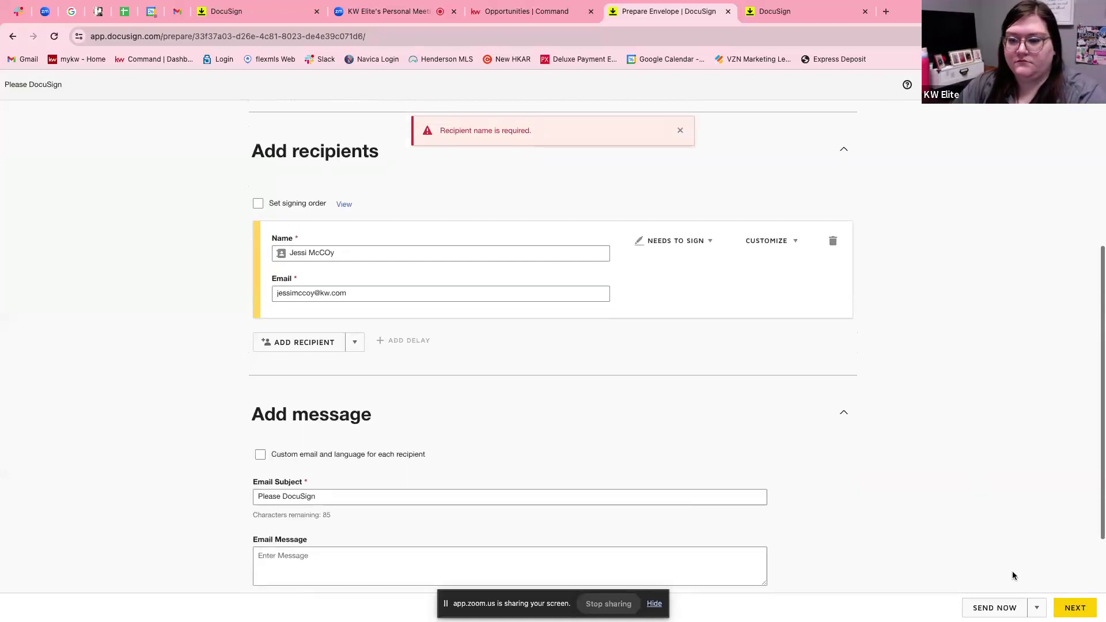
{"action": "left_click", "coordinate": [1080, 615]}
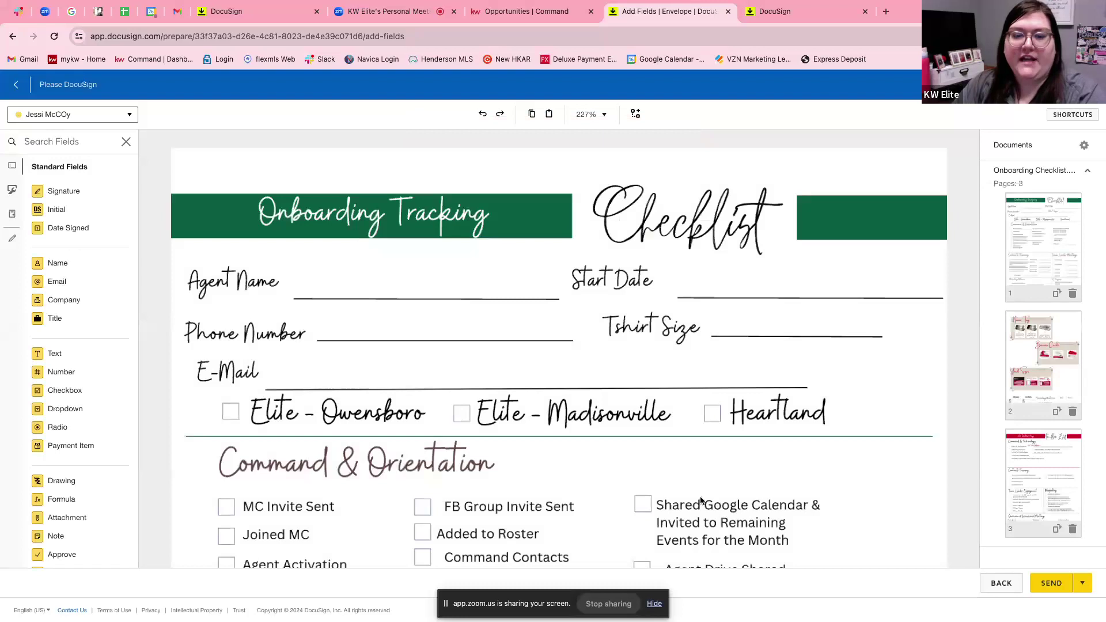
Place a text field beside E-Mail on the checklist, then review the sender's pre-fill fields.
{"action": "scroll", "coordinate": [701, 499], "scroll_direction": "down", "scroll_amount": 2}
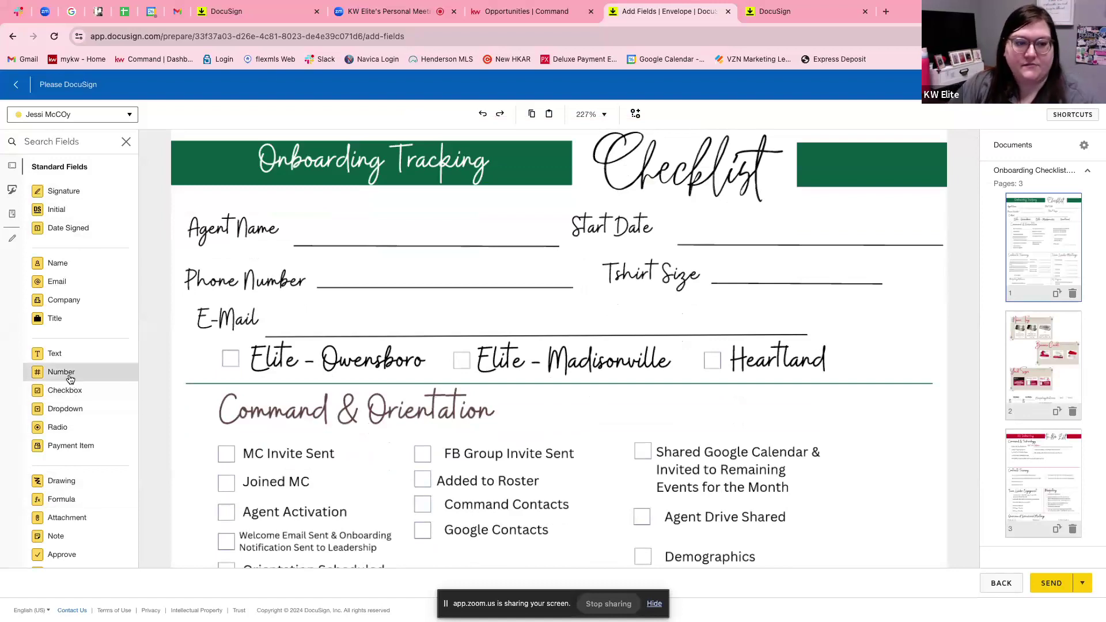
{"action": "scroll", "coordinate": [70, 379], "scroll_direction": "down", "scroll_amount": 1}
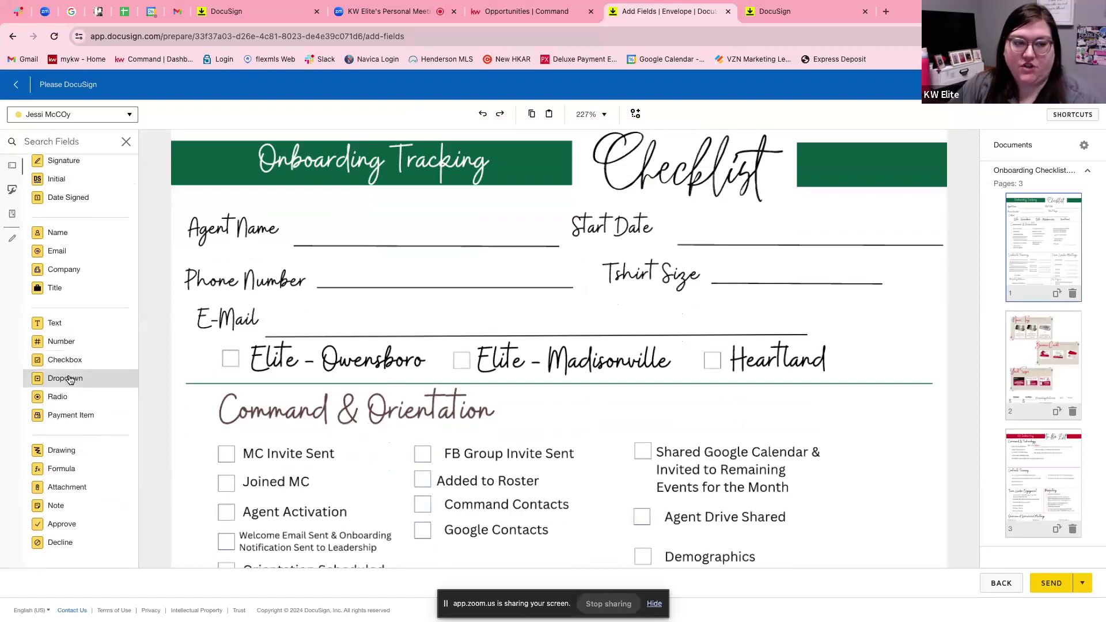
{"action": "scroll", "coordinate": [69, 374], "scroll_direction": "up", "scroll_amount": 1}
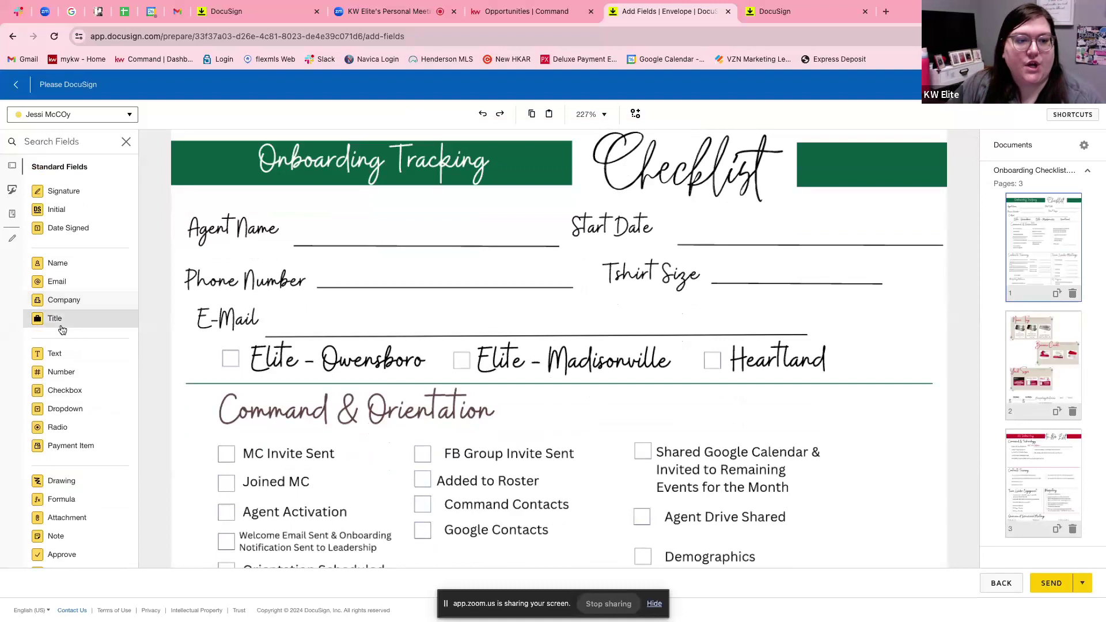
{"action": "left_click_drag", "start_coordinate": [62, 353], "coordinate": [302, 224]}
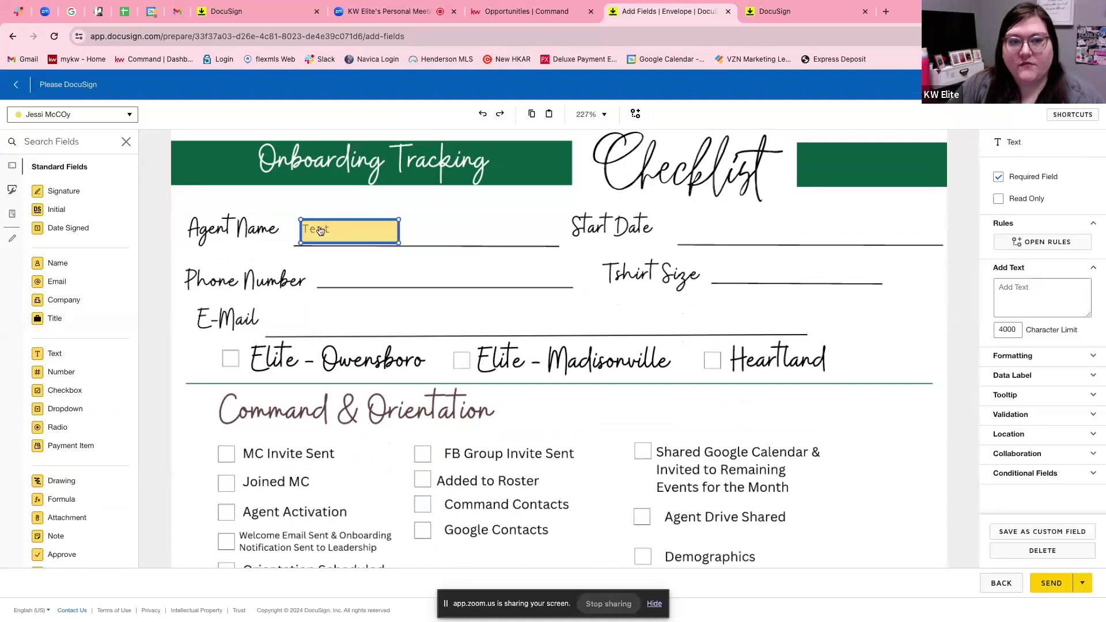
{"action": "scroll", "coordinate": [499, 375], "scroll_direction": "down", "scroll_amount": 1}
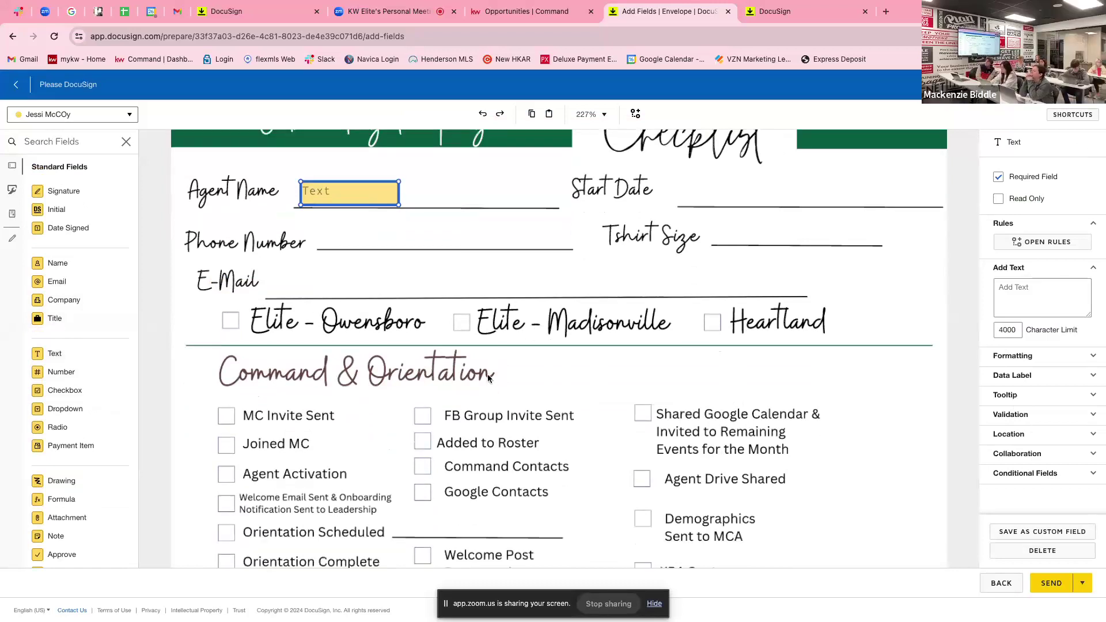
{"action": "scroll", "coordinate": [488, 378], "scroll_direction": "up", "scroll_amount": 1}
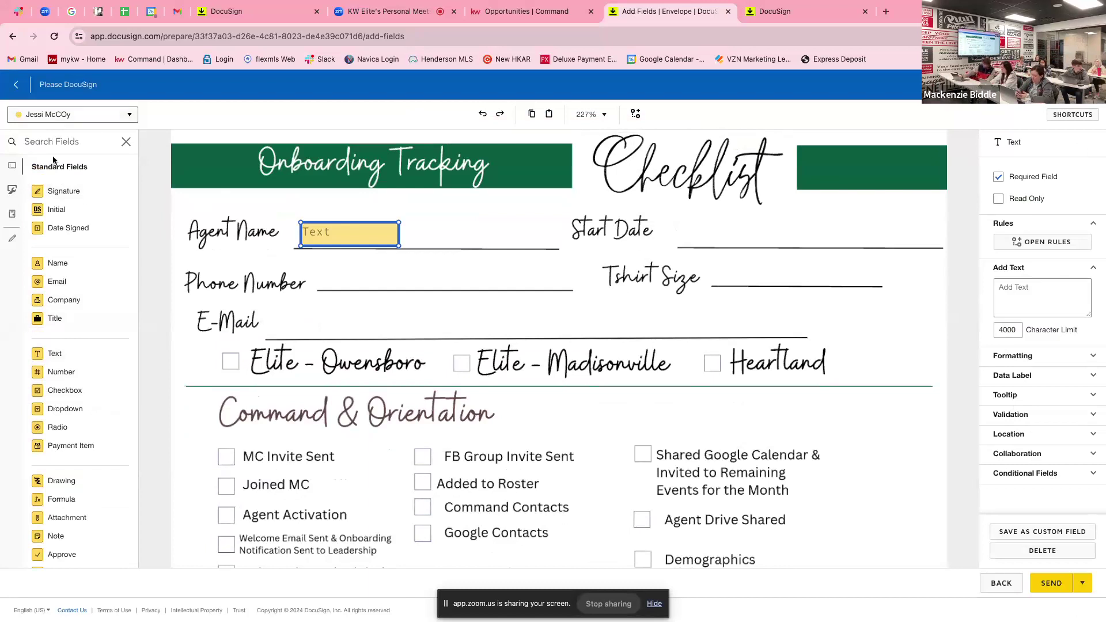
{"action": "left_click", "coordinate": [11, 239]}
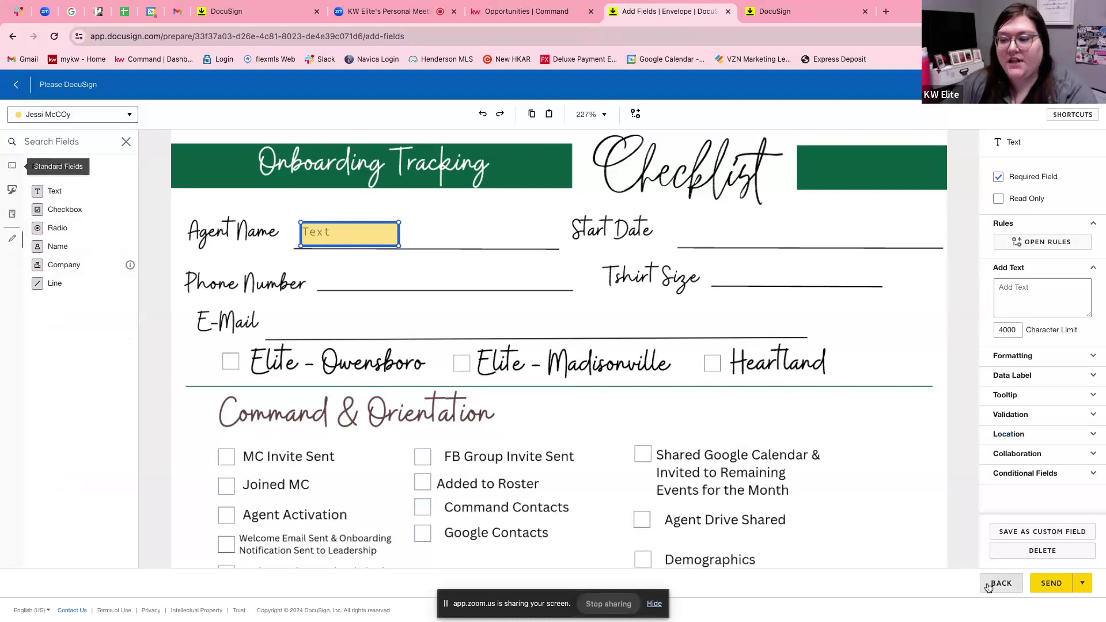
{"action": "scroll", "coordinate": [686, 456], "scroll_direction": "down", "scroll_amount": 5}
Add a second, still-blank recipient entry, then bring up the Zoom meeting tab.
{"action": "left_click", "coordinate": [286, 375]}
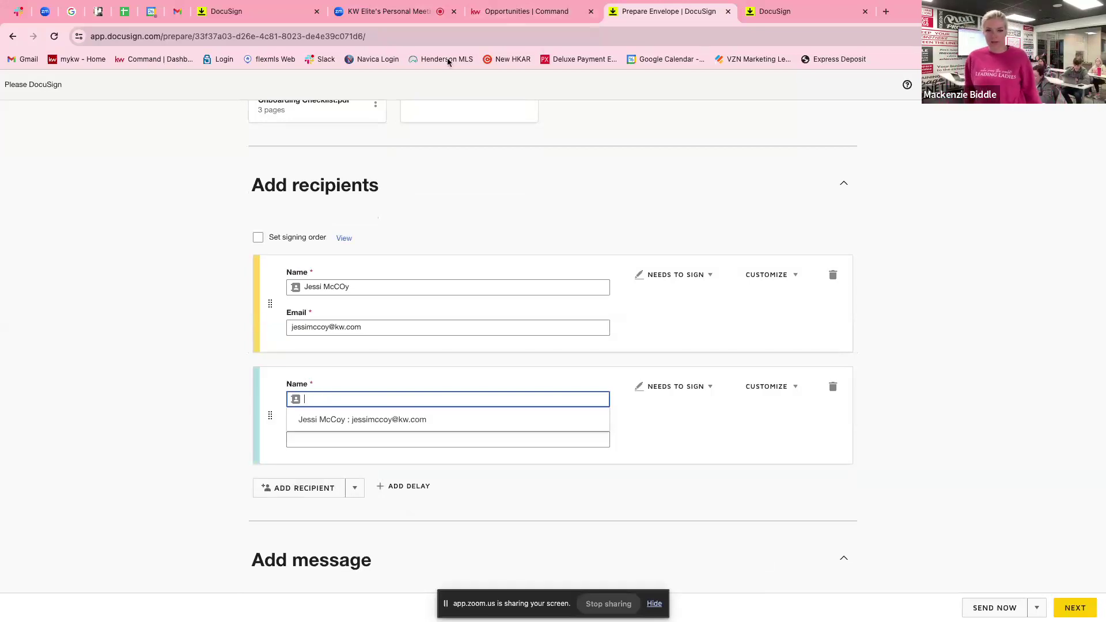
{"action": "left_click", "coordinate": [407, 13]}
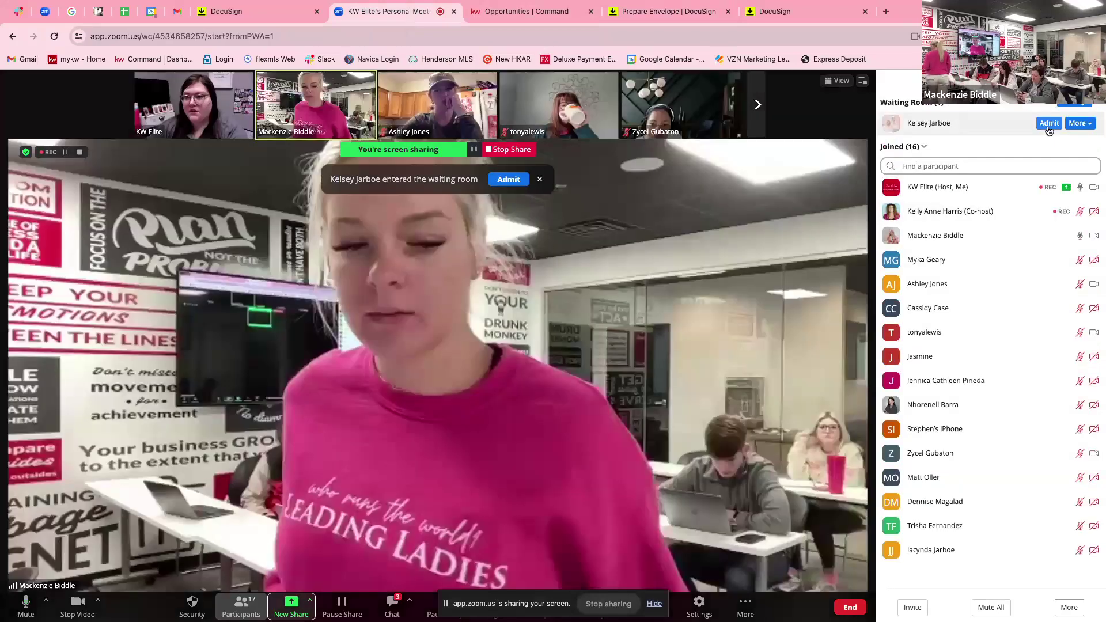
Admit the waiting participant and make the in-room presenter a co-host.
{"action": "left_click", "coordinate": [1048, 125]}
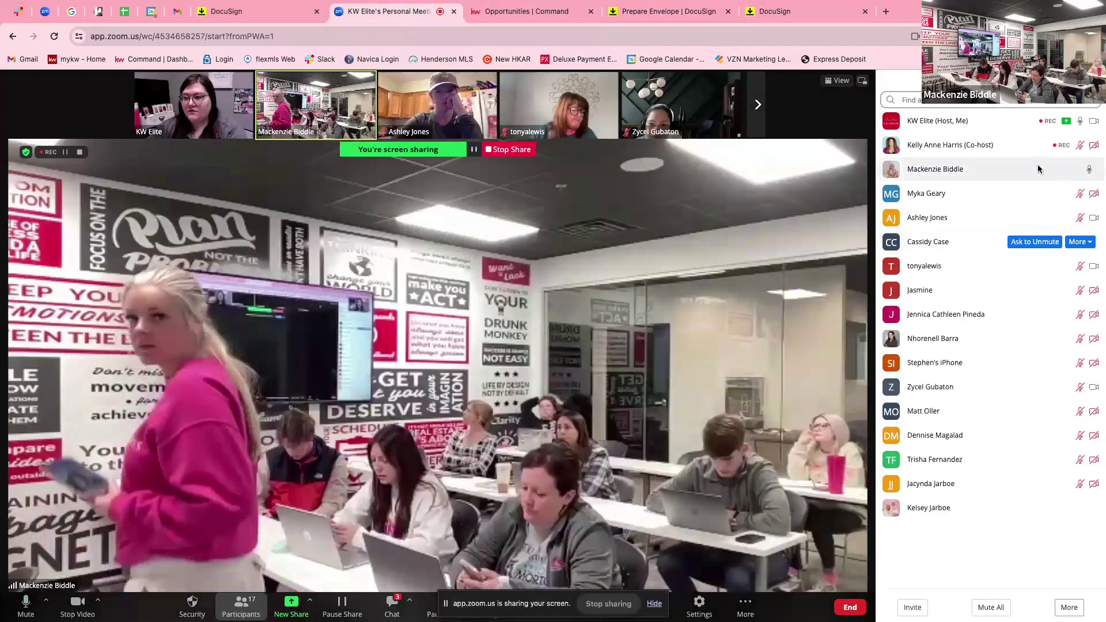
{"action": "mouse_move", "coordinate": [1069, 172]}
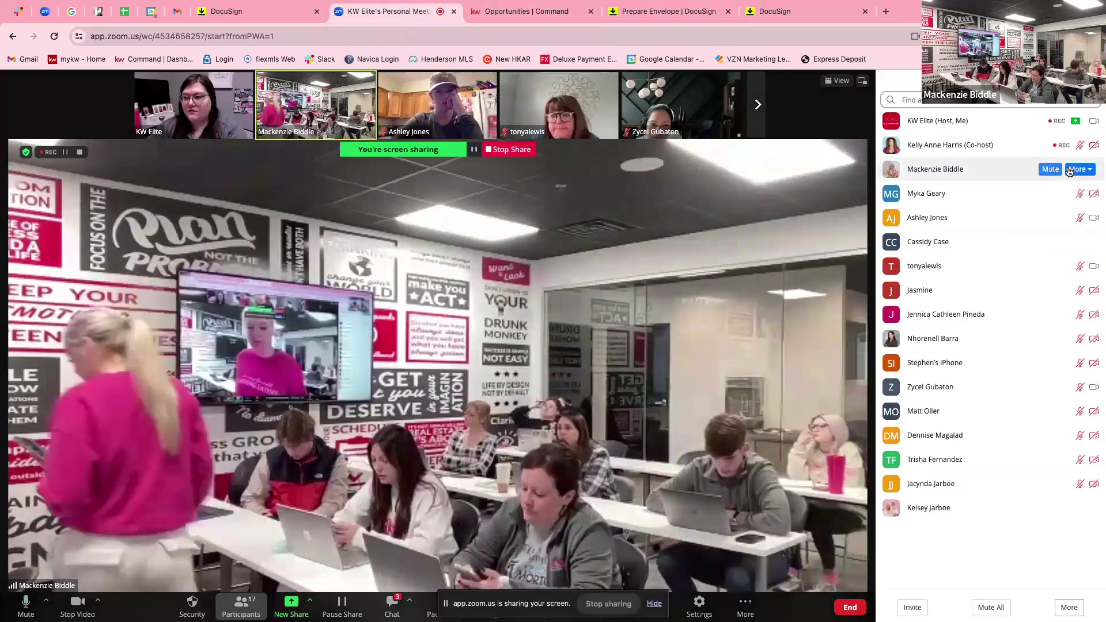
{"action": "left_click", "coordinate": [1077, 169]}
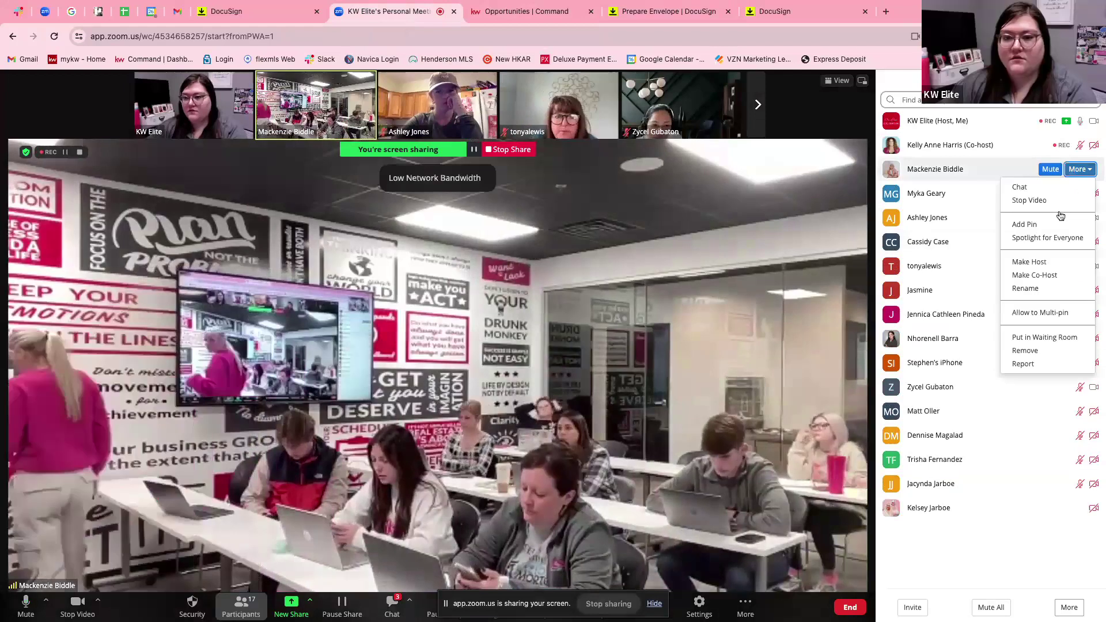
{"action": "left_click", "coordinate": [1035, 274]}
{"action": "left_click", "coordinate": [611, 377]}
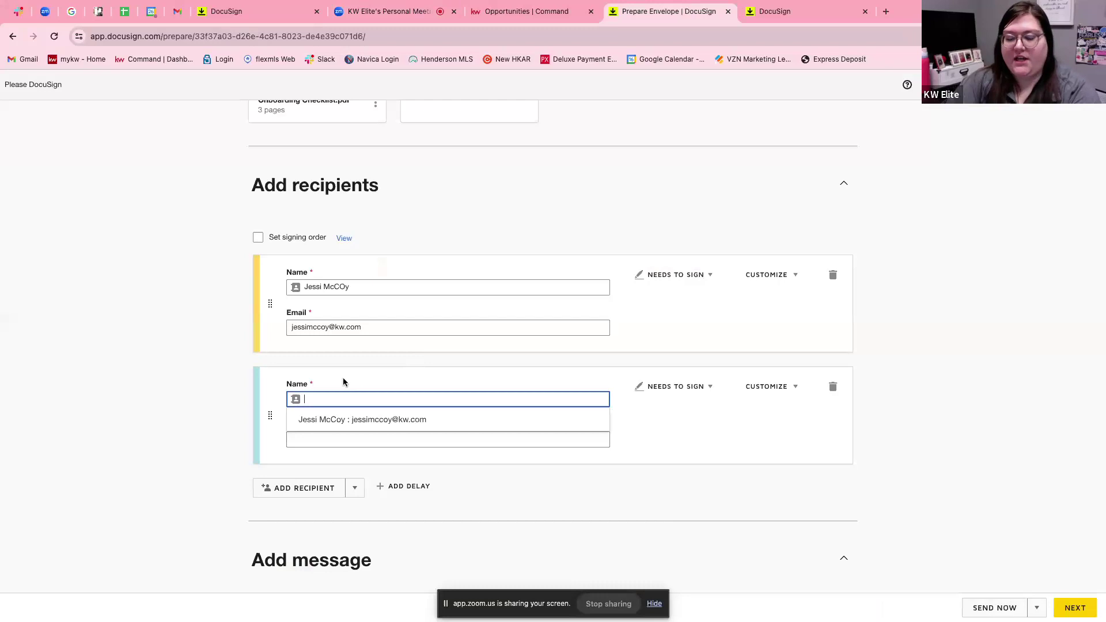
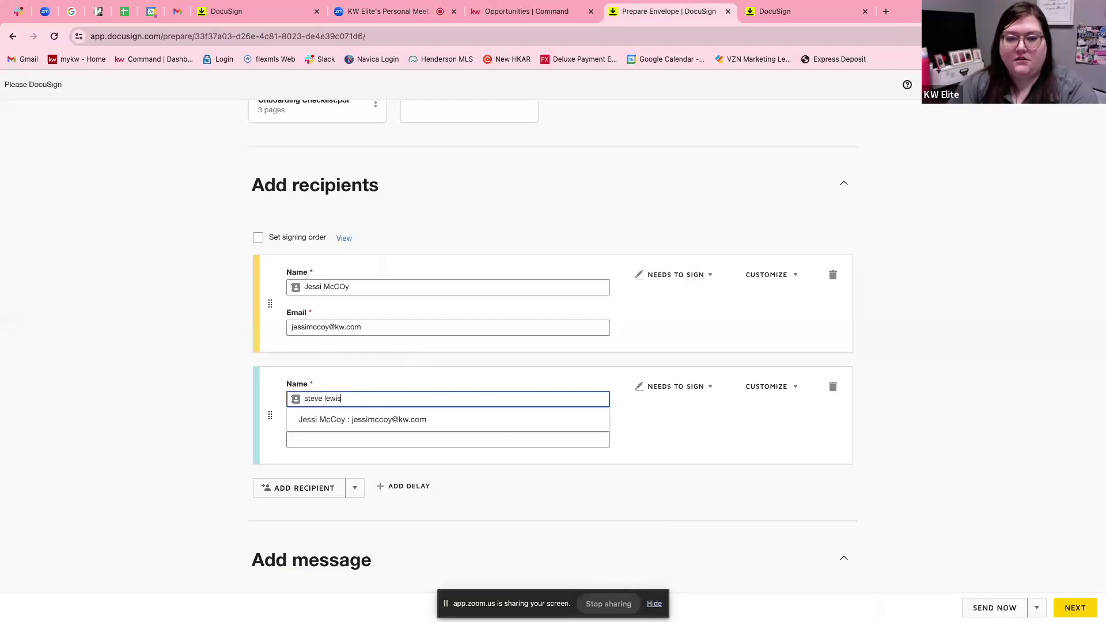
Enter the second recipient's name and e-mail address, then continue to Add Fields.
{"action": "key", "text": "Tab"}
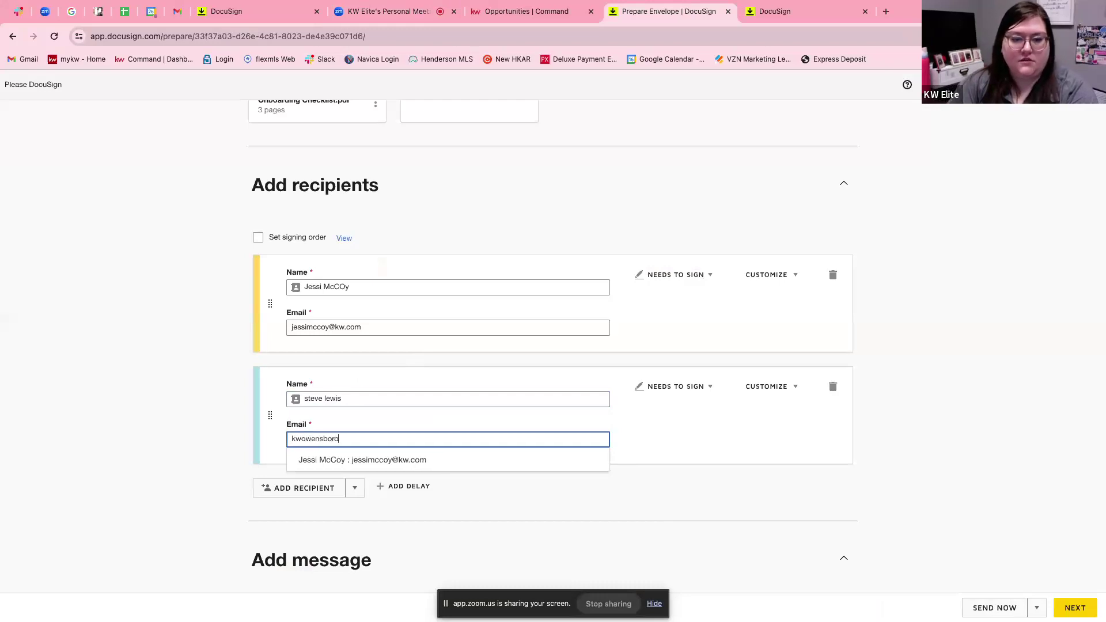
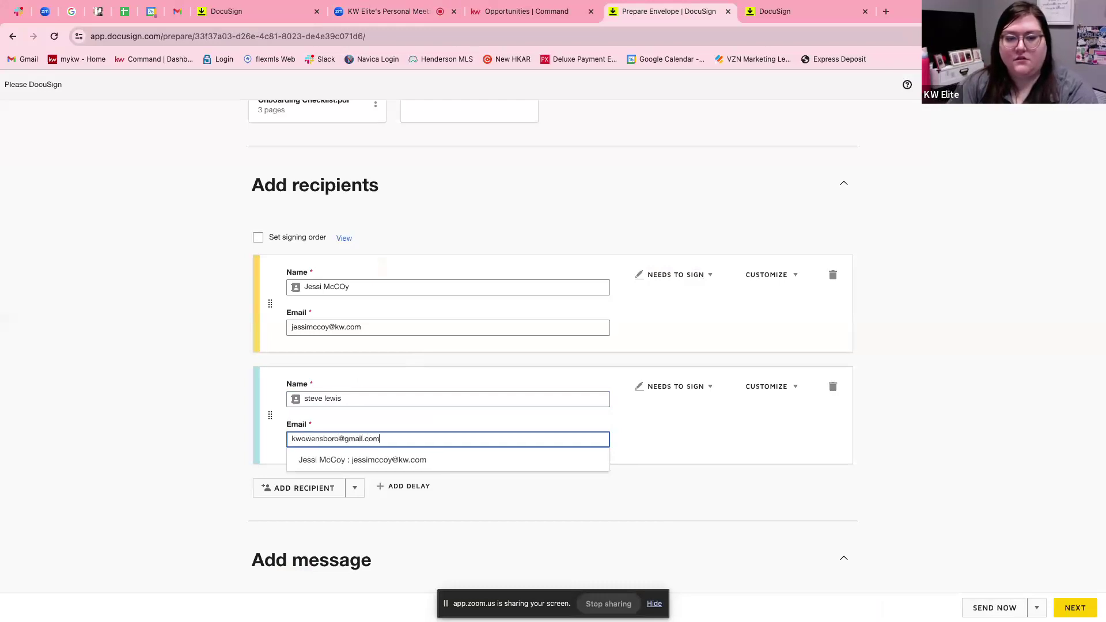
{"action": "left_click", "coordinate": [1072, 611]}
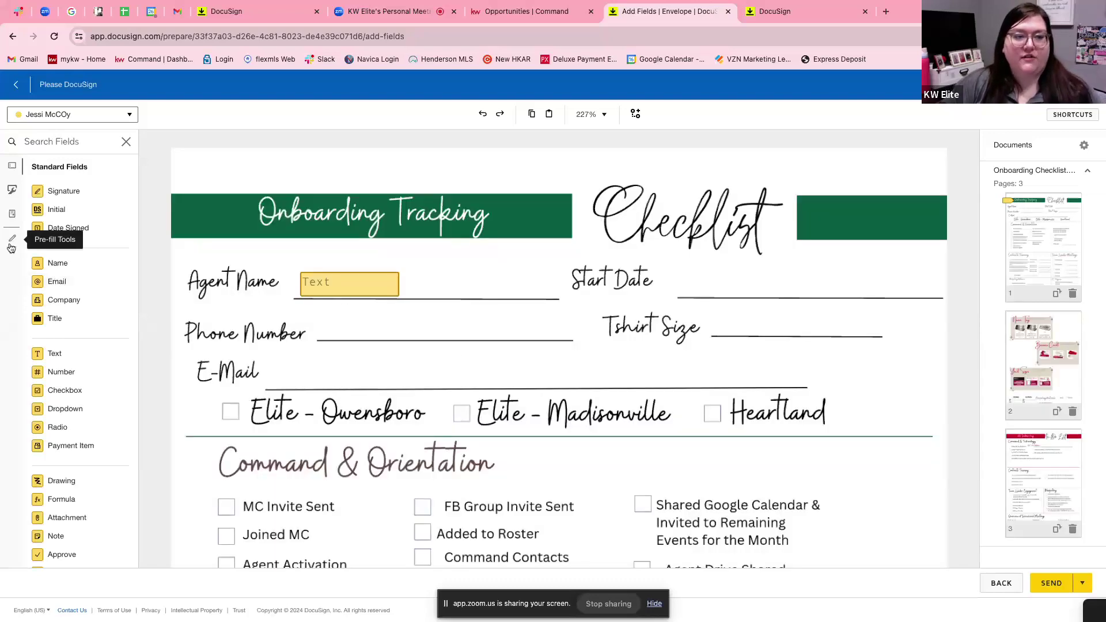
Place a sender pre-filled checkbox on the checklist's MC Invite Sent box.
{"action": "left_click", "coordinate": [11, 244]}
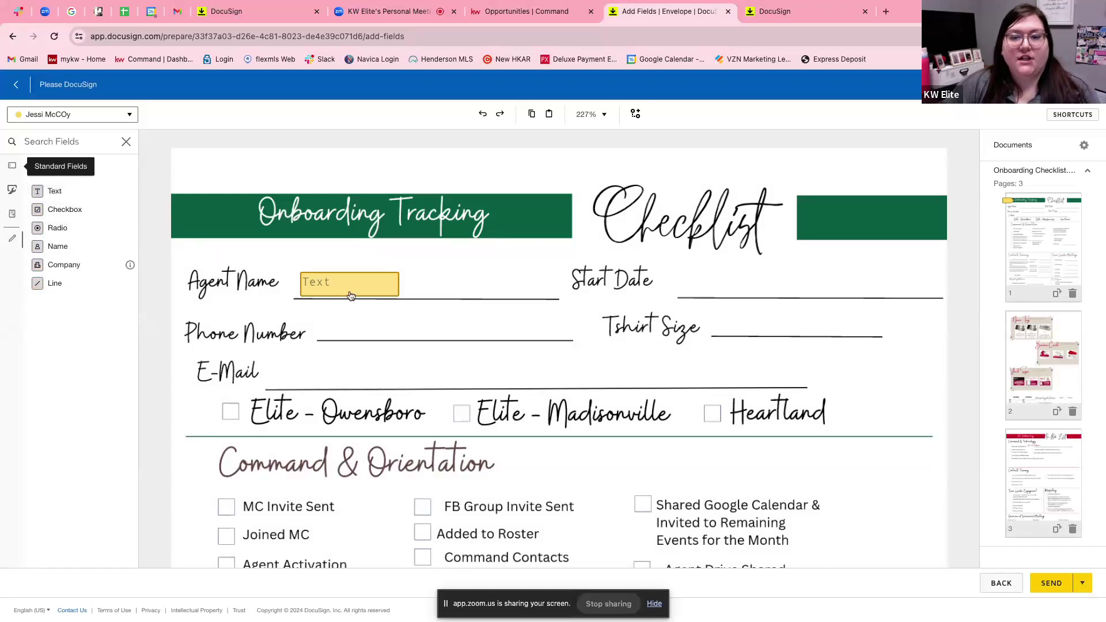
{"action": "scroll", "coordinate": [428, 337], "scroll_direction": "down", "scroll_amount": 2}
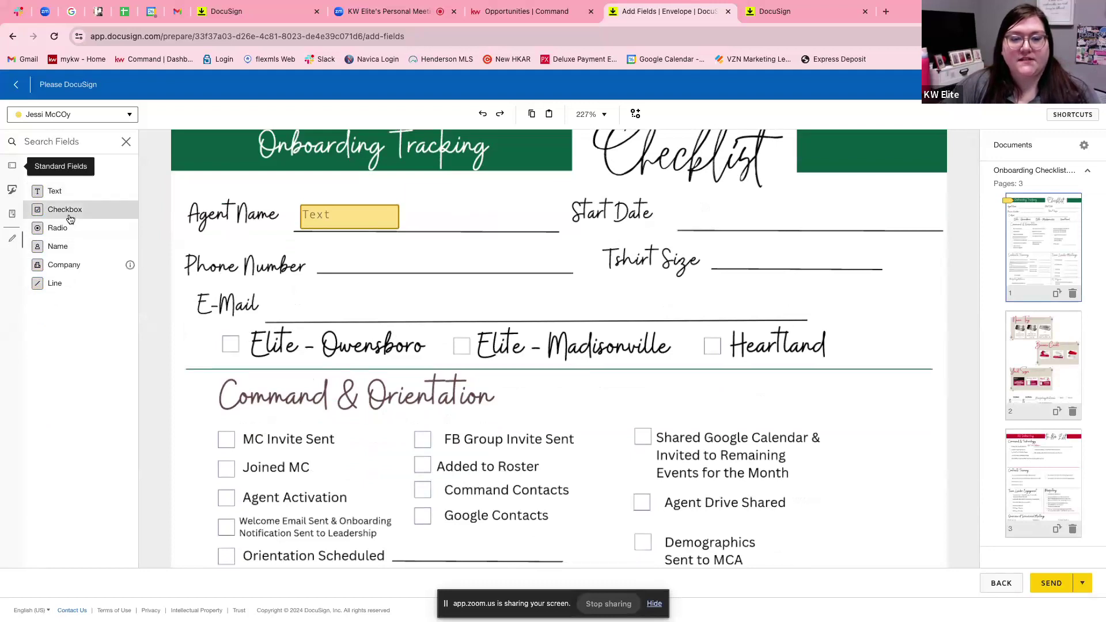
{"action": "scroll", "coordinate": [254, 318], "scroll_direction": "down", "scroll_amount": 1}
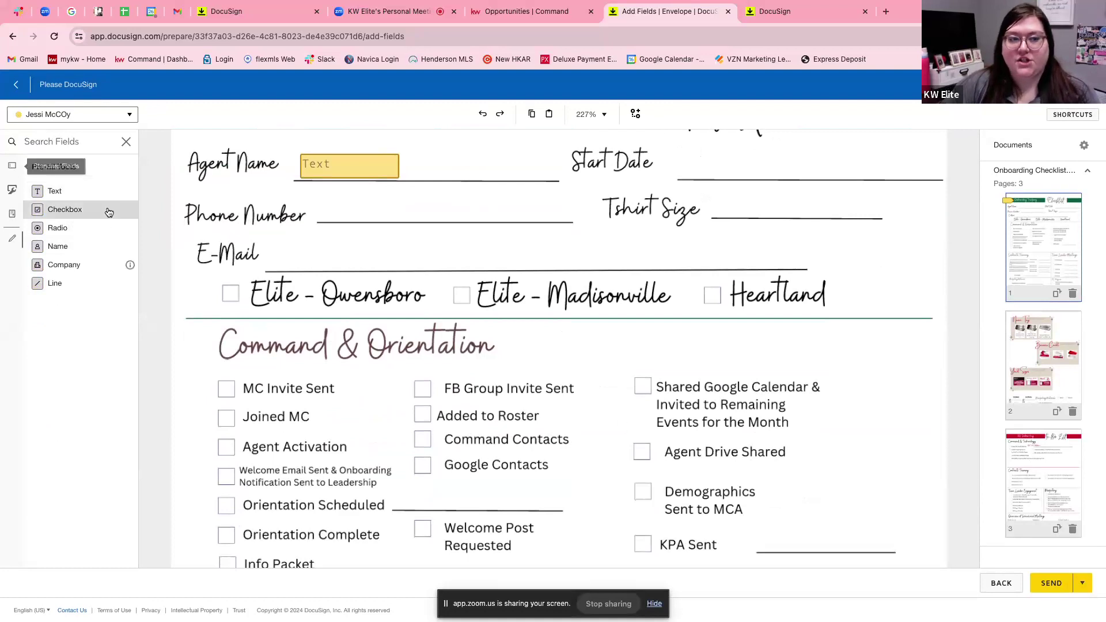
{"action": "left_click", "coordinate": [37, 211]}
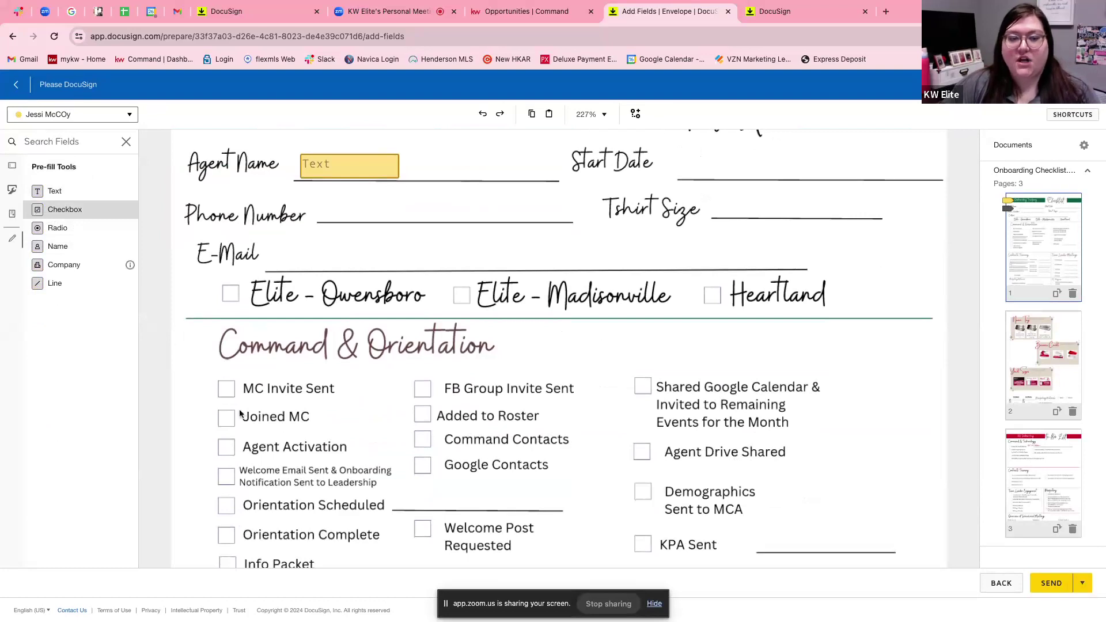
{"action": "left_click", "coordinate": [227, 391]}
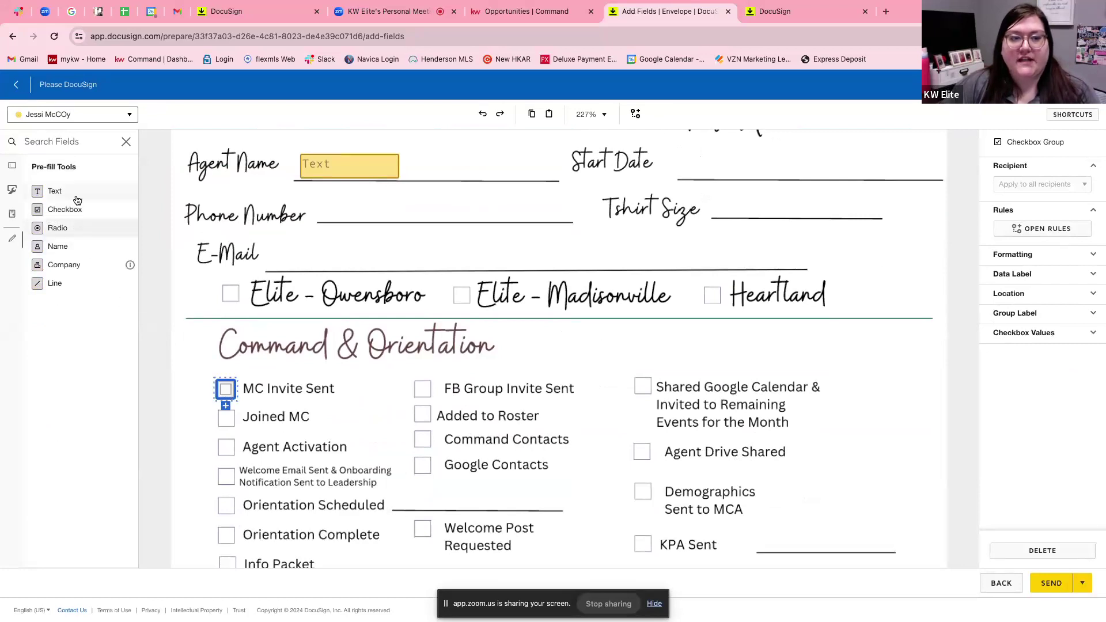
Add a pre-filled text field on the Phone Number line containing the agent's phone number.
{"action": "left_click_drag", "start_coordinate": [81, 193], "coordinate": [382, 209]}
{"action": "left_click", "coordinate": [1044, 295]}
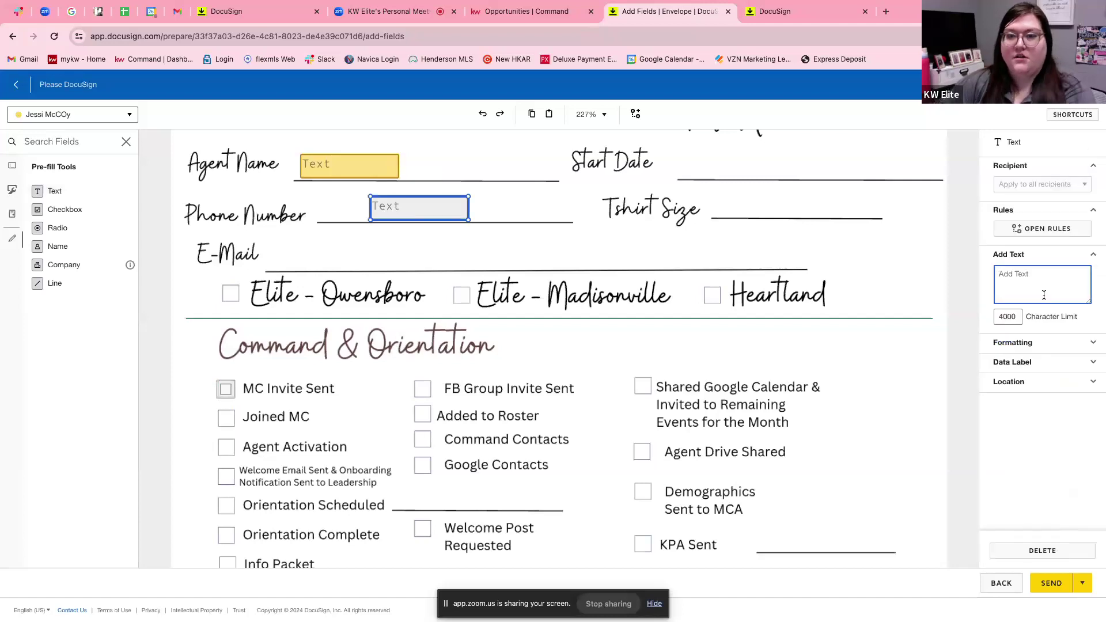
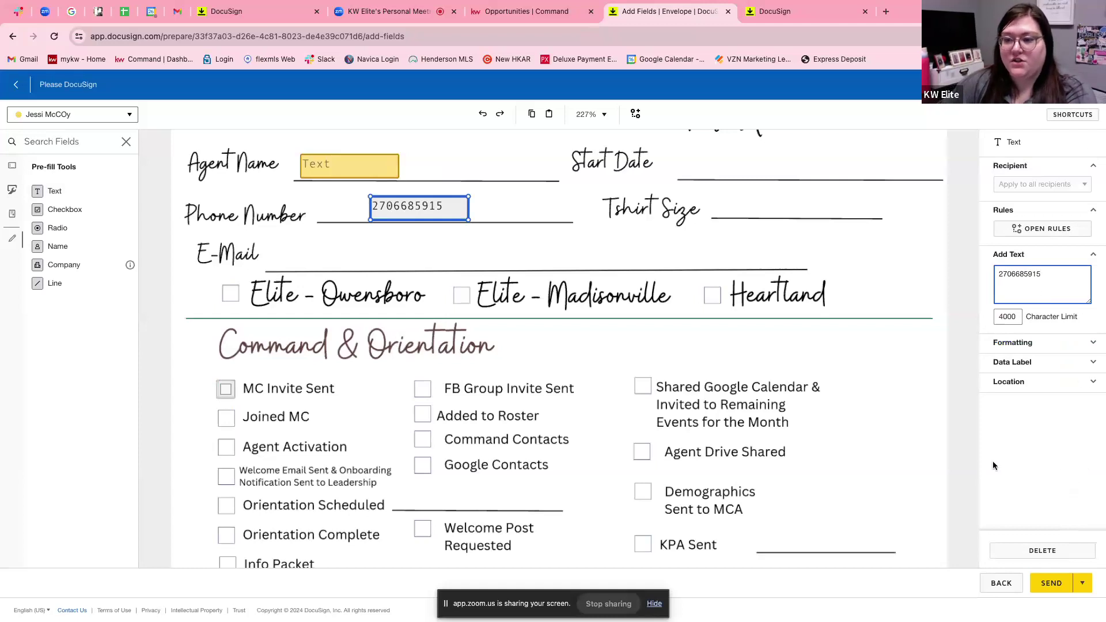
{"action": "left_click", "coordinate": [955, 450]}
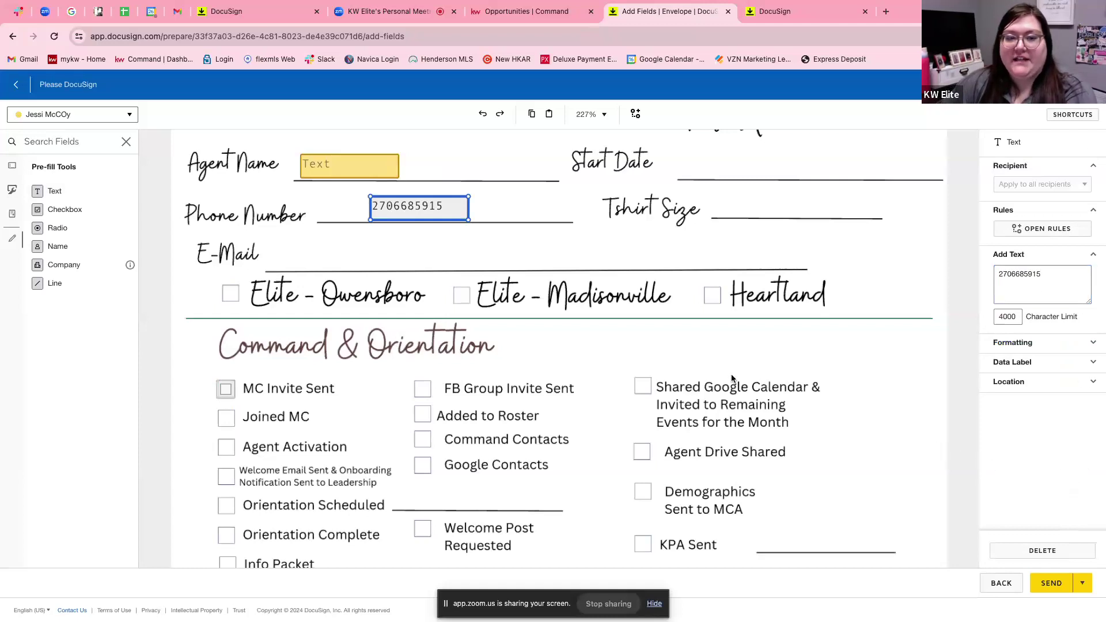
{"action": "scroll", "coordinate": [387, 257], "scroll_direction": "up", "scroll_amount": 3}
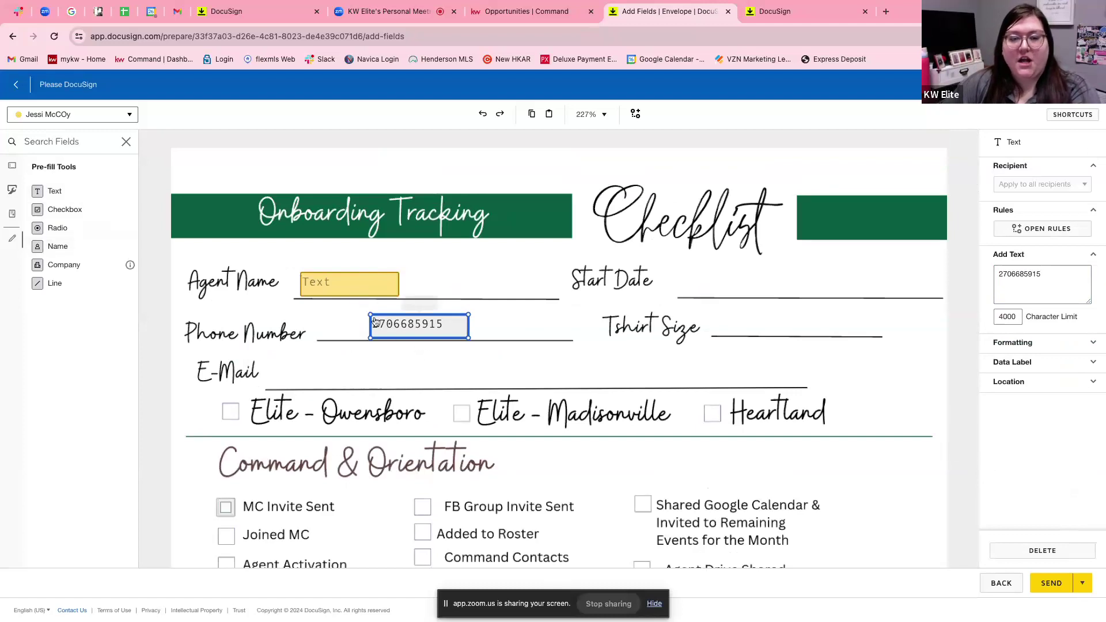
{"action": "left_click", "coordinate": [320, 286]}
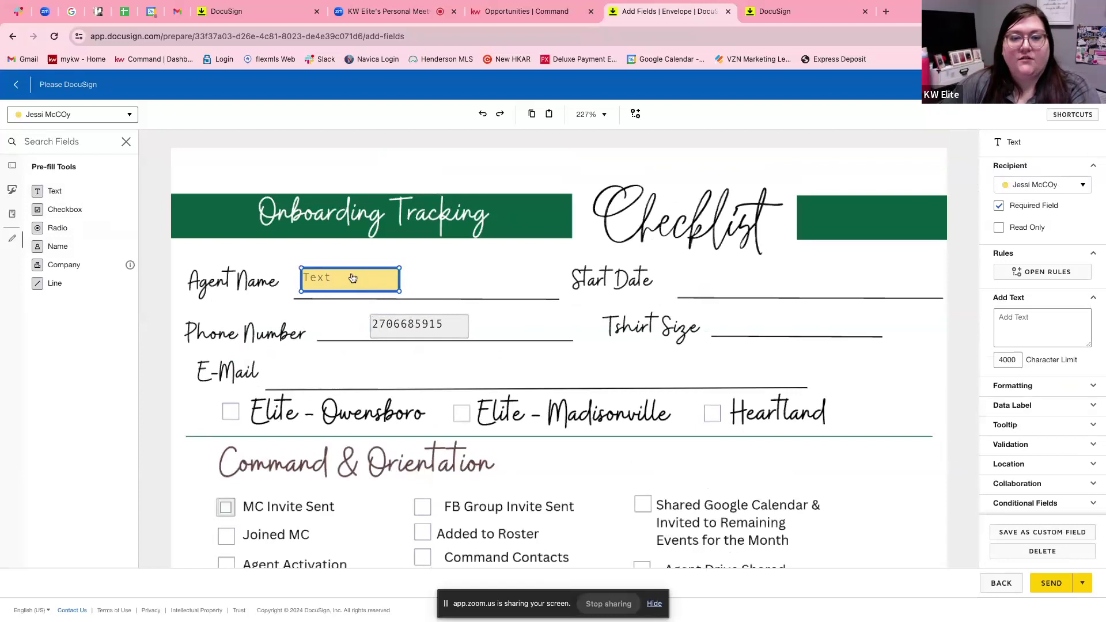
Switch Standard Fields to the second recipient and place a Full Name field beside Start Date.
{"action": "scroll", "coordinate": [493, 334], "scroll_direction": "down", "scroll_amount": 2}
{"action": "scroll", "coordinate": [493, 334], "scroll_direction": "down", "scroll_amount": 1}
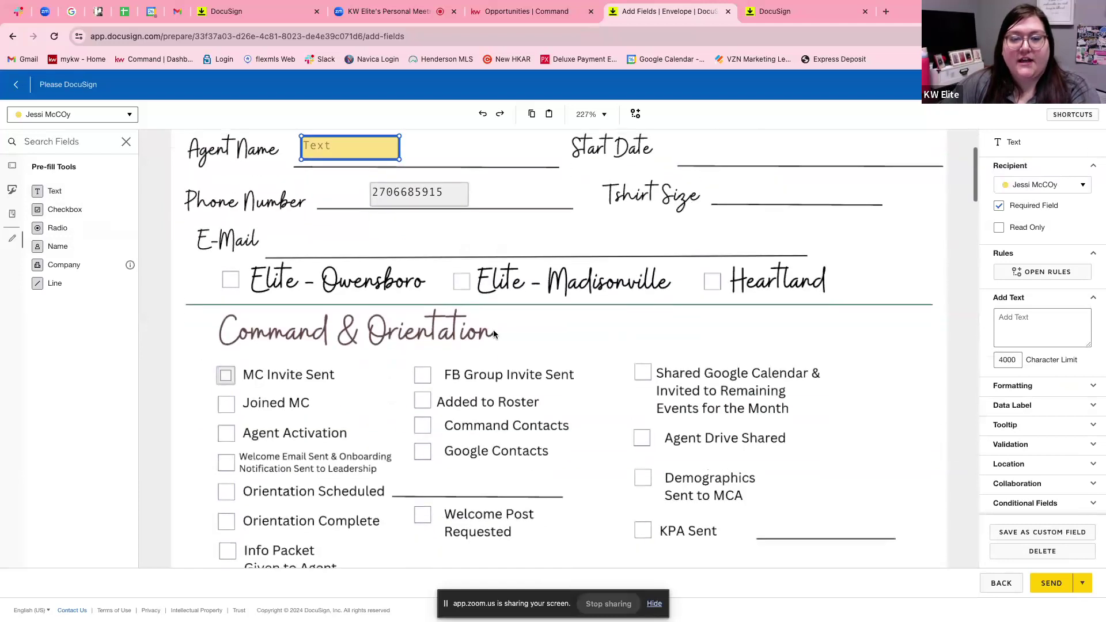
{"action": "left_click", "coordinate": [12, 168]}
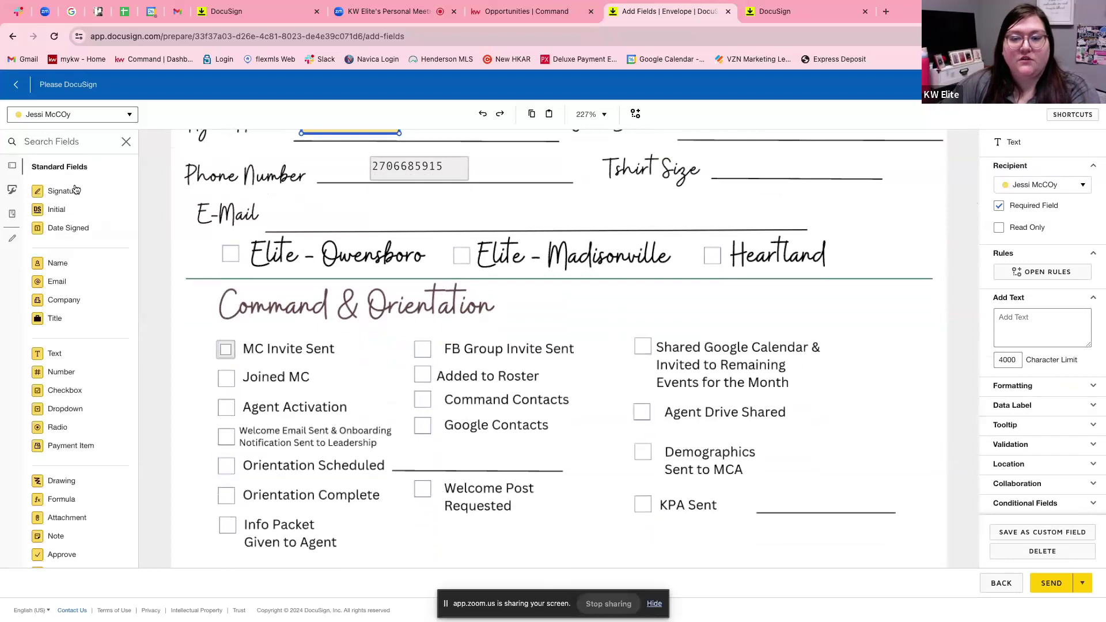
{"action": "scroll", "coordinate": [525, 334], "scroll_direction": "down", "scroll_amount": 4}
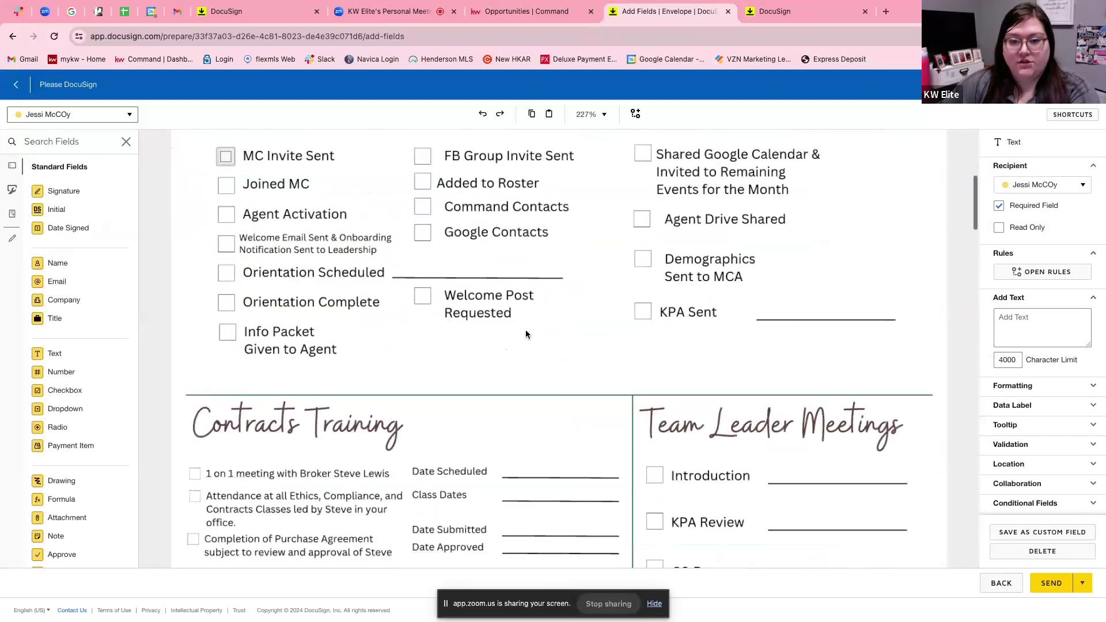
{"action": "scroll", "coordinate": [526, 331], "scroll_direction": "up", "scroll_amount": 8}
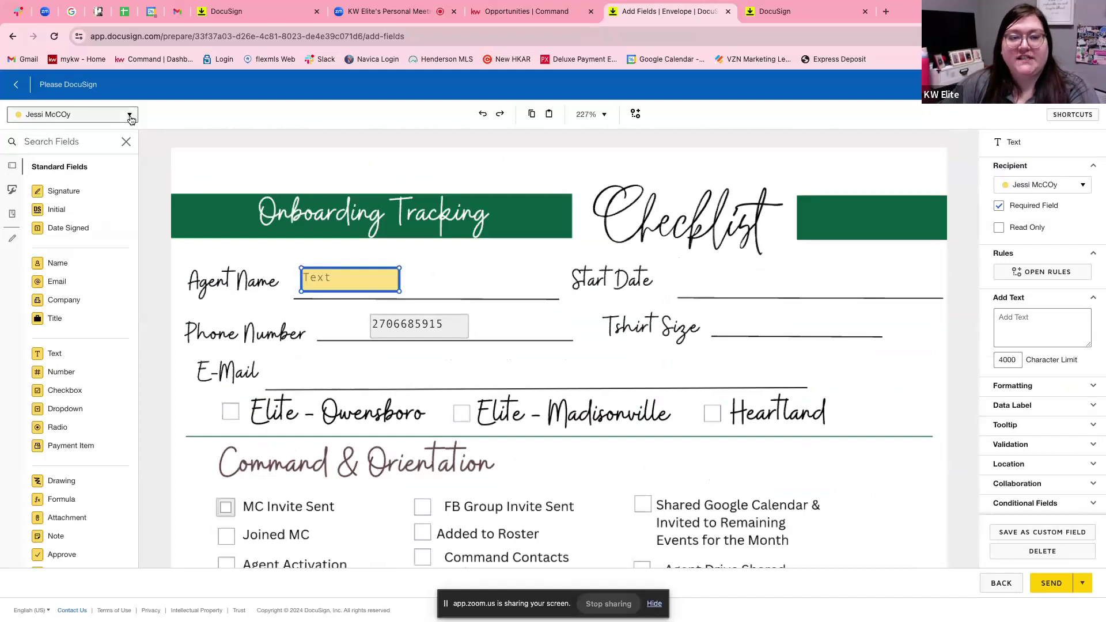
{"action": "left_click", "coordinate": [130, 116]}
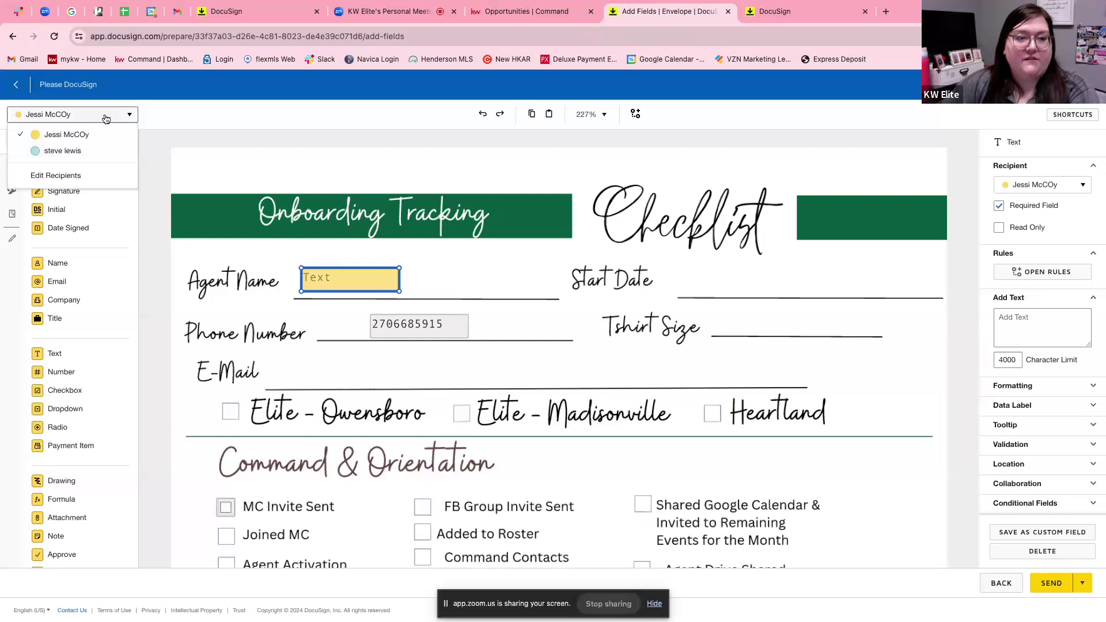
{"action": "left_click", "coordinate": [82, 154]}
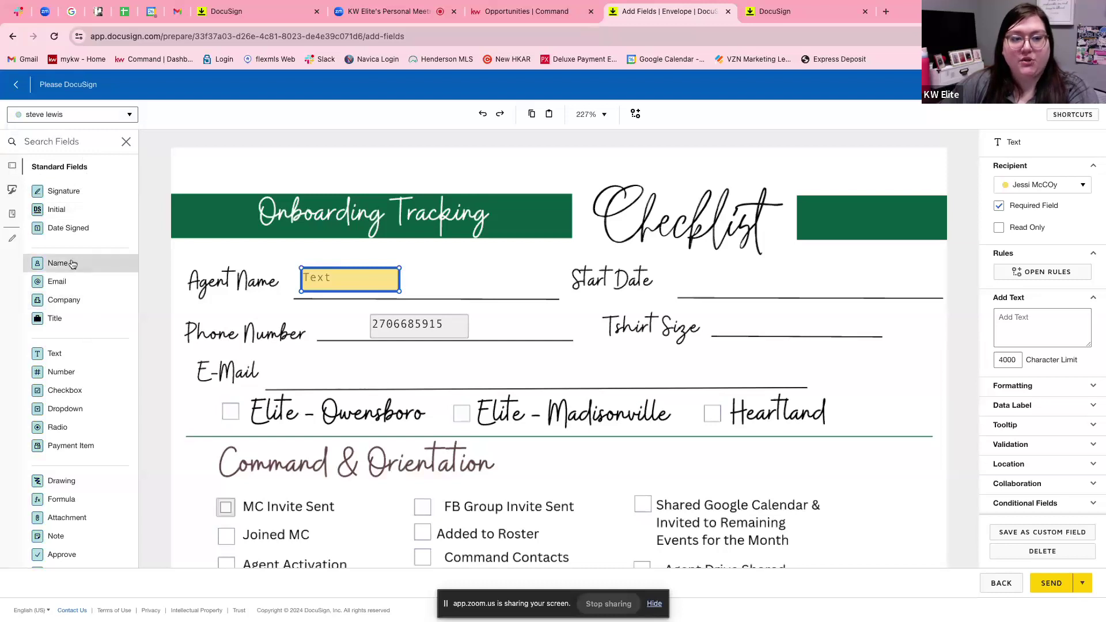
{"action": "left_click_drag", "start_coordinate": [72, 264], "coordinate": [713, 276]}
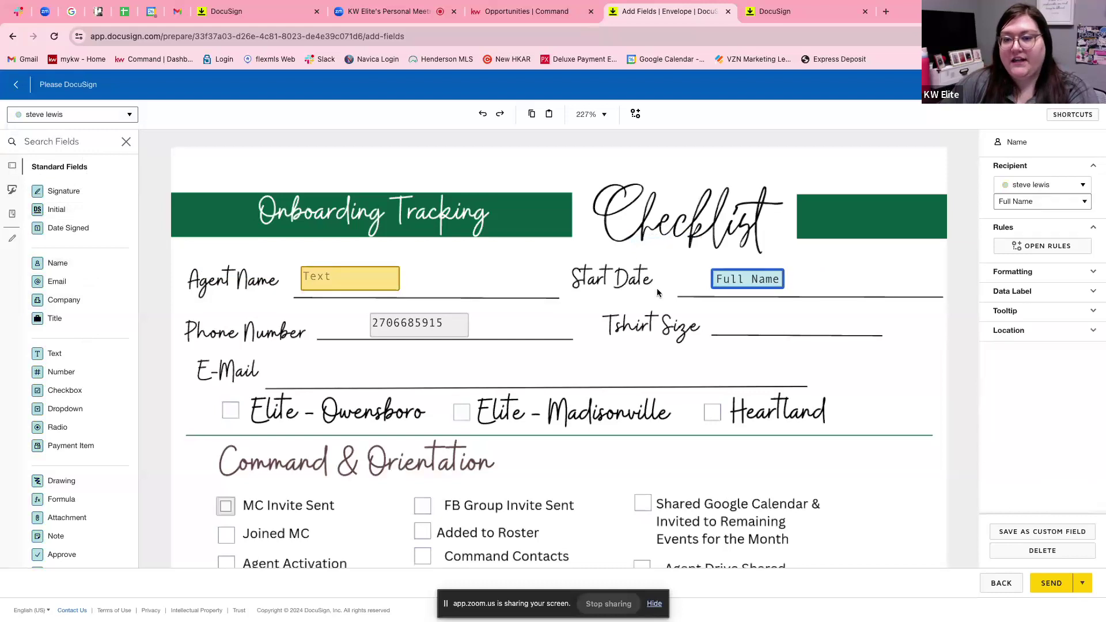
{"action": "scroll", "coordinate": [657, 288], "scroll_direction": "down", "scroll_amount": 2}
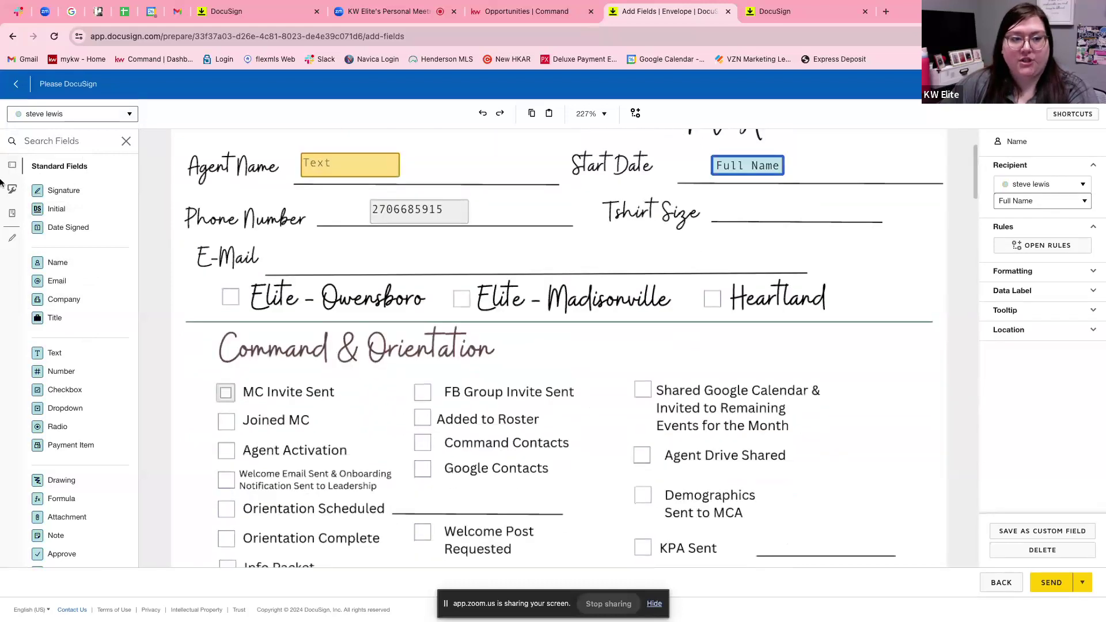
{"action": "scroll", "coordinate": [249, 398], "scroll_direction": "down", "scroll_amount": 1}
{"action": "scroll", "coordinate": [247, 380], "scroll_direction": "down", "scroll_amount": 3}
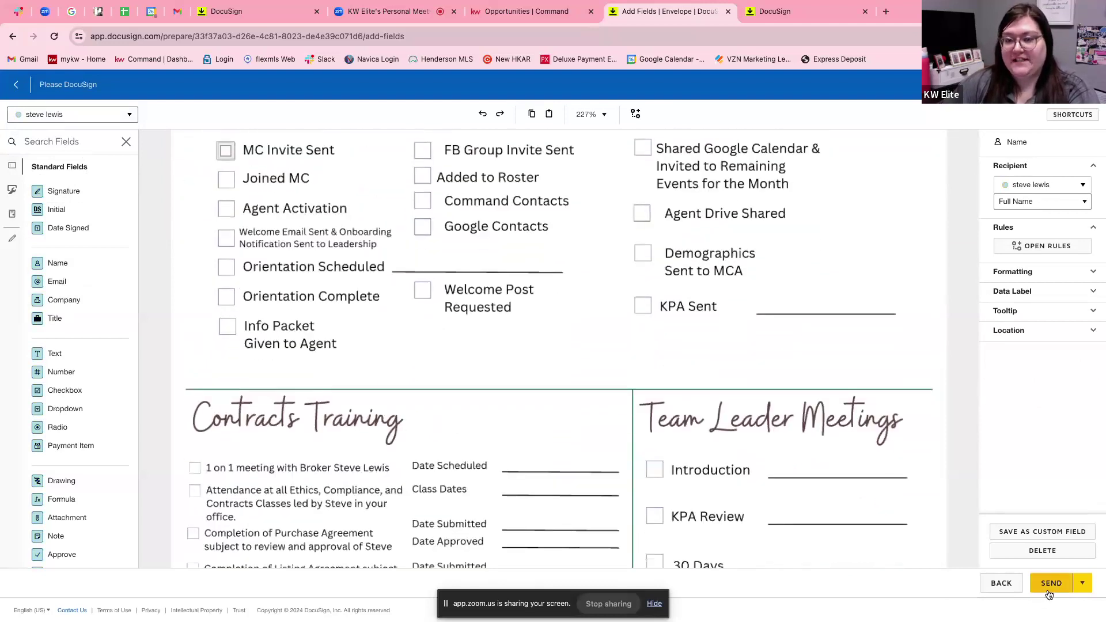
{"action": "scroll", "coordinate": [577, 389], "scroll_direction": "up", "scroll_amount": 1}
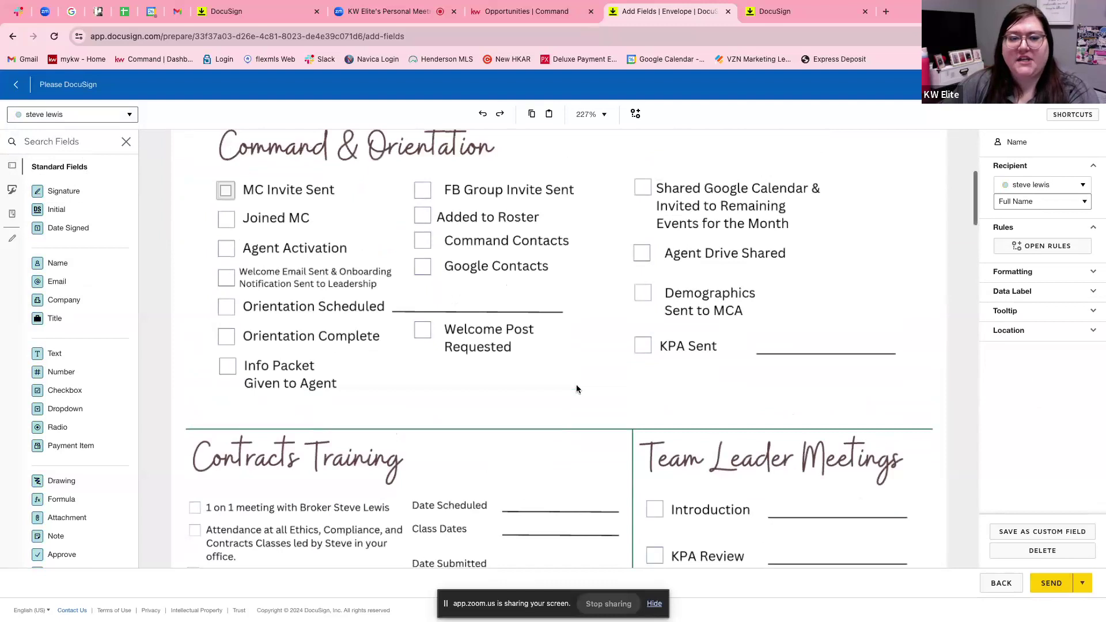
{"action": "scroll", "coordinate": [577, 389], "scroll_direction": "up", "scroll_amount": 6}
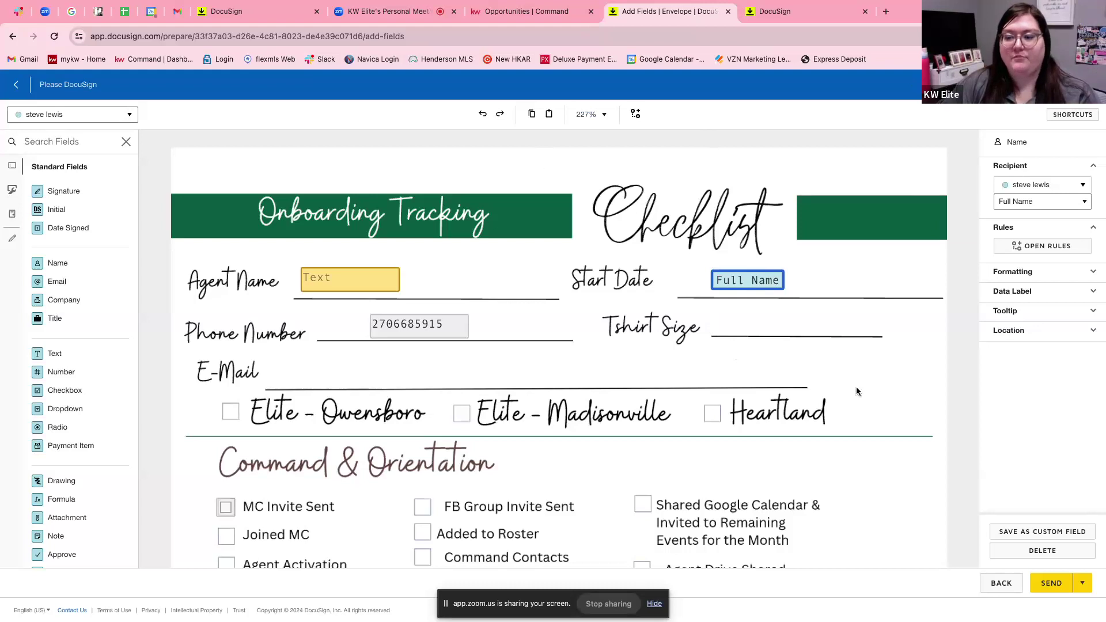
Leave the envelope editor and close the Add Fields envelope tab to reach the eSignature Home dashboard.
{"action": "left_click", "coordinate": [1000, 583]}
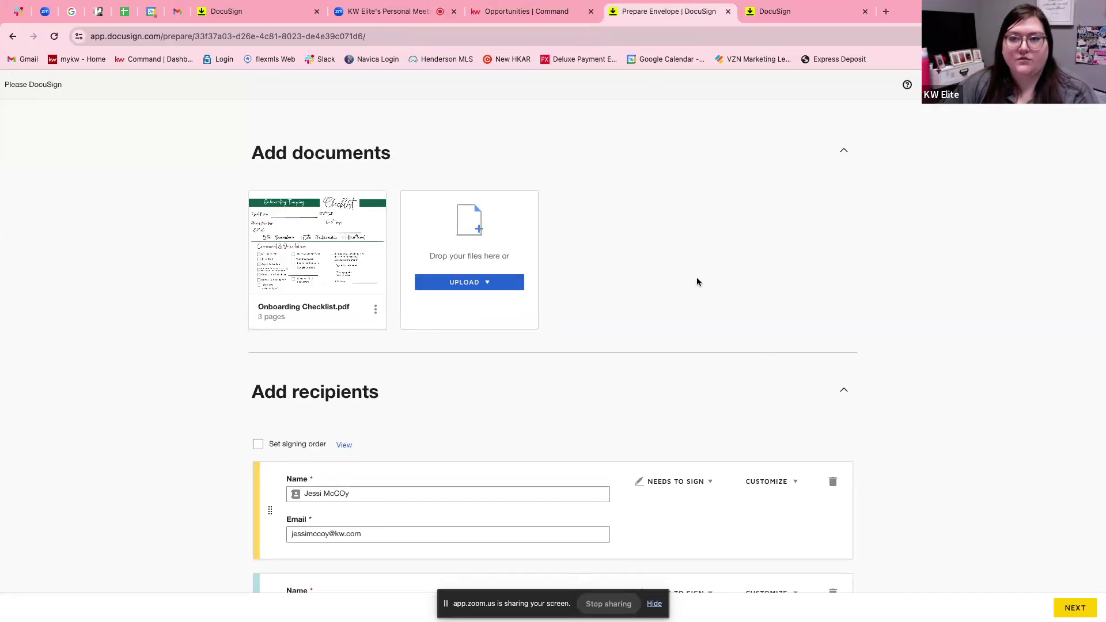
{"action": "left_click", "coordinate": [10, 43]}
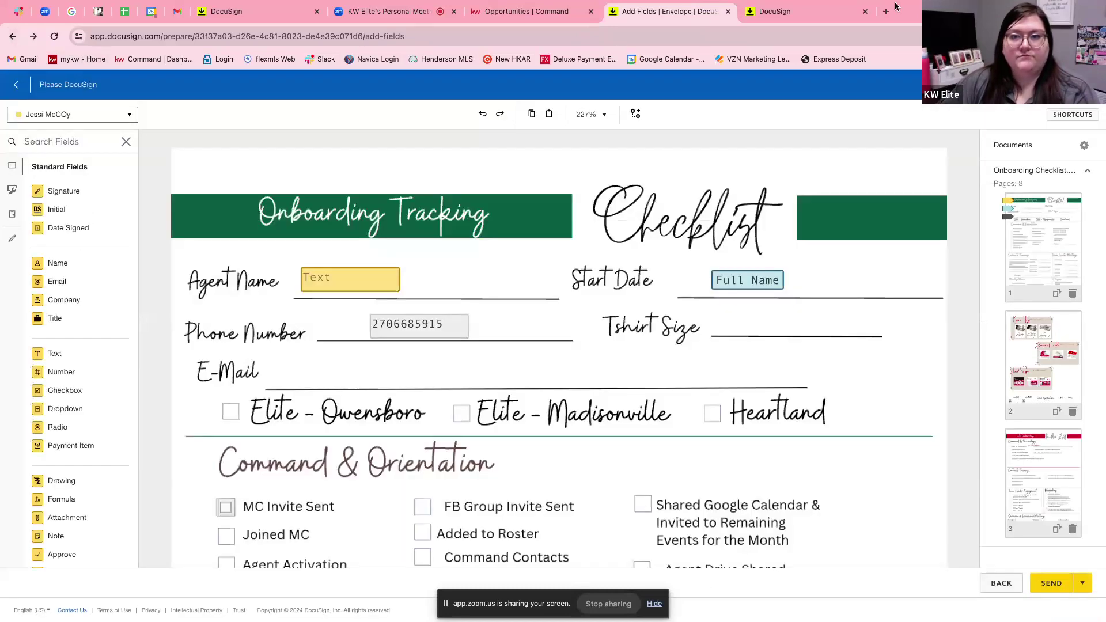
{"action": "left_click", "coordinate": [727, 12]}
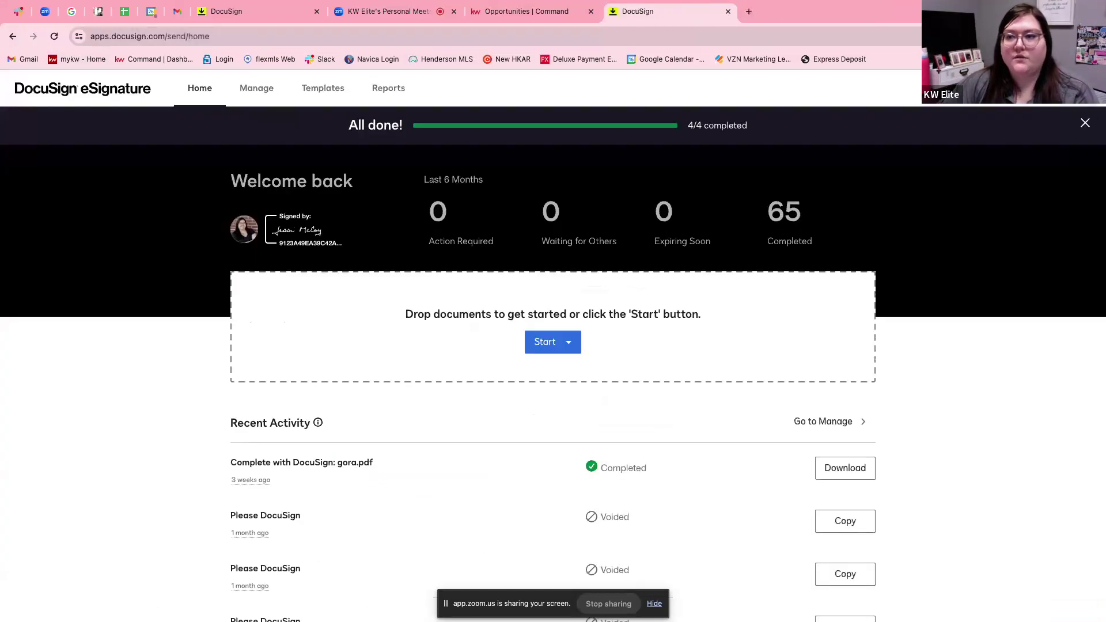
Switch from eSignature to DocuSign Rooms via the profile menu.
{"action": "left_click", "coordinate": [1080, 90]}
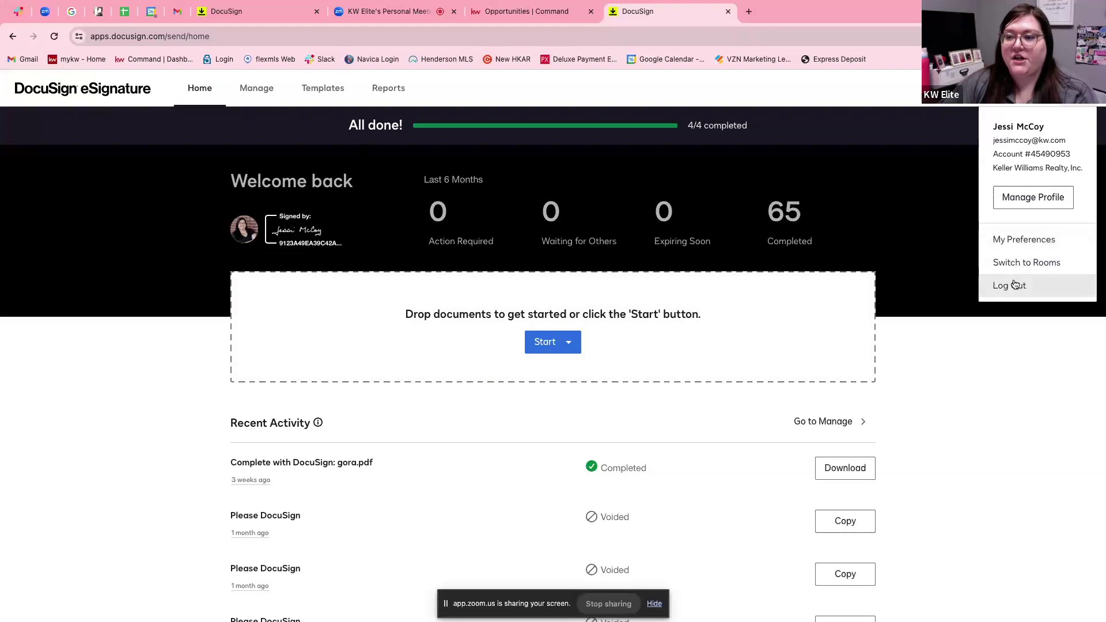
{"action": "left_click", "coordinate": [1012, 264]}
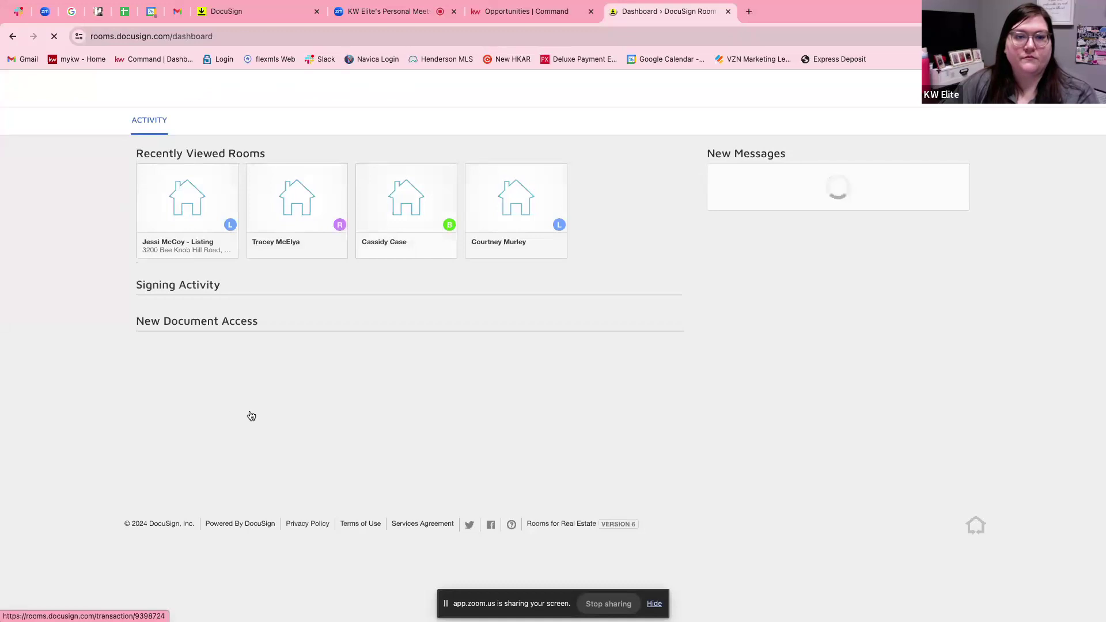
Confirm the listing room's envelopes include the draft 'Please DocuSign', then return to the Zoom meeting.
{"action": "left_click", "coordinate": [196, 222]}
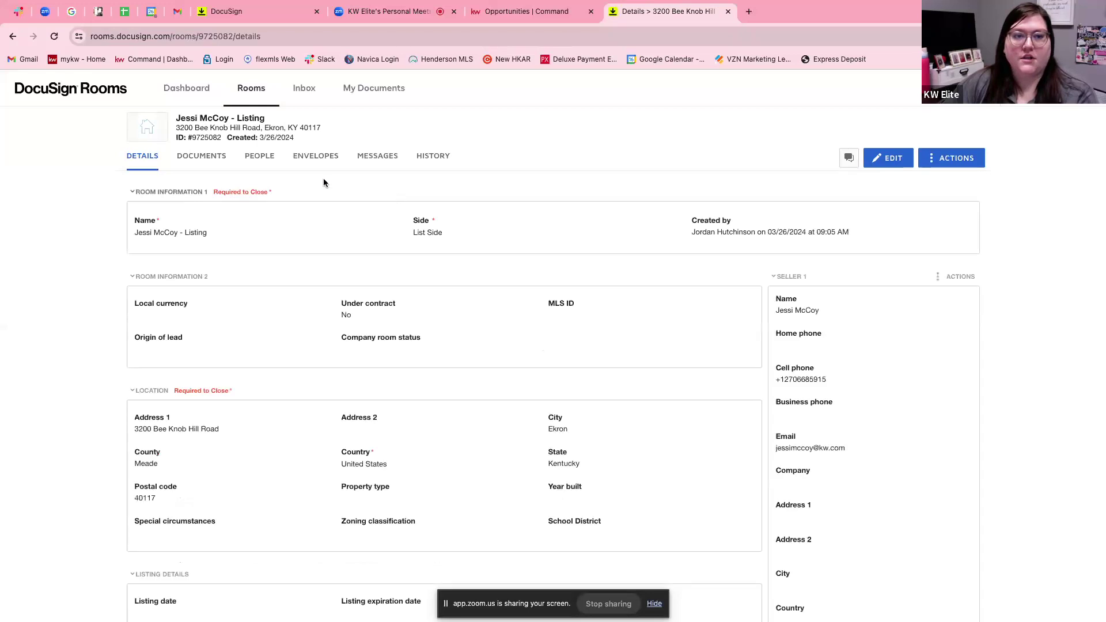
{"action": "left_click", "coordinate": [217, 165]}
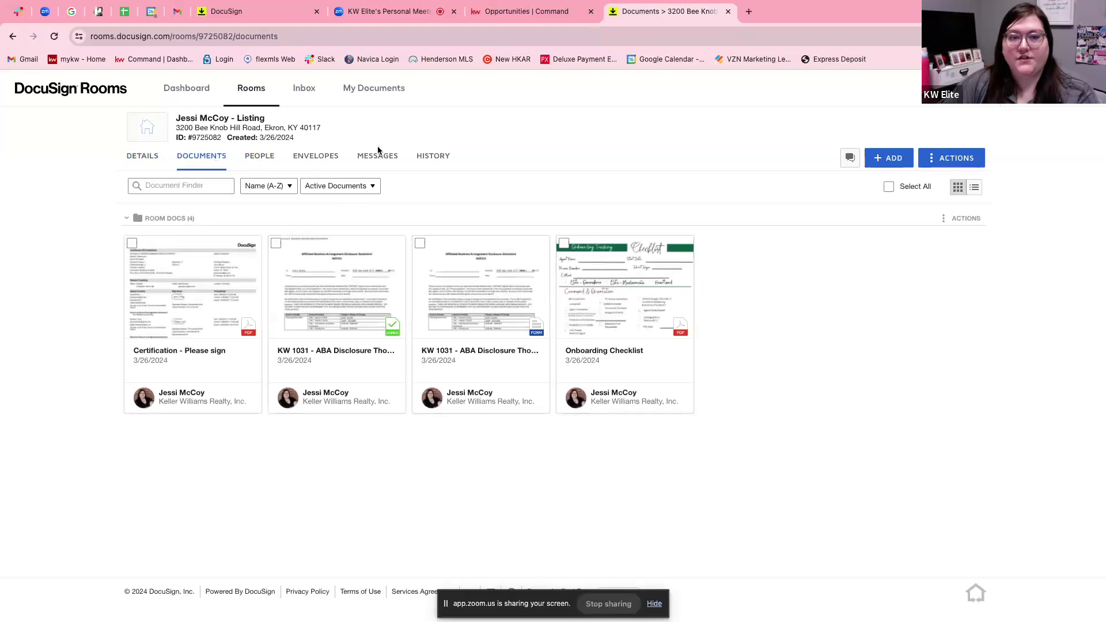
{"action": "left_click", "coordinate": [318, 157]}
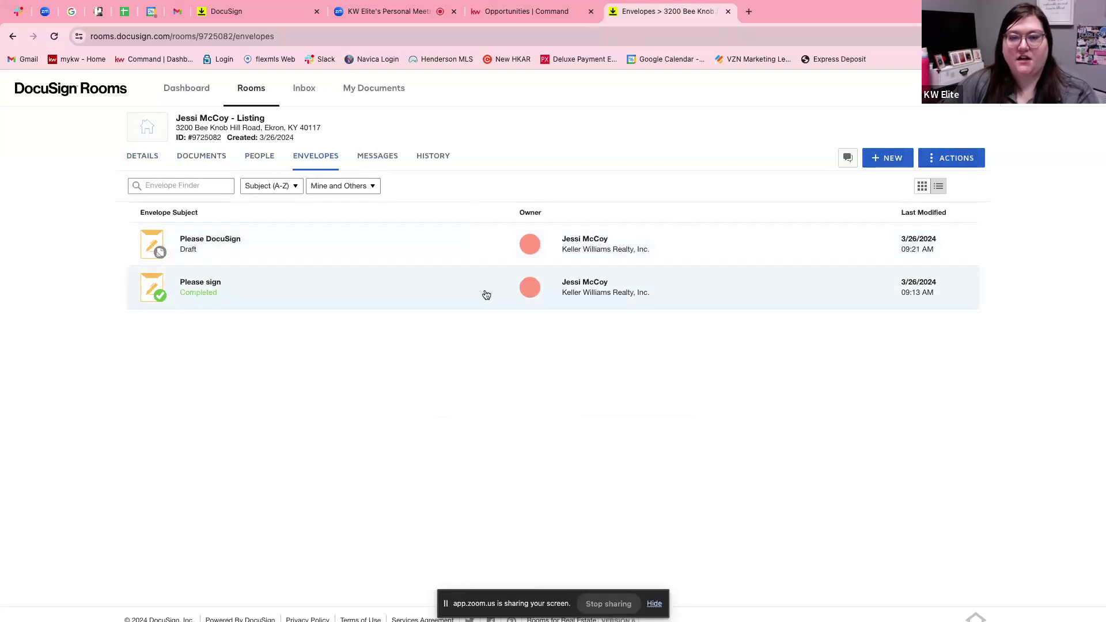
{"action": "left_click", "coordinate": [342, 13]}
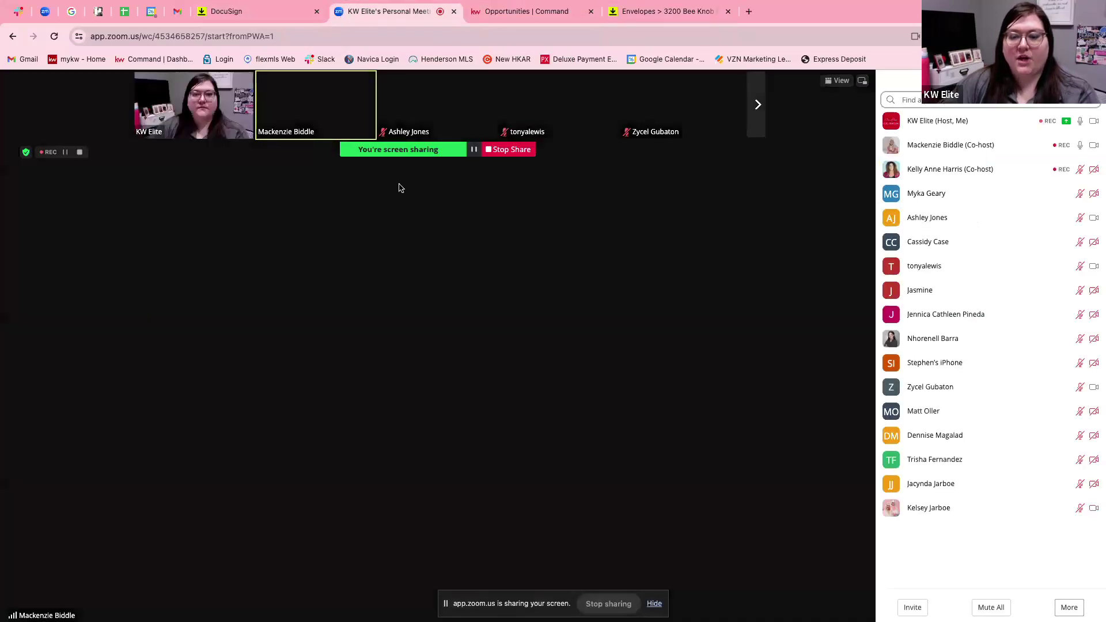
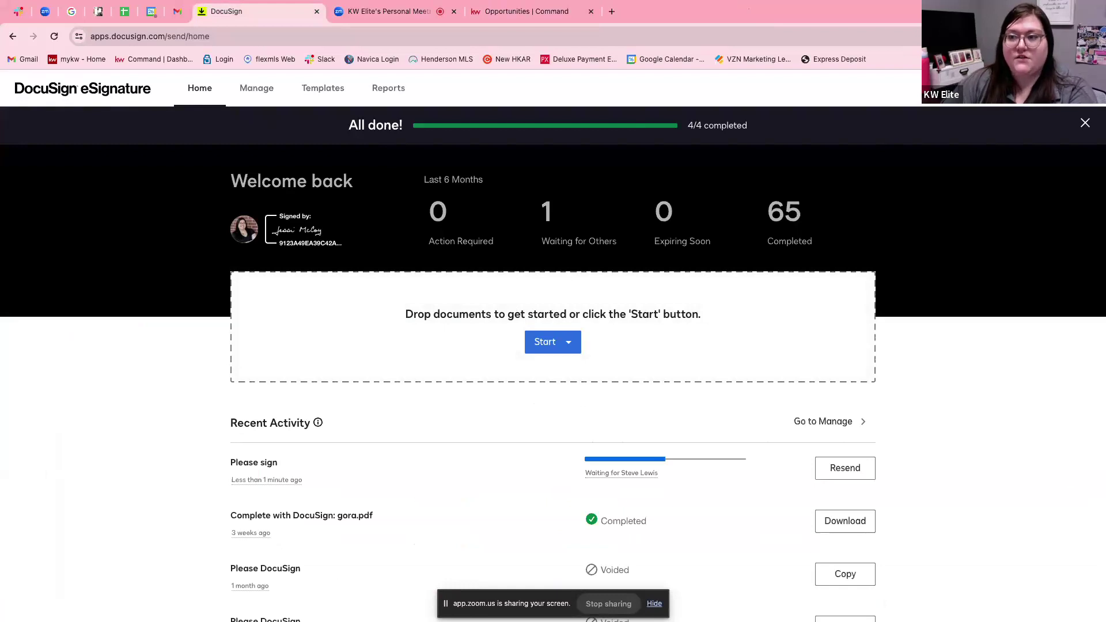
Create a new envelope with Start > Send an Envelope.
{"action": "left_click", "coordinate": [1080, 87]}
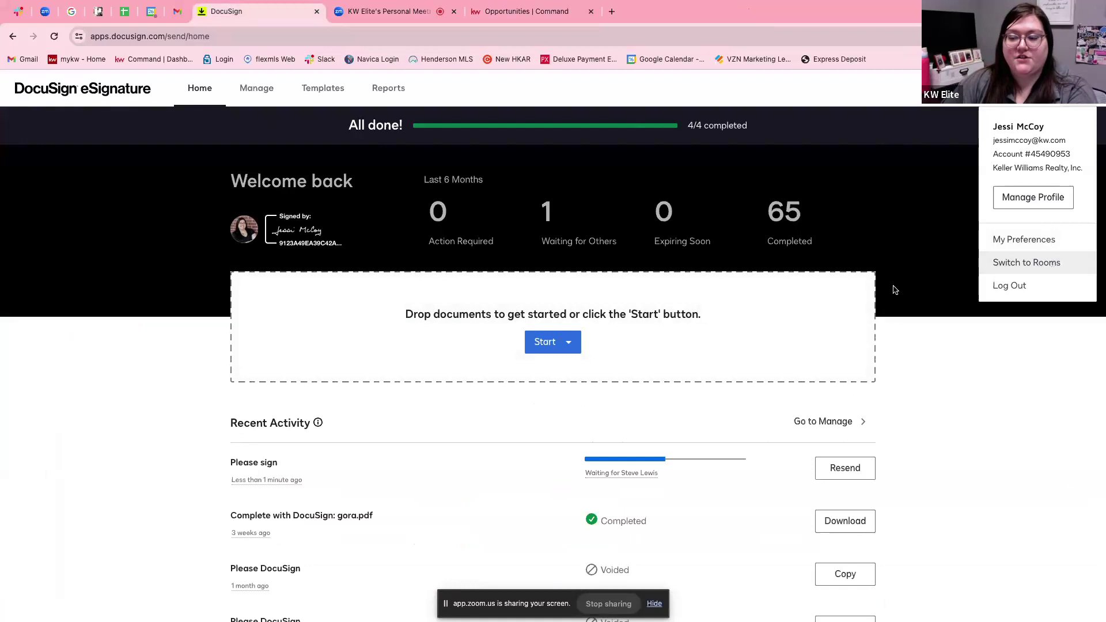
{"action": "left_click", "coordinate": [565, 348]}
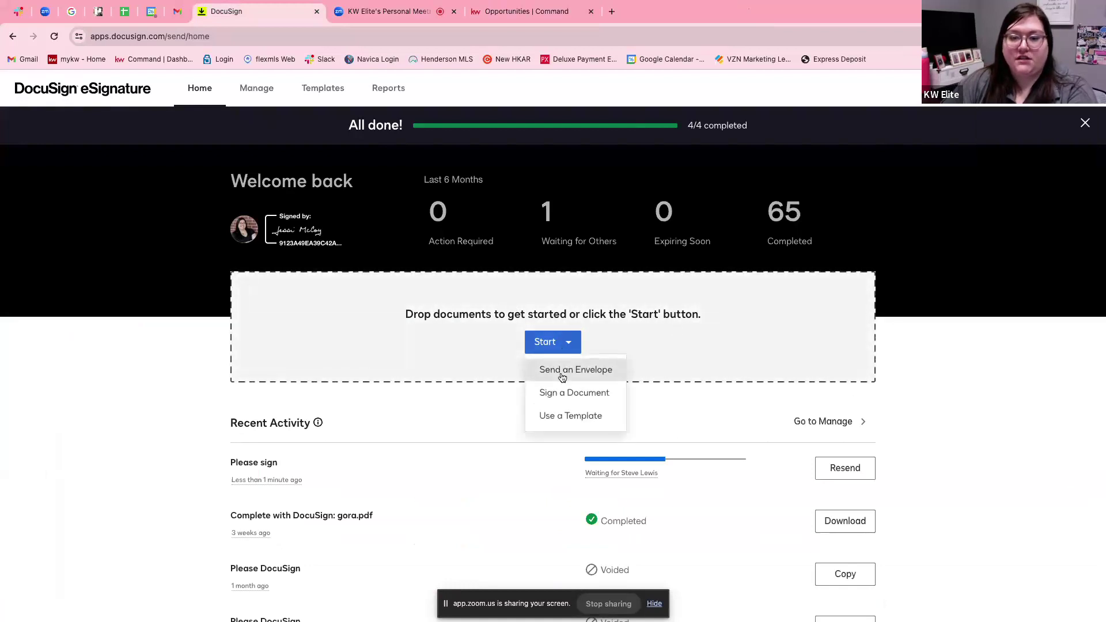
{"action": "left_click", "coordinate": [560, 372]}
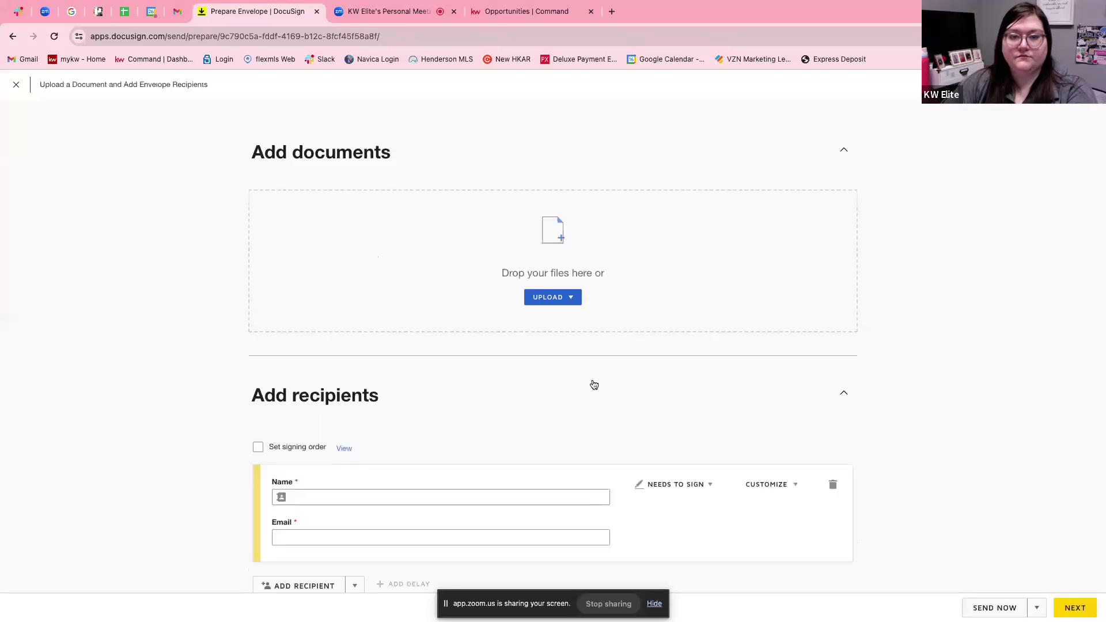
Upload Onboarding Checklist.pdf from the computer to the envelope.
{"action": "left_click", "coordinate": [571, 299]}
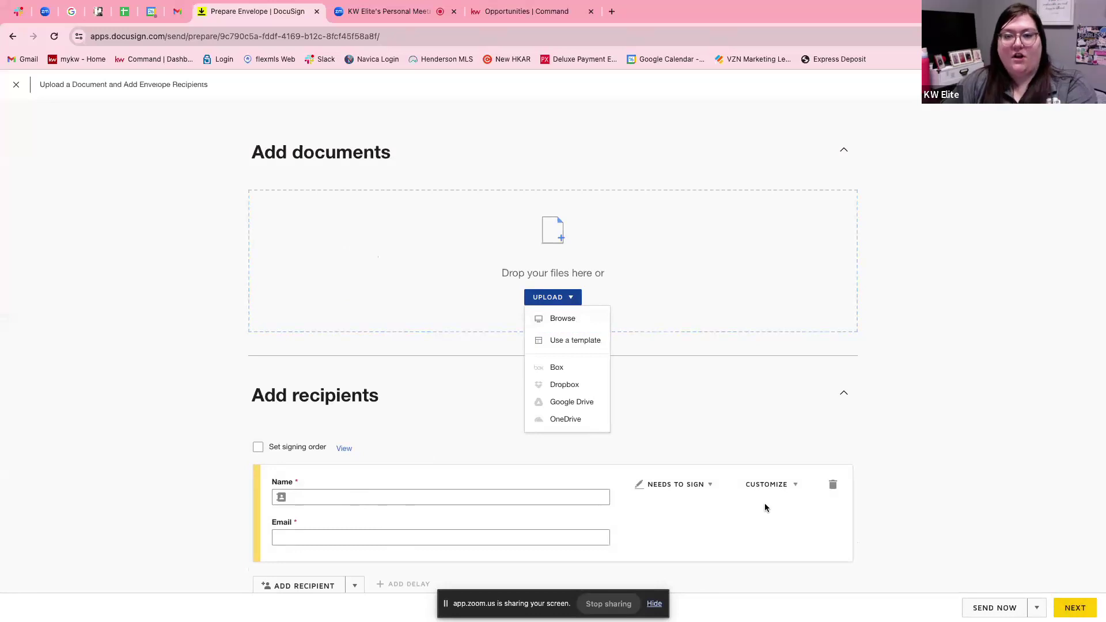
{"action": "left_click", "coordinate": [562, 318]}
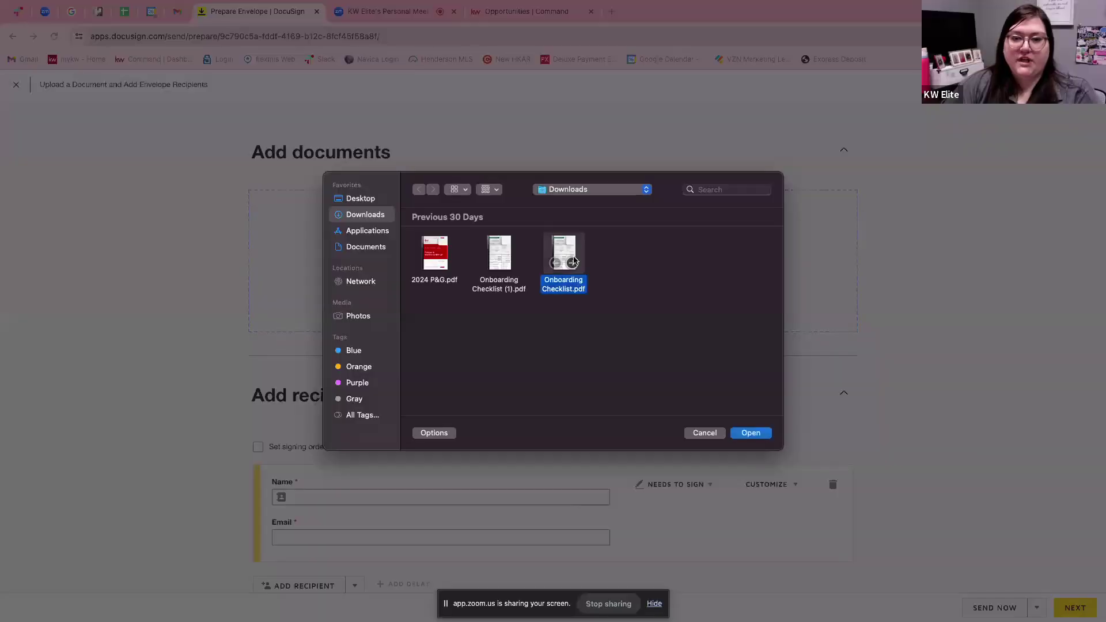
{"action": "left_click", "coordinate": [750, 433]}
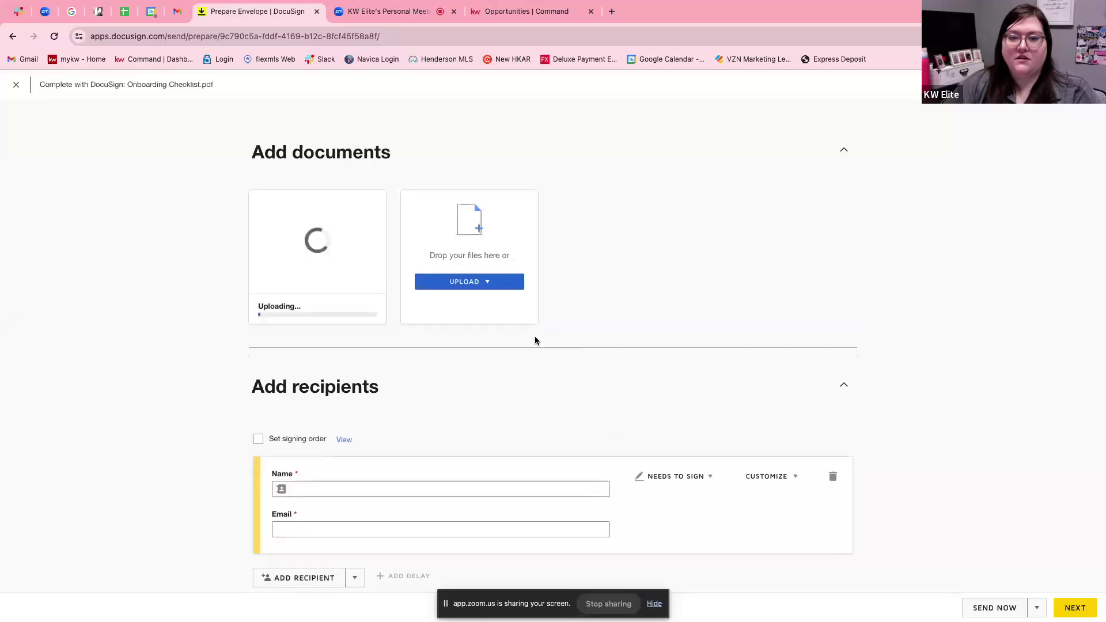
Add the suggested contact as the signing recipient, filling name and email, then continue to fields.
{"action": "left_click", "coordinate": [394, 483]}
{"action": "left_click", "coordinate": [388, 507]}
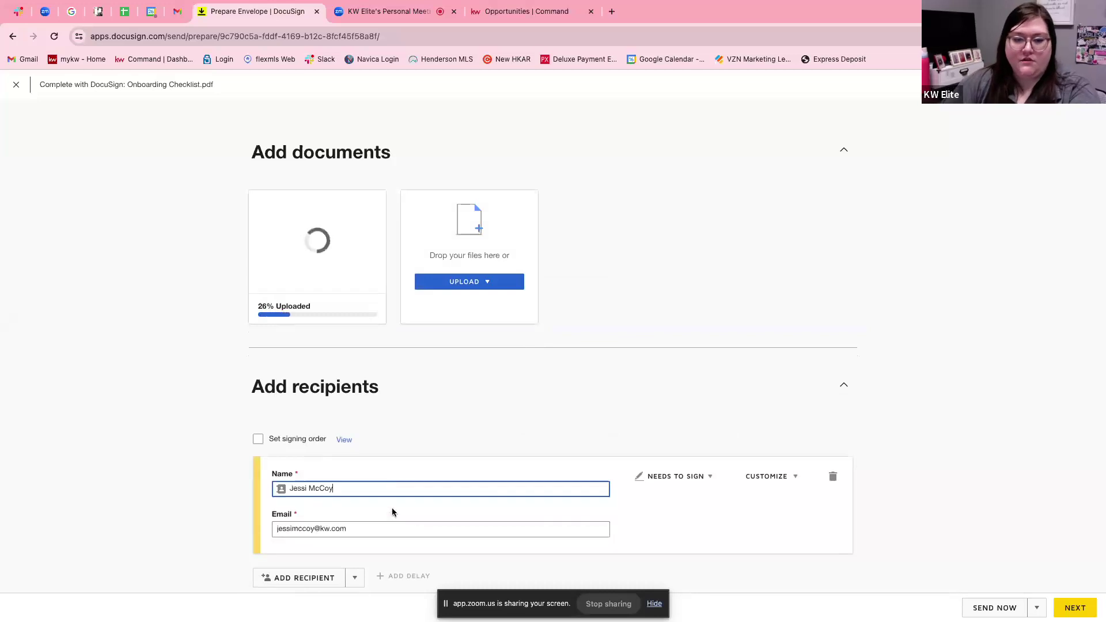
{"action": "scroll", "coordinate": [893, 564], "scroll_direction": "down", "scroll_amount": 4}
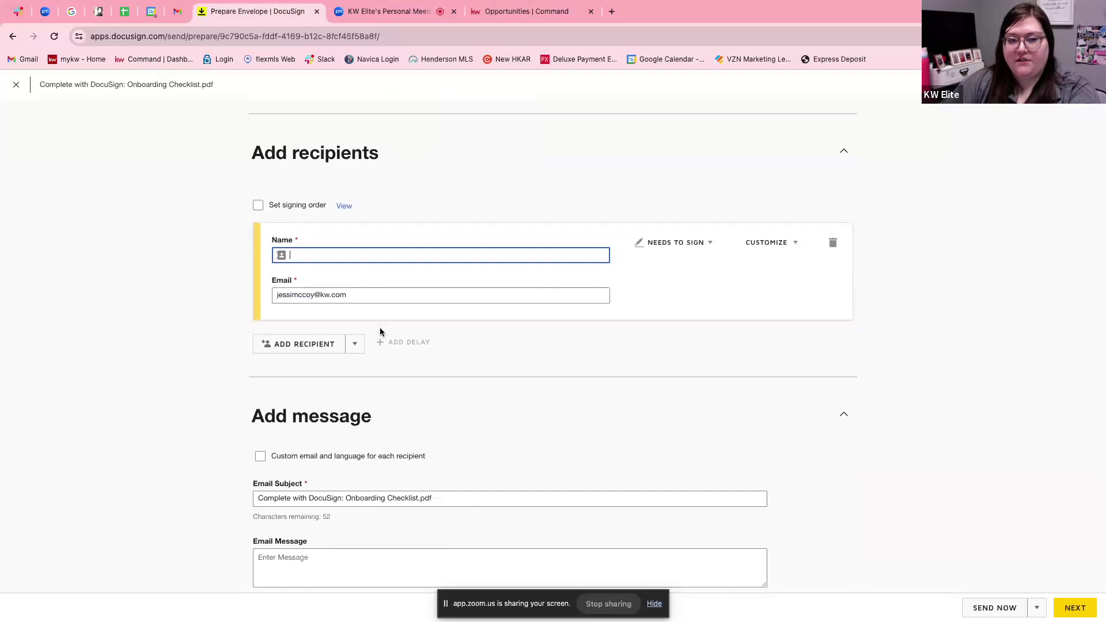
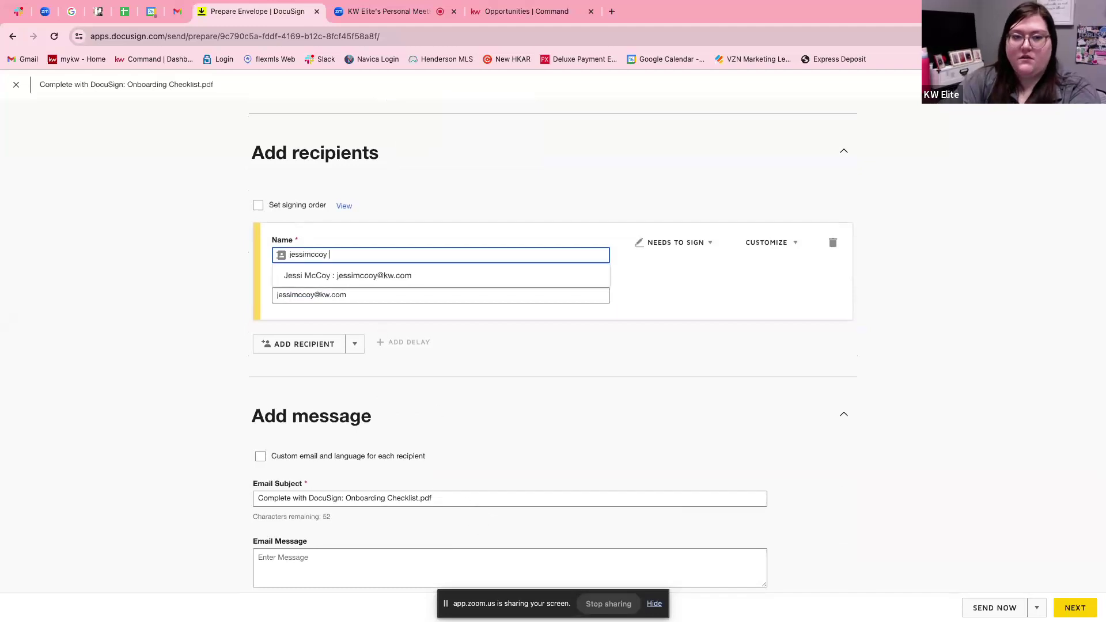
{"action": "left_click", "coordinate": [1082, 615]}
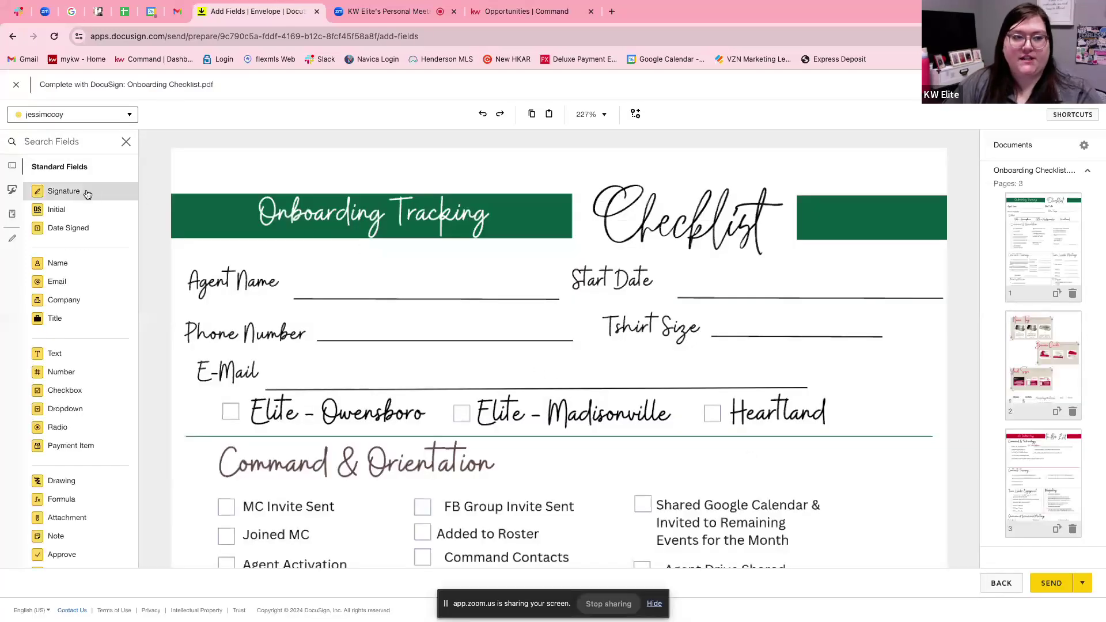
Switch between the short and full field lists, check the recipient list, and go back.
{"action": "left_click", "coordinate": [12, 239]}
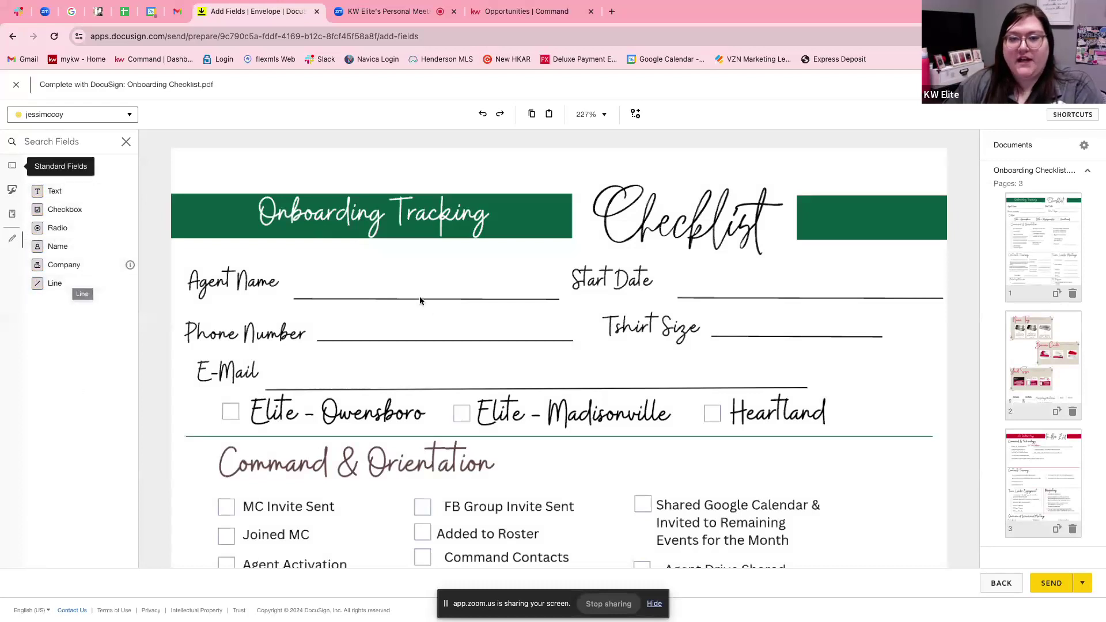
{"action": "left_click", "coordinate": [12, 166]}
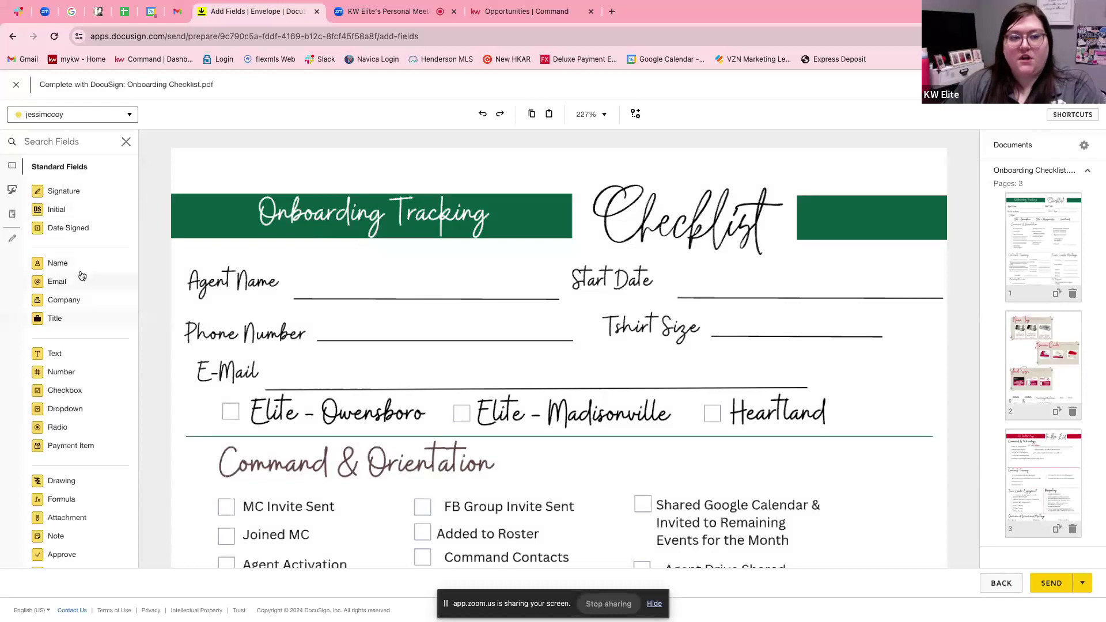
{"action": "left_click", "coordinate": [130, 115]}
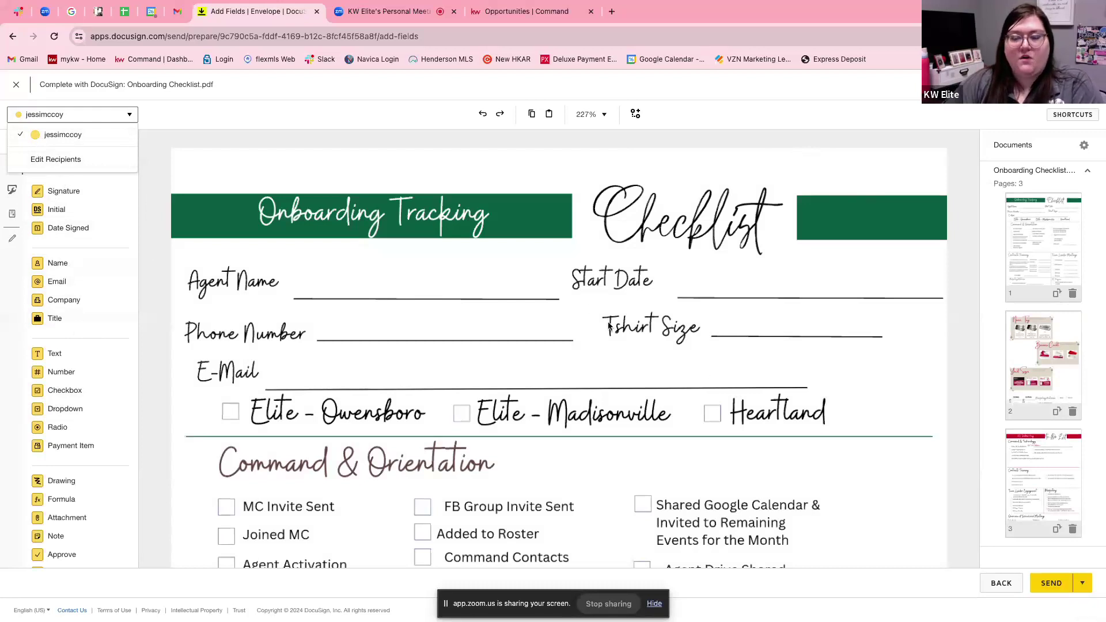
{"action": "left_click", "coordinate": [1002, 582]}
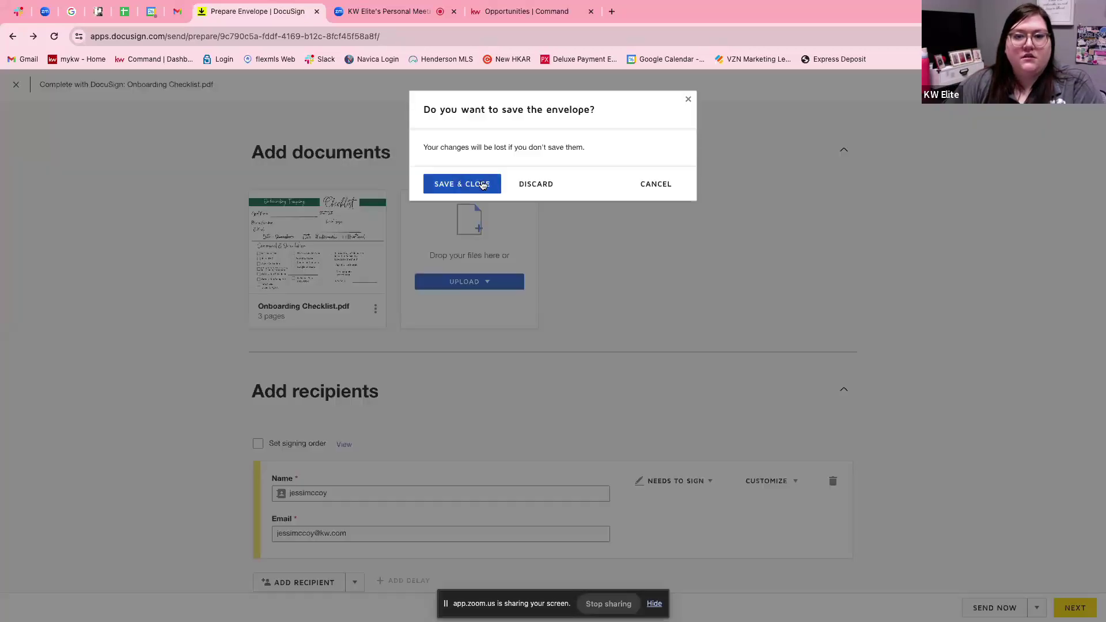
Save the Onboarding Checklist envelope as a draft, close it, and go to Home.
{"action": "left_click", "coordinate": [462, 183]}
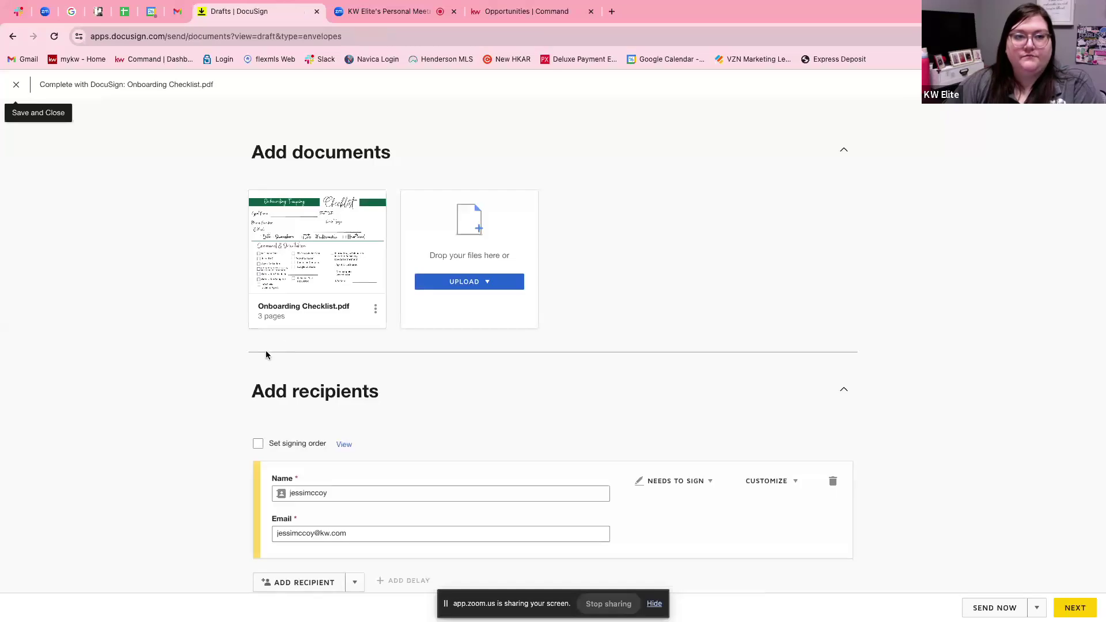
{"action": "left_click", "coordinate": [204, 91]}
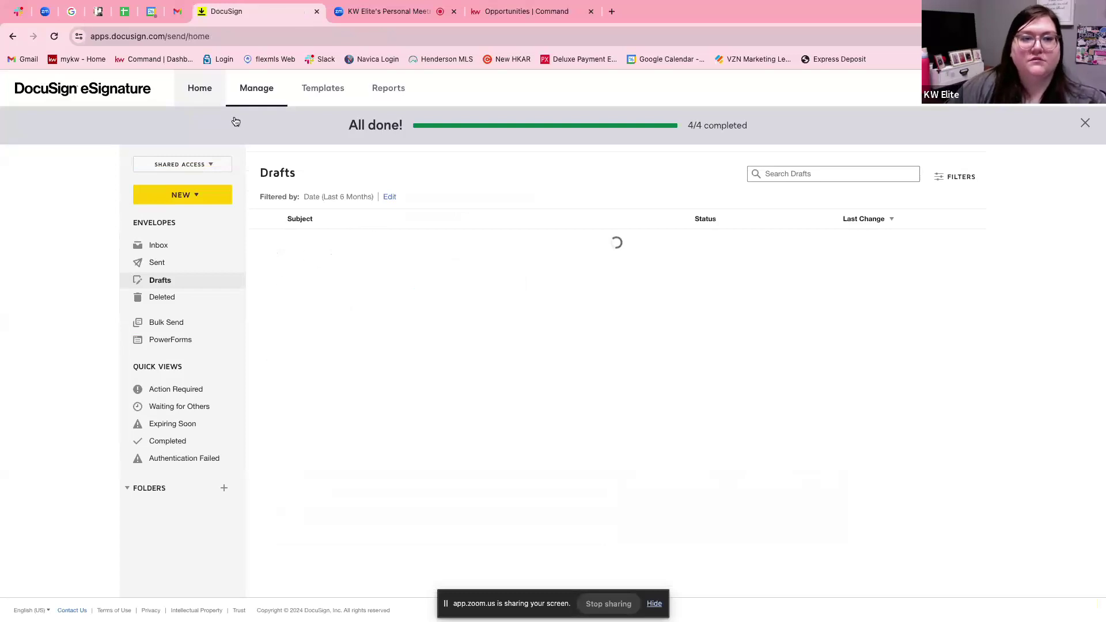
{"action": "left_click", "coordinate": [213, 101]}
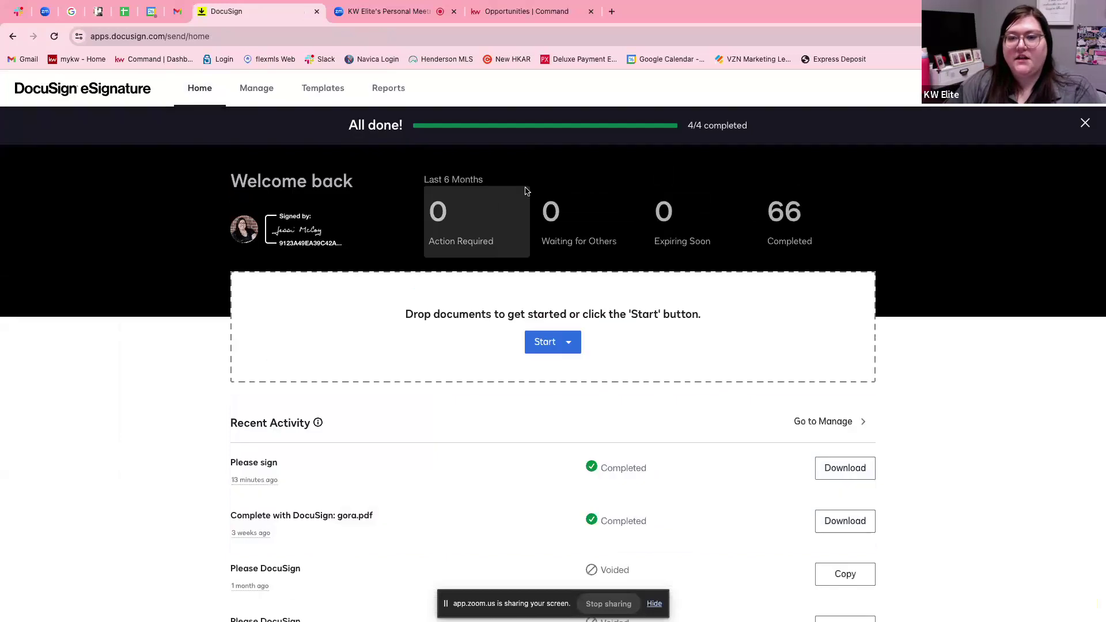
{"action": "scroll", "coordinate": [699, 380], "scroll_direction": "down", "scroll_amount": 3}
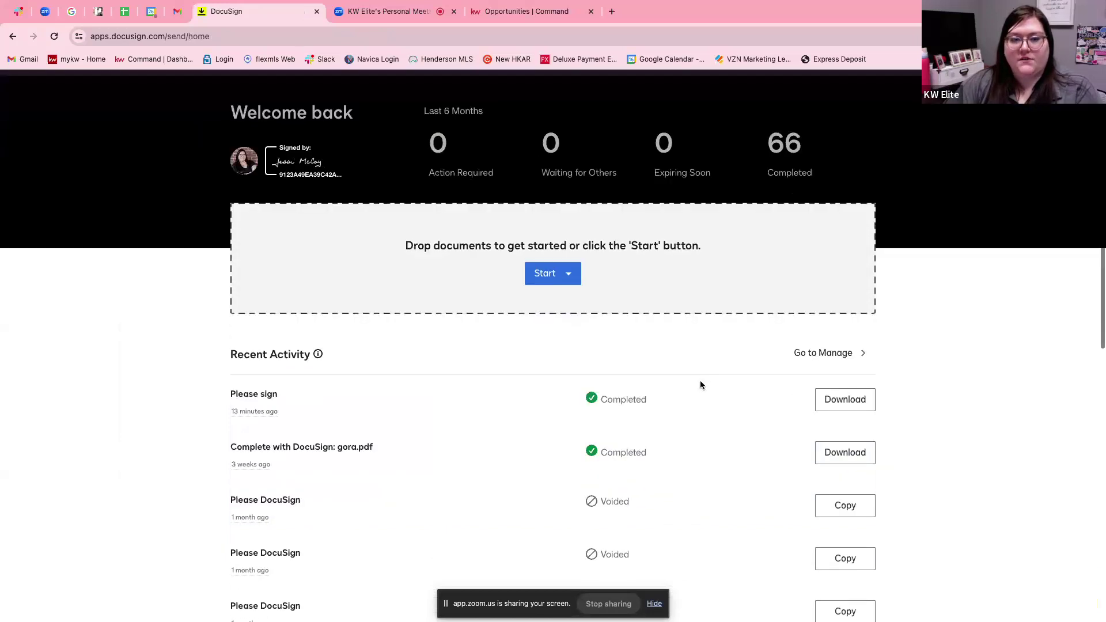
{"action": "scroll", "coordinate": [700, 381], "scroll_direction": "down", "scroll_amount": 3}
{"action": "scroll", "coordinate": [403, 322], "scroll_direction": "down", "scroll_amount": 3}
{"action": "scroll", "coordinate": [397, 321], "scroll_direction": "down", "scroll_amount": 2}
{"action": "scroll", "coordinate": [412, 328], "scroll_direction": "down", "scroll_amount": 2}
{"action": "scroll", "coordinate": [412, 316], "scroll_direction": "up", "scroll_amount": 8}
{"action": "scroll", "coordinate": [411, 311], "scroll_direction": "up", "scroll_amount": 1}
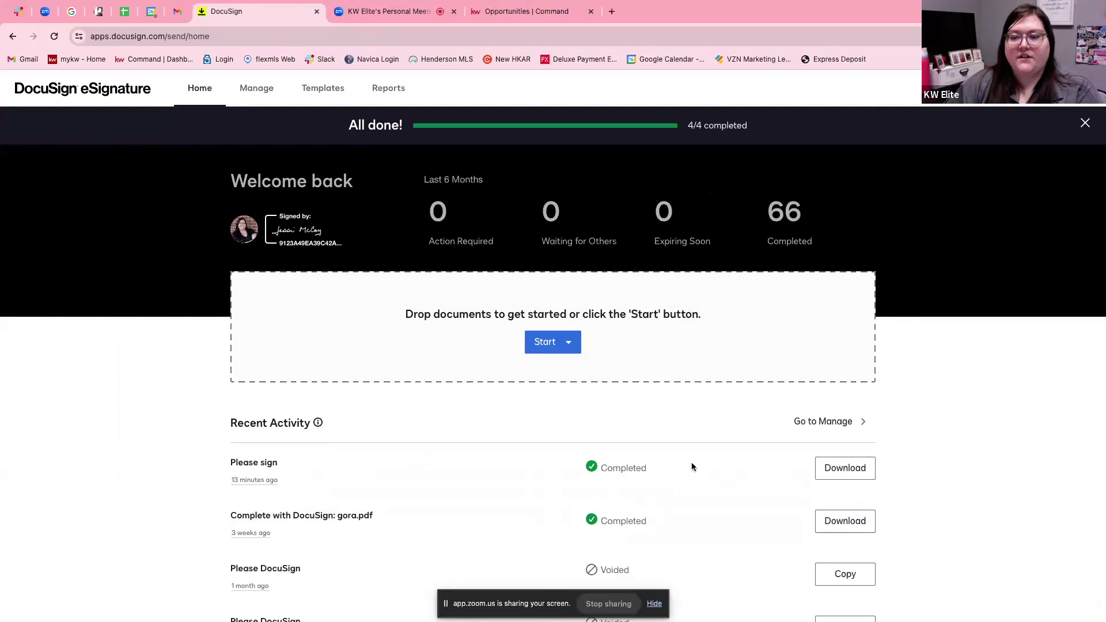
{"action": "scroll", "coordinate": [686, 462], "scroll_direction": "down", "scroll_amount": 1}
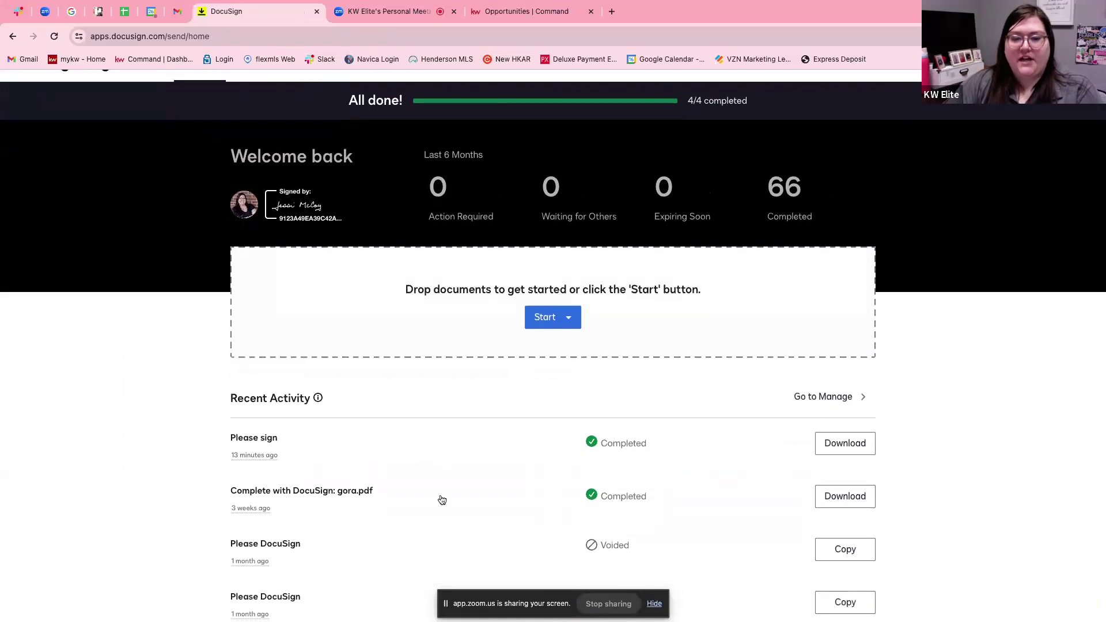
{"action": "scroll", "coordinate": [452, 115], "scroll_direction": "up", "scroll_amount": 1}
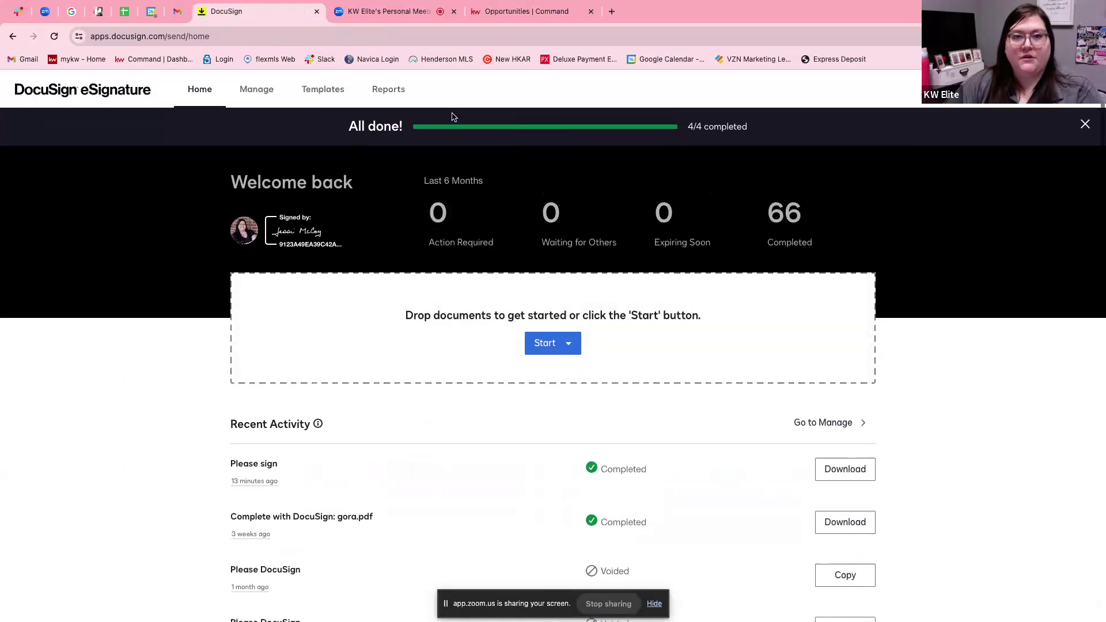
In the Zoom meeting chat, send the Calendly scheduling link to Everyone.
{"action": "left_click", "coordinate": [394, 12]}
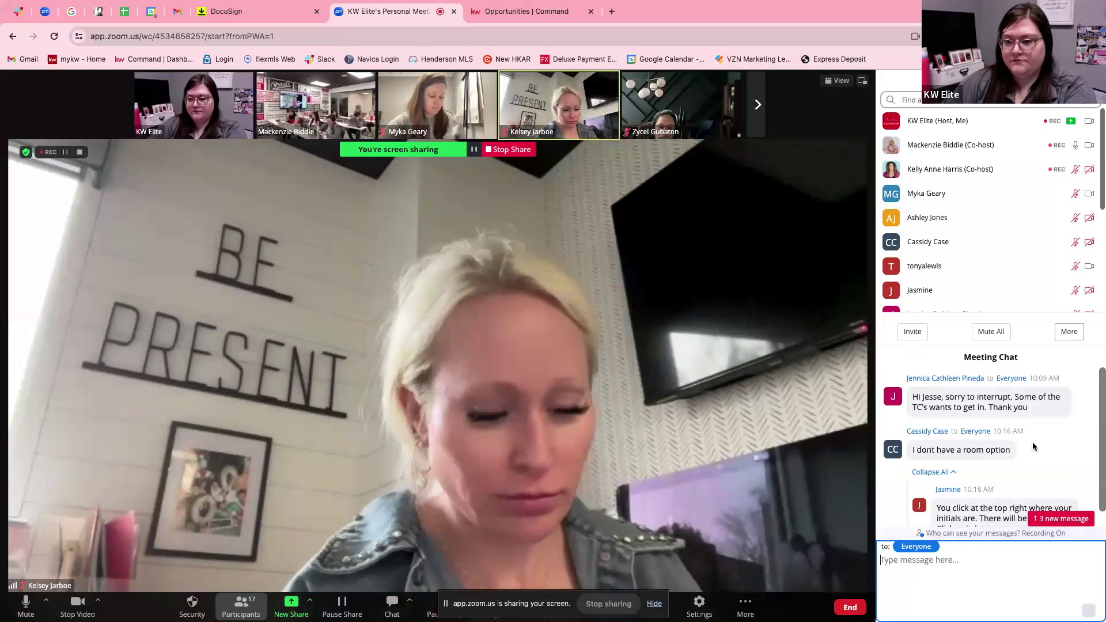
{"action": "scroll", "coordinate": [1034, 443], "scroll_direction": "down", "scroll_amount": 1}
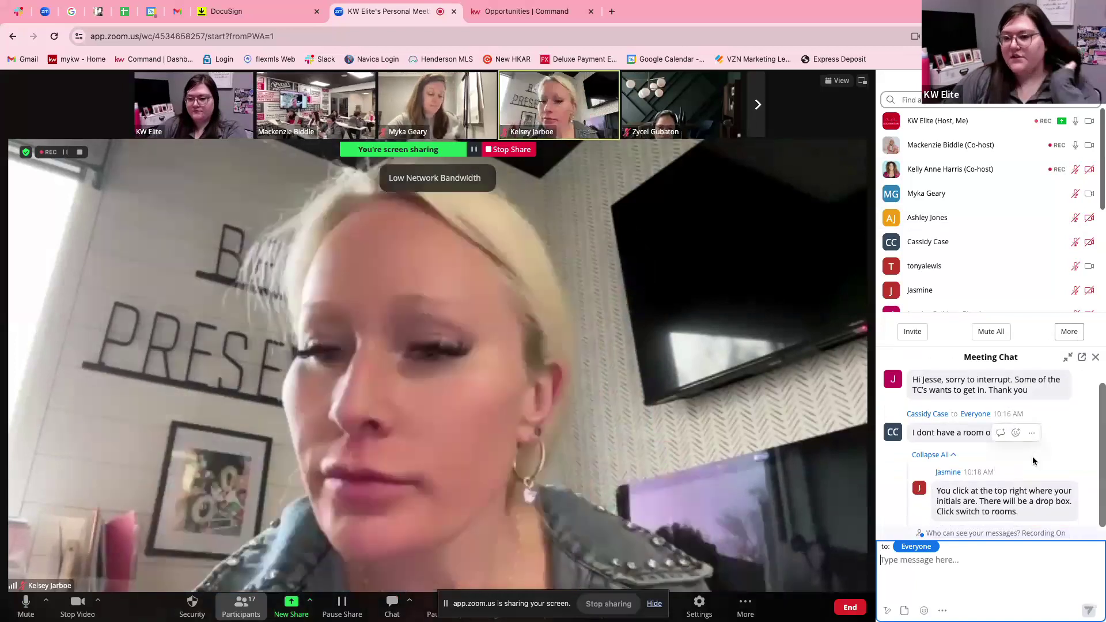
{"action": "scroll", "coordinate": [1031, 457], "scroll_direction": "up", "scroll_amount": 1}
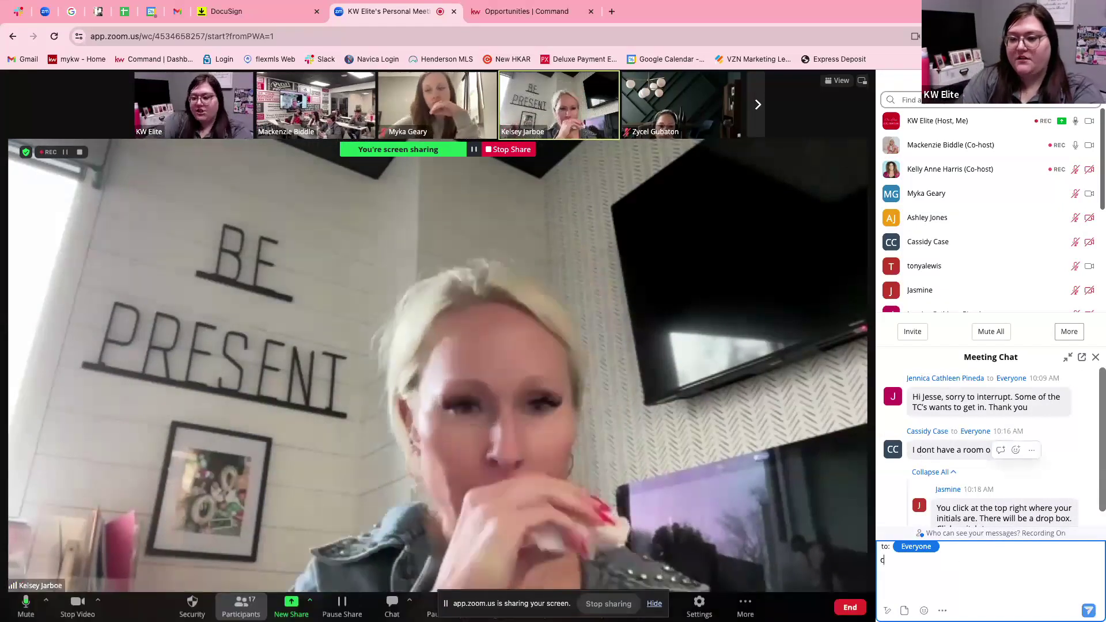
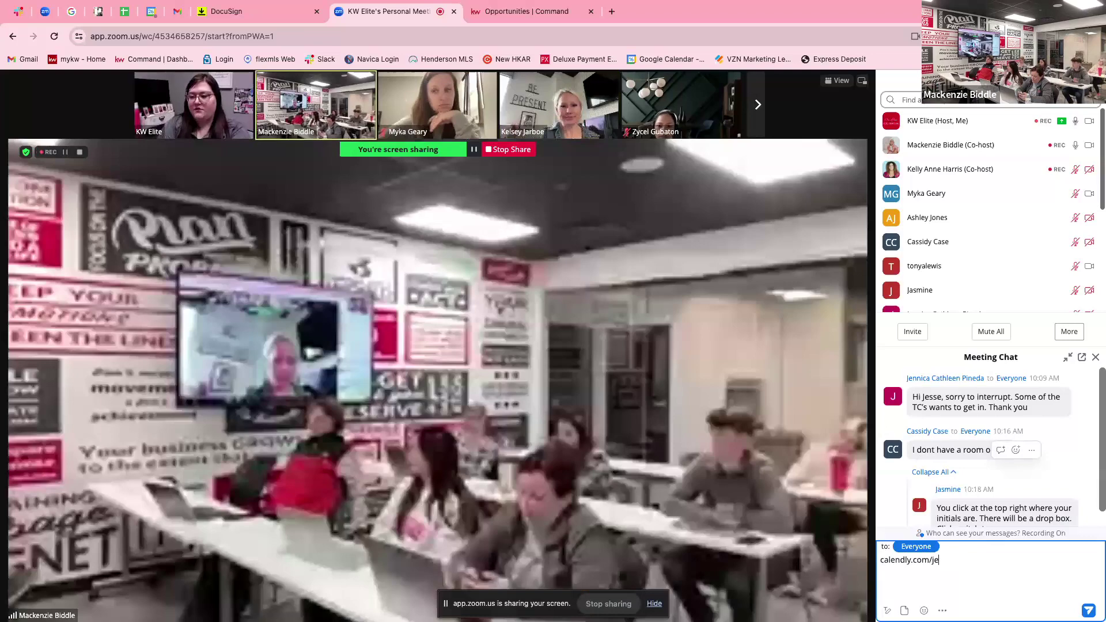
{"action": "key", "text": "ctrl+Right"}
{"action": "scroll", "coordinate": [921, 455], "scroll_direction": "left", "scroll_amount": 5}
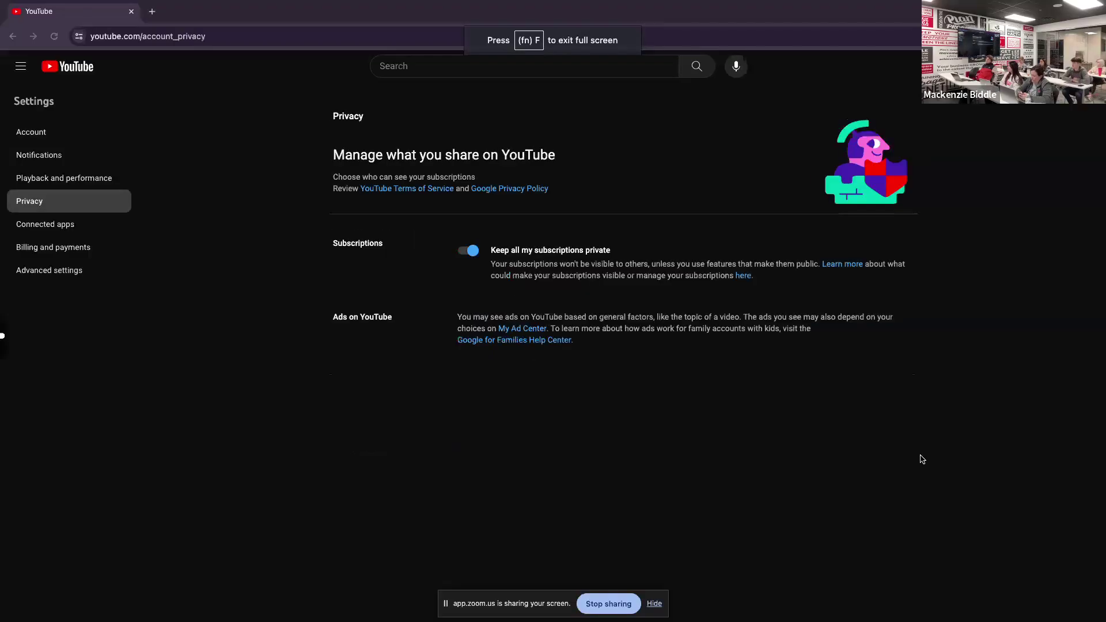
{"action": "key", "text": "ctrl+Left"}
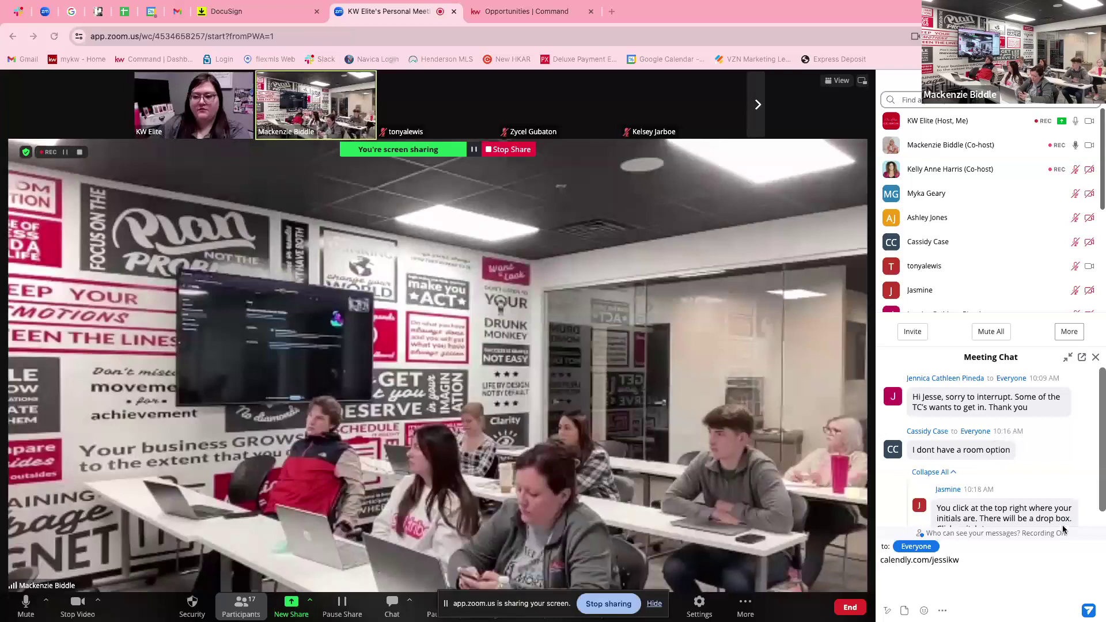
{"action": "key", "text": "Return"}
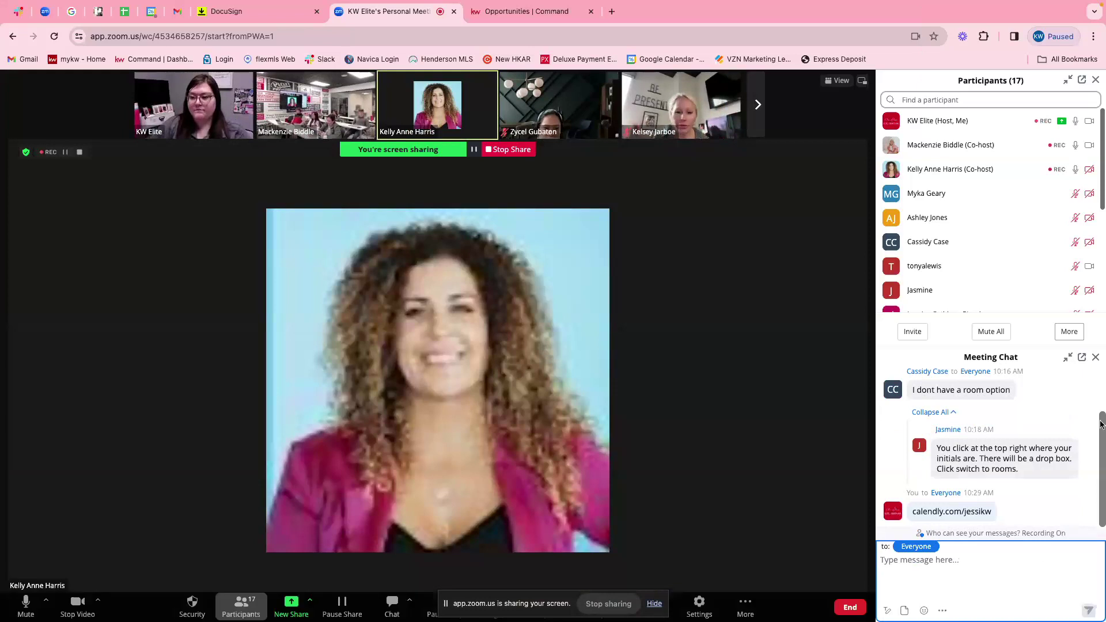
Close the Meeting Chat pane so only the participants list remains beside the meeting.
{"action": "left_click", "coordinate": [1096, 358]}
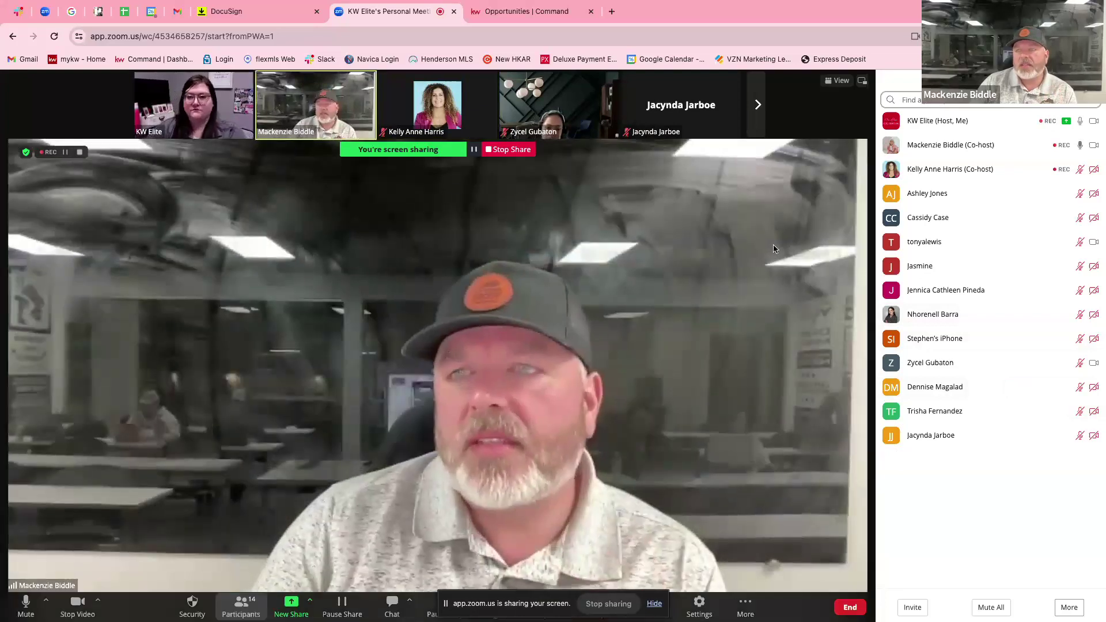
{"action": "mouse_move", "coordinate": [985, 245]}
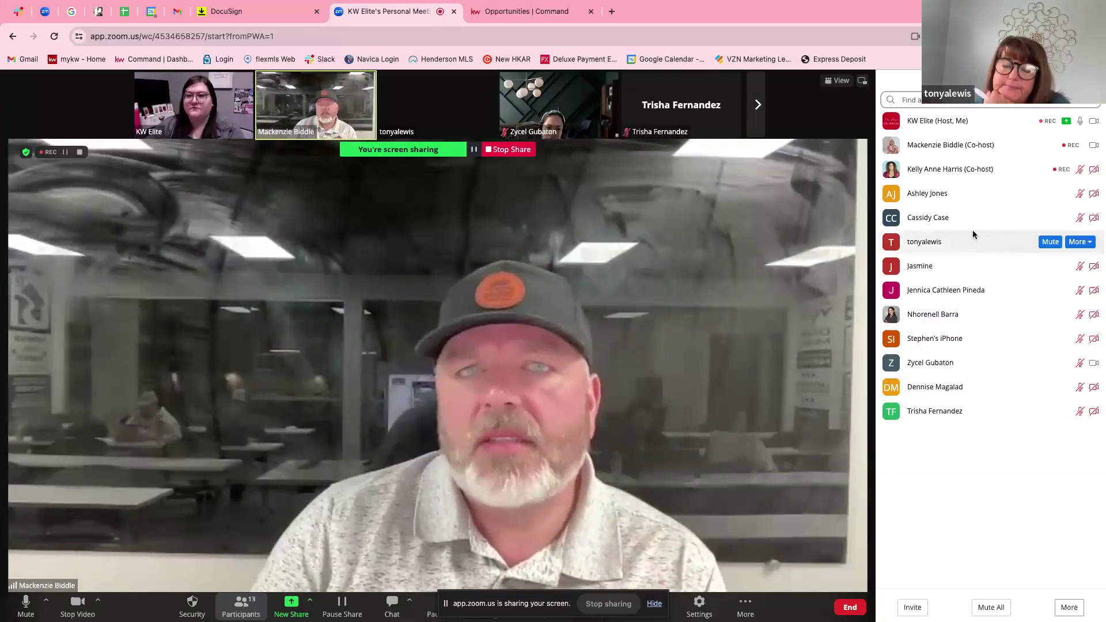
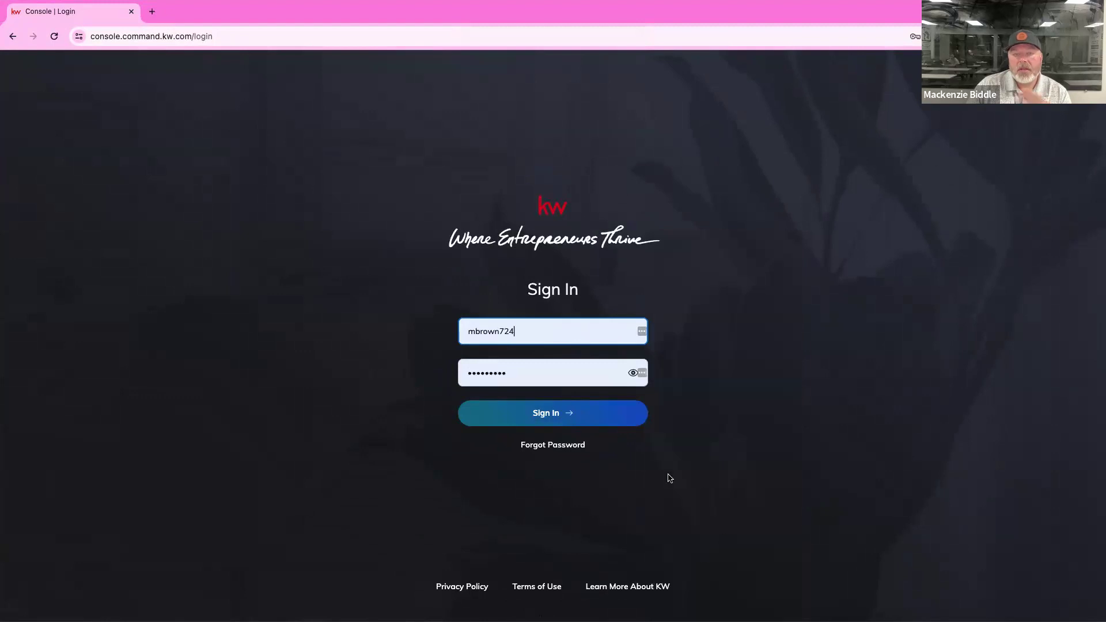
Sign in to KW Command and go to the account Settings page.
{"action": "left_click", "coordinate": [593, 417]}
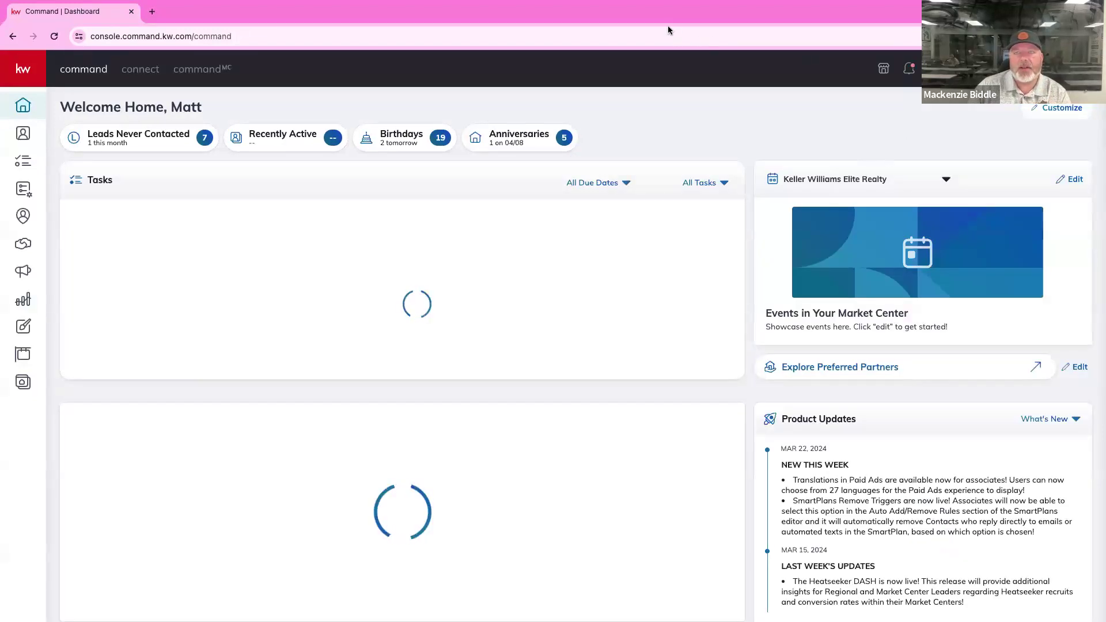
{"action": "left_click", "coordinate": [936, 69]}
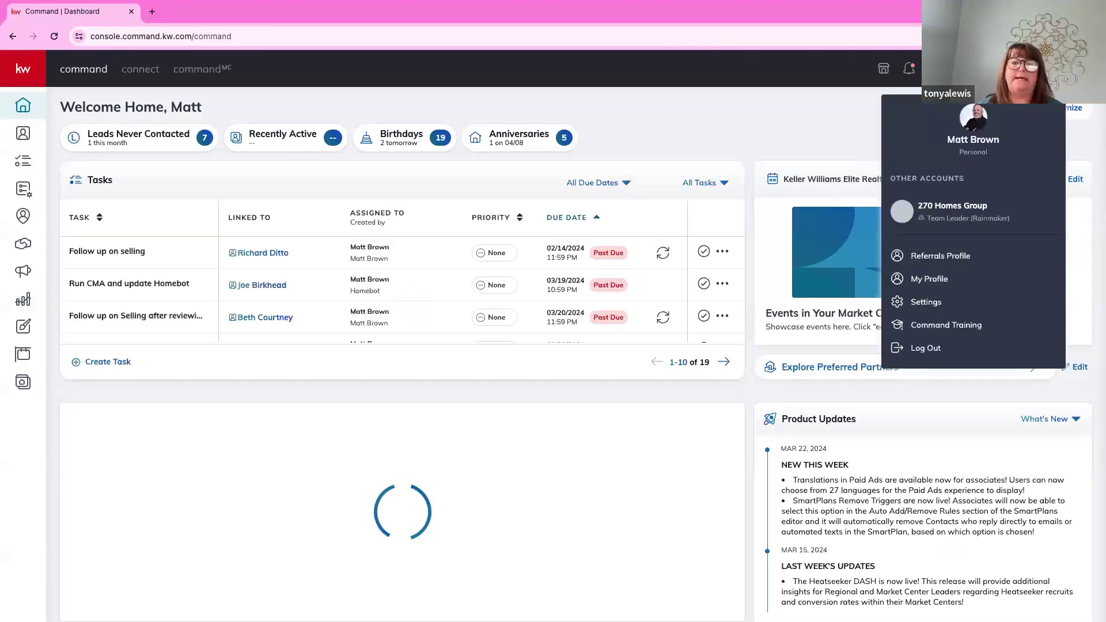
{"action": "left_click", "coordinate": [927, 301]}
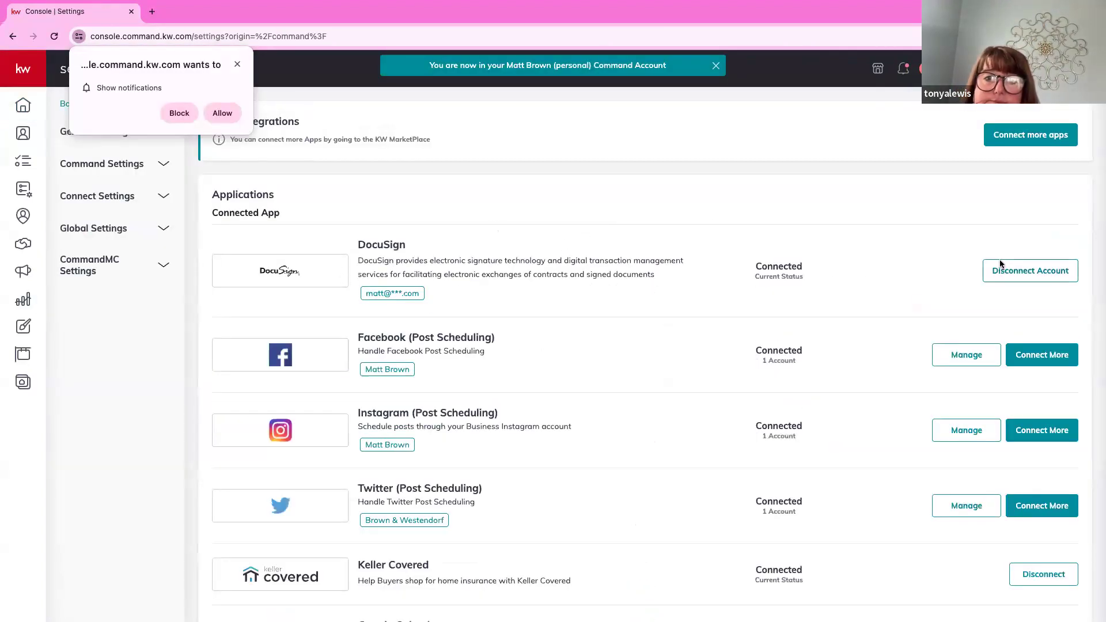
Disconnect the DocuSign integration and confirm, then review the integrations list showing it Not Connected.
{"action": "left_click", "coordinate": [1018, 276]}
{"action": "left_click", "coordinate": [654, 457]}
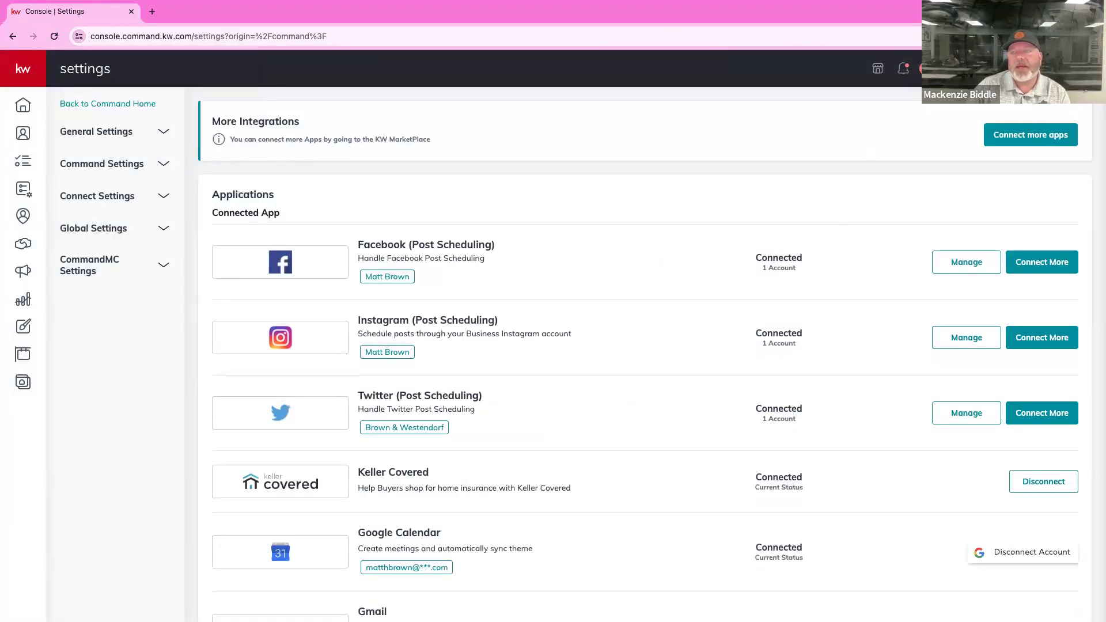
{"action": "left_click", "coordinate": [926, 69]}
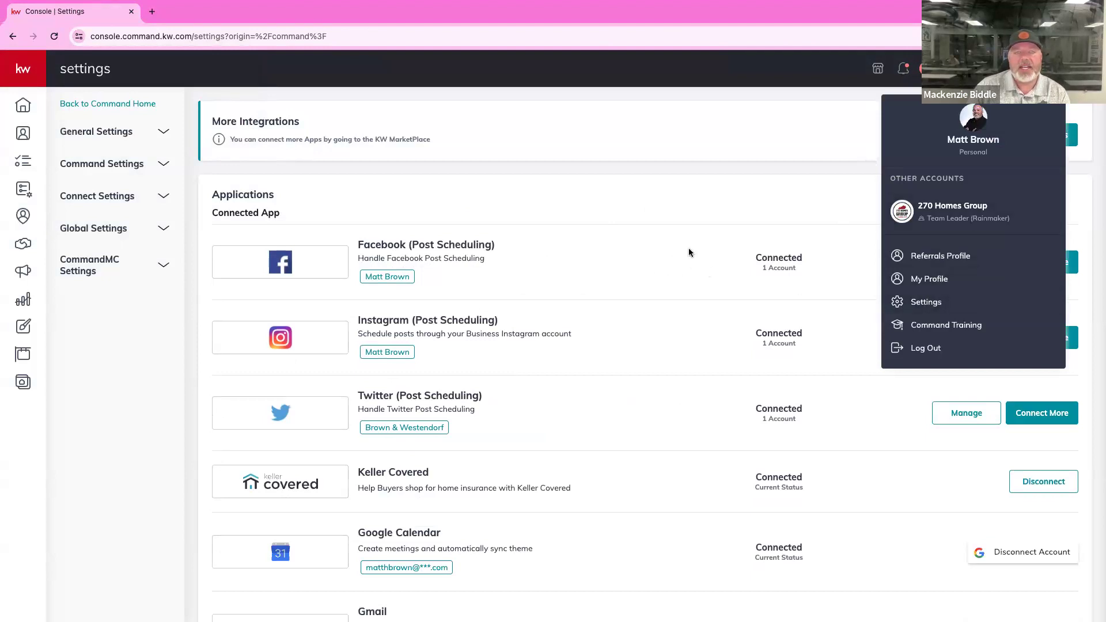
{"action": "left_click", "coordinate": [663, 211]}
{"action": "scroll", "coordinate": [683, 260], "scroll_direction": "down", "scroll_amount": 10}
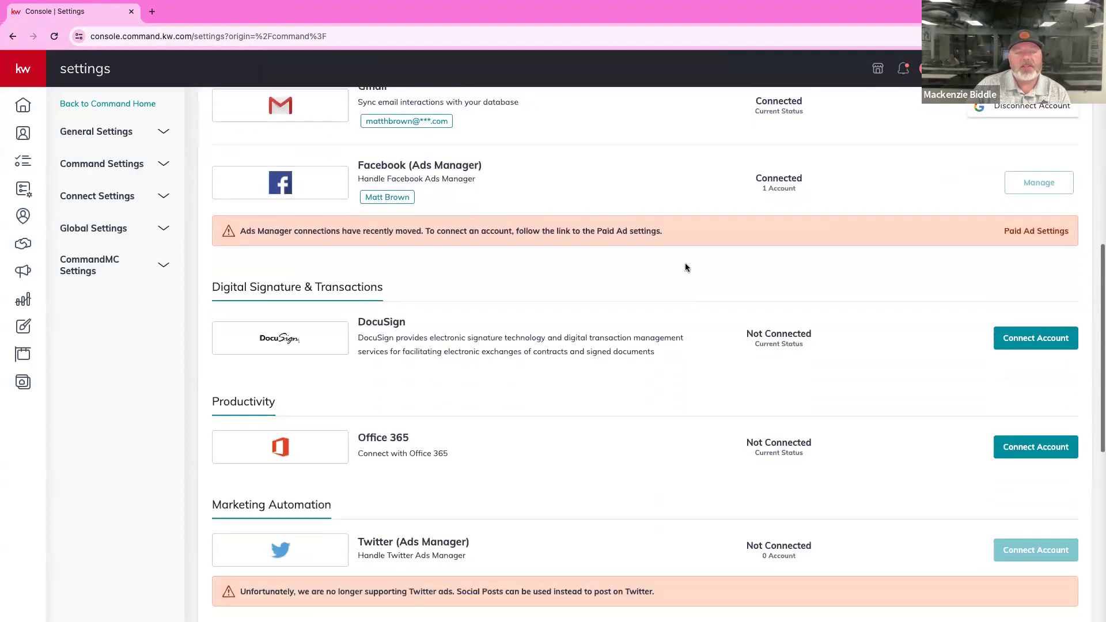
{"action": "scroll", "coordinate": [685, 268], "scroll_direction": "down", "scroll_amount": 2}
{"action": "scroll", "coordinate": [685, 267], "scroll_direction": "up", "scroll_amount": 1}
{"action": "scroll", "coordinate": [686, 267], "scroll_direction": "down", "scroll_amount": 1}
{"action": "scroll", "coordinate": [685, 268], "scroll_direction": "down", "scroll_amount": 4}
{"action": "scroll", "coordinate": [685, 267], "scroll_direction": "up", "scroll_amount": 5}
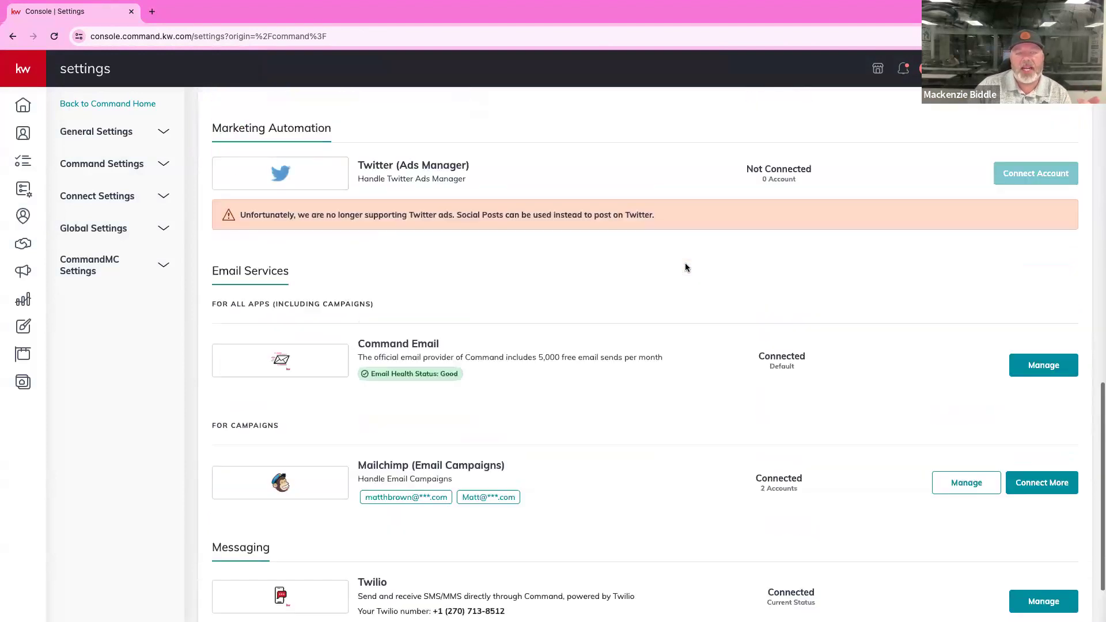
{"action": "scroll", "coordinate": [686, 268], "scroll_direction": "up", "scroll_amount": 3}
{"action": "scroll", "coordinate": [685, 268], "scroll_direction": "down", "scroll_amount": 3}
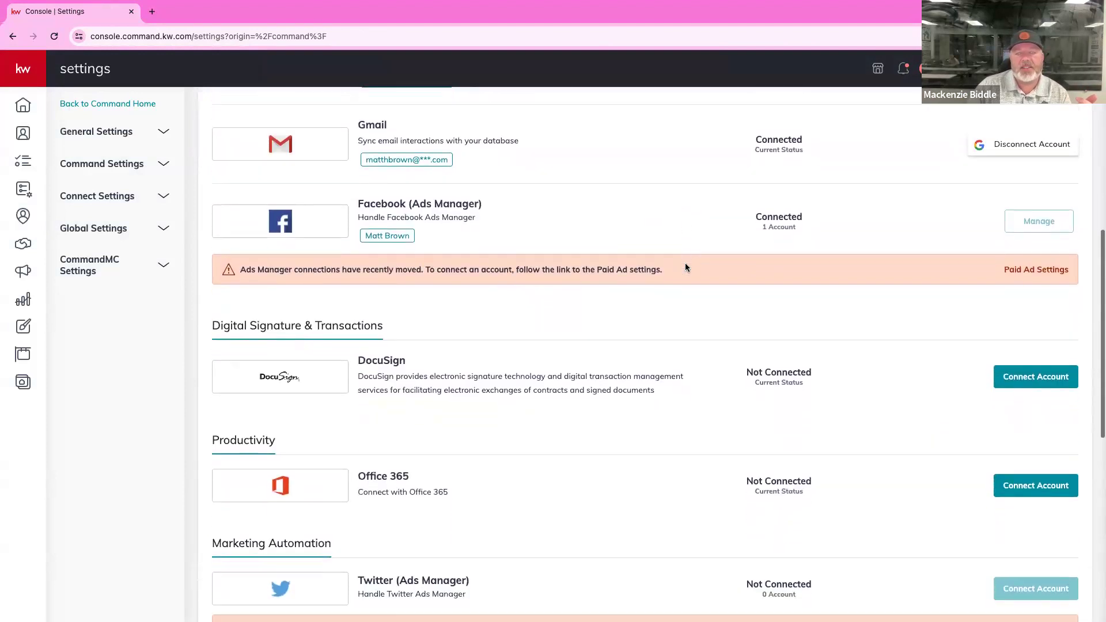
{"action": "scroll", "coordinate": [685, 267], "scroll_direction": "down", "scroll_amount": 2}
{"action": "scroll", "coordinate": [685, 267], "scroll_direction": "down", "scroll_amount": 4}
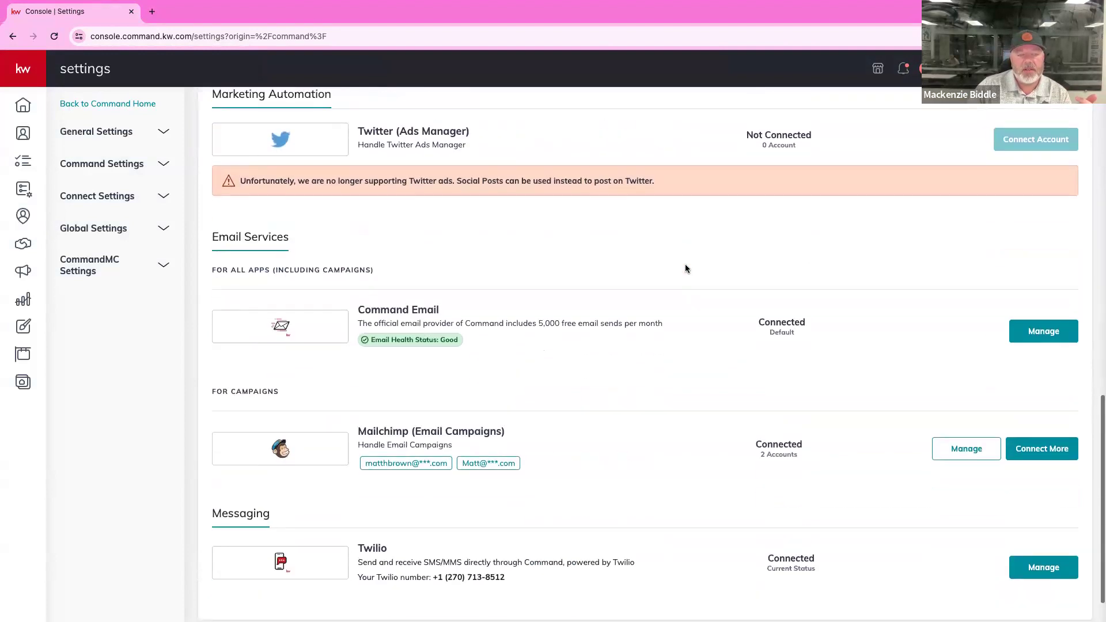
{"action": "scroll", "coordinate": [686, 267], "scroll_direction": "up", "scroll_amount": 3}
{"action": "scroll", "coordinate": [685, 268], "scroll_direction": "up", "scroll_amount": 10}
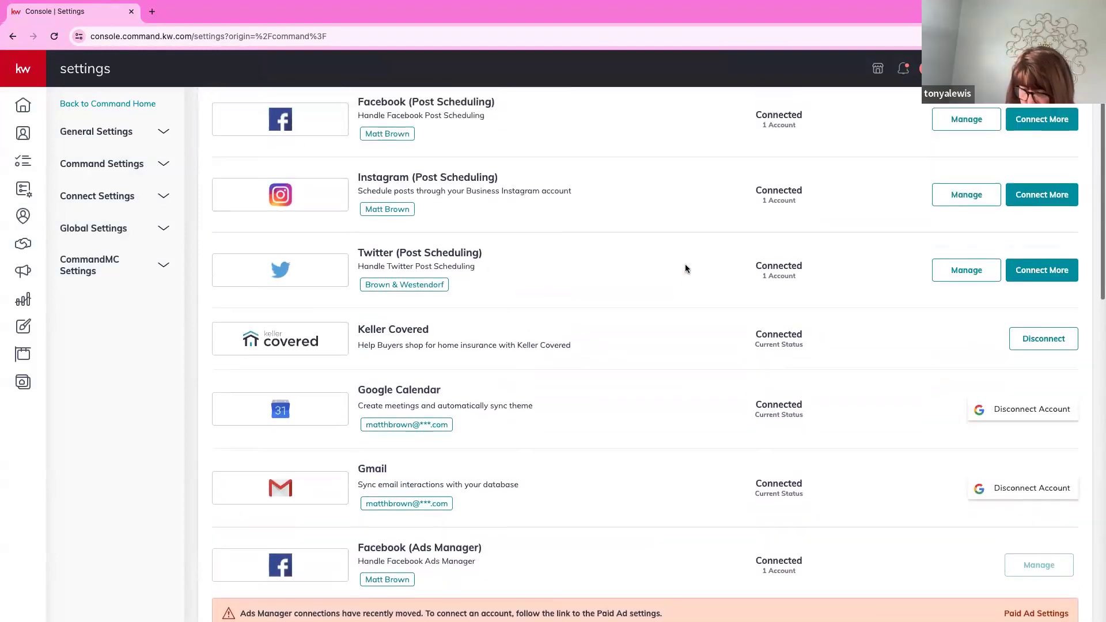
{"action": "scroll", "coordinate": [685, 264], "scroll_direction": "down", "scroll_amount": 7}
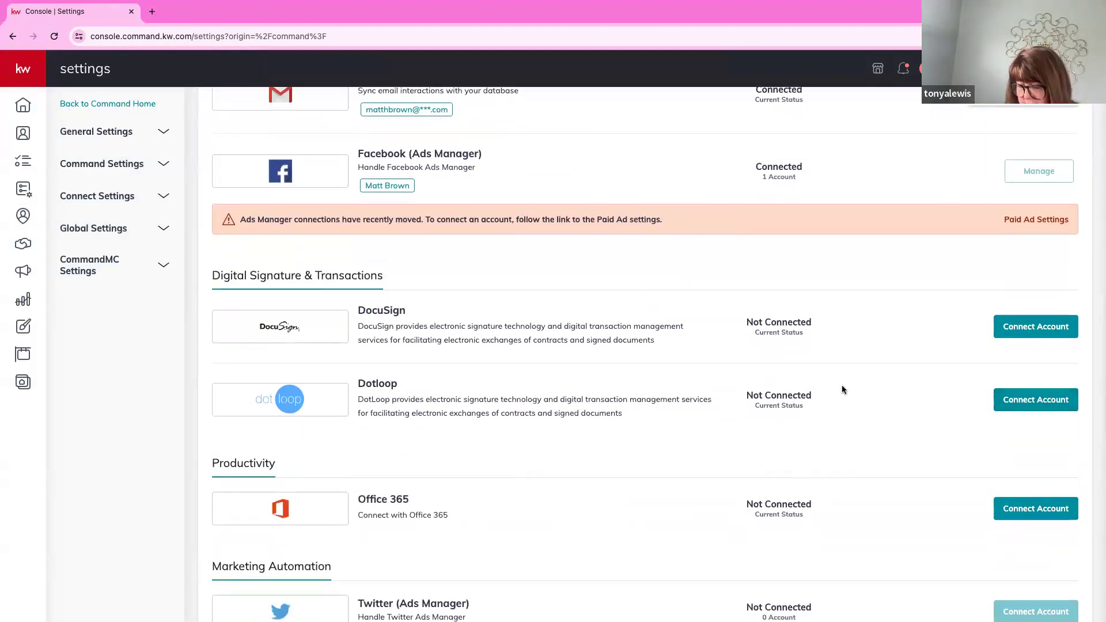
{"action": "scroll", "coordinate": [909, 351], "scroll_direction": "up", "scroll_amount": 1}
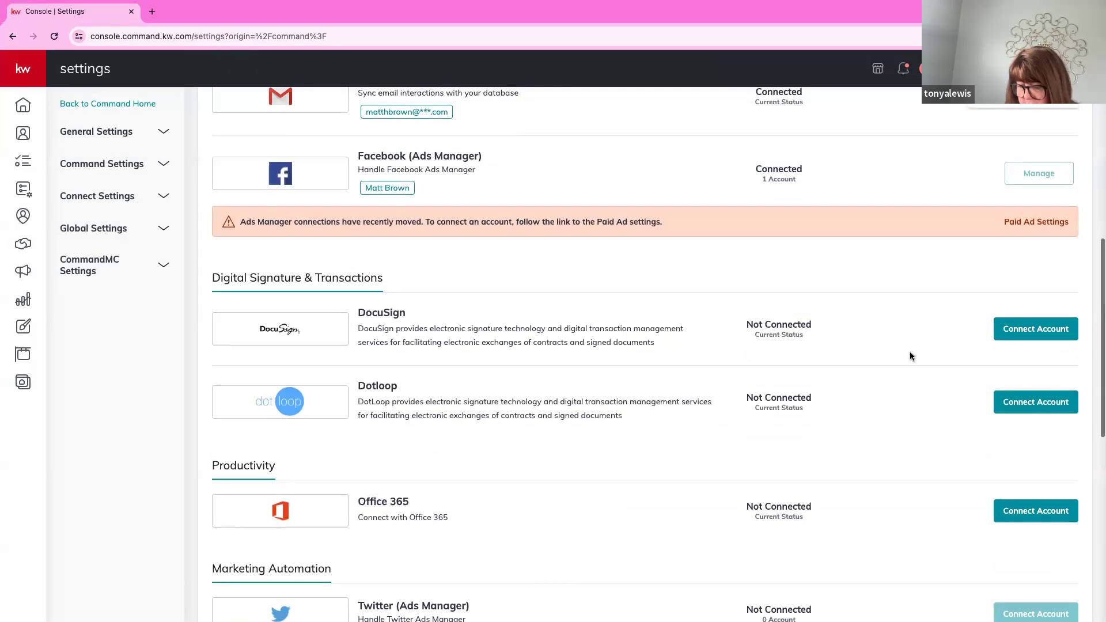
{"action": "left_click", "coordinate": [1035, 333]}
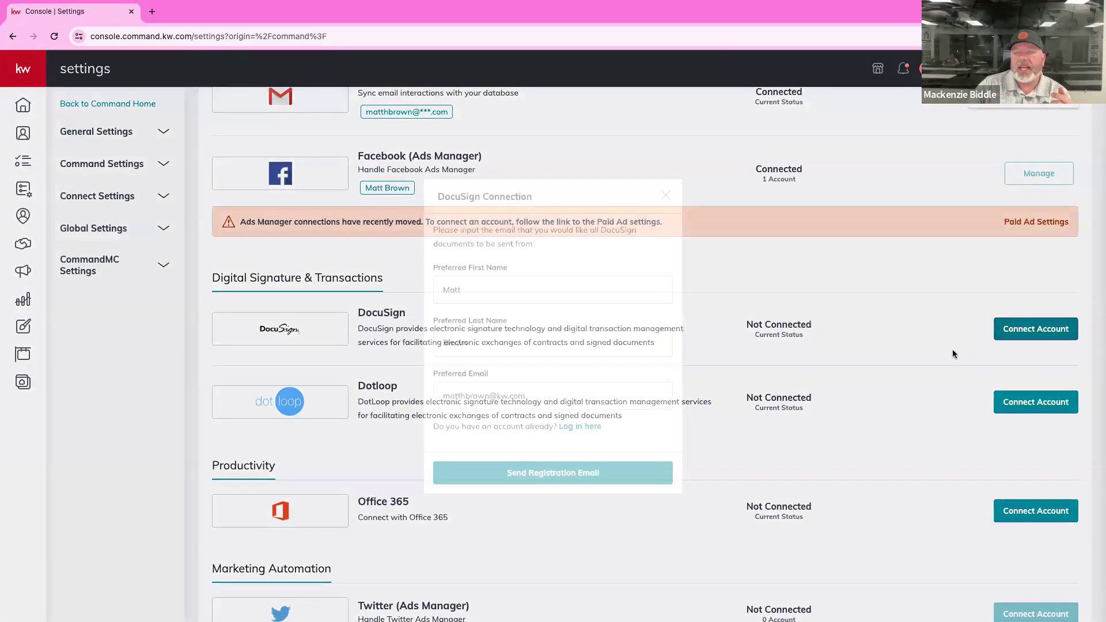
{"action": "left_click_drag", "start_coordinate": [547, 396], "coordinate": [427, 392]}
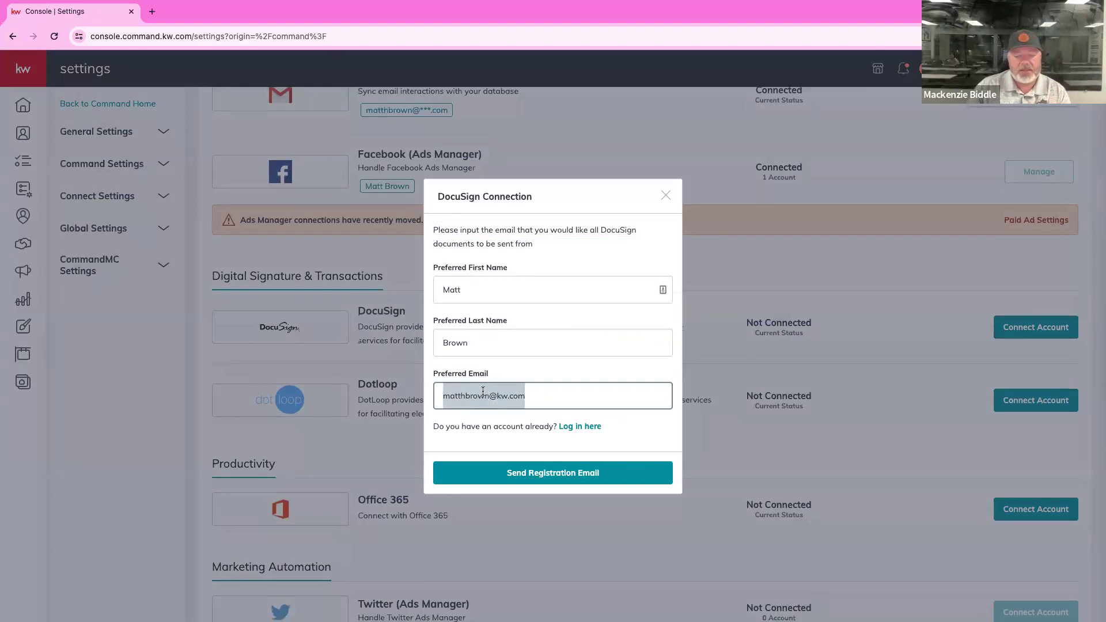
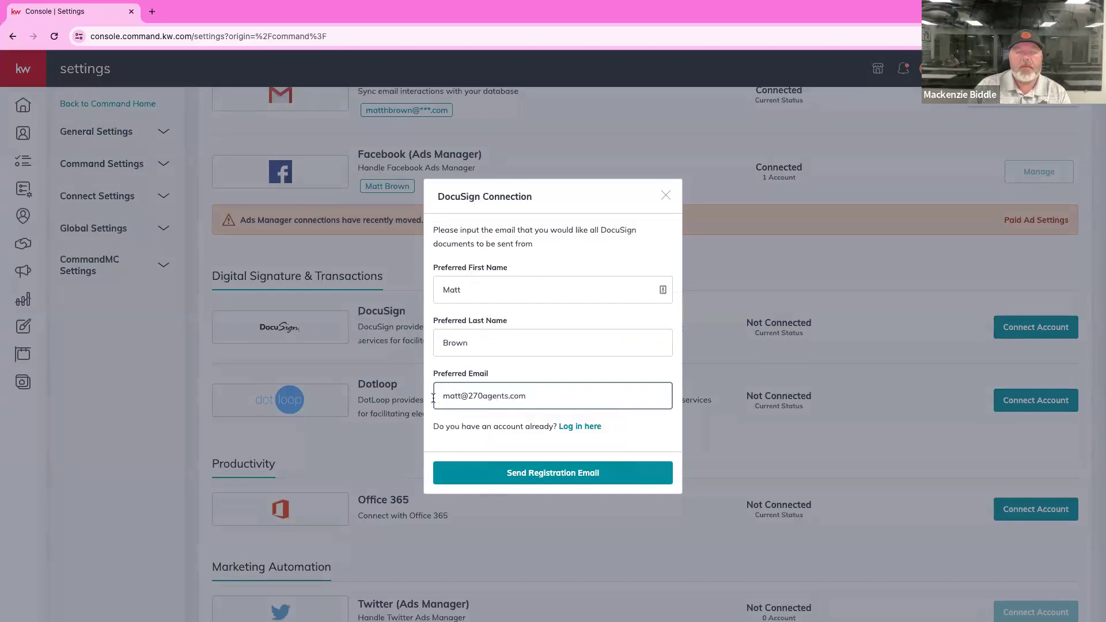
{"action": "left_click", "coordinate": [563, 480]}
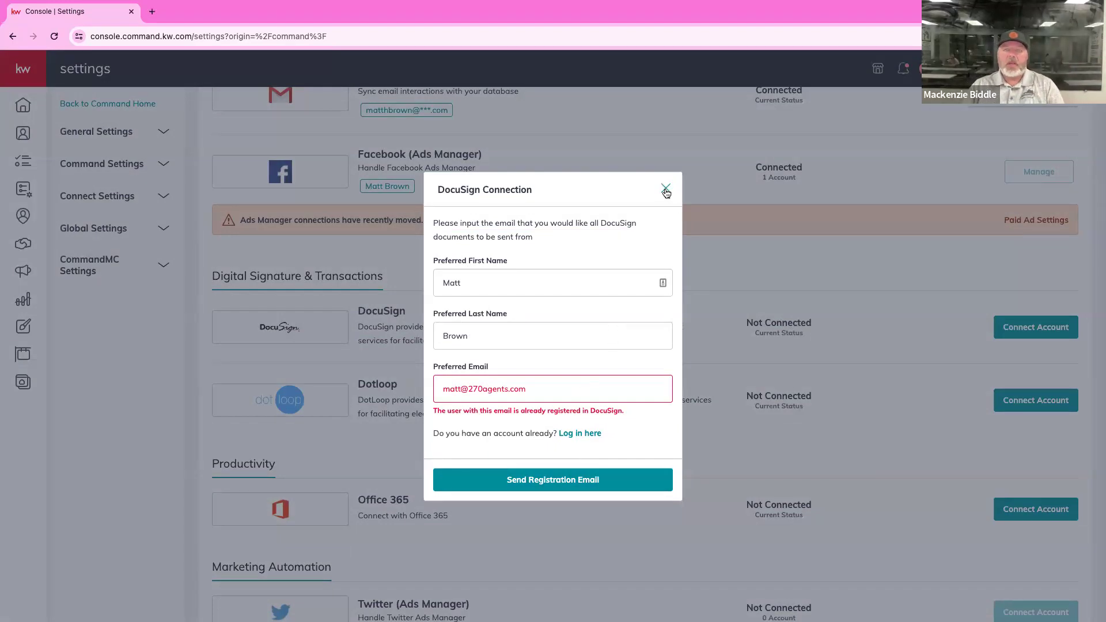
{"action": "left_click", "coordinate": [688, 254]}
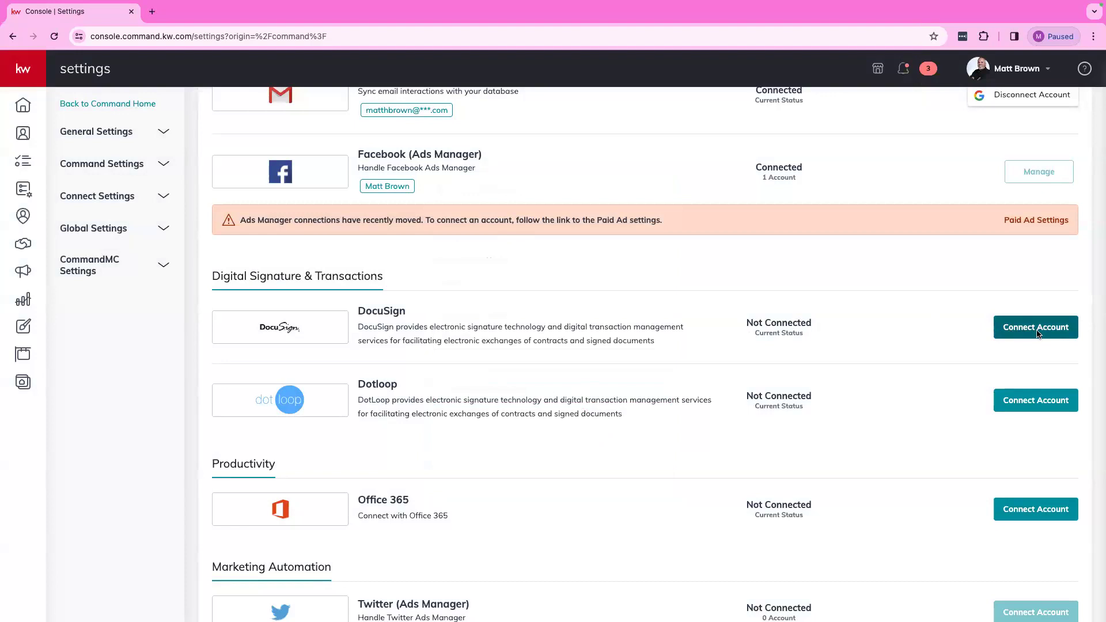
Open the DocuSign connection form and replace the preferred email with the saved address.
{"action": "left_click", "coordinate": [1036, 333]}
{"action": "left_click", "coordinate": [559, 395]}
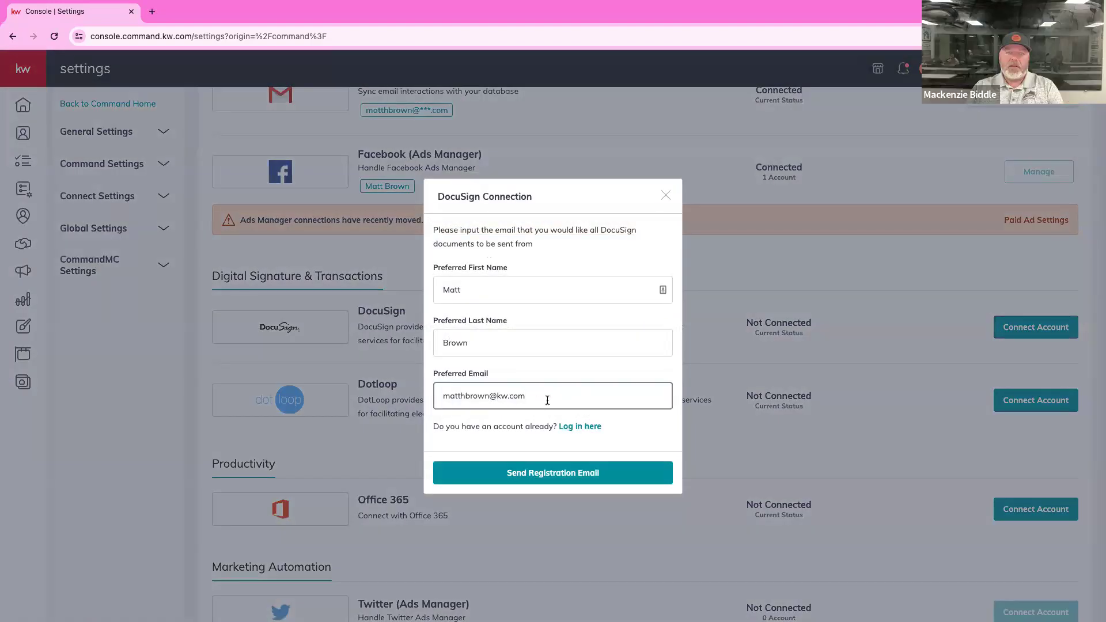
{"action": "left_click_drag", "start_coordinate": [548, 397], "coordinate": [436, 396]}
{"action": "type", "text": "matt"}
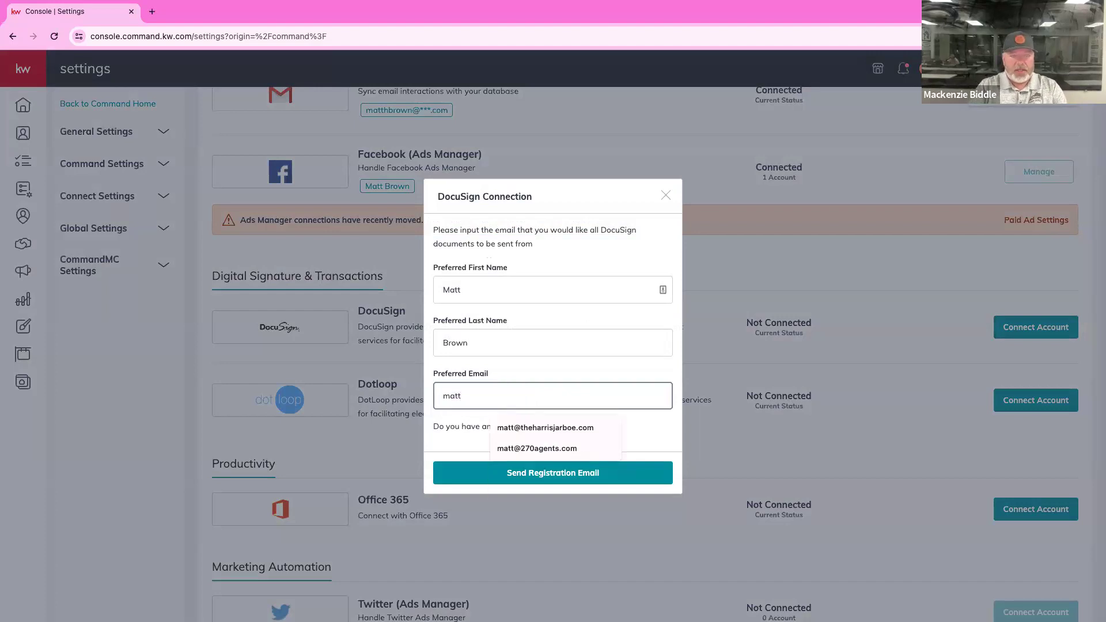
{"action": "left_click", "coordinate": [538, 449]}
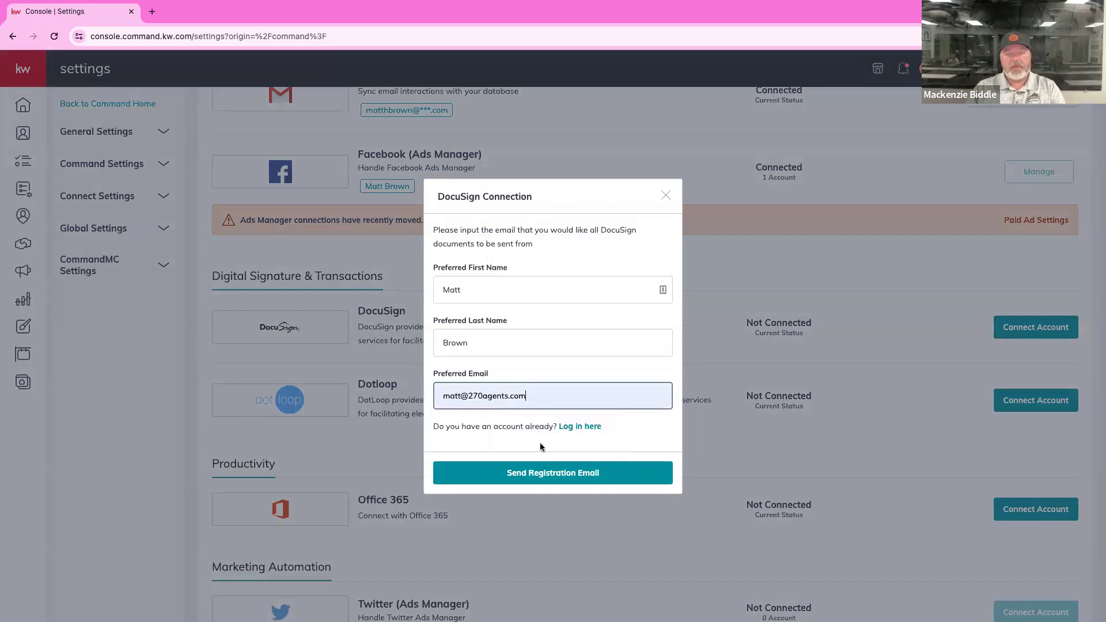
Switch to existing-account login, choose the saved email, and log in to DocuSign.
{"action": "left_click", "coordinate": [586, 427]}
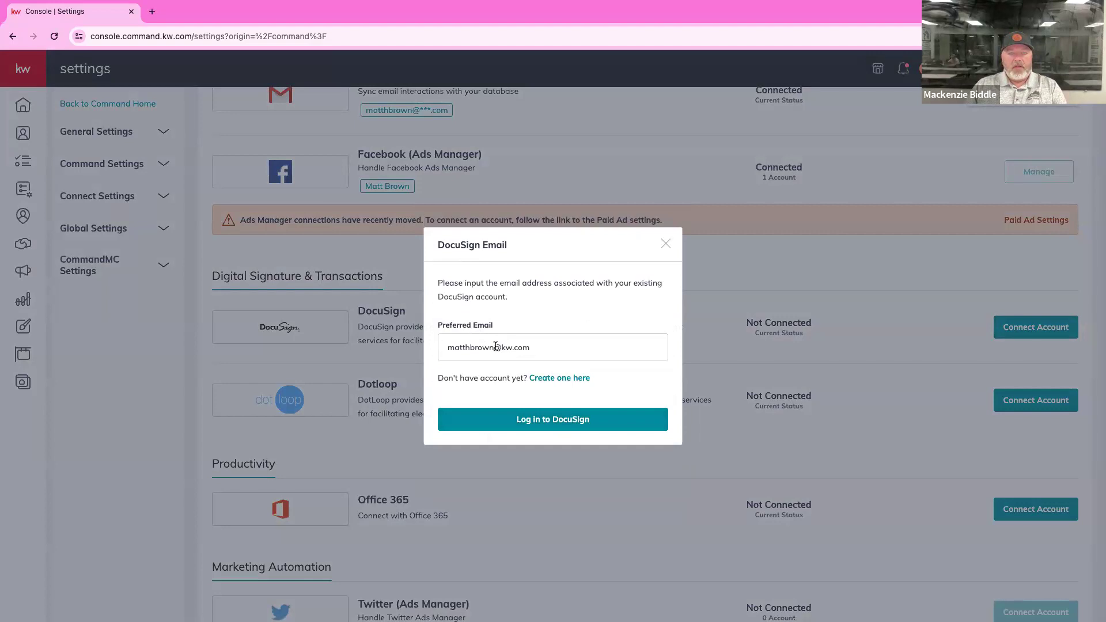
{"action": "left_click_drag", "start_coordinate": [540, 347], "coordinate": [412, 342]}
{"action": "type", "text": "matt"}
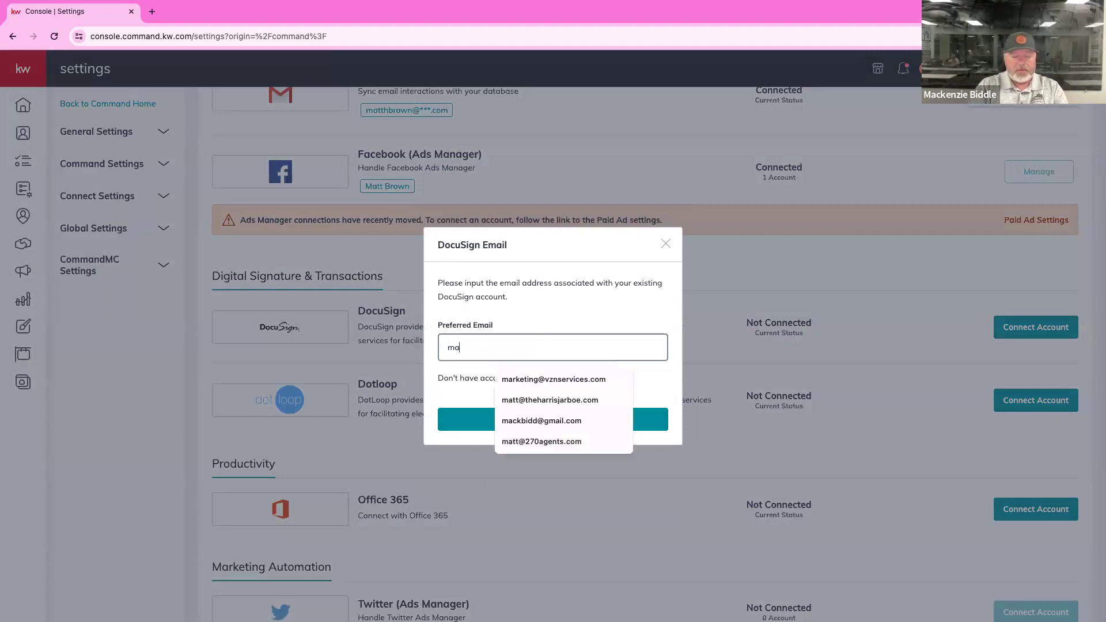
{"action": "left_click", "coordinate": [516, 400]}
{"action": "left_click", "coordinate": [513, 426]}
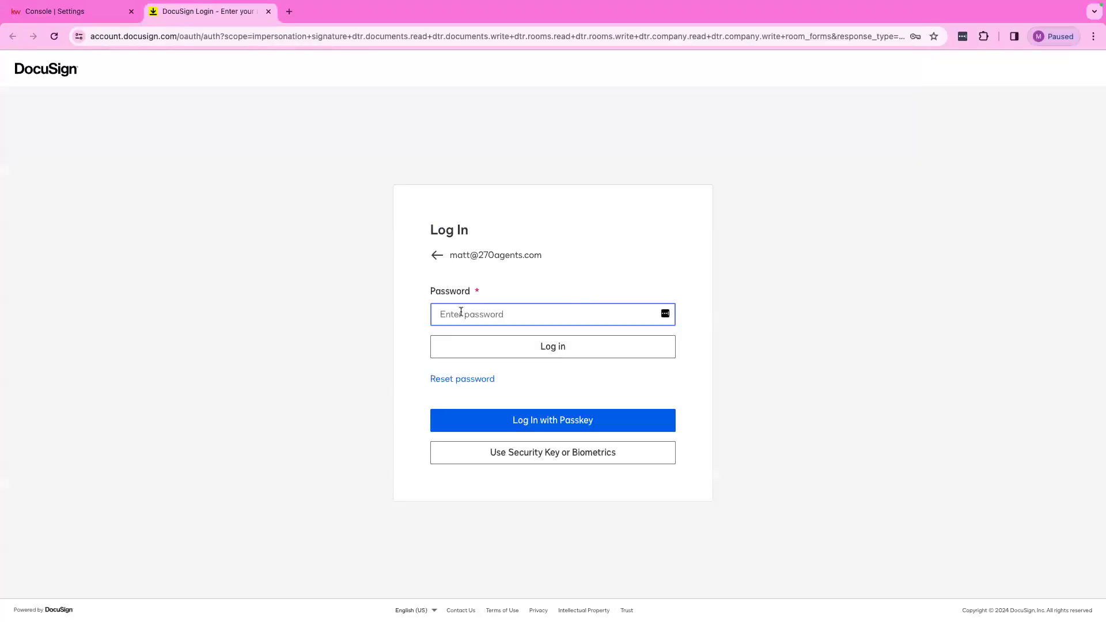
Return to the KW Command Console Settings browser tab.
{"action": "left_click", "coordinate": [82, 14]}
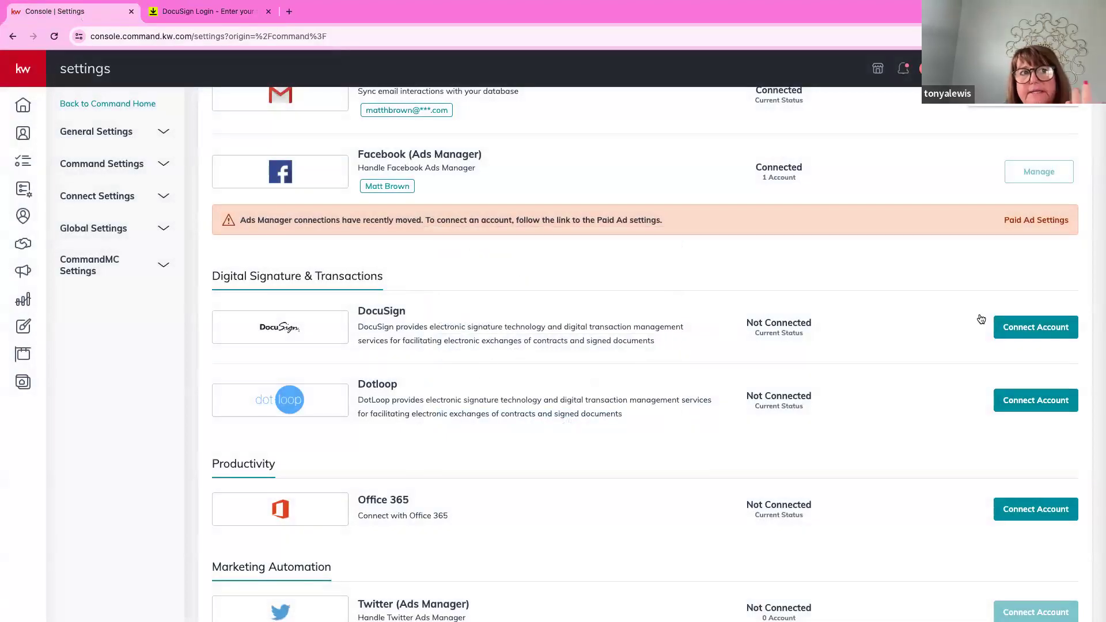
Open the DocuSign connection form and fill in the saved preferred email address.
{"action": "left_click", "coordinate": [1028, 335]}
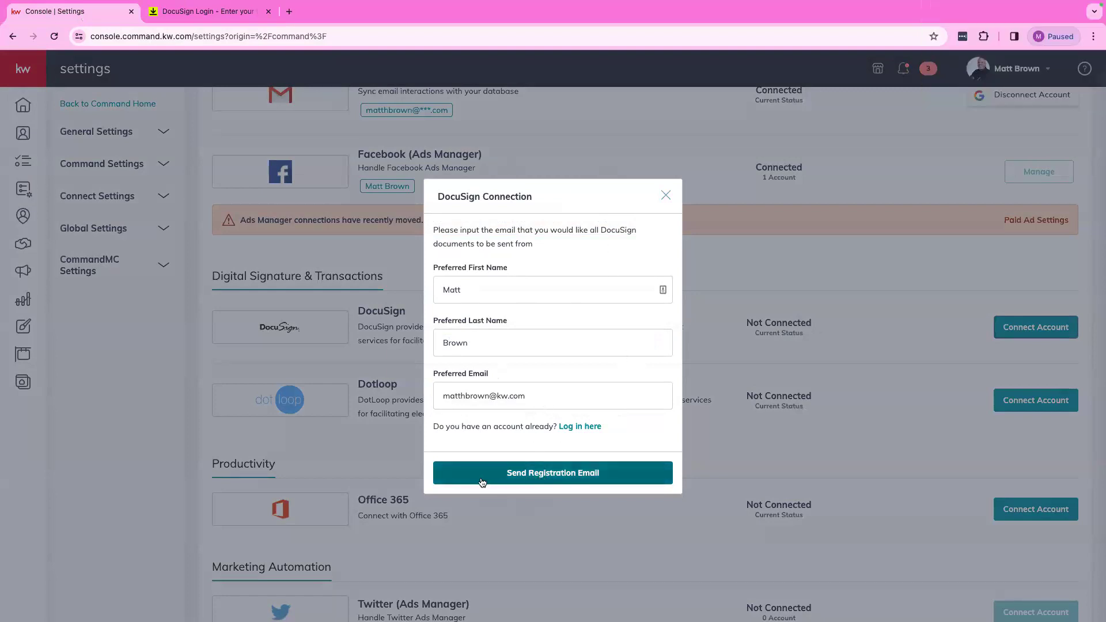
{"action": "triple_click", "coordinate": [542, 399]}
{"action": "type", "text": "matt"}
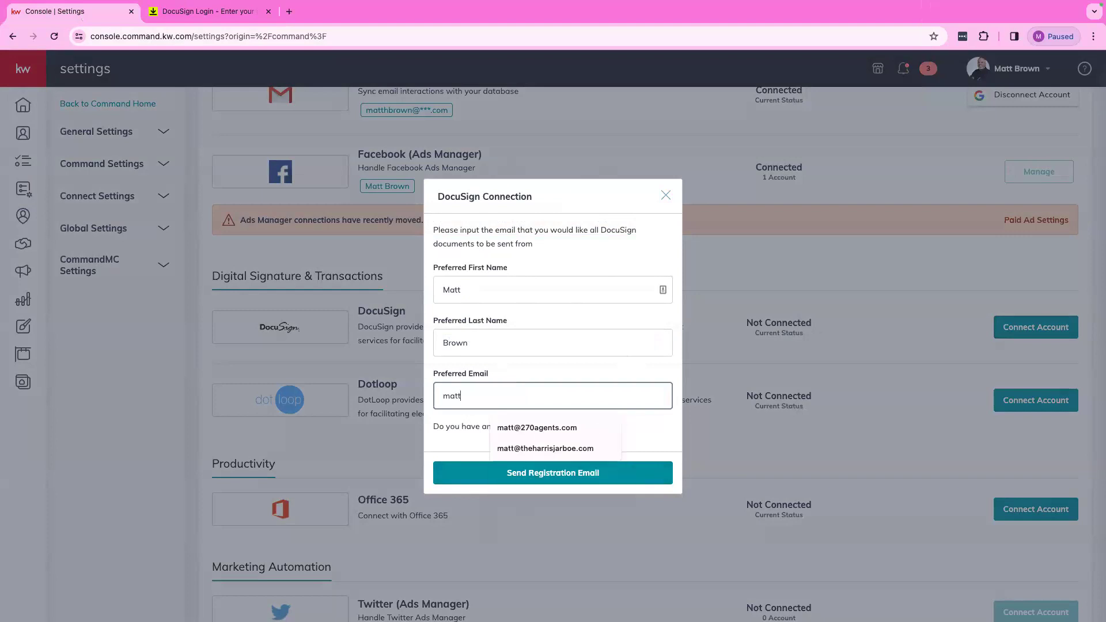
{"action": "left_click", "coordinate": [566, 427]}
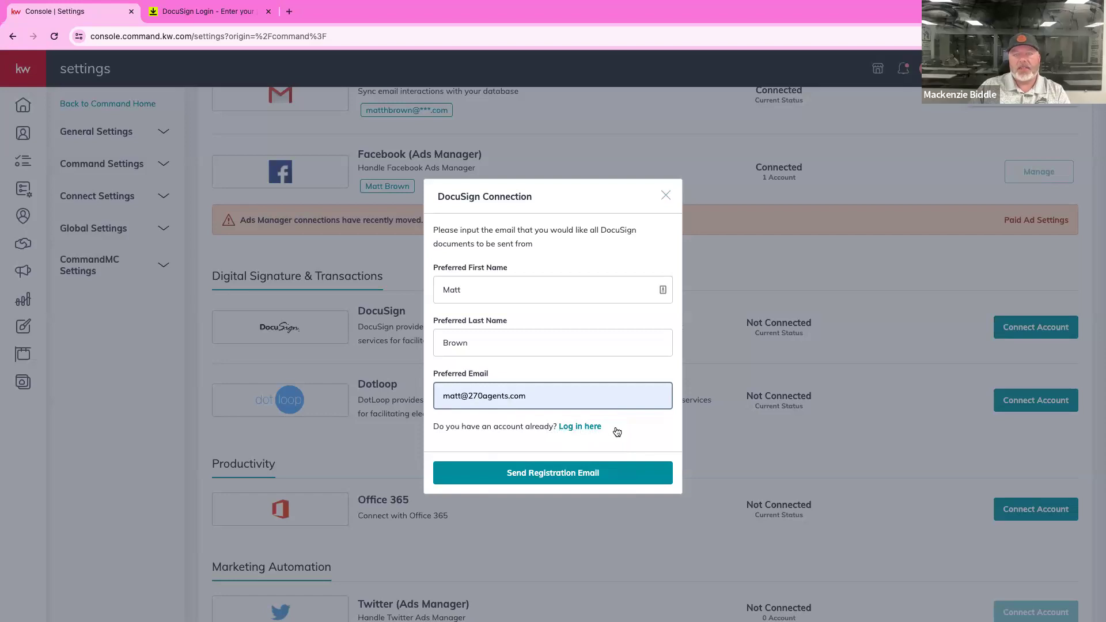
Switch to existing-account login, retype the account's email address correctly, and submit it.
{"action": "left_click", "coordinate": [580, 427]}
{"action": "left_click_drag", "start_coordinate": [547, 348], "coordinate": [441, 345]}
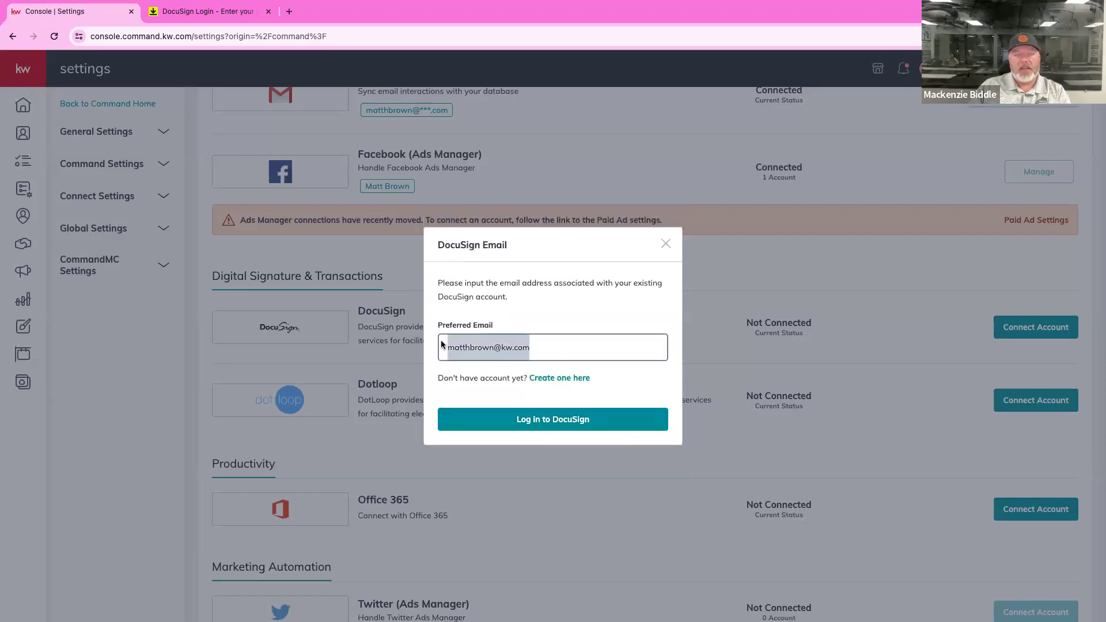
{"action": "type", "text": "matt"}
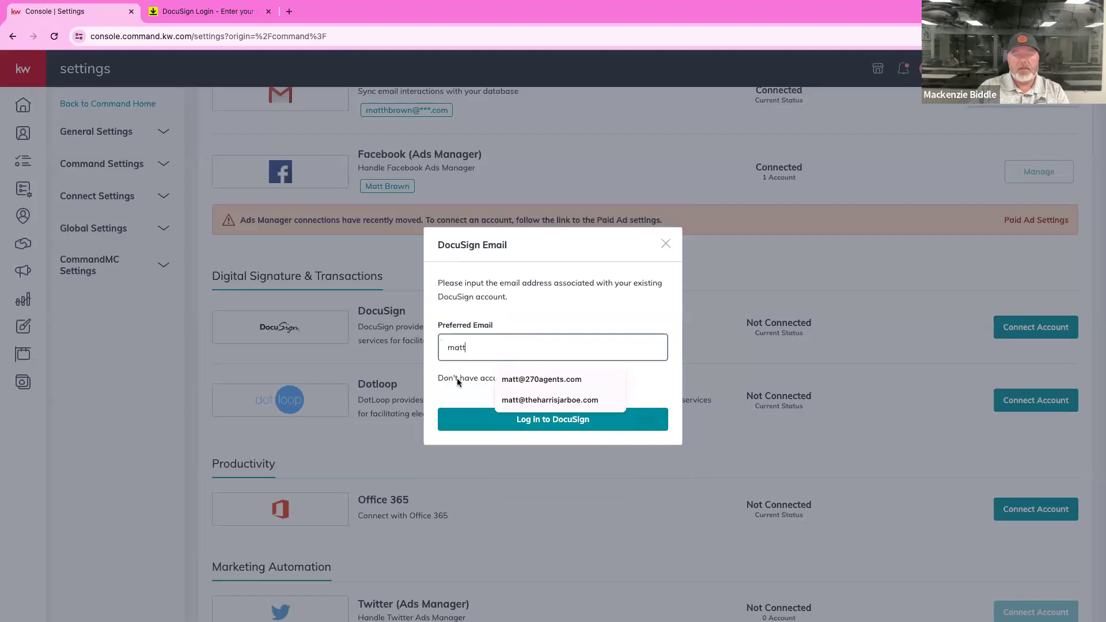
{"action": "left_click", "coordinate": [527, 382]}
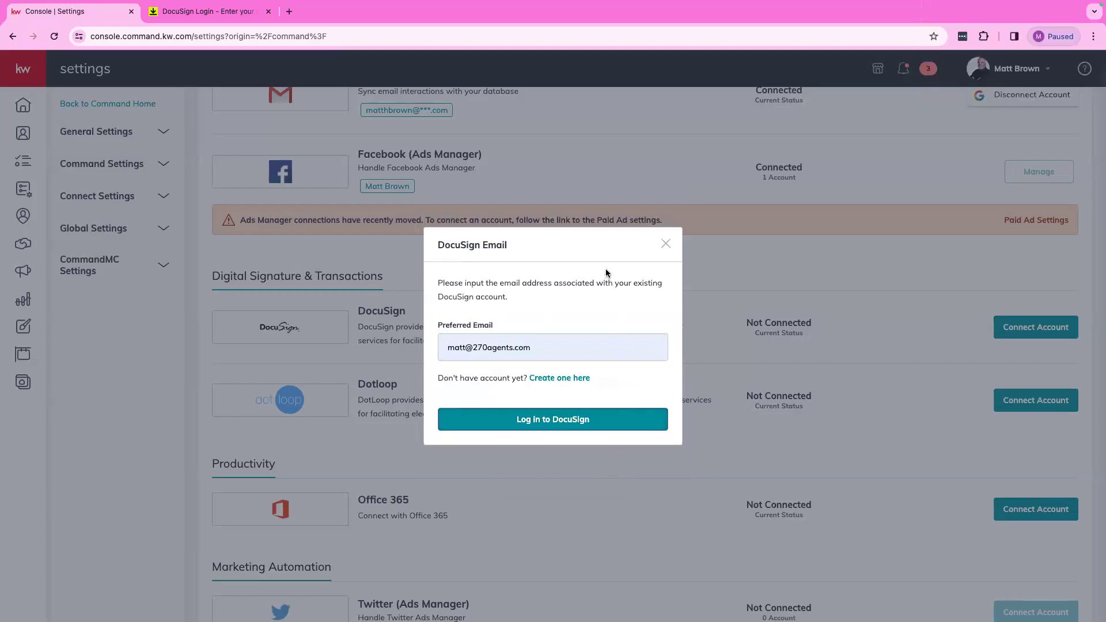
{"action": "left_click_drag", "start_coordinate": [548, 353], "coordinate": [413, 350]}
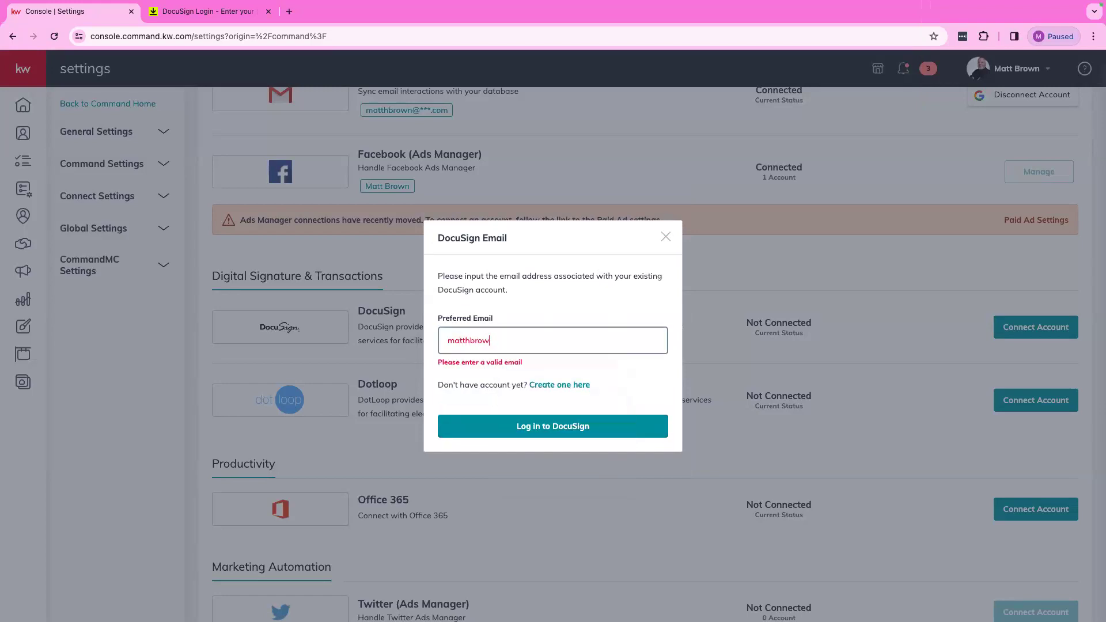
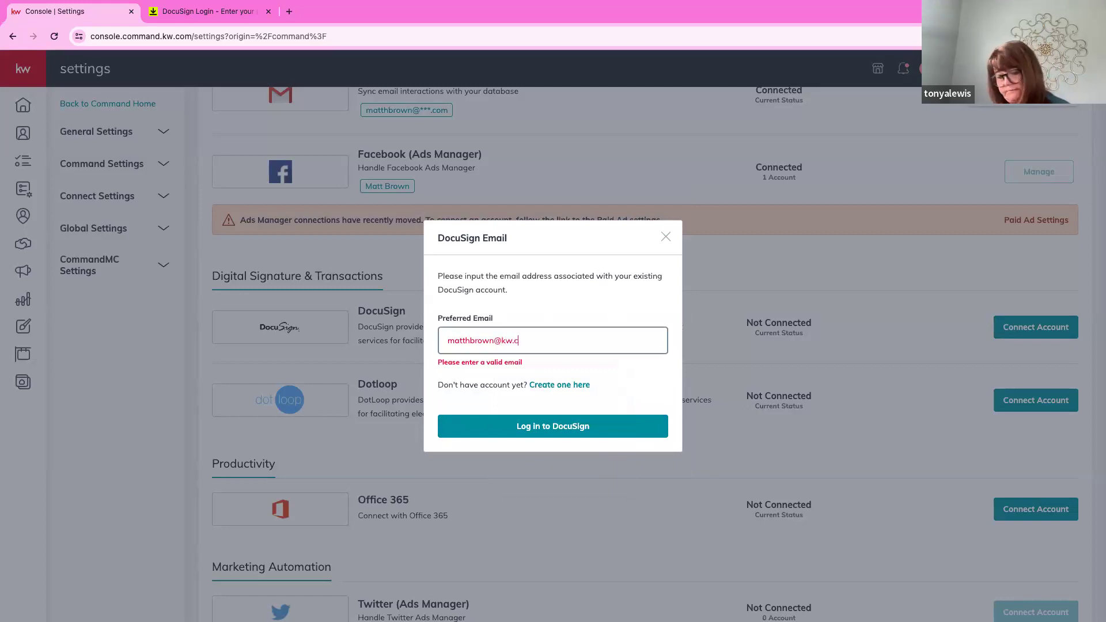
{"action": "left_click", "coordinate": [531, 422]}
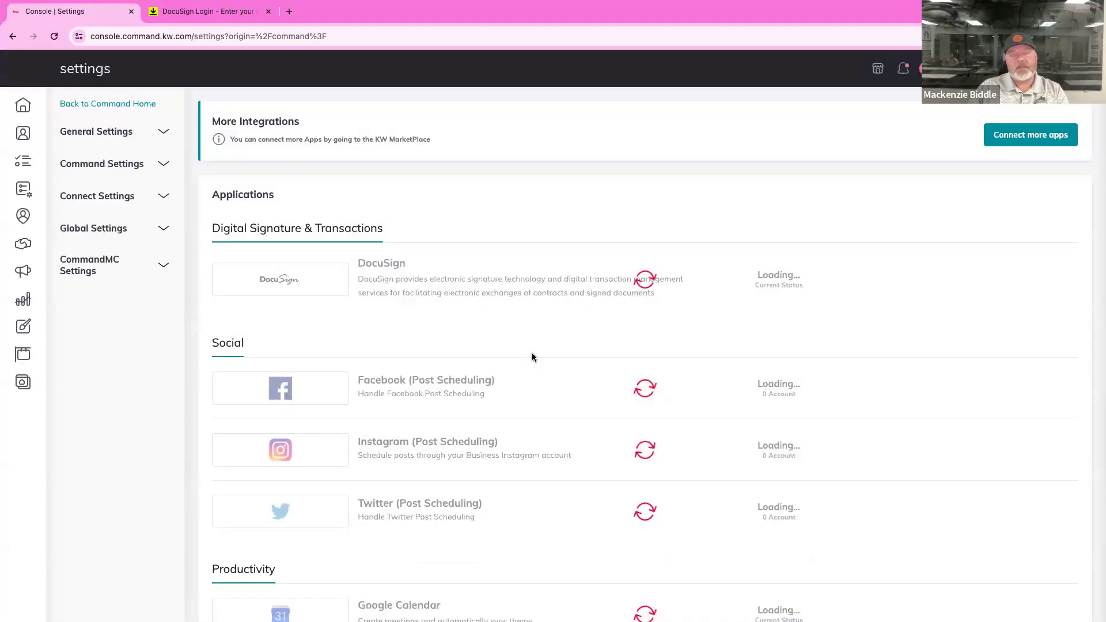
Reopen the DocuSign connection form and start the existing-account login again.
{"action": "scroll", "coordinate": [633, 425], "scroll_direction": "down", "scroll_amount": 8}
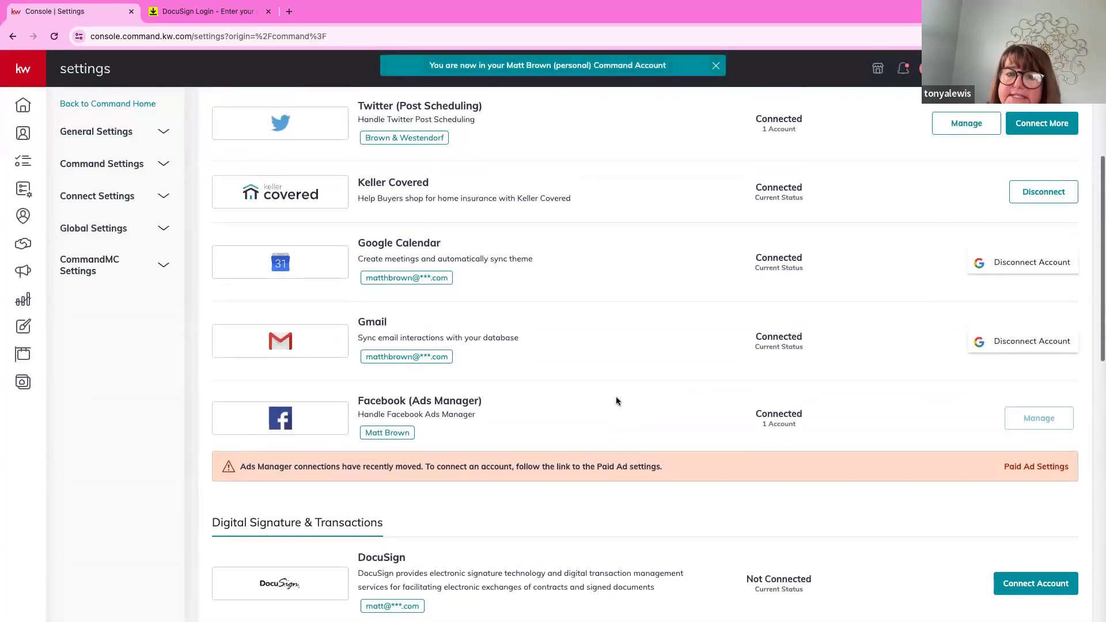
{"action": "left_click", "coordinate": [1027, 417]}
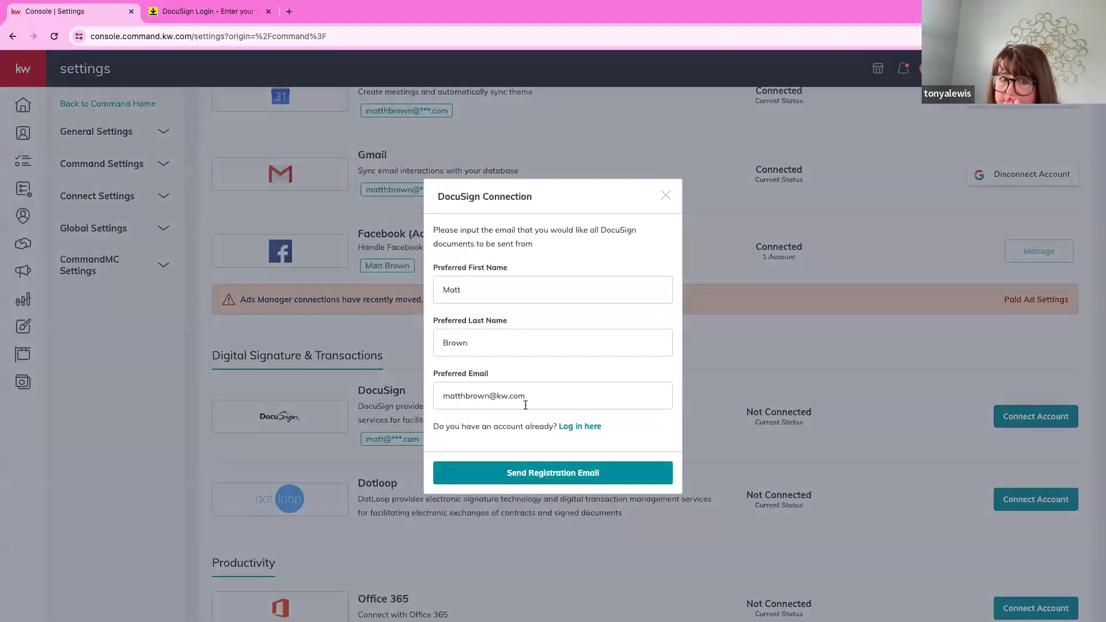
{"action": "left_click", "coordinate": [575, 427]}
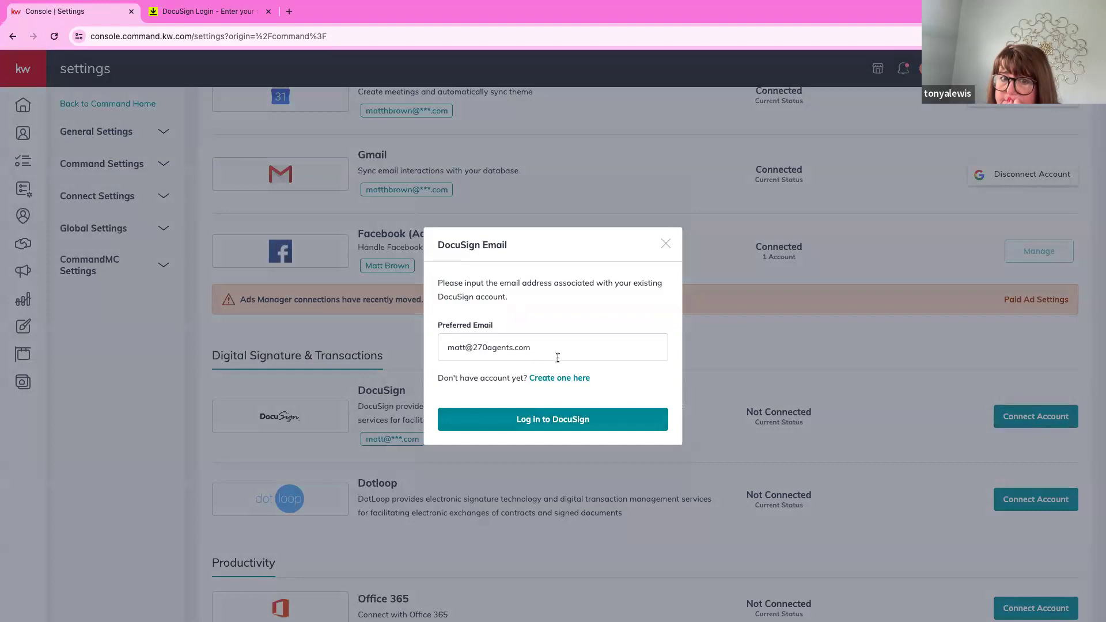
{"action": "left_click", "coordinate": [559, 424]}
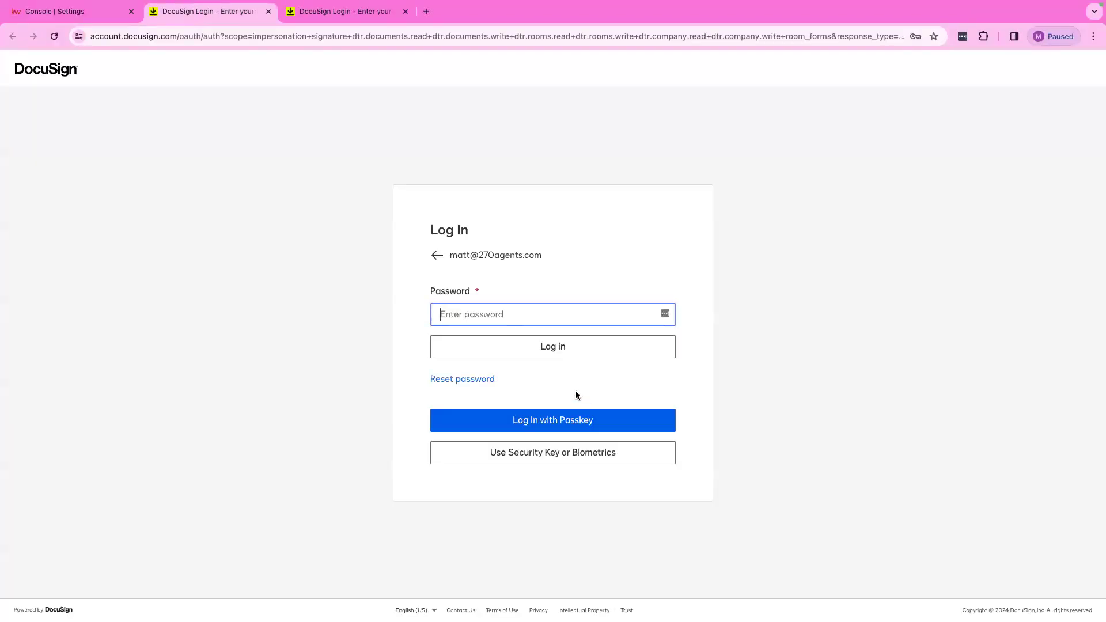
Enter the DocuSign account password, log in, and check Settings shows DocuSign Connected.
{"action": "left_click", "coordinate": [503, 315]}
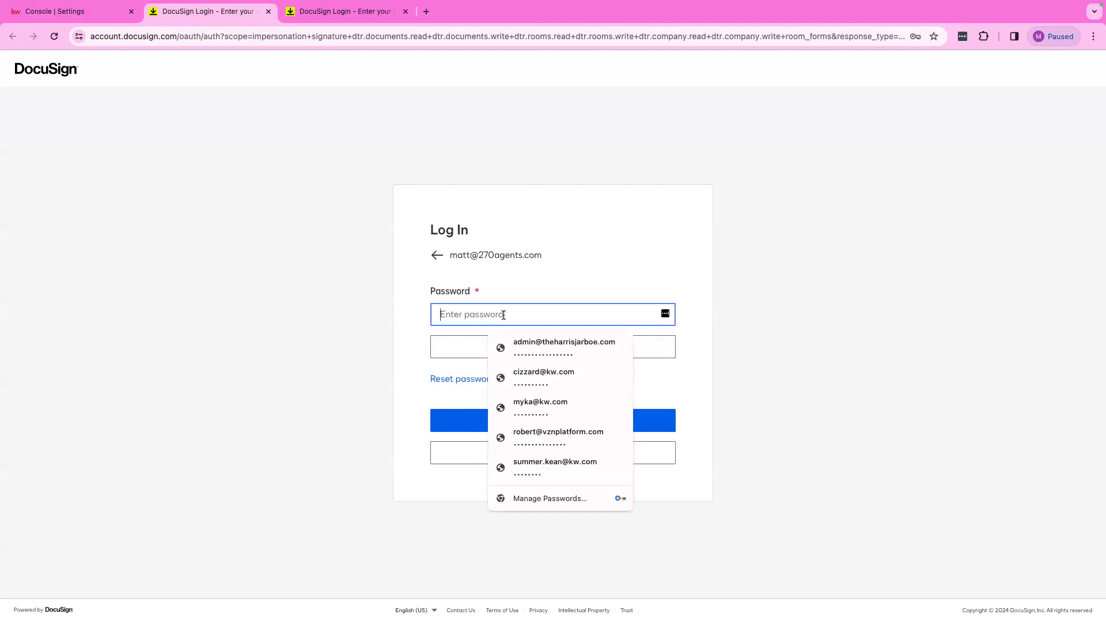
{"action": "type", "text": "•••"}
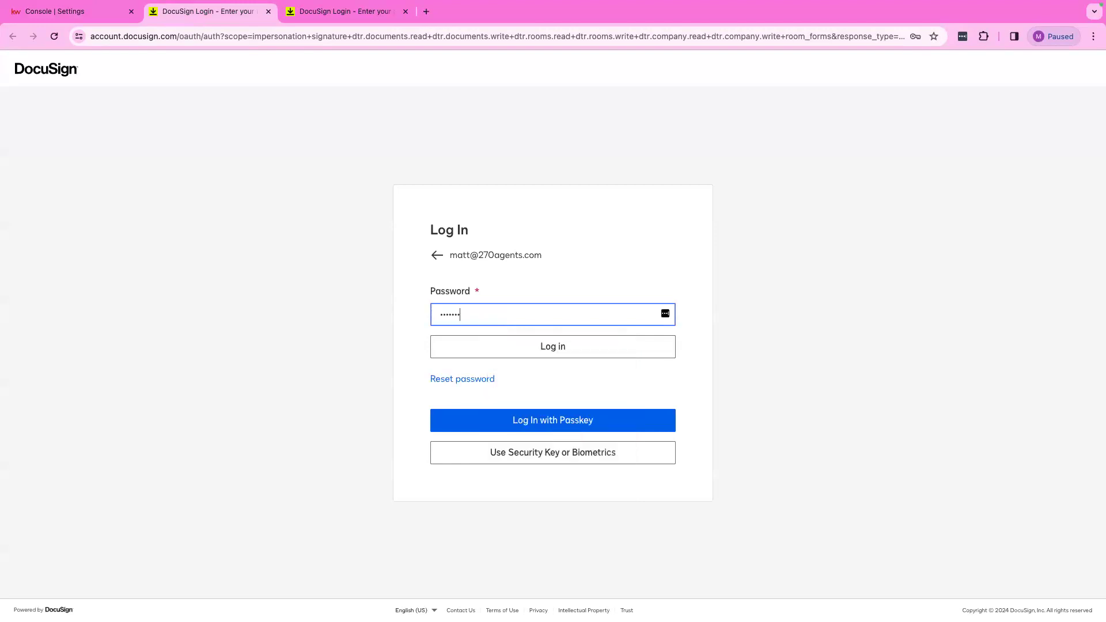
{"action": "left_click", "coordinate": [578, 348]}
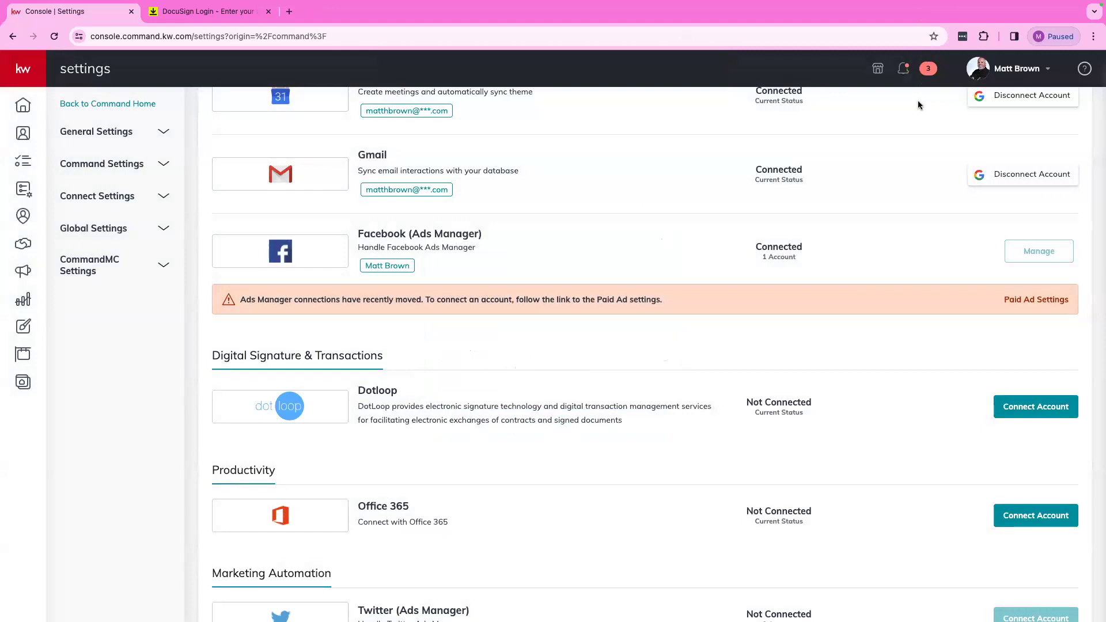
{"action": "scroll", "coordinate": [704, 344], "scroll_direction": "up", "scroll_amount": 8}
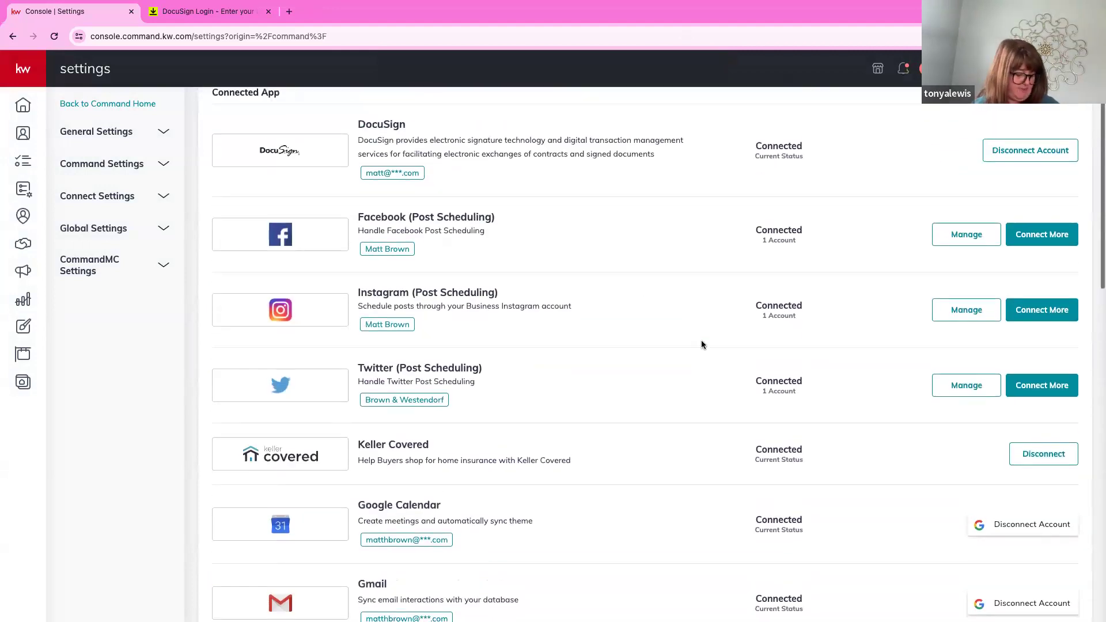
{"action": "scroll", "coordinate": [701, 345], "scroll_direction": "up", "scroll_amount": 2}
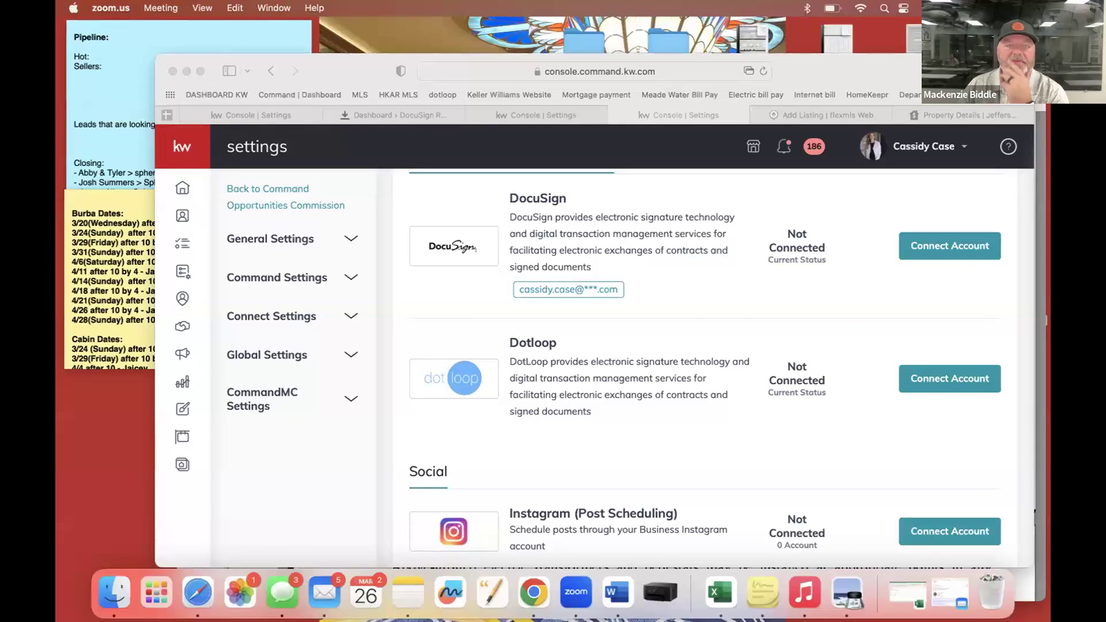
Move the browser window left and open the DocuSign connection form in Settings.
{"action": "left_click_drag", "start_coordinate": [367, 63], "coordinate": [279, 15]}
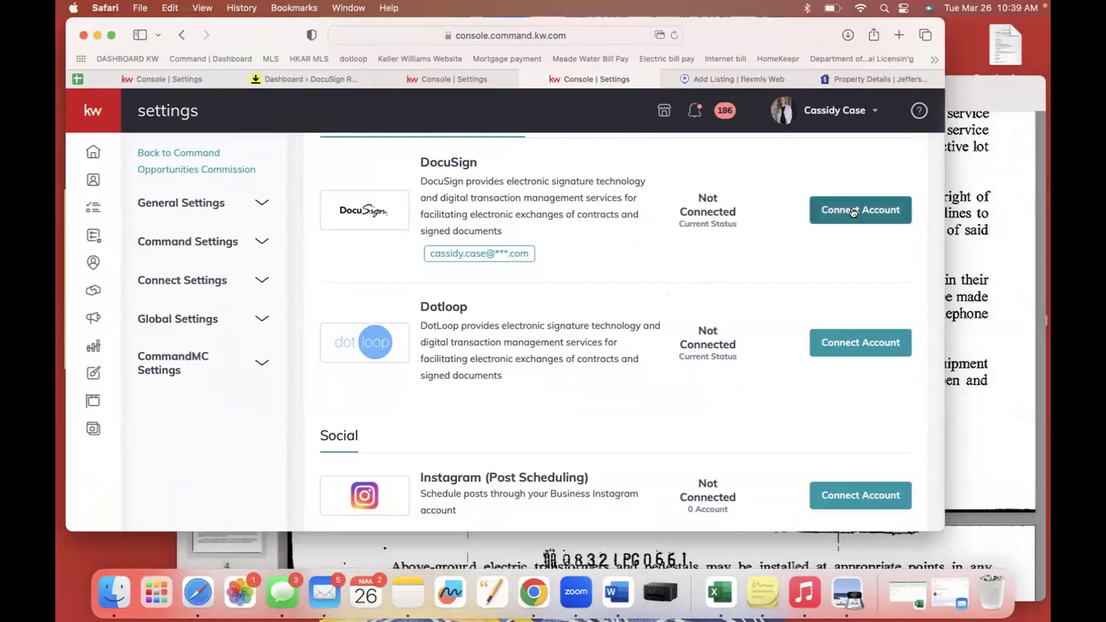
{"action": "scroll", "coordinate": [506, 230], "scroll_direction": "up", "scroll_amount": 15}
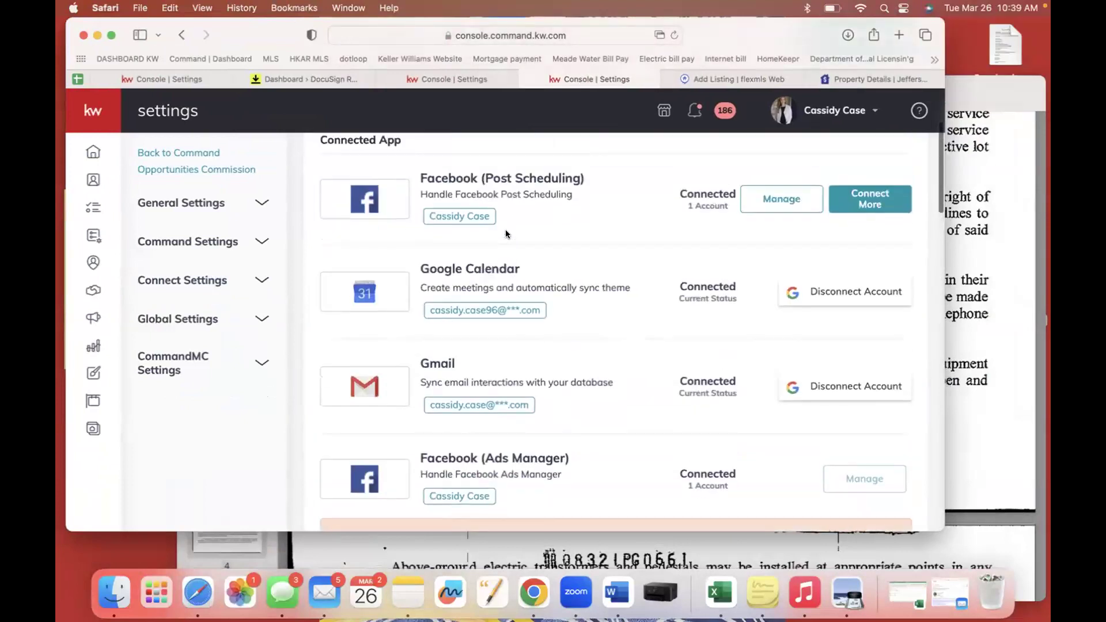
{"action": "scroll", "coordinate": [505, 234], "scroll_direction": "down", "scroll_amount": 15}
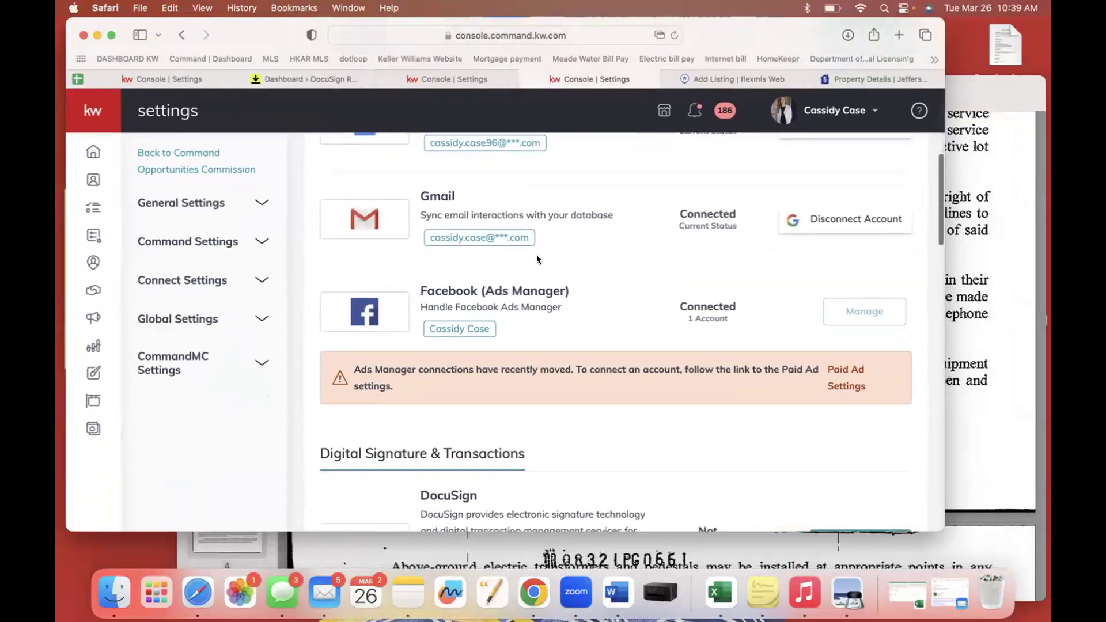
{"action": "left_click", "coordinate": [832, 221]}
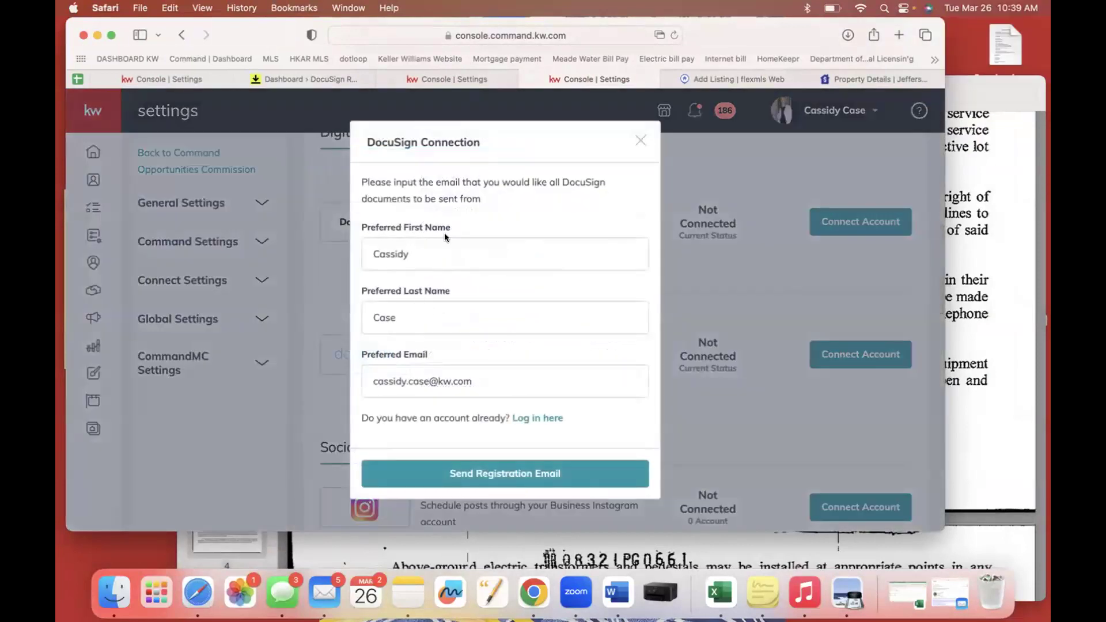
Try the registration email and existing-account login, then reopen the DocuSign connection form.
{"action": "left_click", "coordinate": [524, 474]}
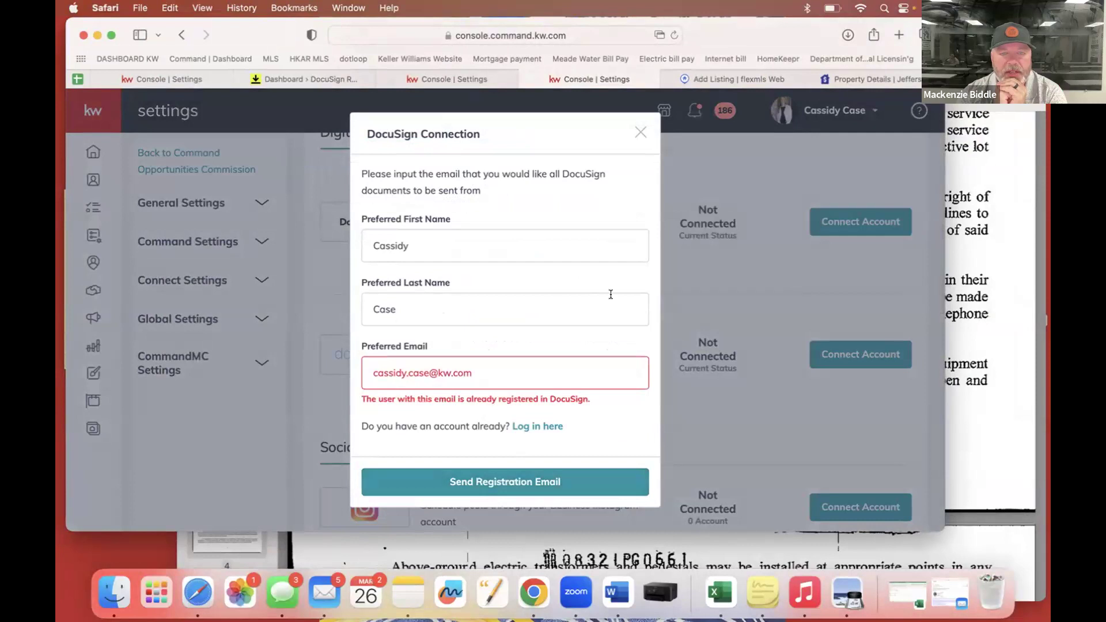
{"action": "left_click", "coordinate": [542, 427]}
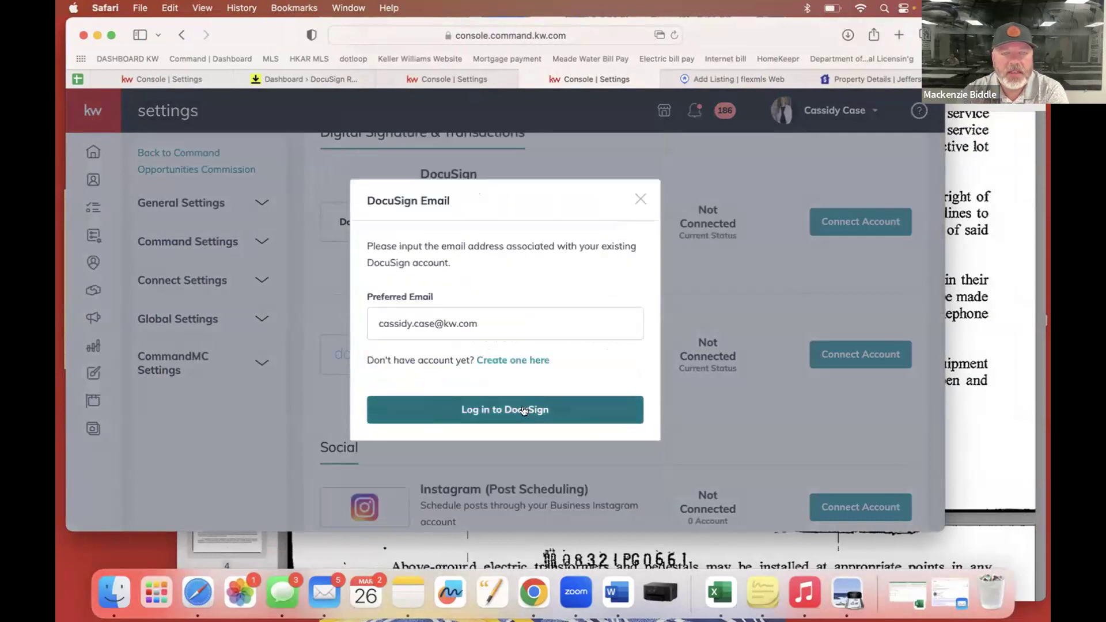
{"action": "left_click", "coordinate": [523, 410]}
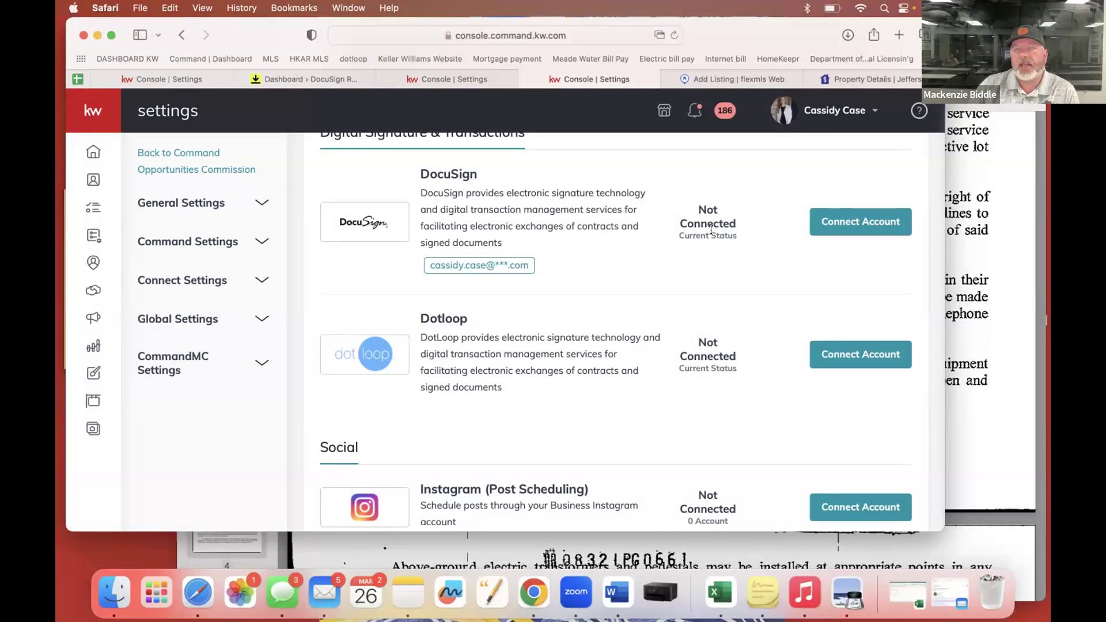
{"action": "left_click", "coordinate": [827, 222]}
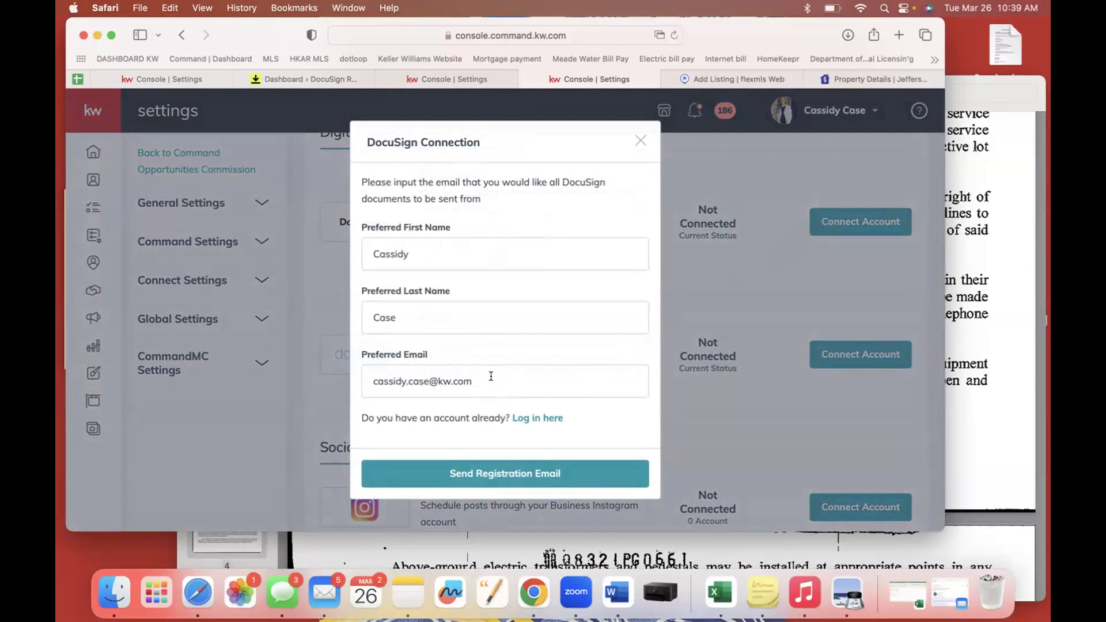
Change the Preferred Email to the personal Gmail address and send the DocuSign registration email.
{"action": "left_click_drag", "start_coordinate": [491, 381], "coordinate": [370, 380]}
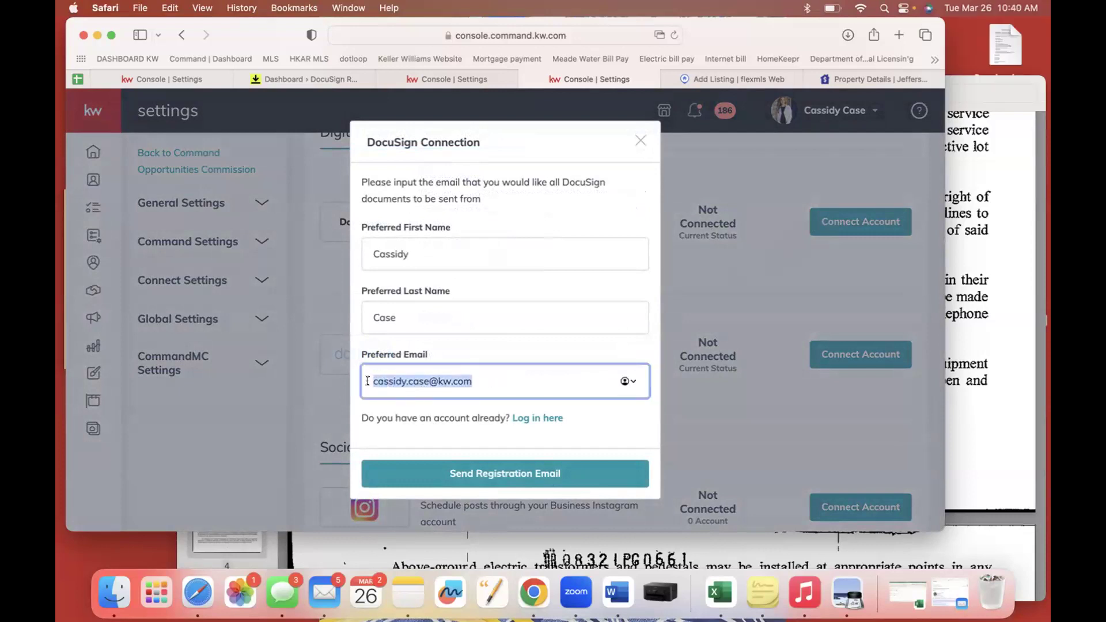
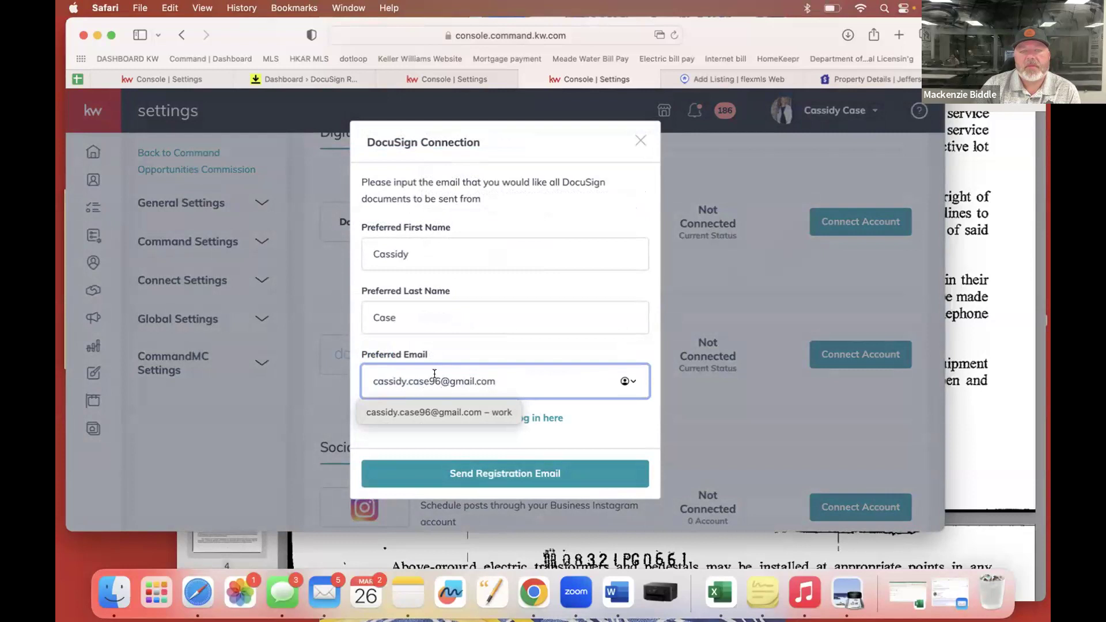
{"action": "left_click", "coordinate": [610, 415]}
{"action": "left_click", "coordinate": [502, 472]}
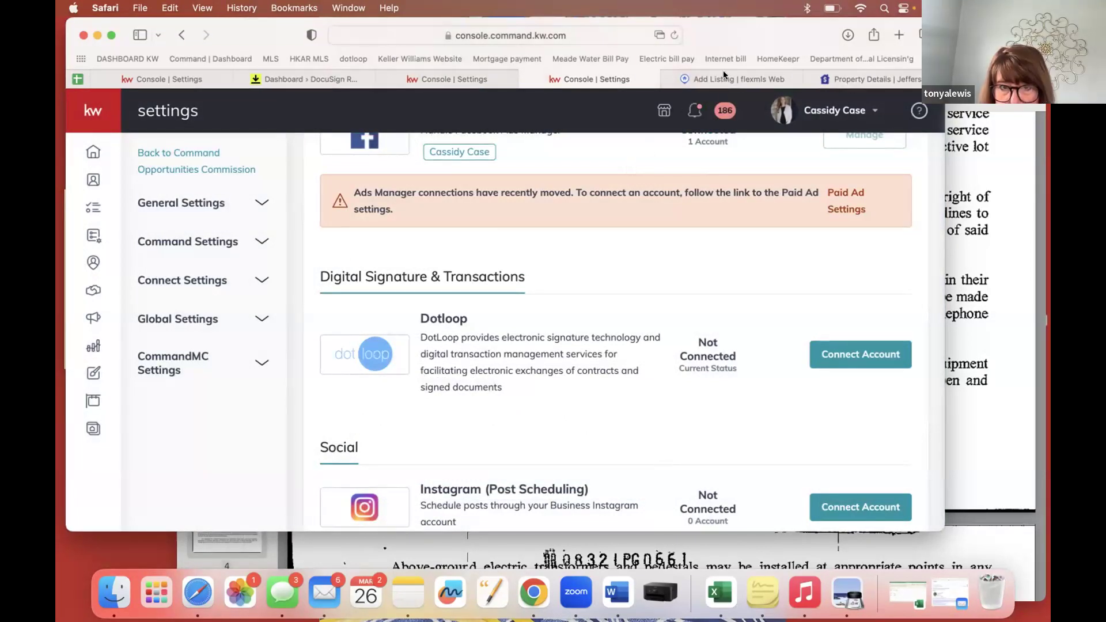
{"action": "left_click_drag", "start_coordinate": [763, 34], "coordinate": [750, 35]}
{"action": "scroll", "coordinate": [576, 316], "scroll_direction": "up", "scroll_amount": 6}
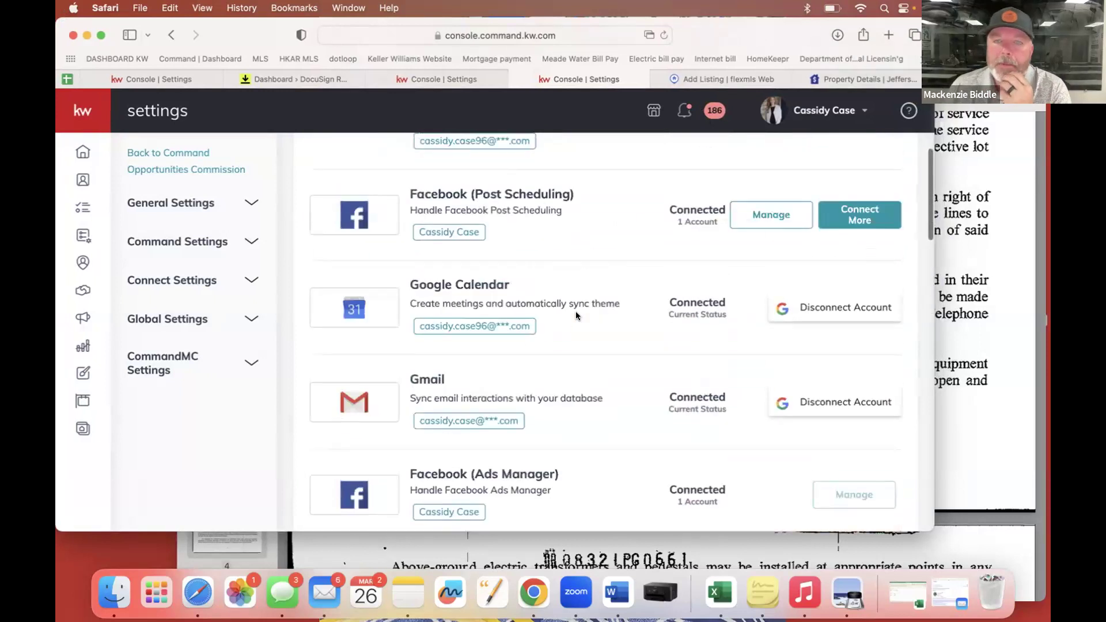
{"action": "scroll", "coordinate": [576, 315], "scroll_direction": "up", "scroll_amount": 5}
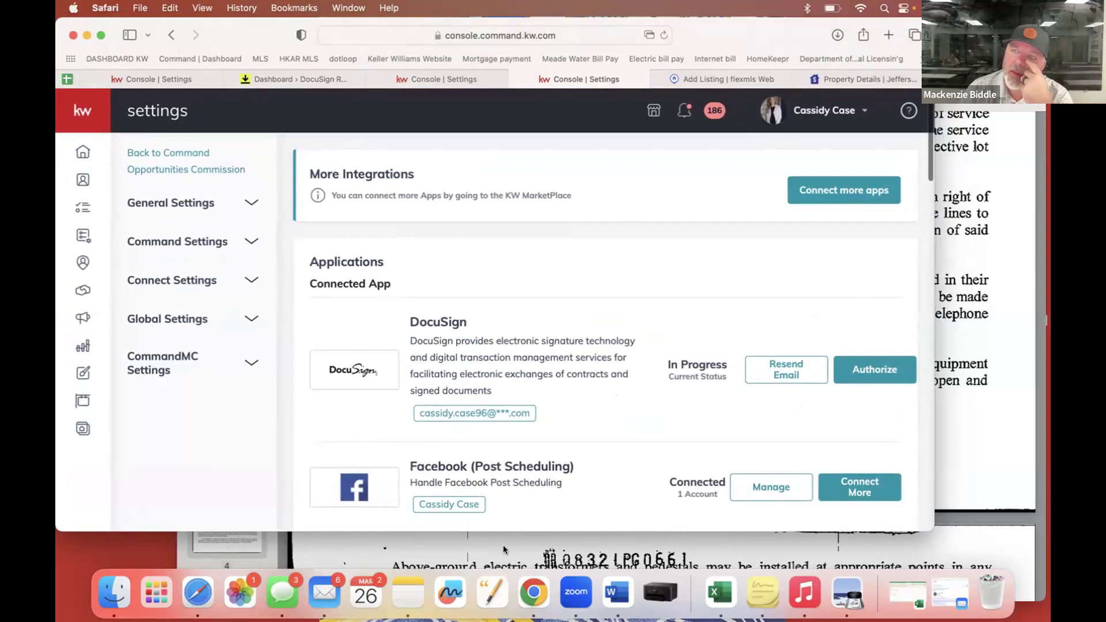
In Mail's All Inboxes, open the DocuSign invitation email and choose Accept Invite.
{"action": "left_click", "coordinate": [320, 591]}
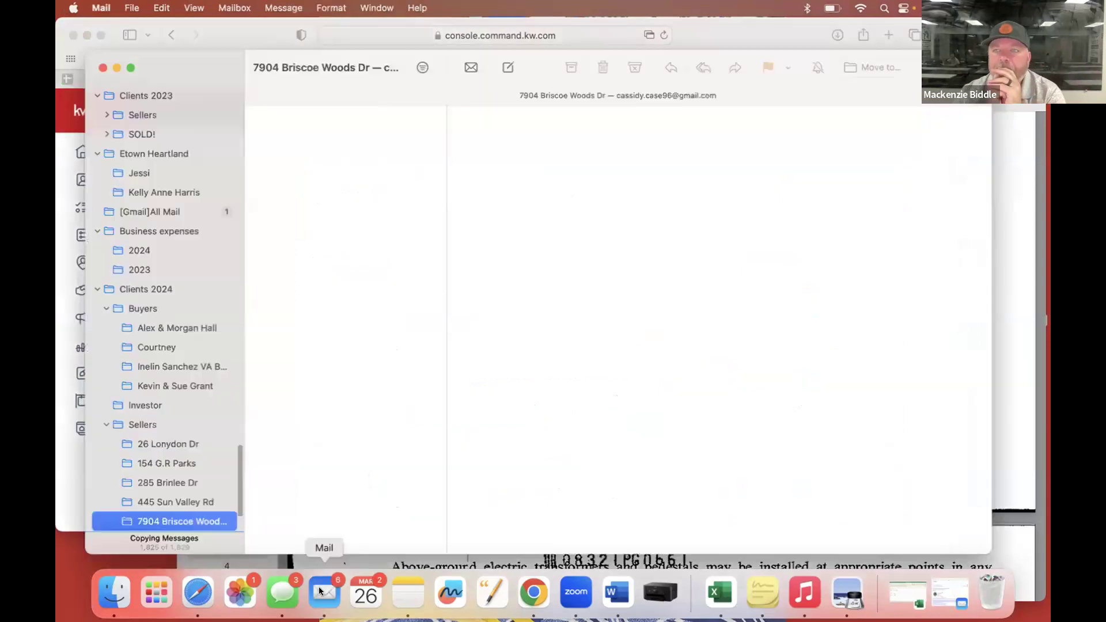
{"action": "scroll", "coordinate": [167, 288], "scroll_direction": "up", "scroll_amount": 15}
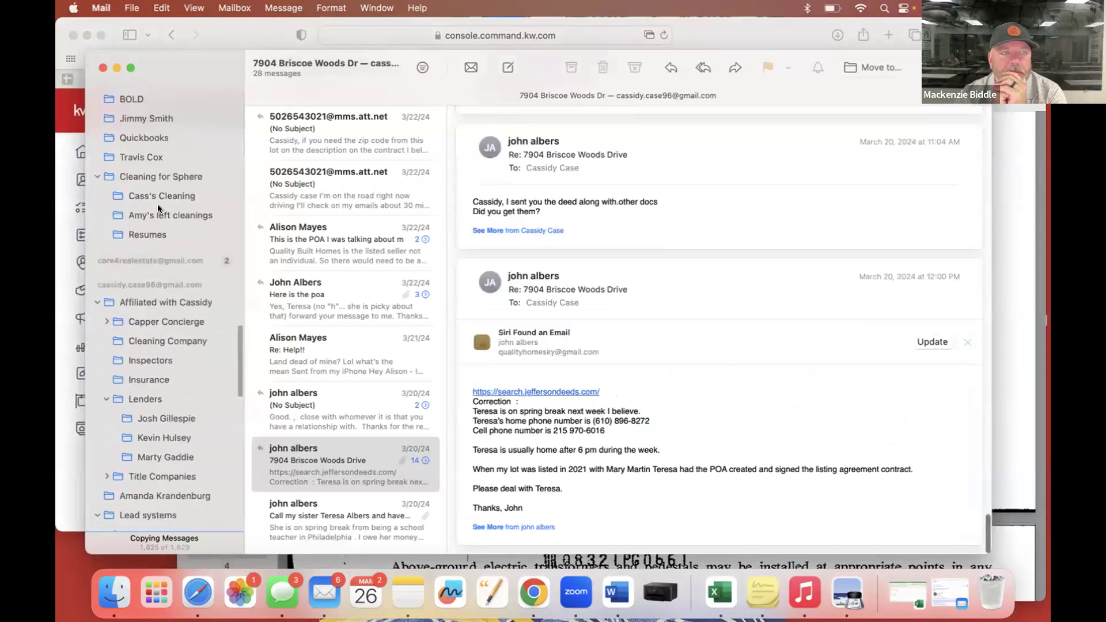
{"action": "left_click", "coordinate": [147, 114]}
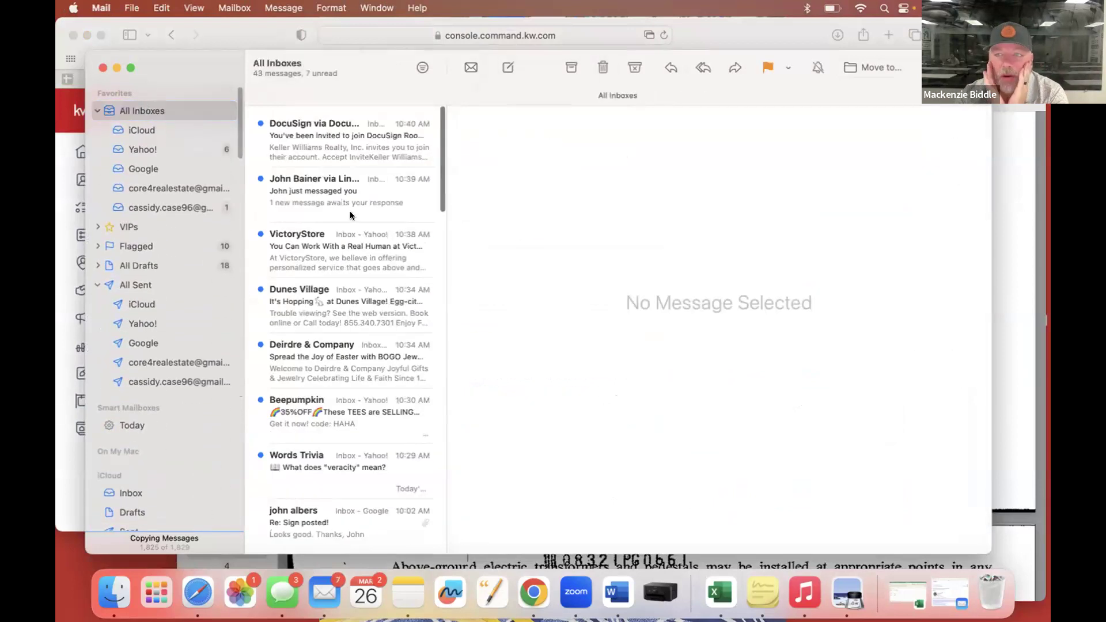
{"action": "left_click", "coordinate": [354, 154]}
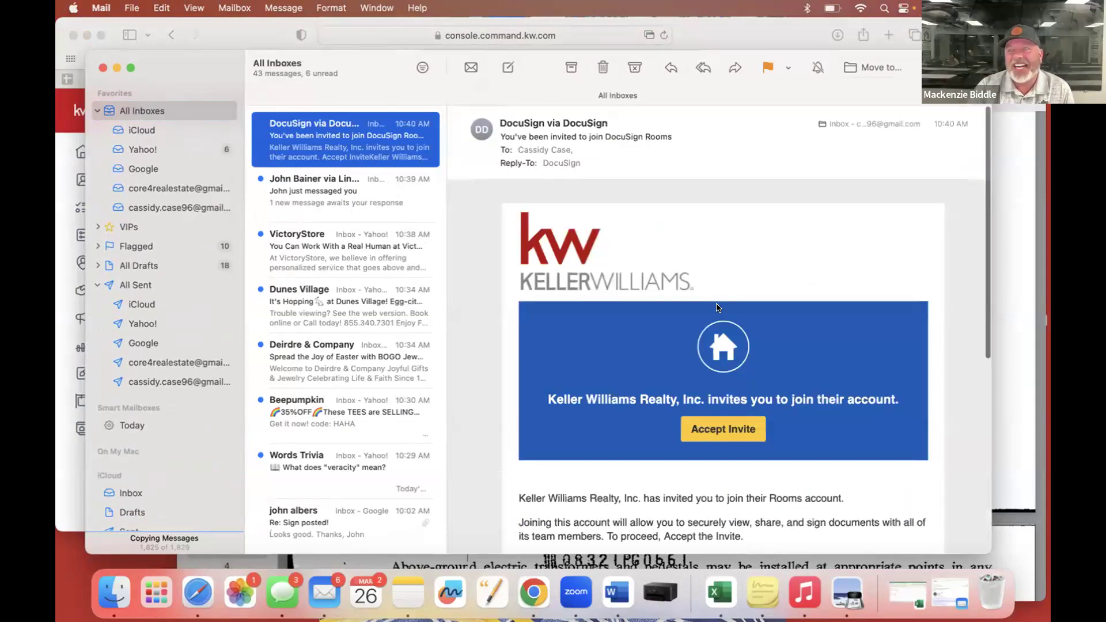
{"action": "scroll", "coordinate": [717, 307], "scroll_direction": "down", "scroll_amount": 2}
{"action": "left_click", "coordinate": [723, 359]}
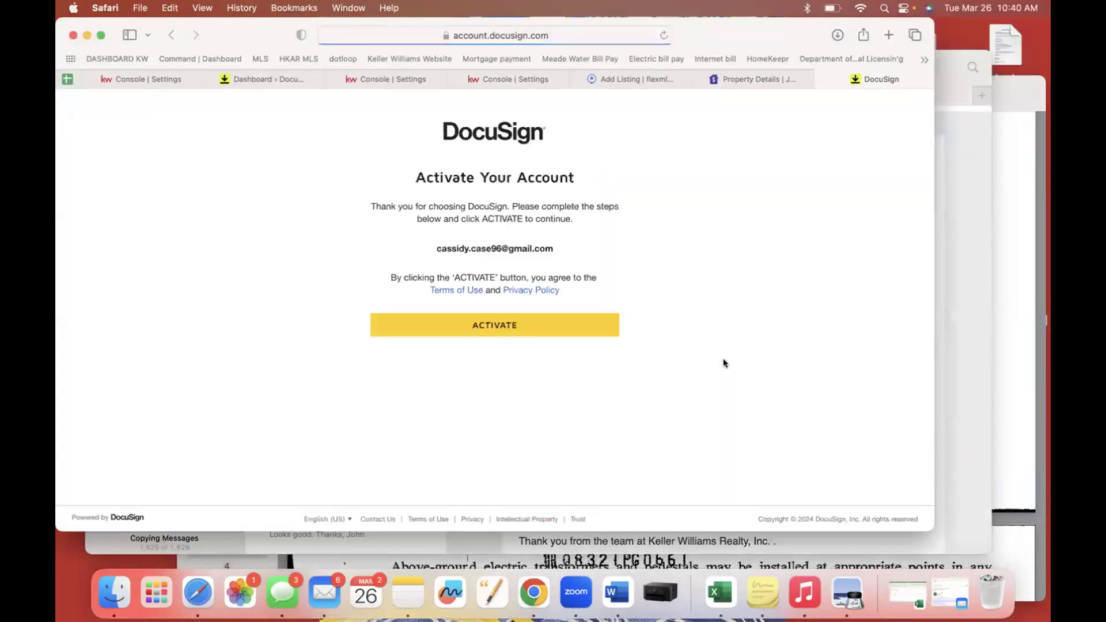
Activate the DocuSign account, log in with the autofilled password, and save it to the keychain.
{"action": "left_click", "coordinate": [479, 326]}
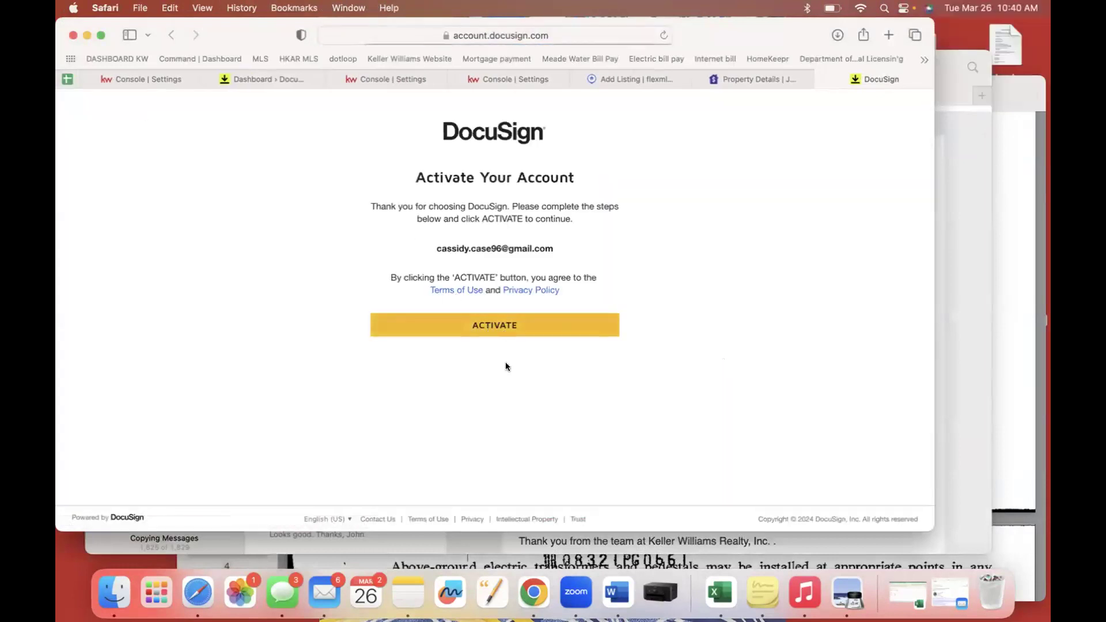
{"action": "left_click", "coordinate": [500, 326]}
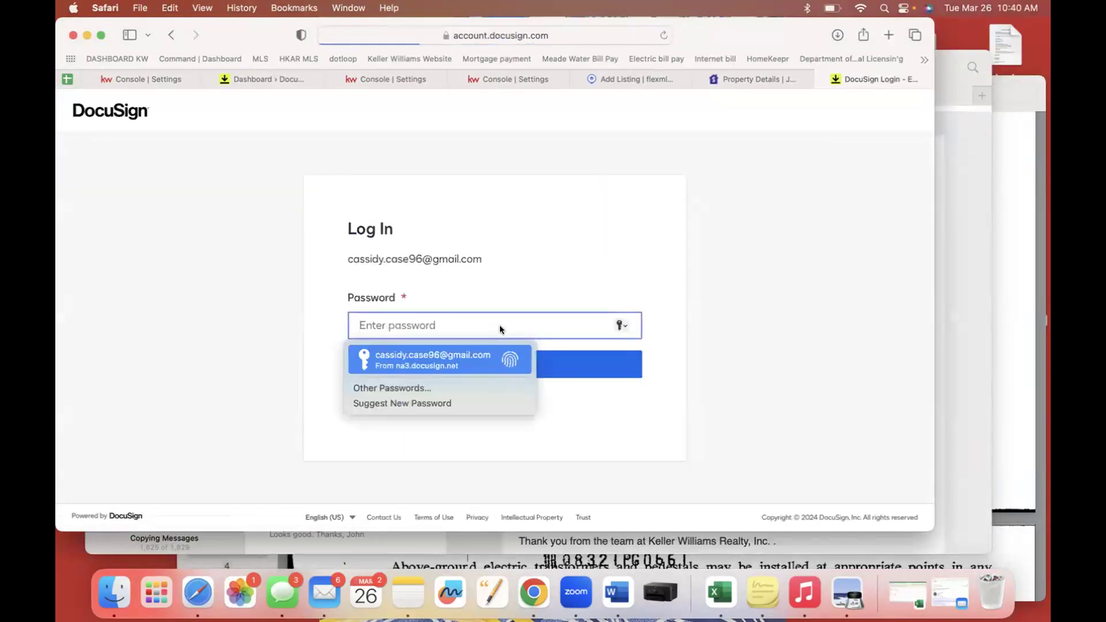
{"action": "left_click", "coordinate": [488, 357]}
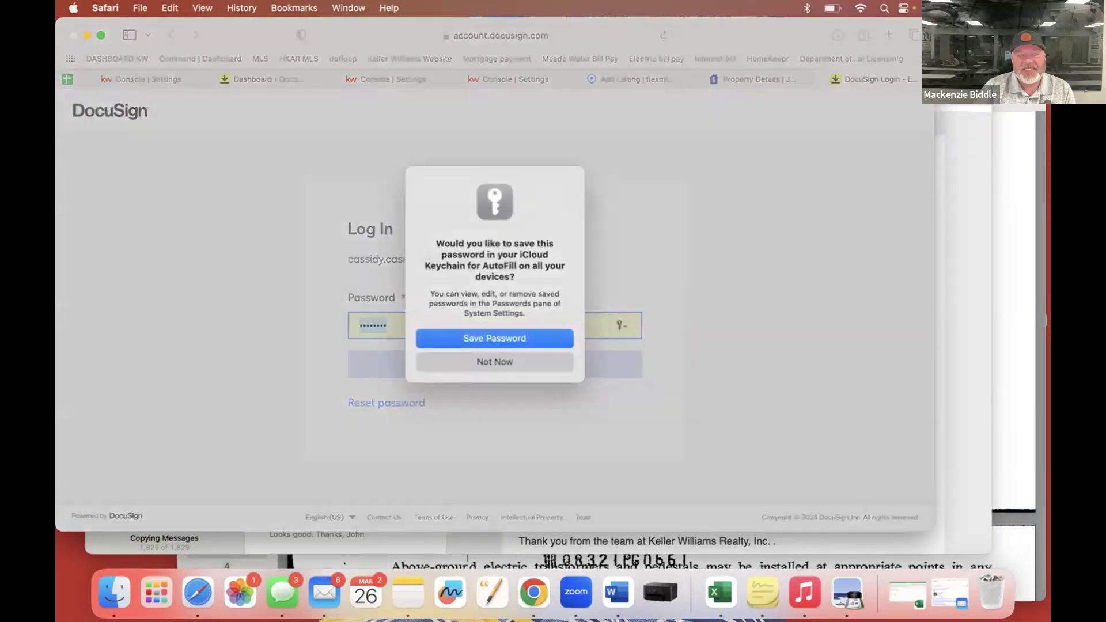
{"action": "left_click", "coordinate": [518, 337]}
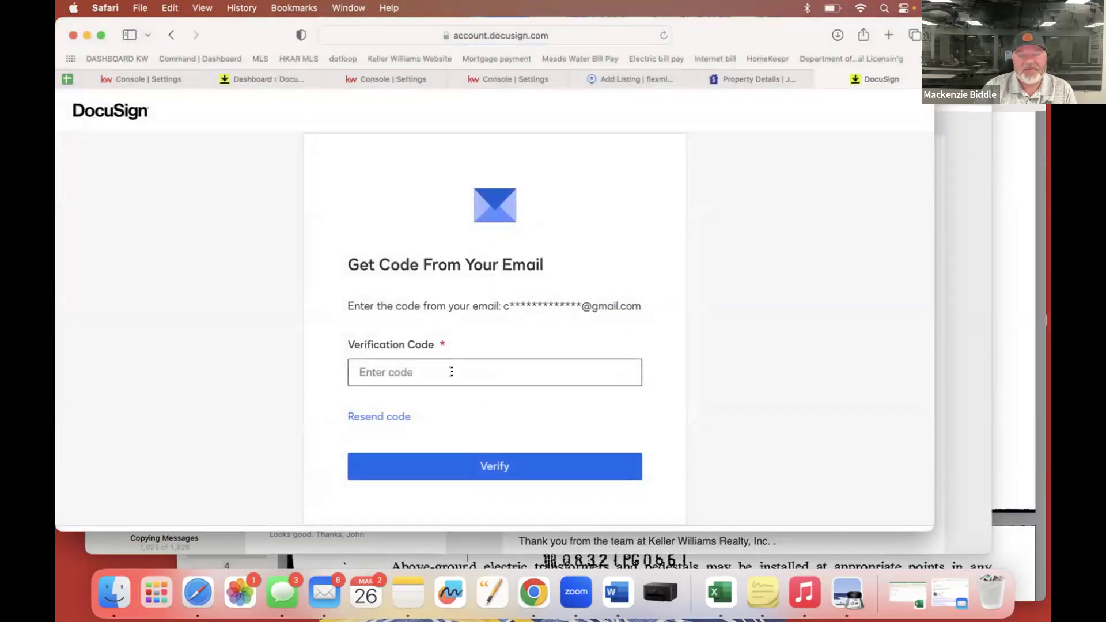
{"action": "left_click", "coordinate": [452, 372]}
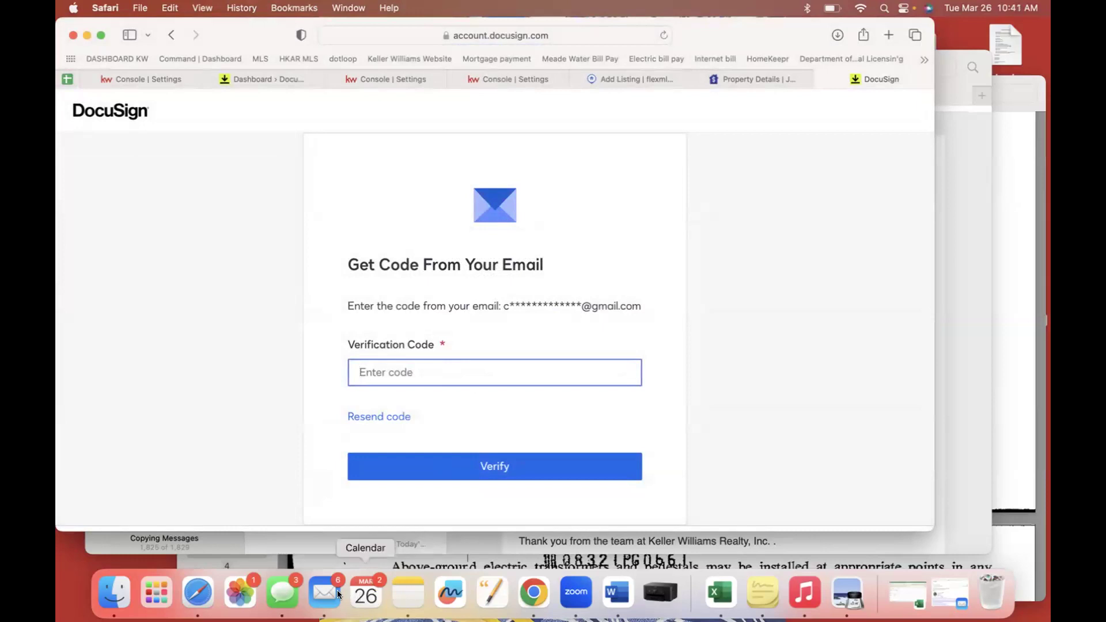
Copy the verification code from the Mail message, paste it into DocuSign, and verify.
{"action": "left_click", "coordinate": [332, 590]}
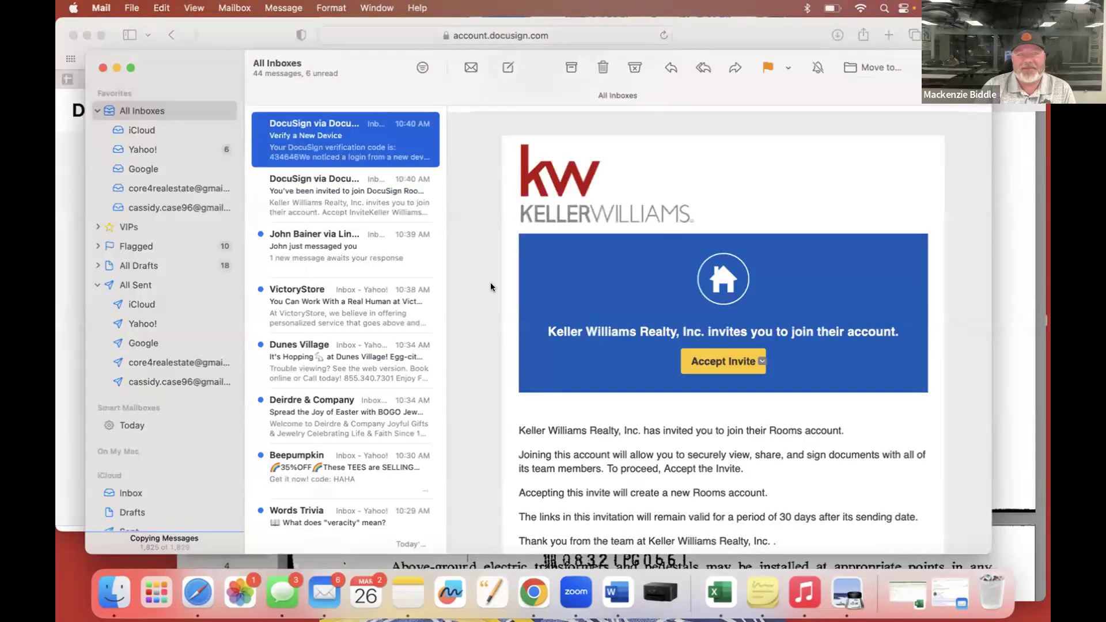
{"action": "left_click_drag", "start_coordinate": [745, 370], "coordinate": [681, 366]}
{"action": "key", "text": "super+c"}
{"action": "left_click", "coordinate": [769, 38]}
{"action": "key", "text": "super+v"}
{"action": "left_click", "coordinate": [461, 466]}
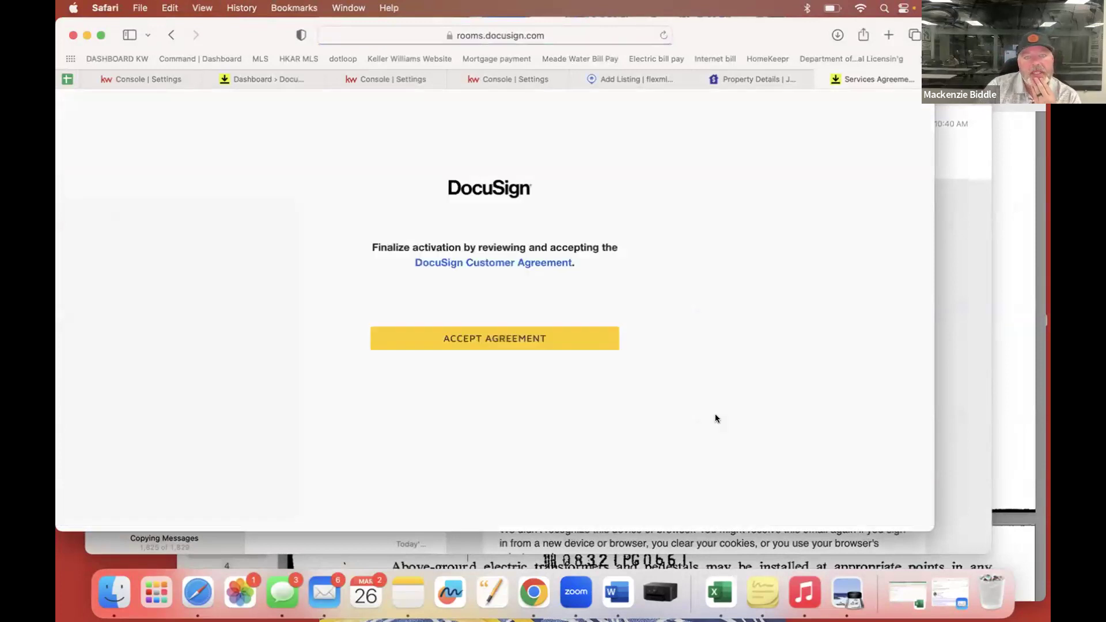
Accept the Customer Agreement on the finalize activation page to reach DocuSign Rooms.
{"action": "left_click", "coordinate": [498, 340]}
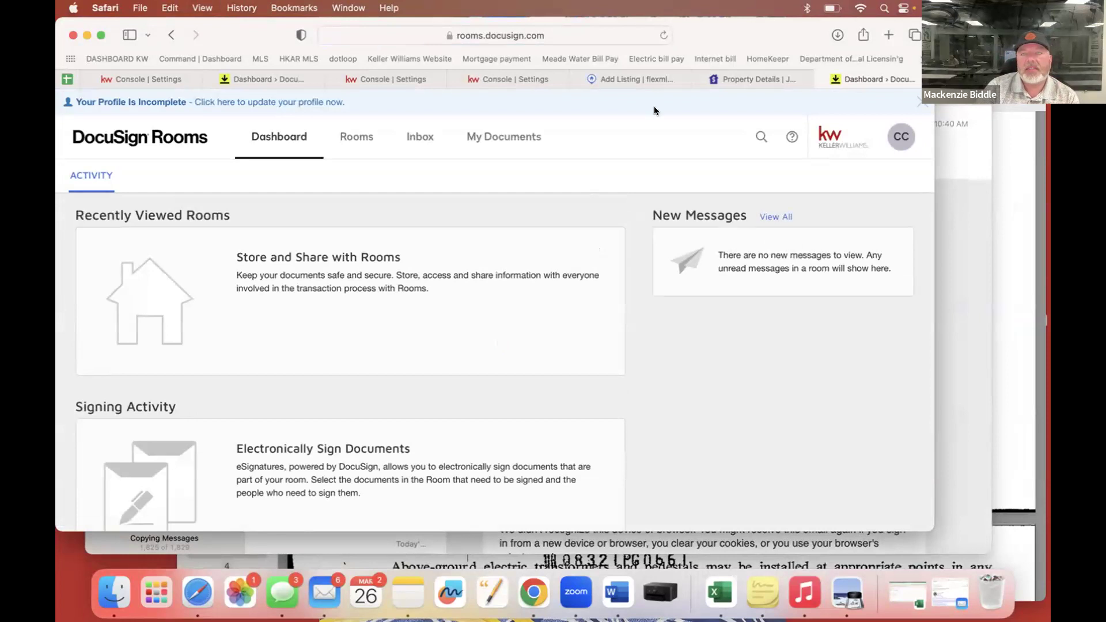
Close the finished DocuSign page and reload KW Command settings to refresh the DocuSign status.
{"action": "left_click", "coordinate": [819, 78]}
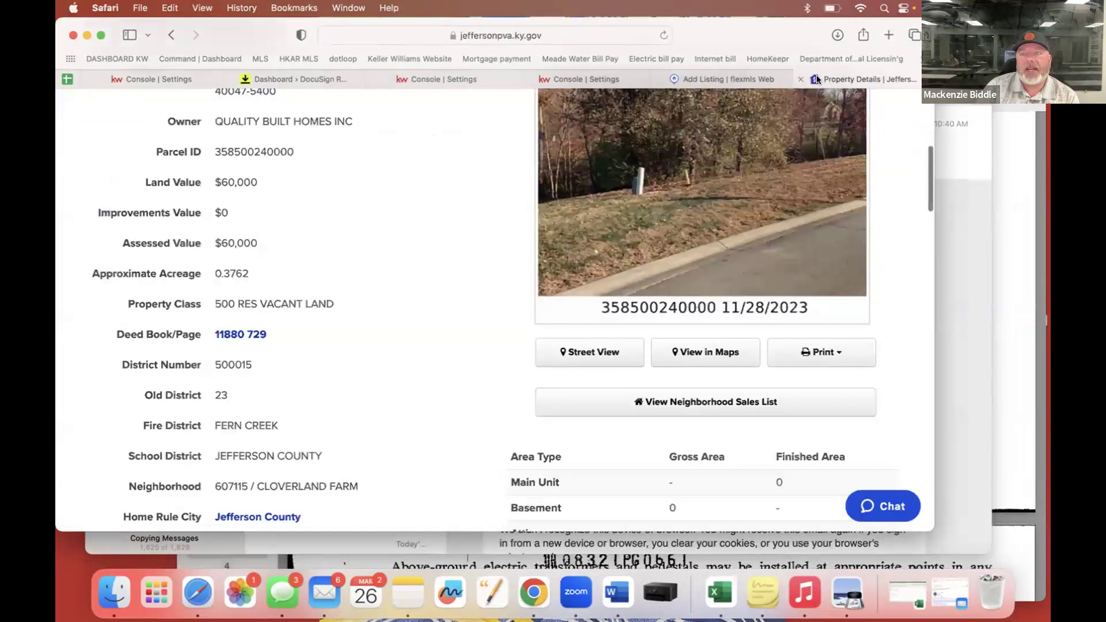
{"action": "left_click", "coordinate": [407, 80]}
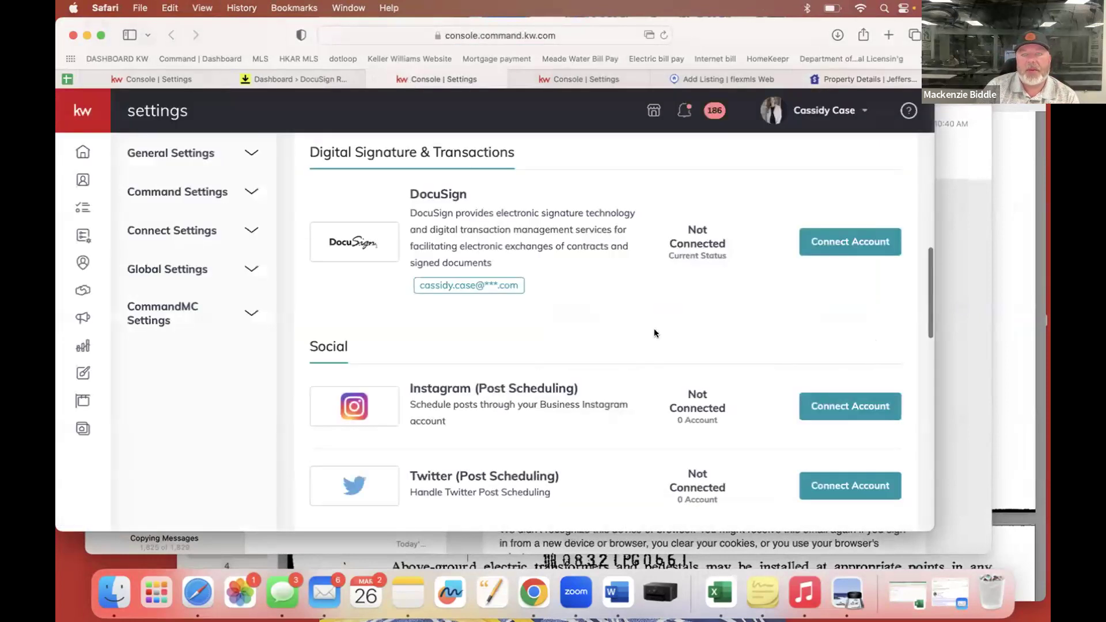
{"action": "left_click", "coordinate": [663, 35]}
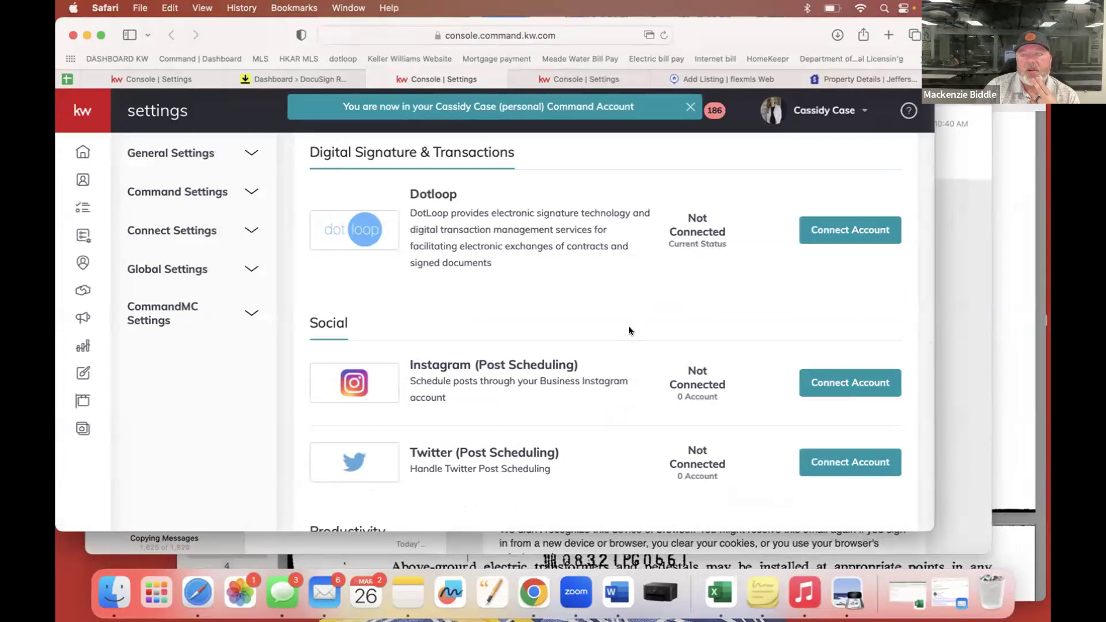
{"action": "scroll", "coordinate": [628, 326], "scroll_direction": "down", "scroll_amount": 5}
{"action": "scroll", "coordinate": [629, 330], "scroll_direction": "up", "scroll_amount": 15}
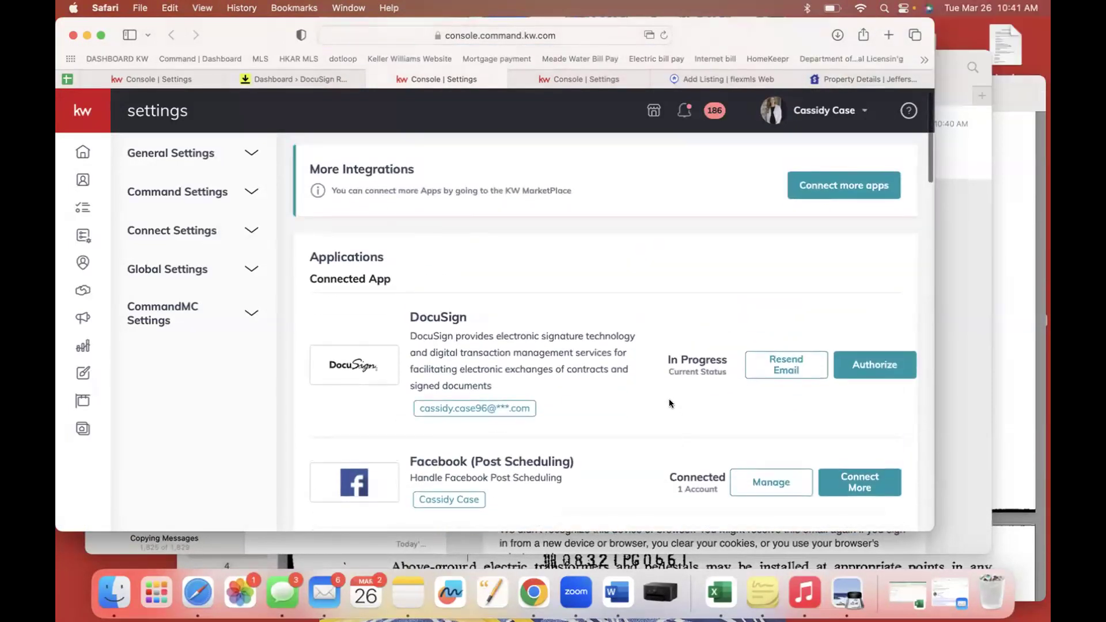
{"action": "scroll", "coordinate": [672, 372], "scroll_direction": "down", "scroll_amount": 1}
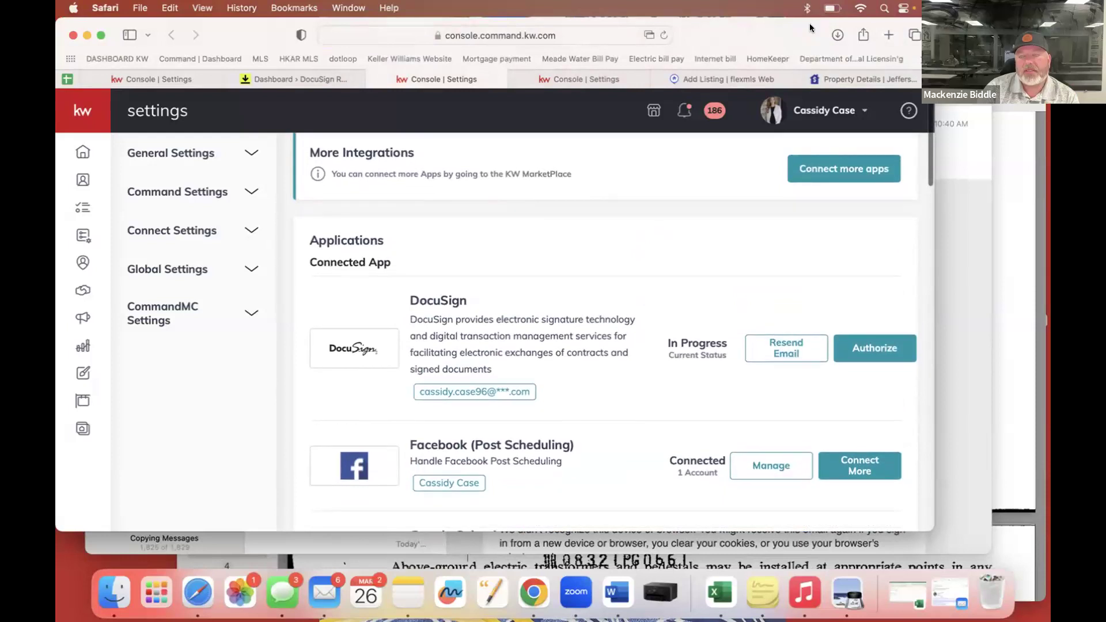
{"action": "left_click_drag", "start_coordinate": [768, 28], "coordinate": [731, 27]}
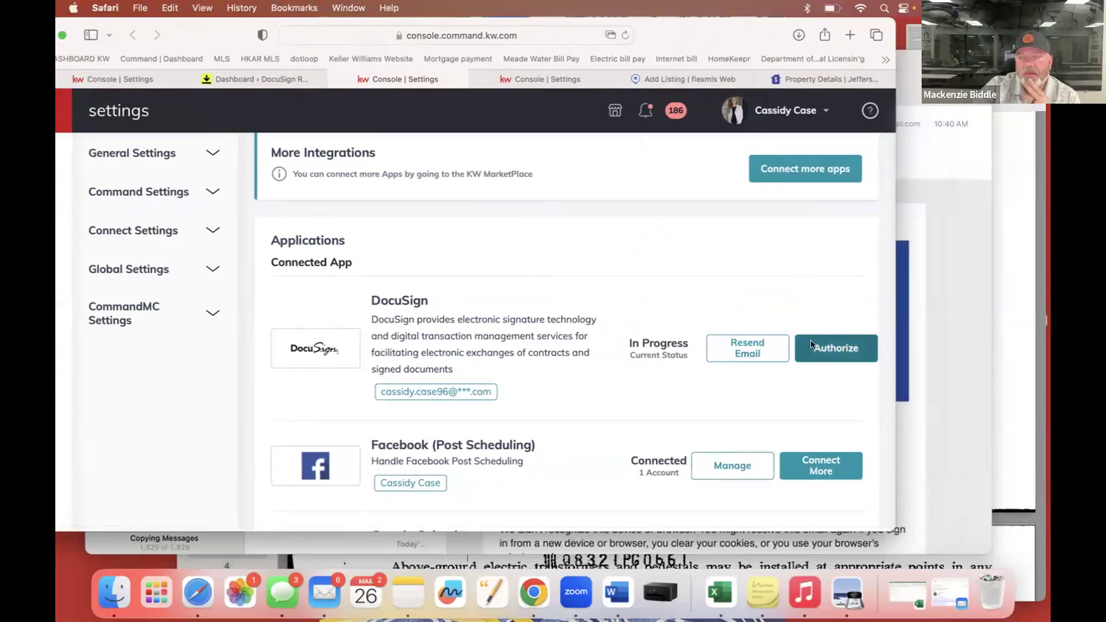
Retry authorizing the pending DocuSign integration, then open the Opportunities pipeline overview.
{"action": "left_click", "coordinate": [811, 344]}
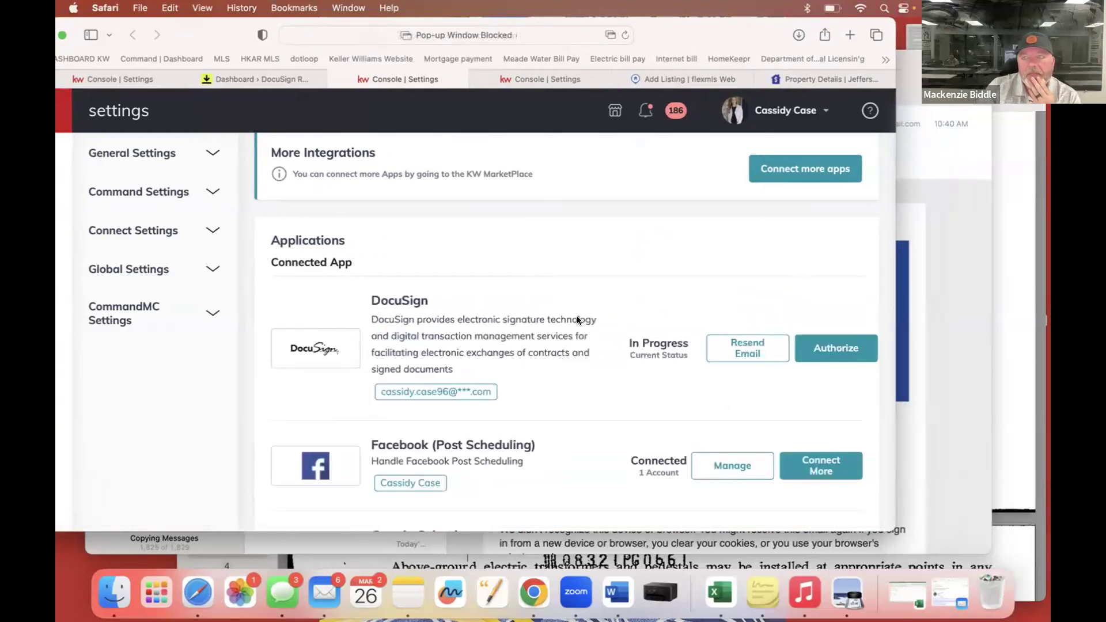
{"action": "scroll", "coordinate": [577, 320], "scroll_direction": "down", "scroll_amount": 2}
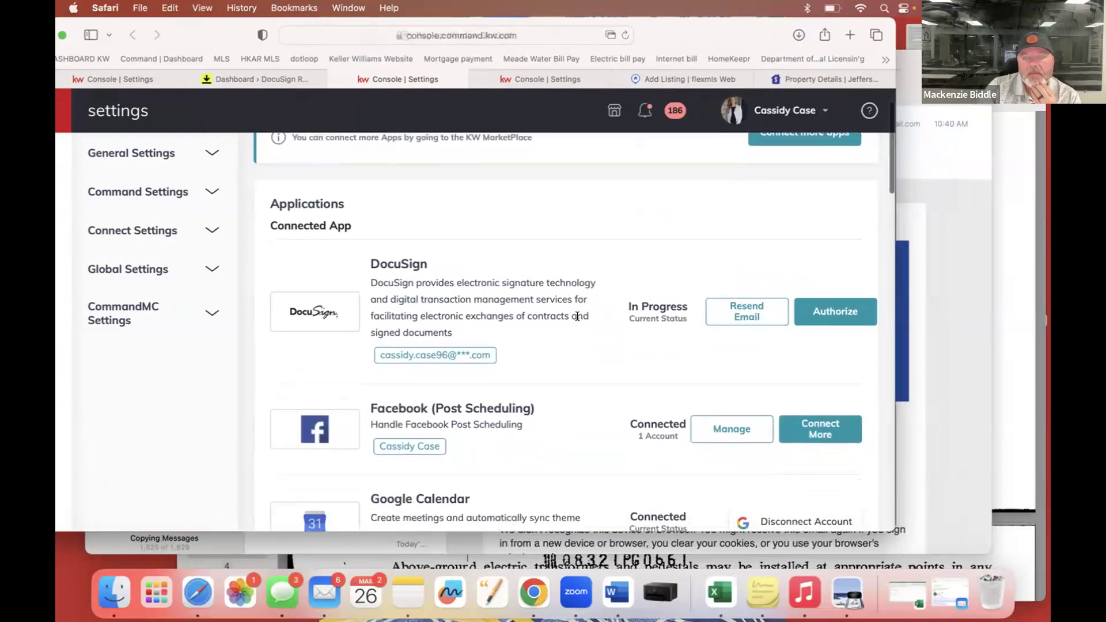
{"action": "left_click", "coordinate": [815, 313]}
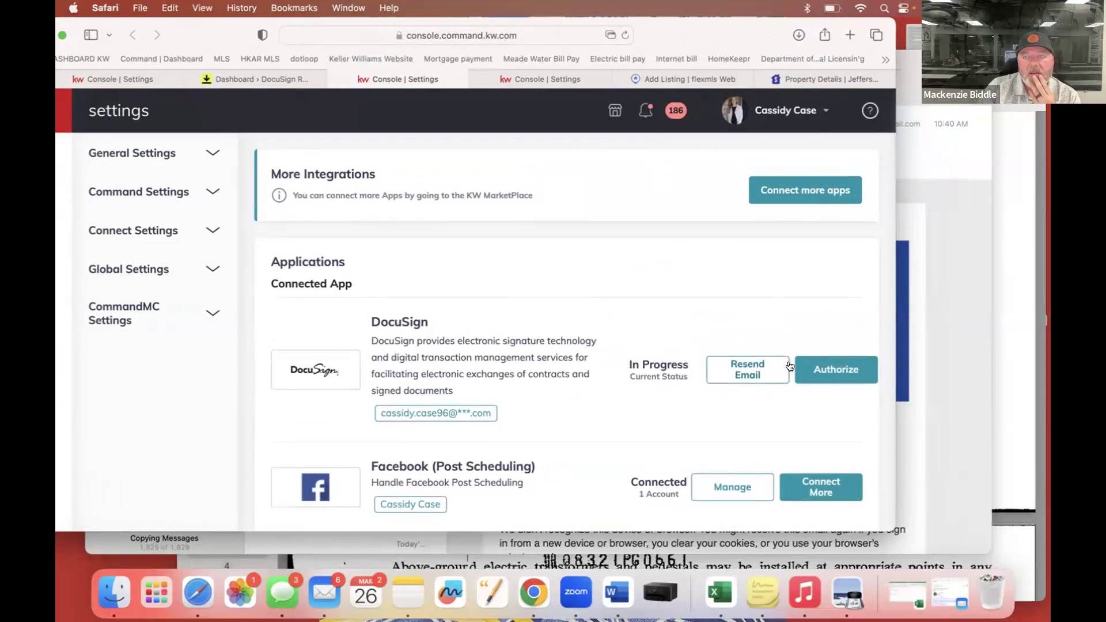
{"action": "left_click", "coordinate": [827, 370]}
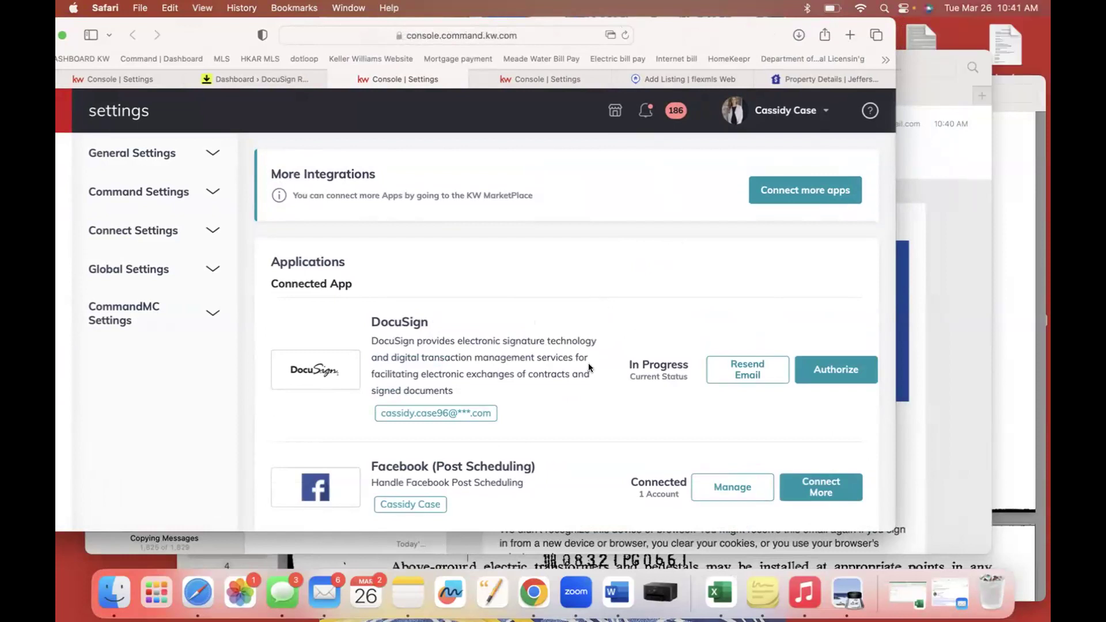
{"action": "left_click_drag", "start_coordinate": [201, 34], "coordinate": [263, 34]}
{"action": "left_click", "coordinate": [106, 291]}
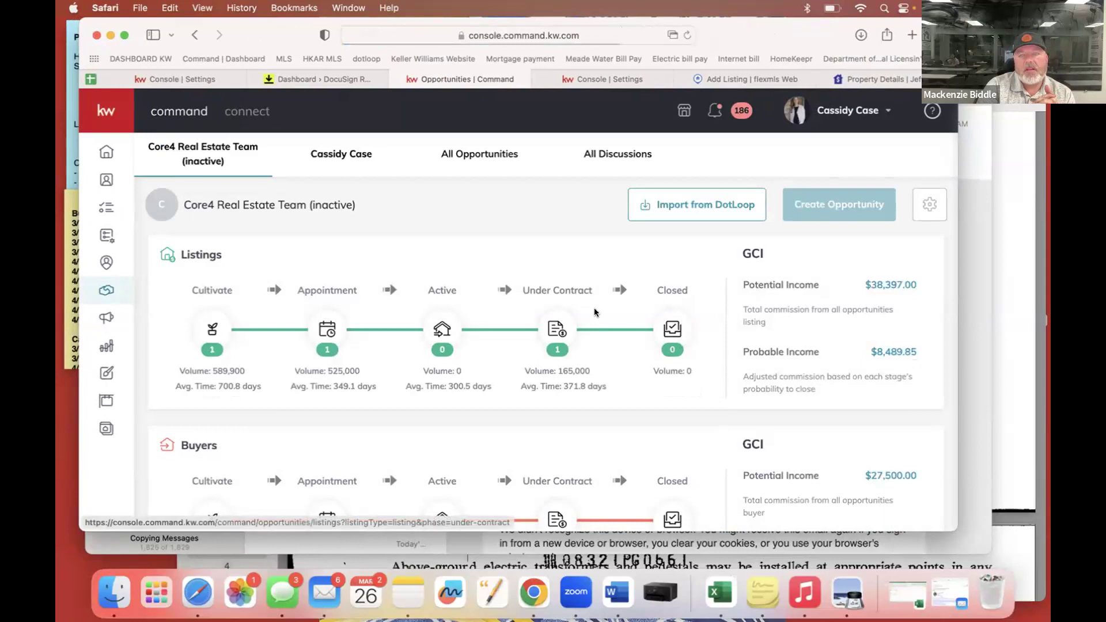
View the Under Contract listings, then return to the opportunities overview.
{"action": "left_click", "coordinate": [561, 330]}
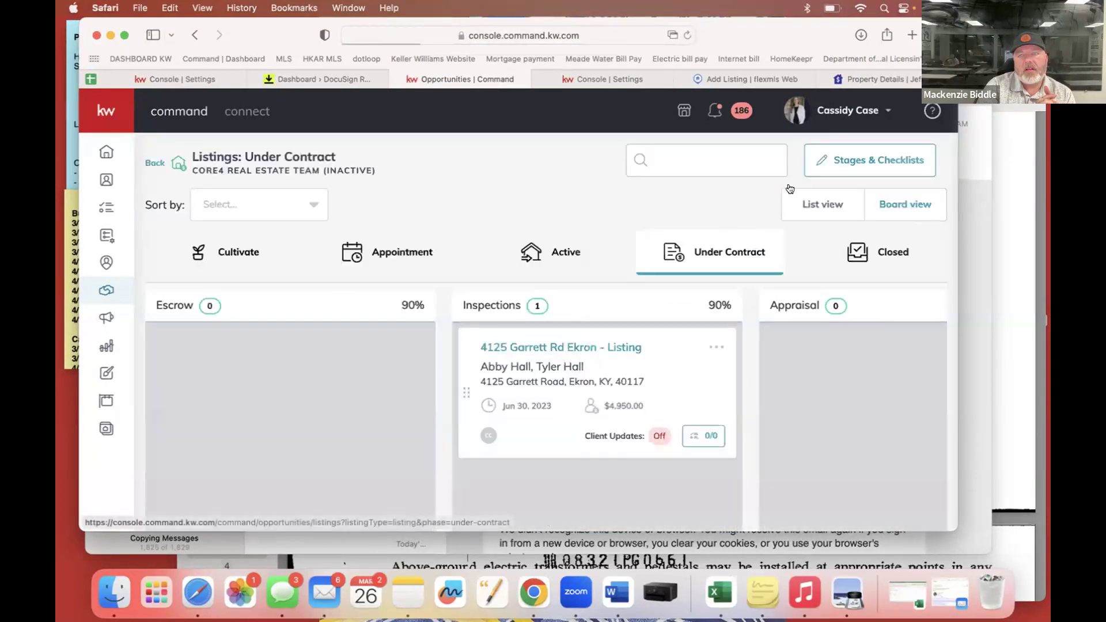
{"action": "scroll", "coordinate": [484, 232], "scroll_direction": "down", "scroll_amount": 1}
{"action": "left_click_drag", "start_coordinate": [713, 30], "coordinate": [631, 32]}
{"action": "left_click_drag", "start_coordinate": [624, 27], "coordinate": [769, 25]}
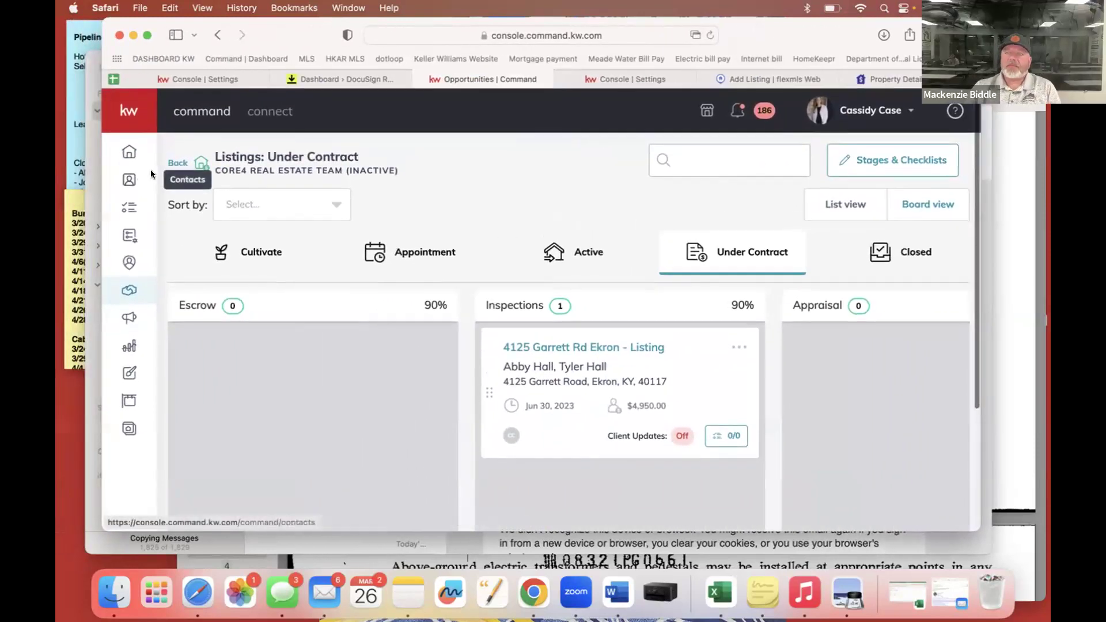
{"action": "left_click", "coordinate": [178, 164]}
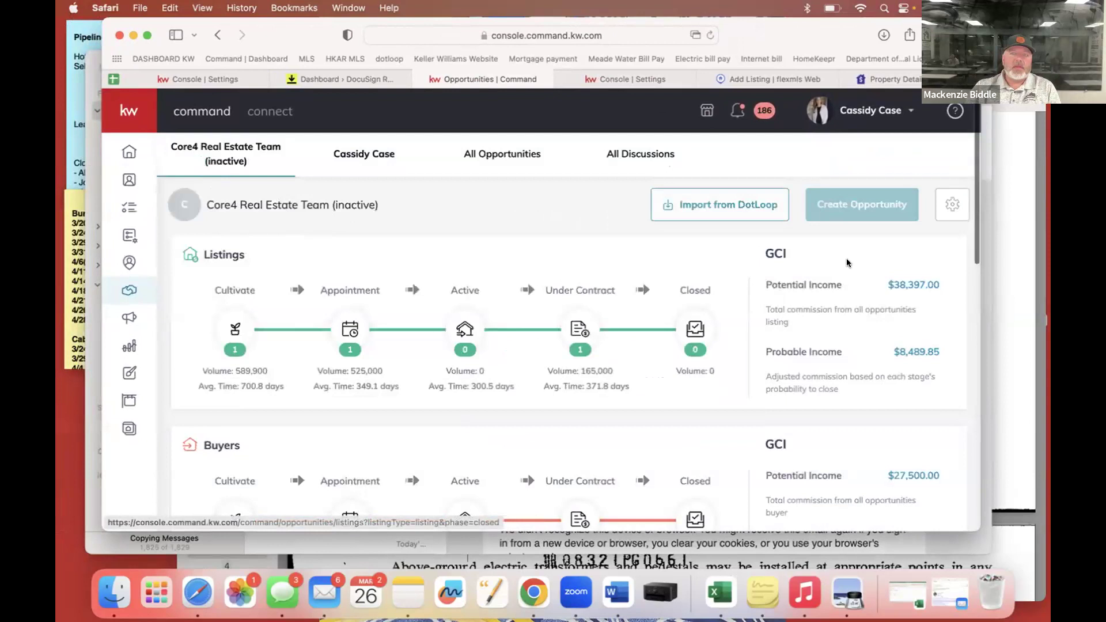
Switch to the agent's personal pipeline and start a new opportunity.
{"action": "mouse_move", "coordinate": [827, 213]}
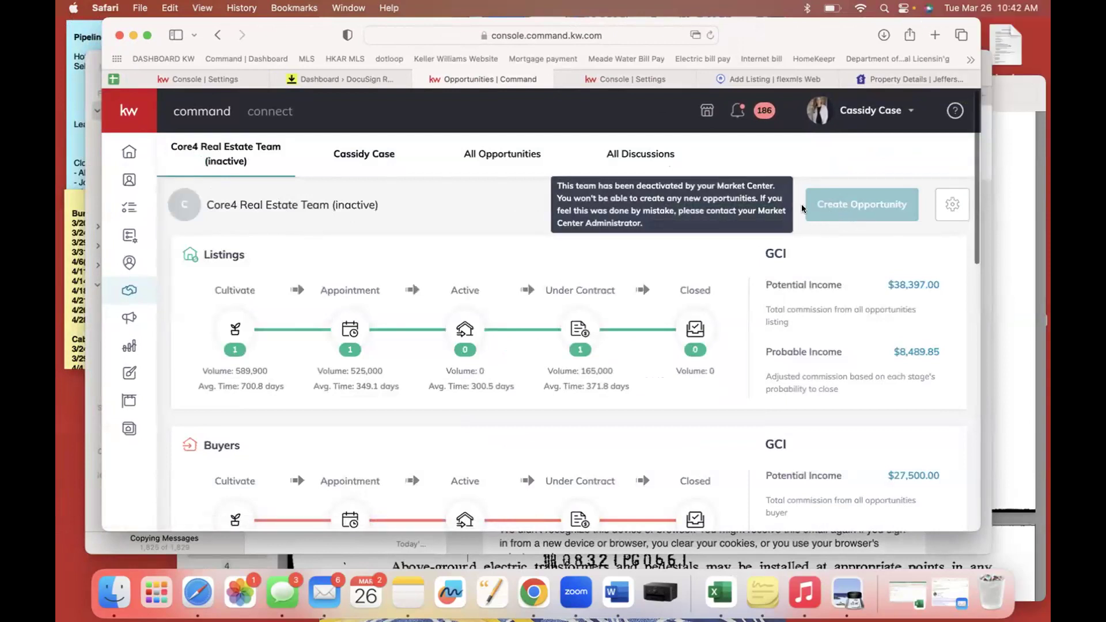
{"action": "left_click", "coordinate": [364, 154]}
{"action": "left_click", "coordinate": [828, 214]}
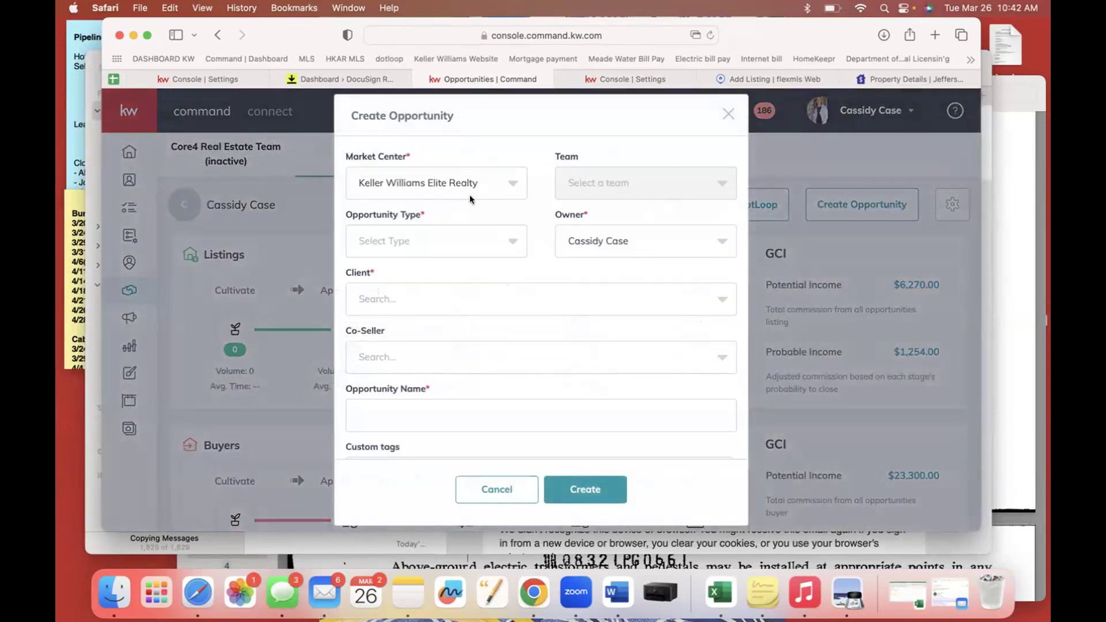
Set the opportunity type to Listing and select the client contact.
{"action": "left_click", "coordinate": [450, 299]}
{"action": "type", "text": "je"}
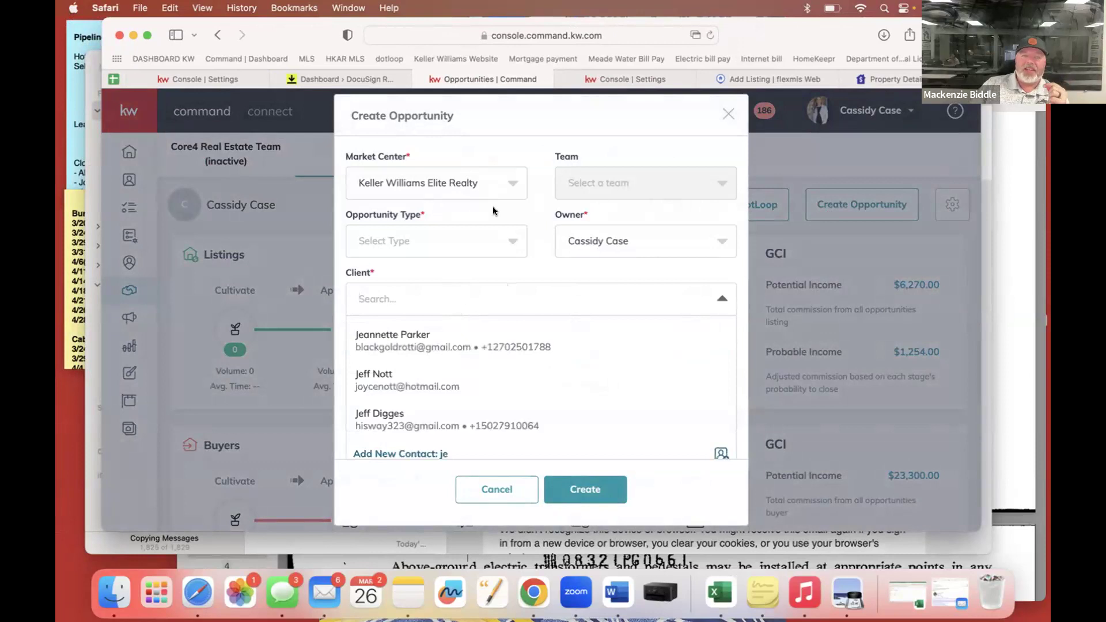
{"action": "left_click", "coordinate": [461, 239]}
{"action": "left_click", "coordinate": [433, 277]}
{"action": "left_click", "coordinate": [393, 305]}
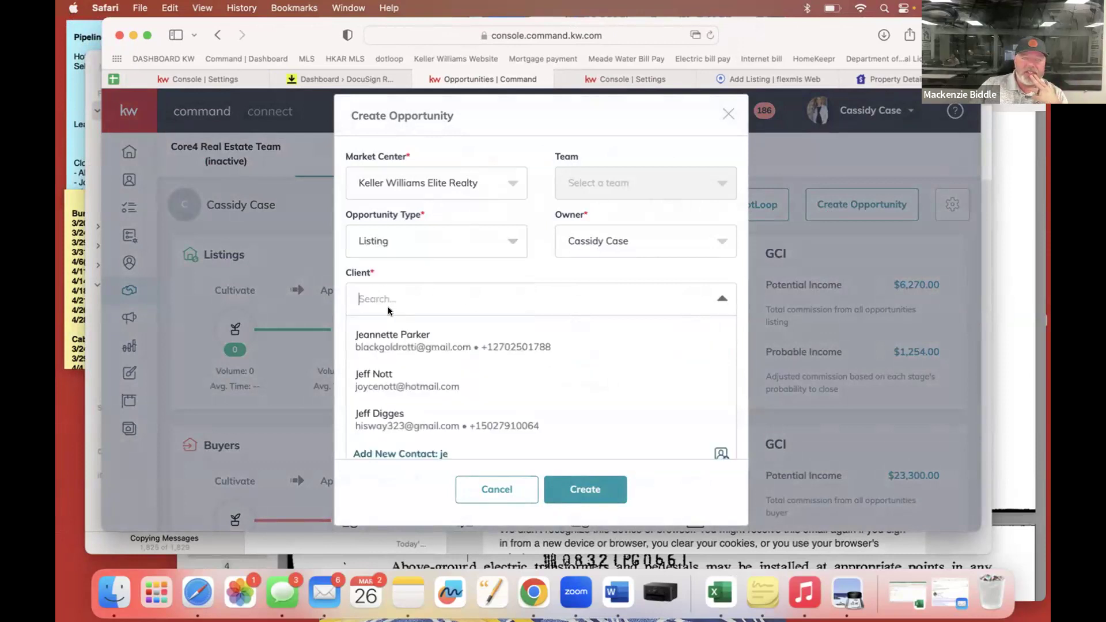
{"action": "left_click", "coordinate": [376, 371]}
{"action": "left_click", "coordinate": [406, 371]}
{"action": "scroll", "coordinate": [455, 327], "scroll_direction": "down", "scroll_amount": 2}
{"action": "left_click", "coordinate": [483, 293]}
{"action": "scroll", "coordinate": [478, 324], "scroll_direction": "down", "scroll_amount": 6}
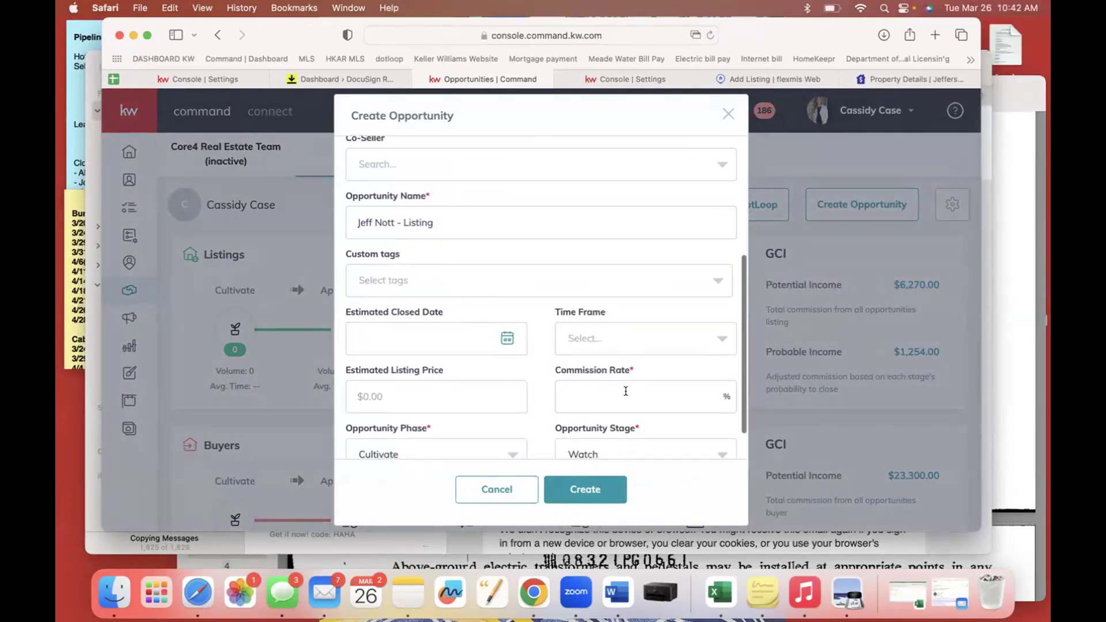
Rename the opportunity to 'docu sign test'.
{"action": "left_click_drag", "start_coordinate": [482, 223], "coordinate": [317, 214]}
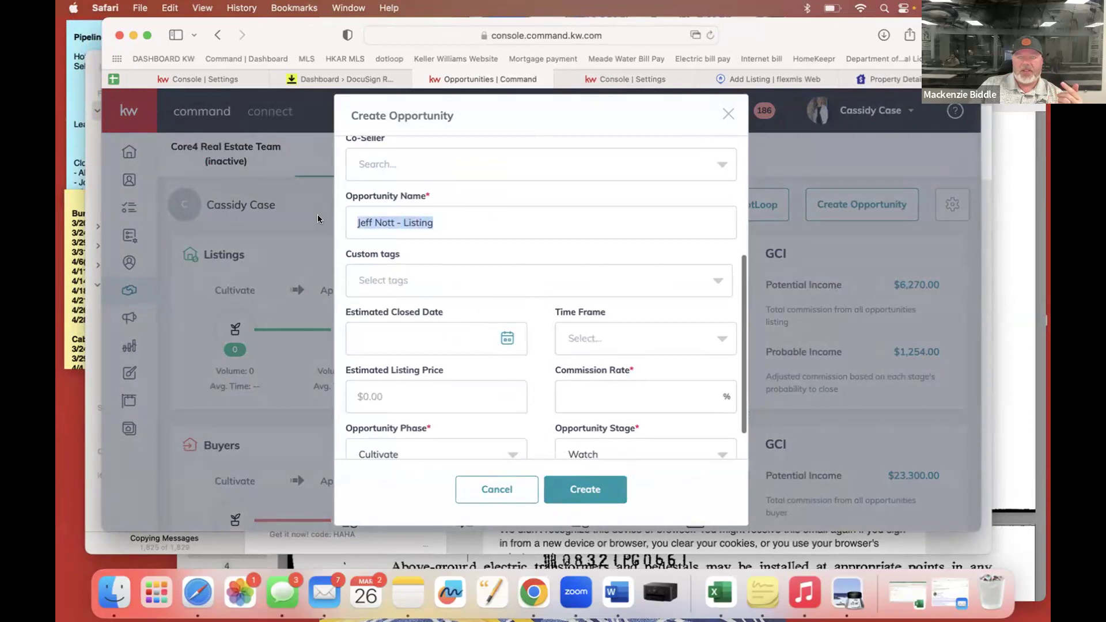
{"action": "type", "text": "dousing test"}
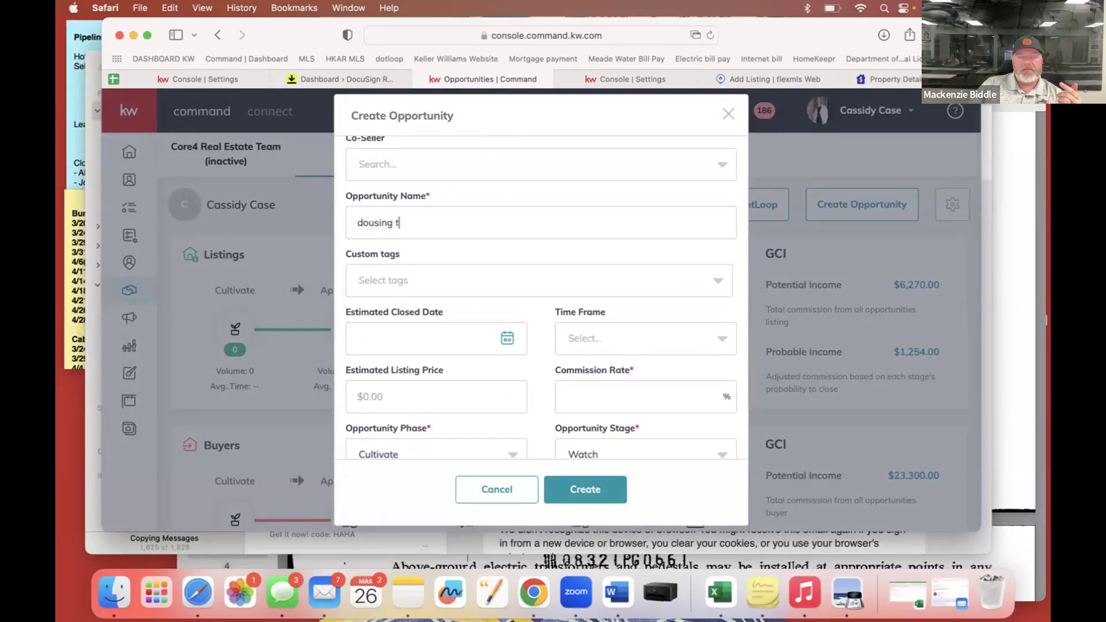
{"action": "left_click", "coordinate": [367, 222]}
{"action": "type", "text": "c"}
{"action": "left_click", "coordinate": [396, 221]}
{"action": "key", "text": "BackSpace"}
{"action": "key", "text": "BackSpace"}
{"action": "key", "text": "BackSpace"}
{"action": "key", "text": "BackSpace"}
{"action": "type", "text": "sign"}
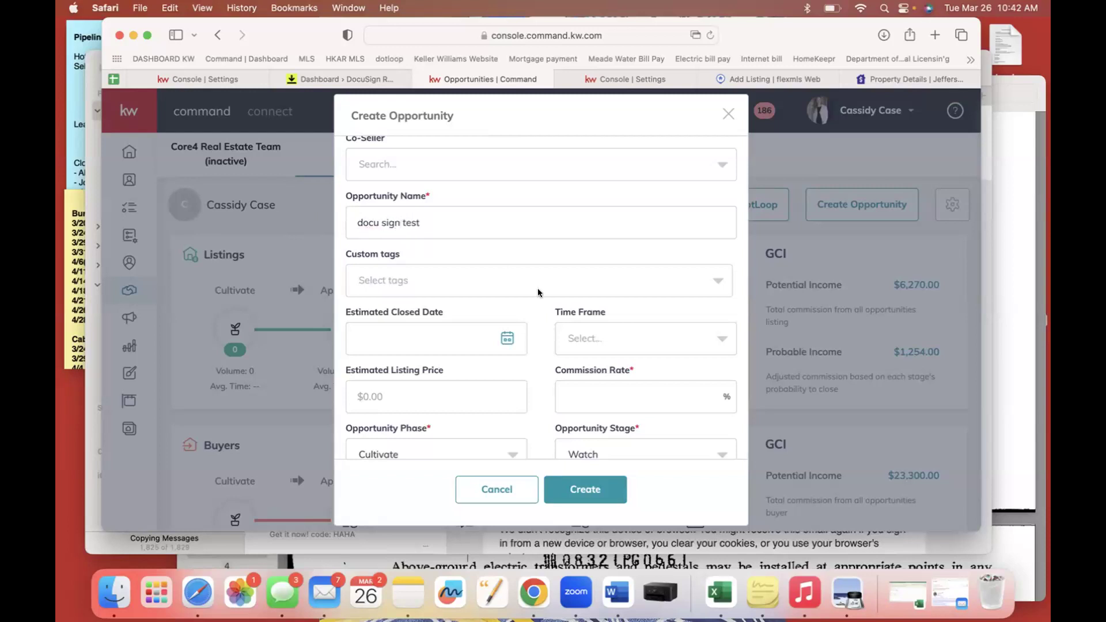
Enter a 3% commission rate and create the listing opportunity.
{"action": "left_click", "coordinate": [638, 337]}
{"action": "type", "text": "3"}
{"action": "left_click", "coordinate": [585, 489]}
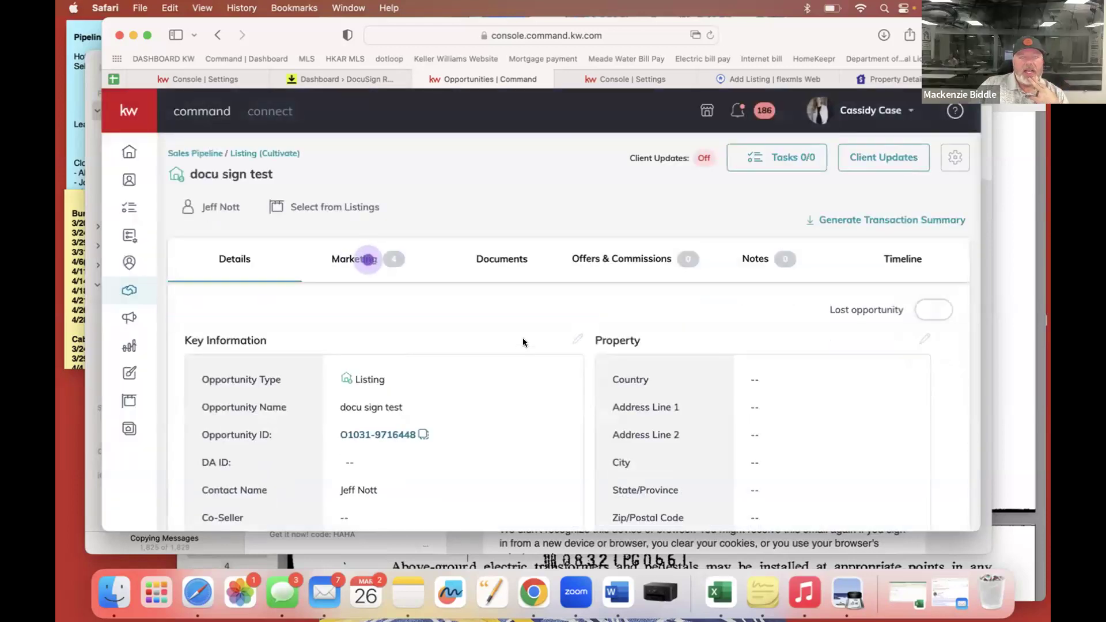
Give the opportunity the Residential document checklist.
{"action": "left_click", "coordinate": [503, 259]}
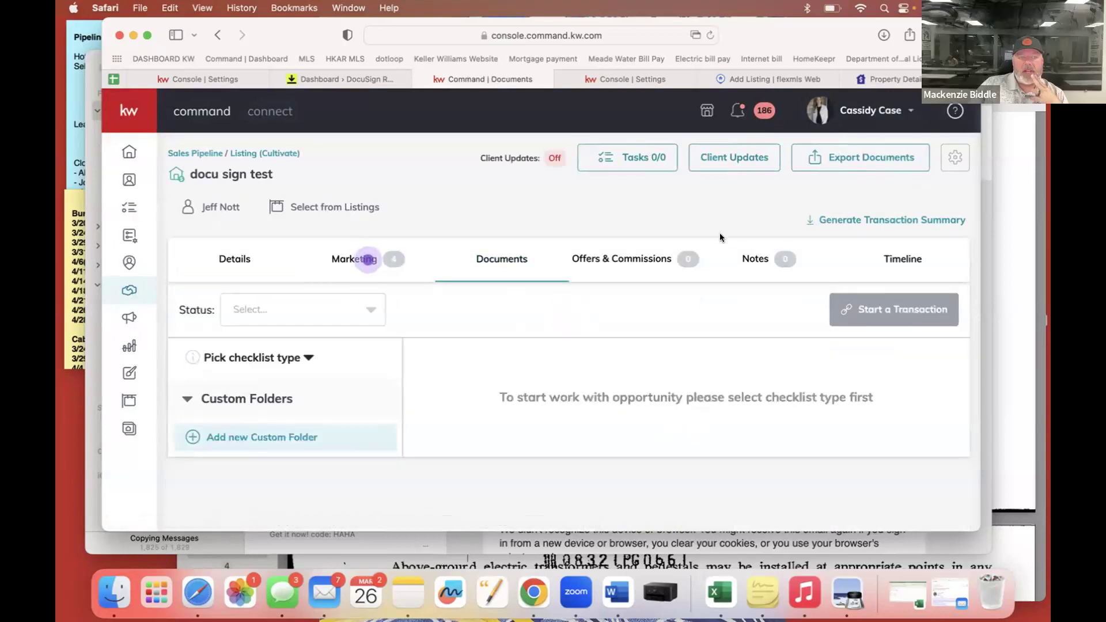
{"action": "left_click_drag", "start_coordinate": [797, 27], "coordinate": [713, 18]}
{"action": "left_click", "coordinate": [207, 358]}
{"action": "left_click", "coordinate": [189, 398]}
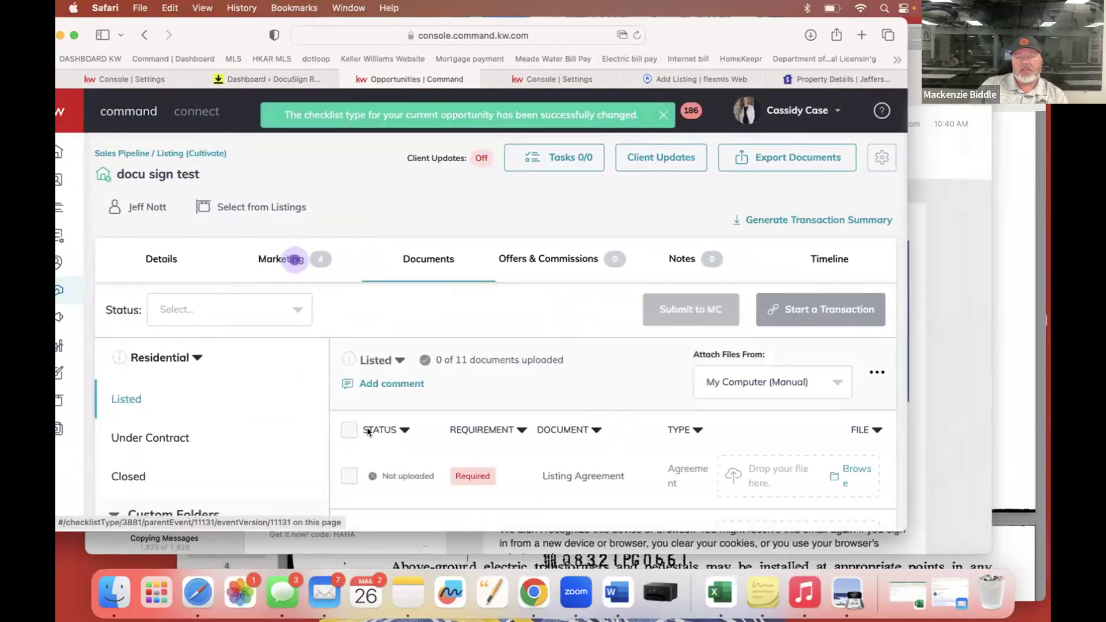
Review the checklist's 0 of 11 documents, then go to the account settings page.
{"action": "scroll", "coordinate": [537, 455], "scroll_direction": "down", "scroll_amount": 3}
{"action": "scroll", "coordinate": [537, 458], "scroll_direction": "down", "scroll_amount": 4}
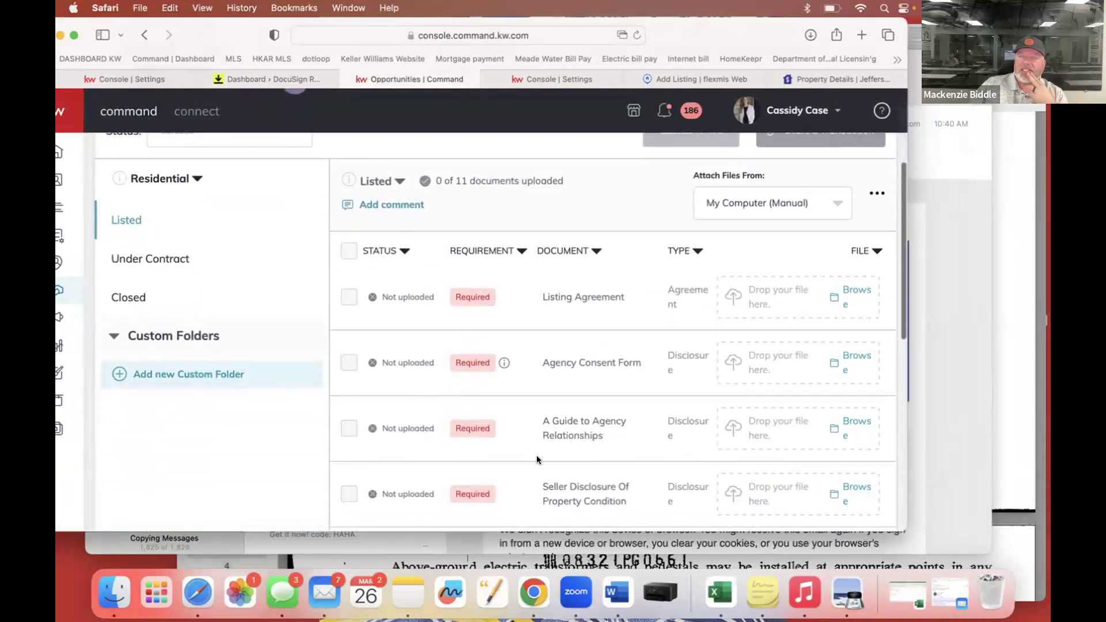
{"action": "scroll", "coordinate": [537, 459], "scroll_direction": "up", "scroll_amount": 5}
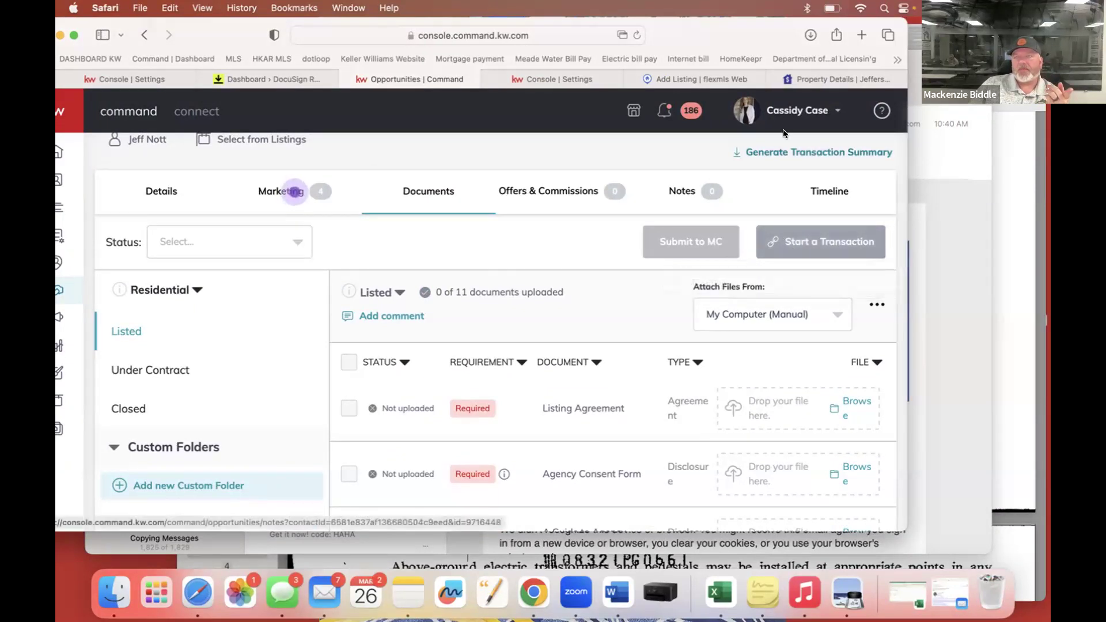
{"action": "left_click", "coordinate": [798, 110]}
{"action": "left_click", "coordinate": [690, 309]}
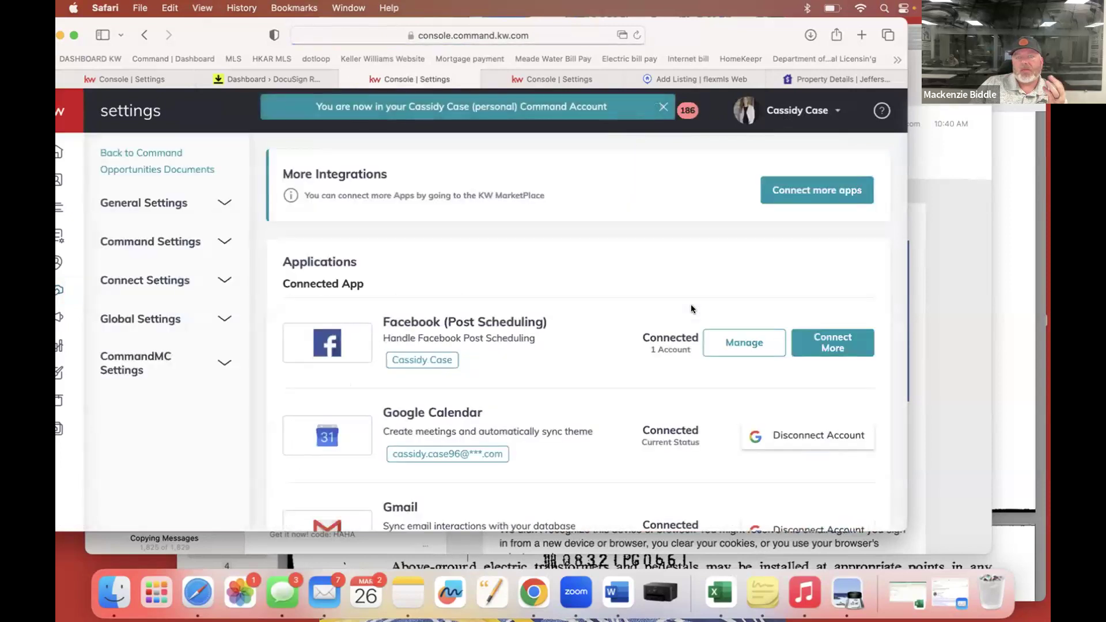
Connect DocuSign through 'Log in here' using the existing DocuSign account's email.
{"action": "scroll", "coordinate": [579, 380], "scroll_direction": "down", "scroll_amount": 3}
{"action": "scroll", "coordinate": [580, 382], "scroll_direction": "down", "scroll_amount": 10}
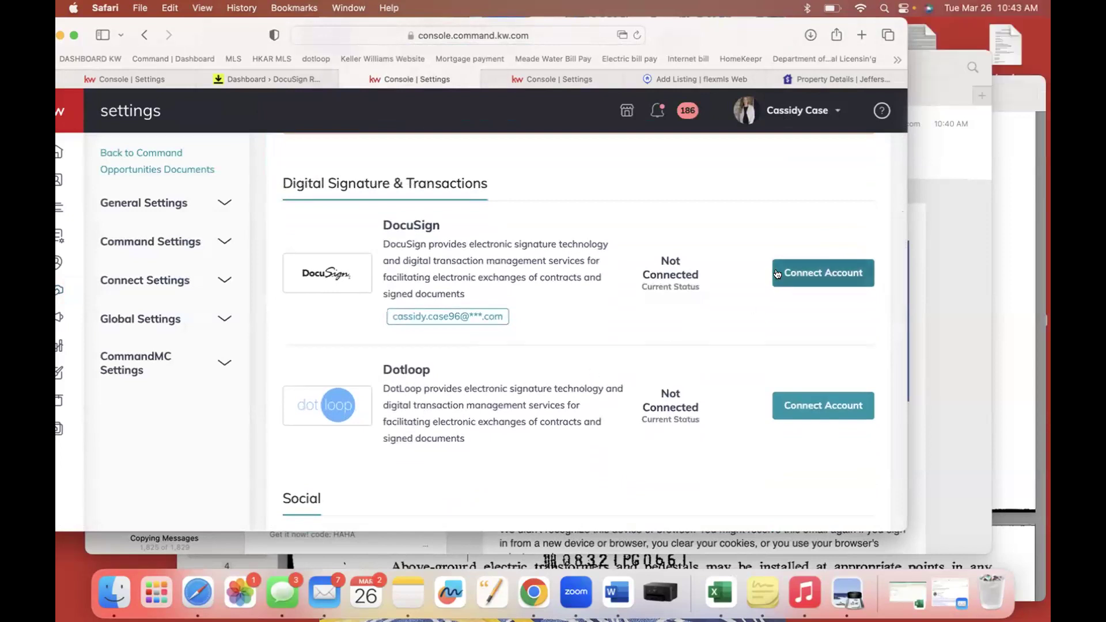
{"action": "left_click", "coordinate": [802, 281]}
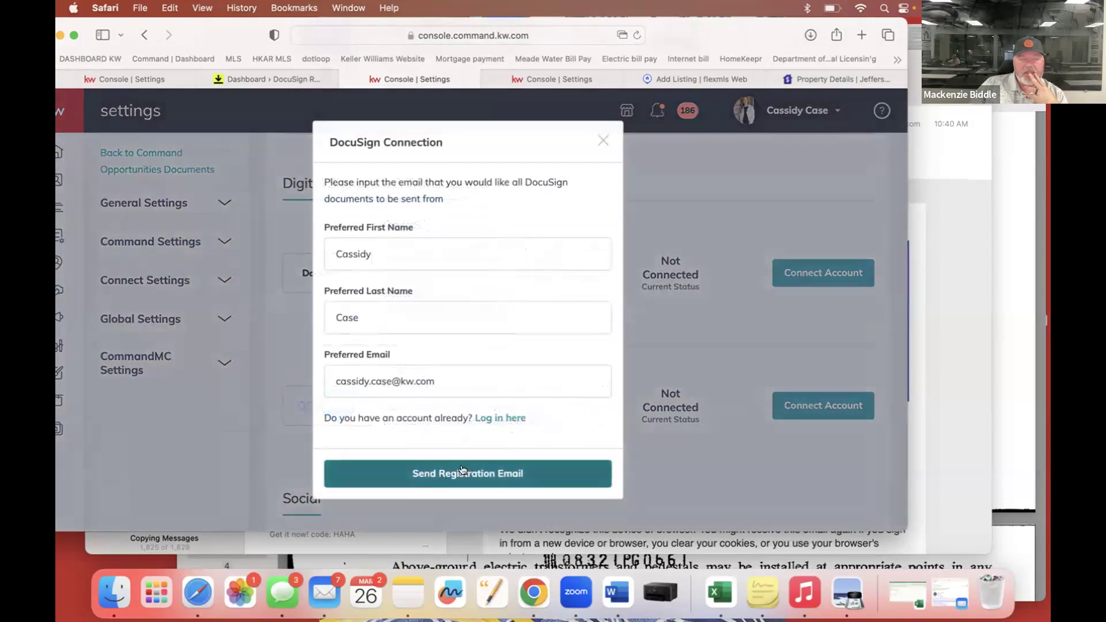
{"action": "left_click", "coordinate": [505, 418]}
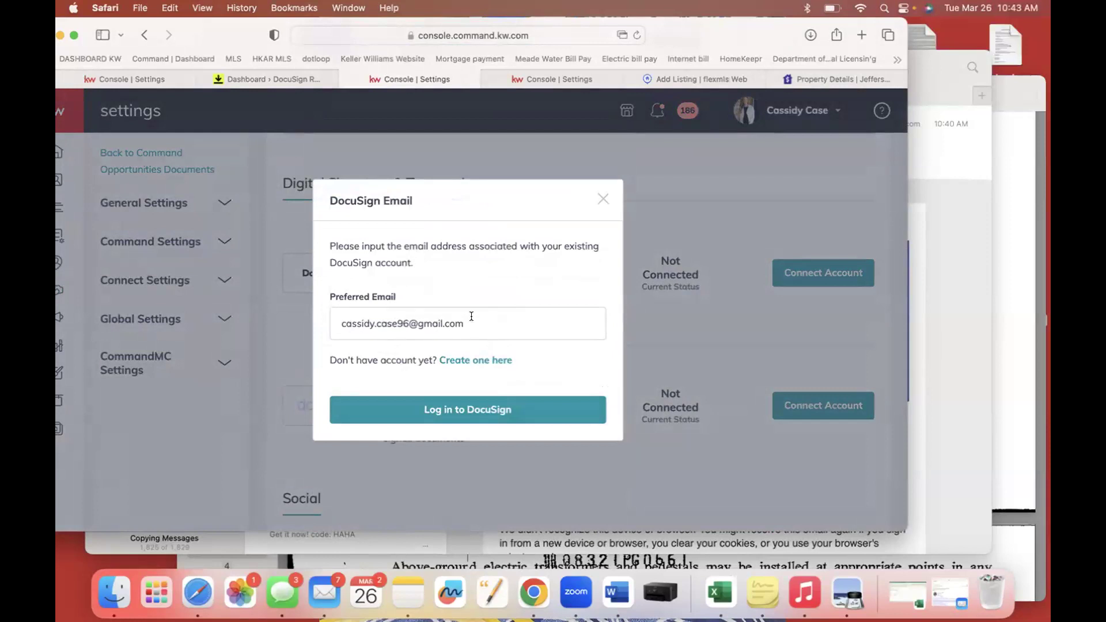
{"action": "left_click", "coordinate": [483, 413]}
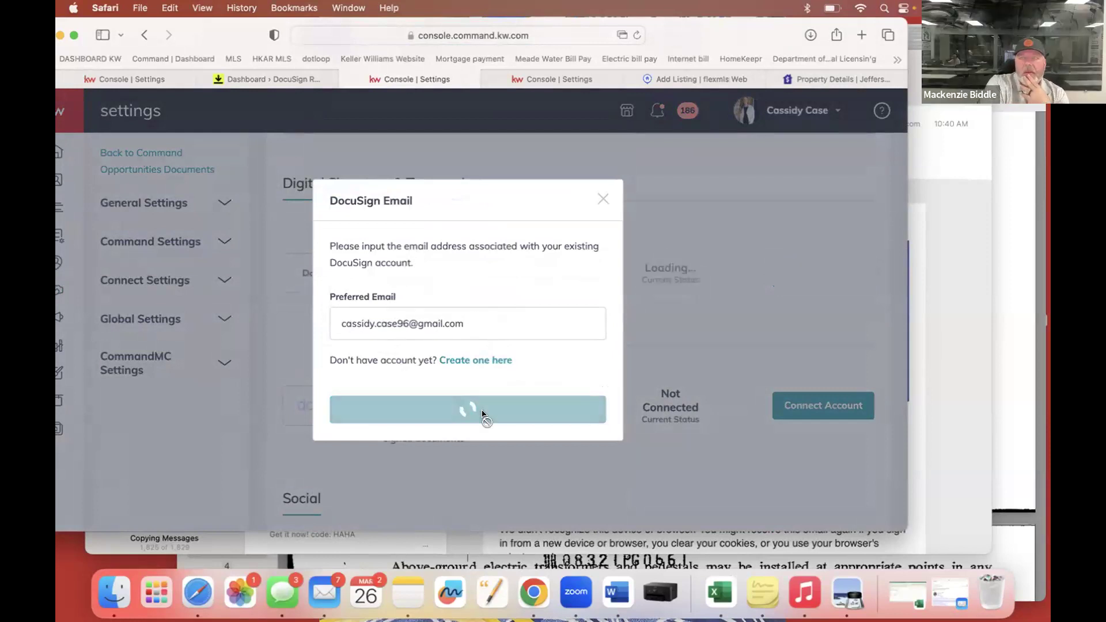